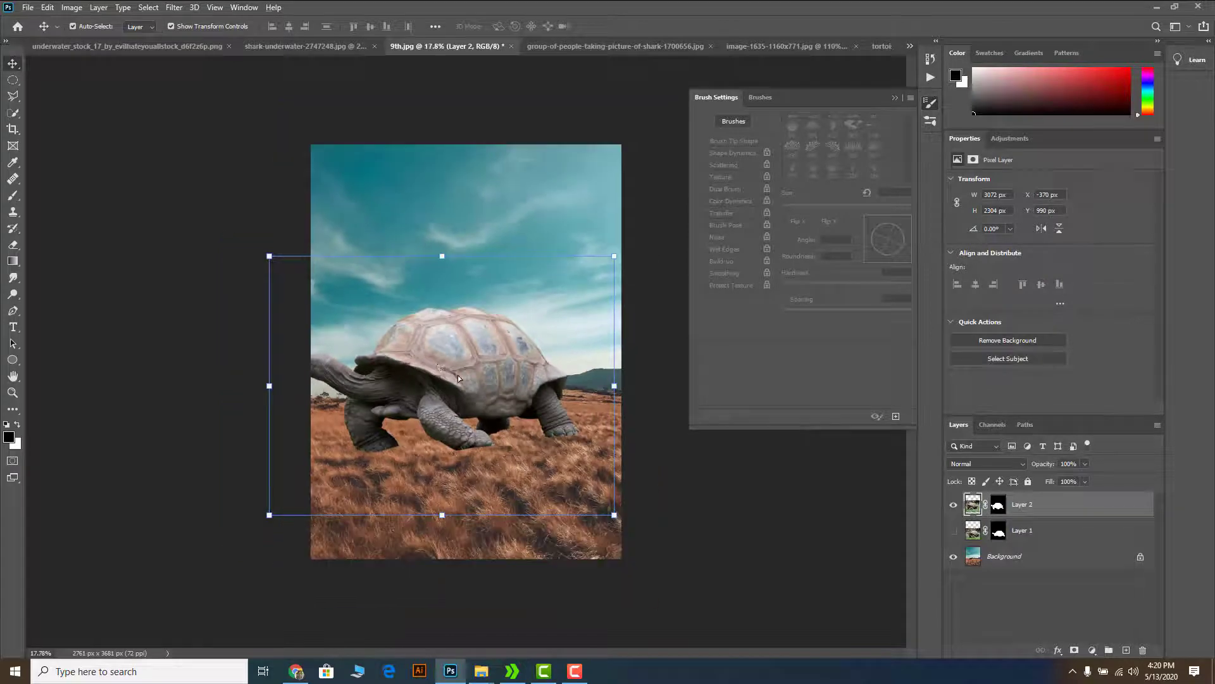
Step: Move the Layer 2 tortoise down onto the grass so it sits inside the canvas
left_click_drag(438, 369, 476, 414)
scroll(493, 432, "up", 2)
scroll(485, 411, "down", 2)
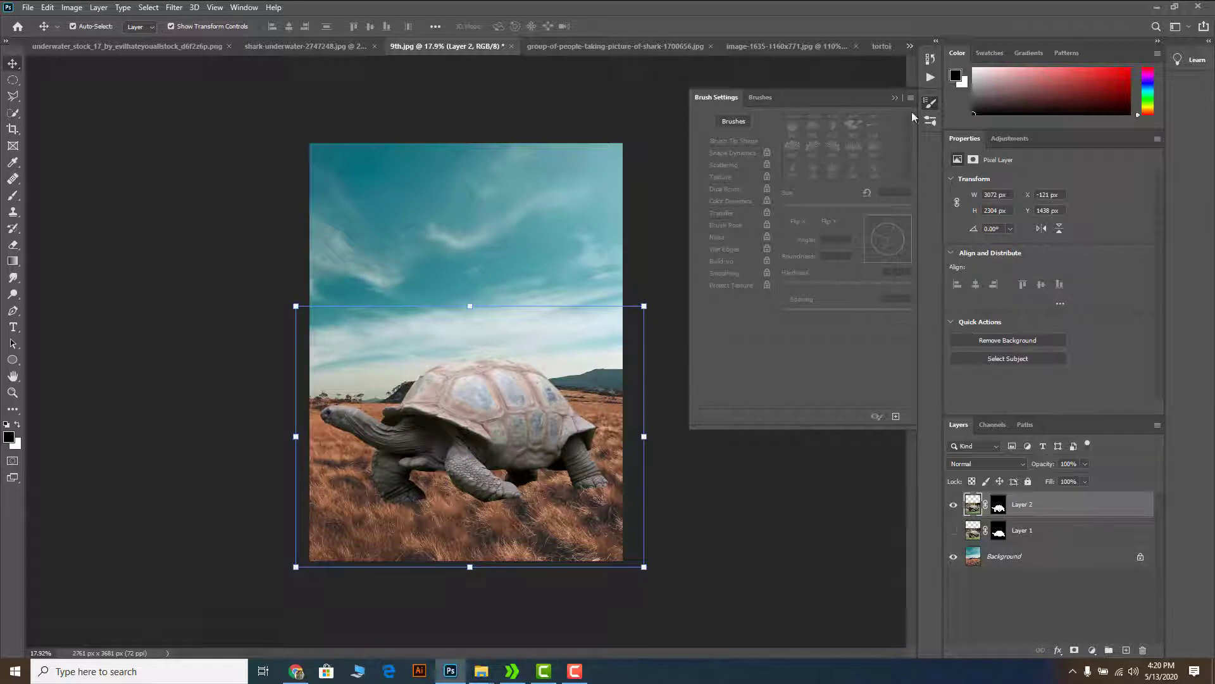
Step: Target Layer 2's mask and set up the Brush tool with the char_grass5.png tip at 373 px
left_click(1001, 506)
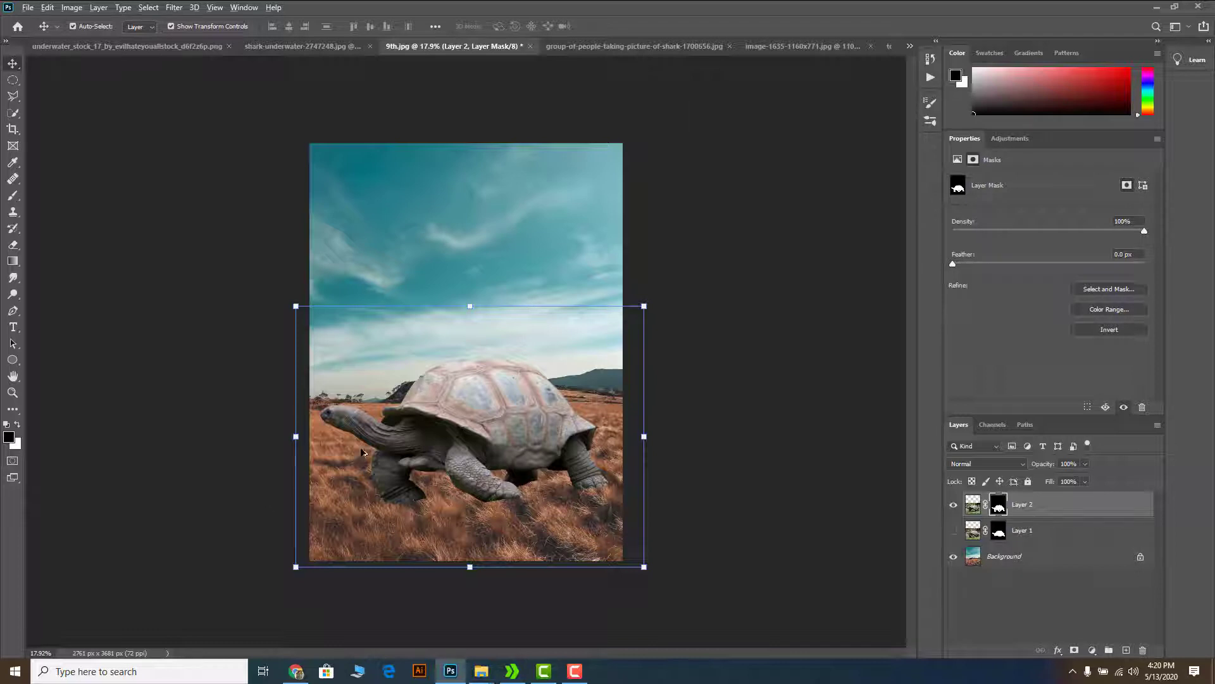
key("ctrl+plus")
left_click(12, 165)
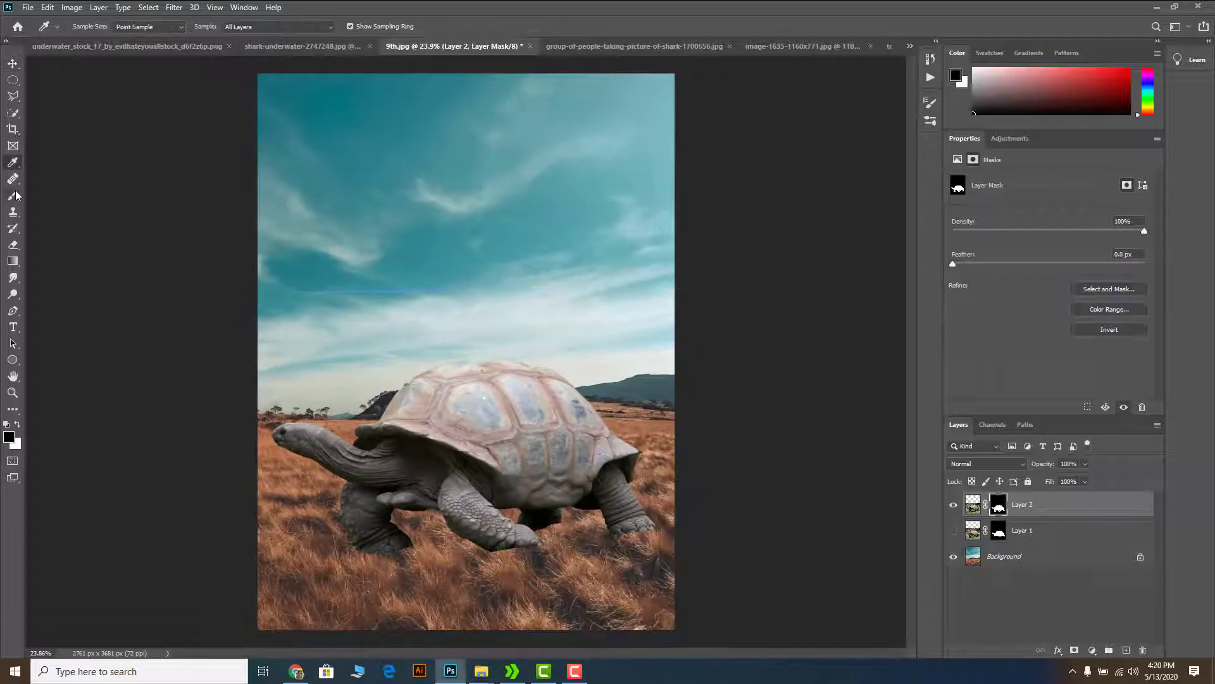
left_click(15, 197)
left_click(68, 198)
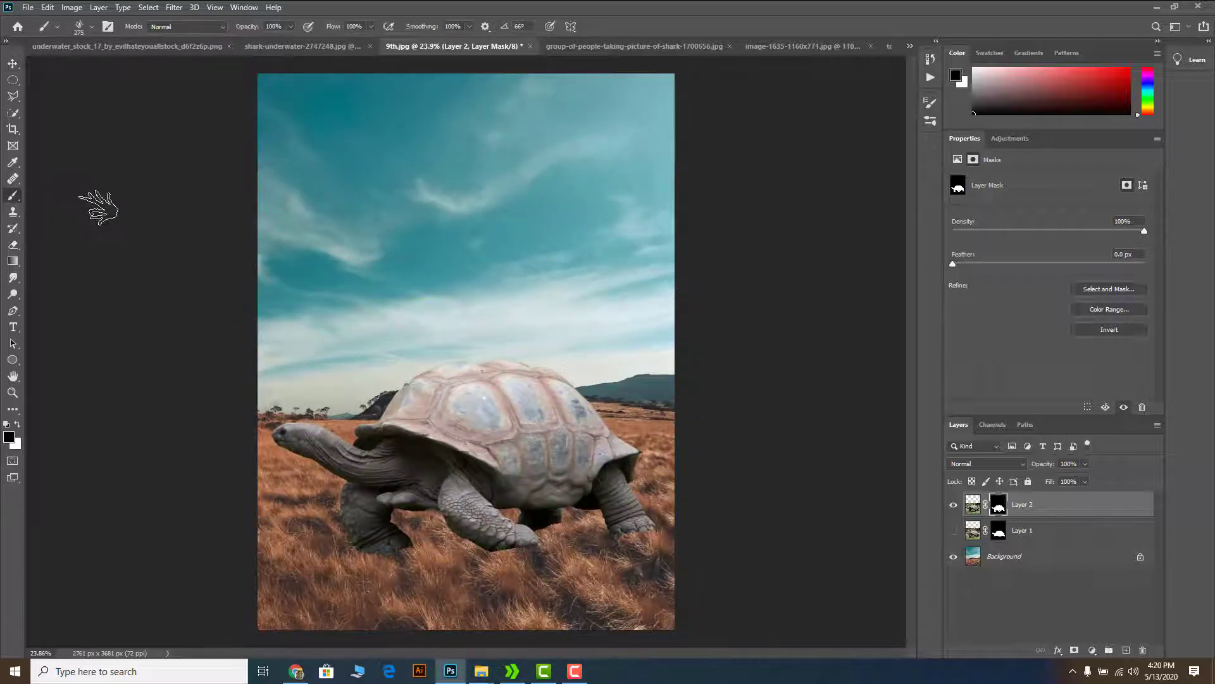
left_click(92, 27)
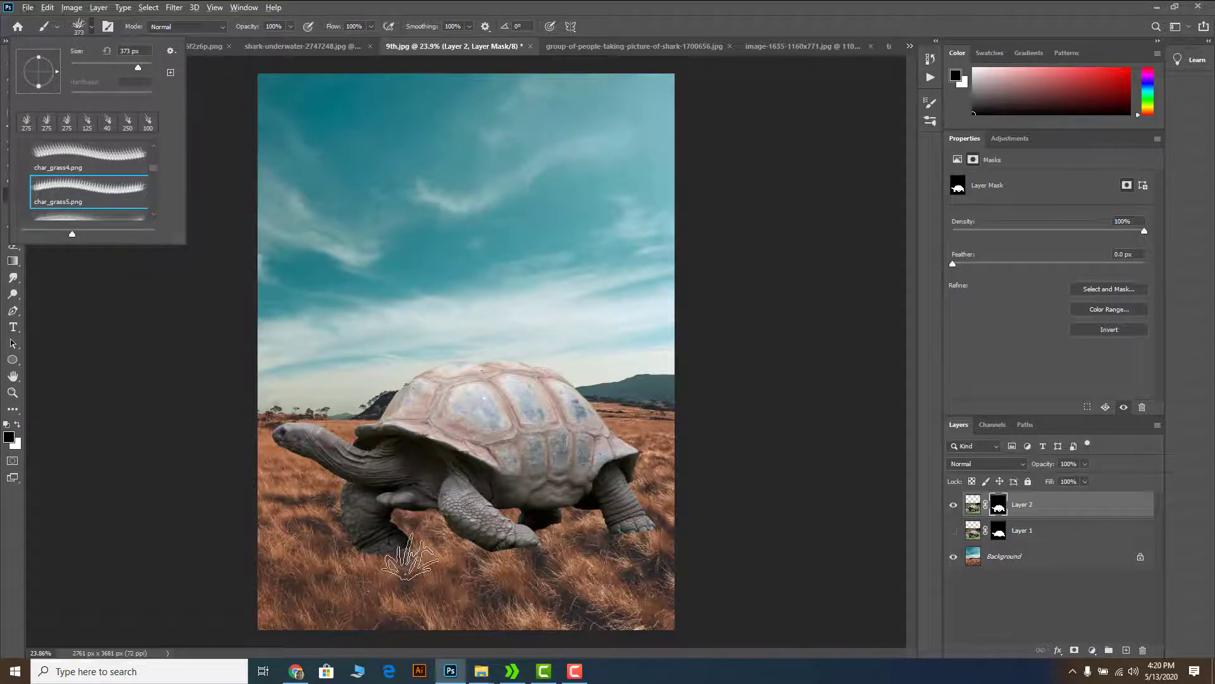
left_click(358, 569)
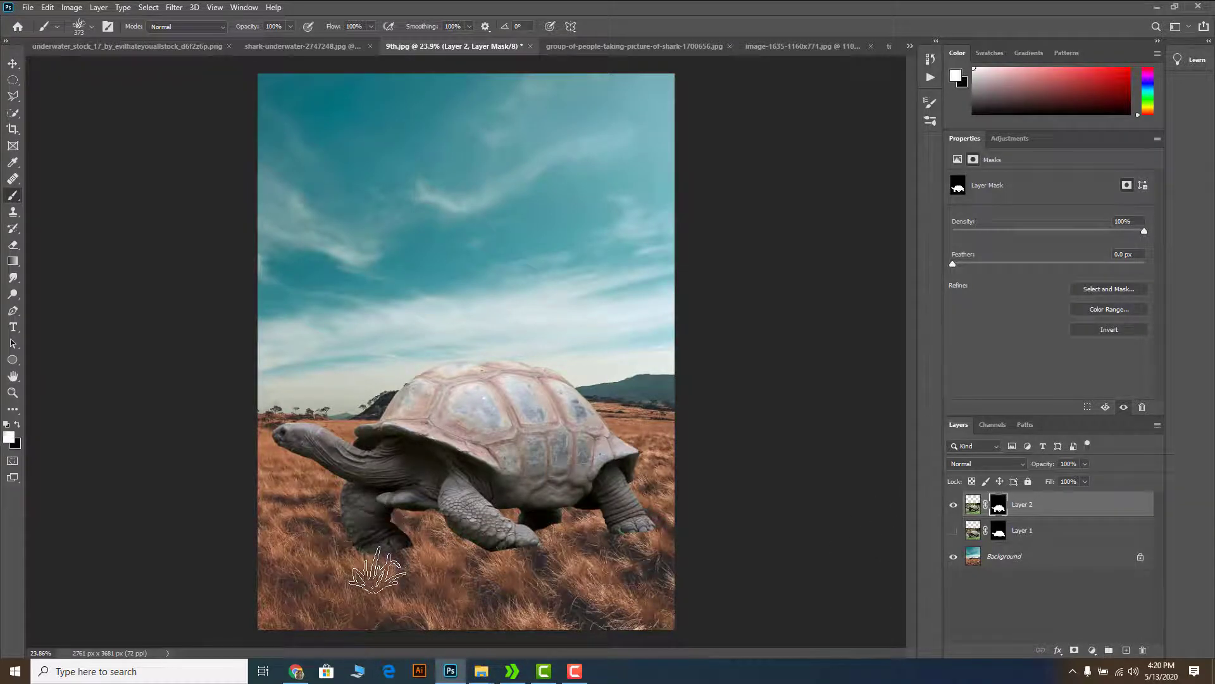
Step: Undo the white test stroke and stamp black grass blades on Layer 2's mask around the tortoise's feet
left_click_drag(377, 569, 393, 570)
key("ctrl+z")
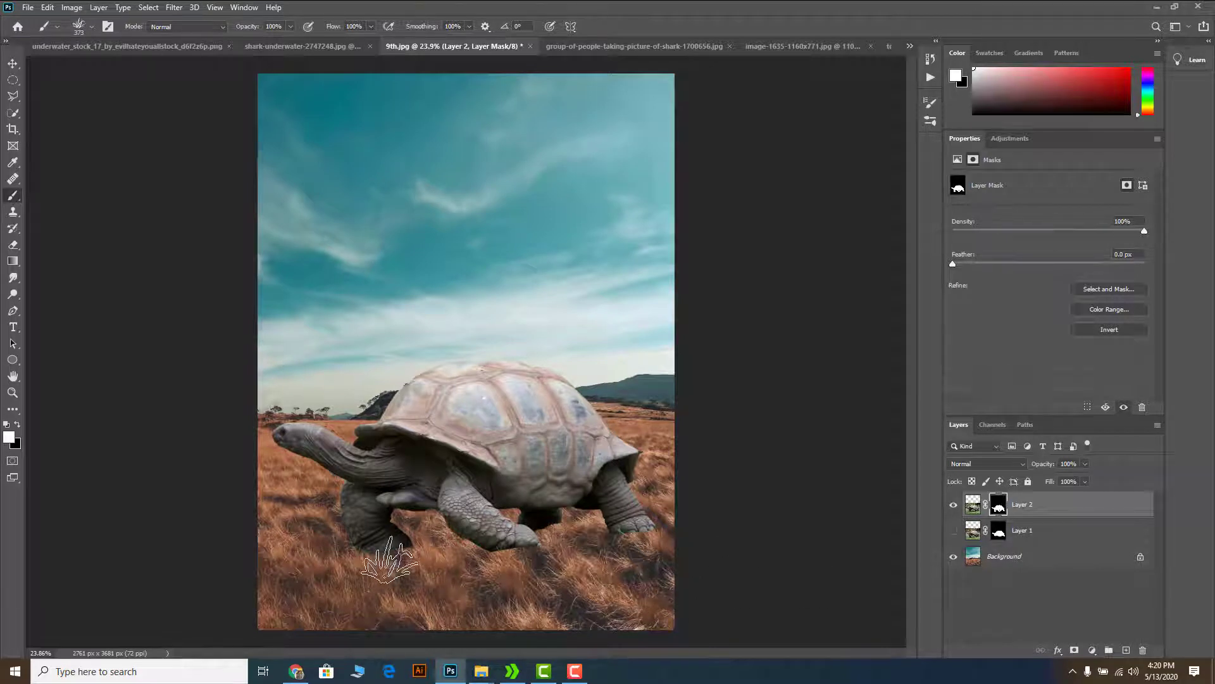
key("x")
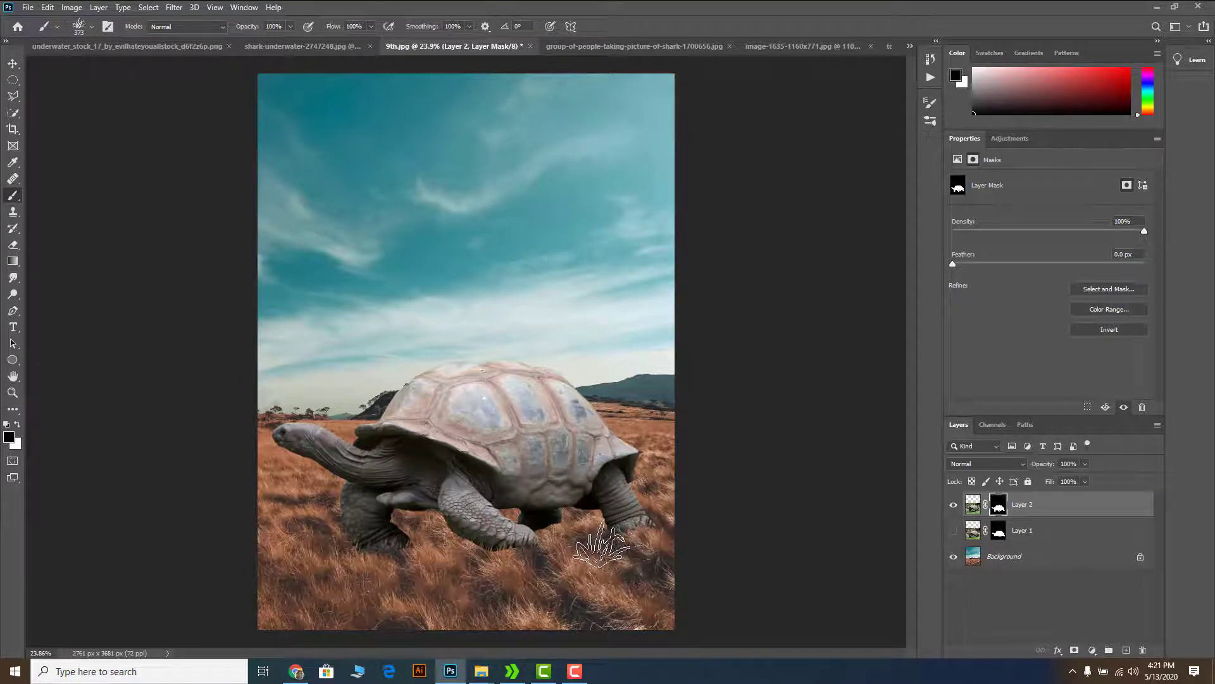
left_click(580, 673)
left_click(489, 622)
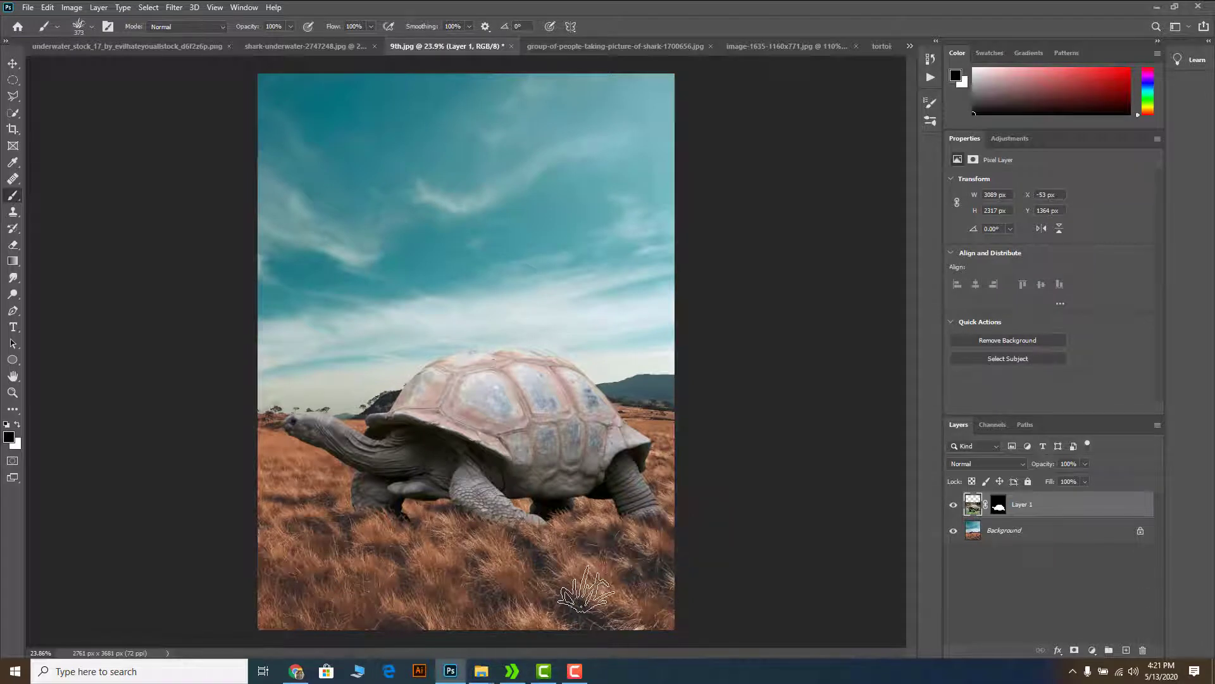
Step: Move the Layer 1 tortoise lower on the grass and scale it up to about 102.56%
left_click(13, 63)
left_click_drag(476, 371, 489, 397)
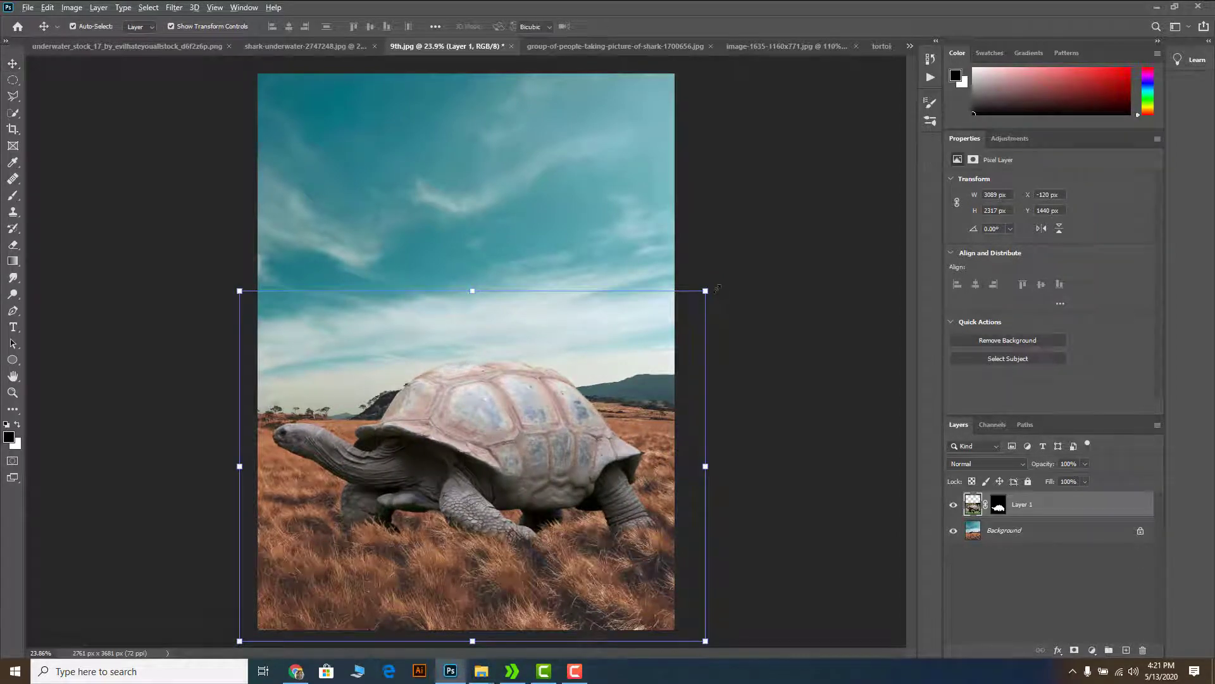
left_click_drag(717, 289, 730, 288)
left_click_drag(491, 408, 495, 407)
scroll(513, 411, "down", 3)
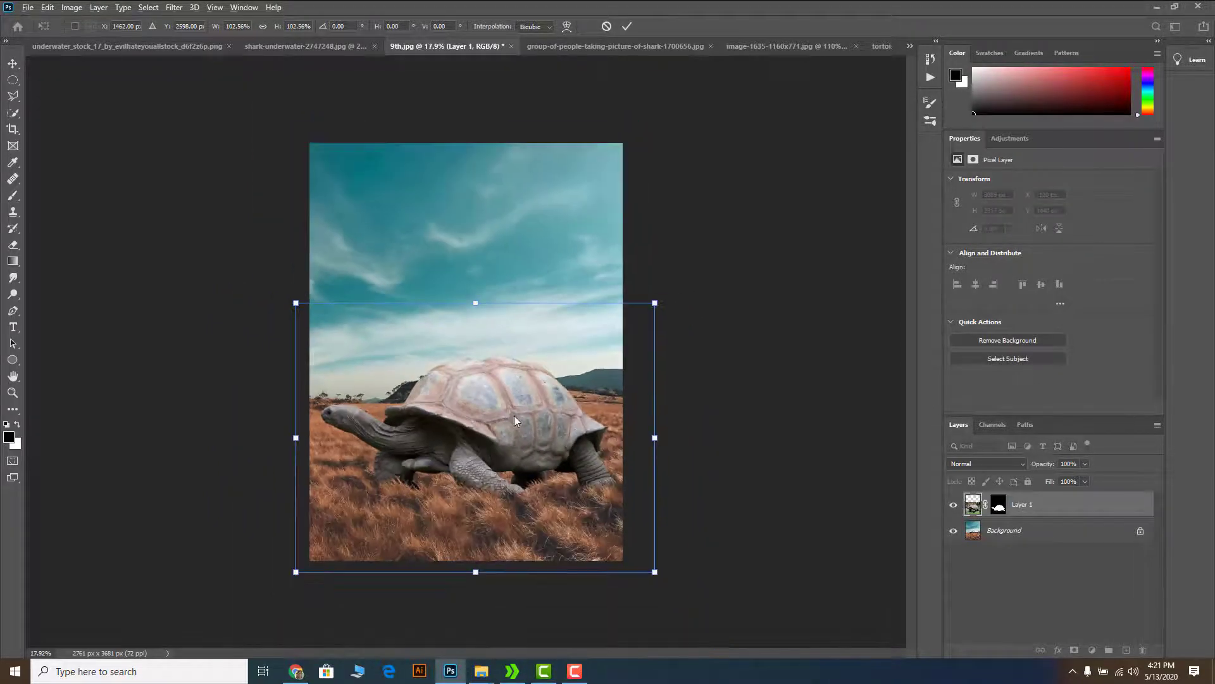
left_click(628, 27)
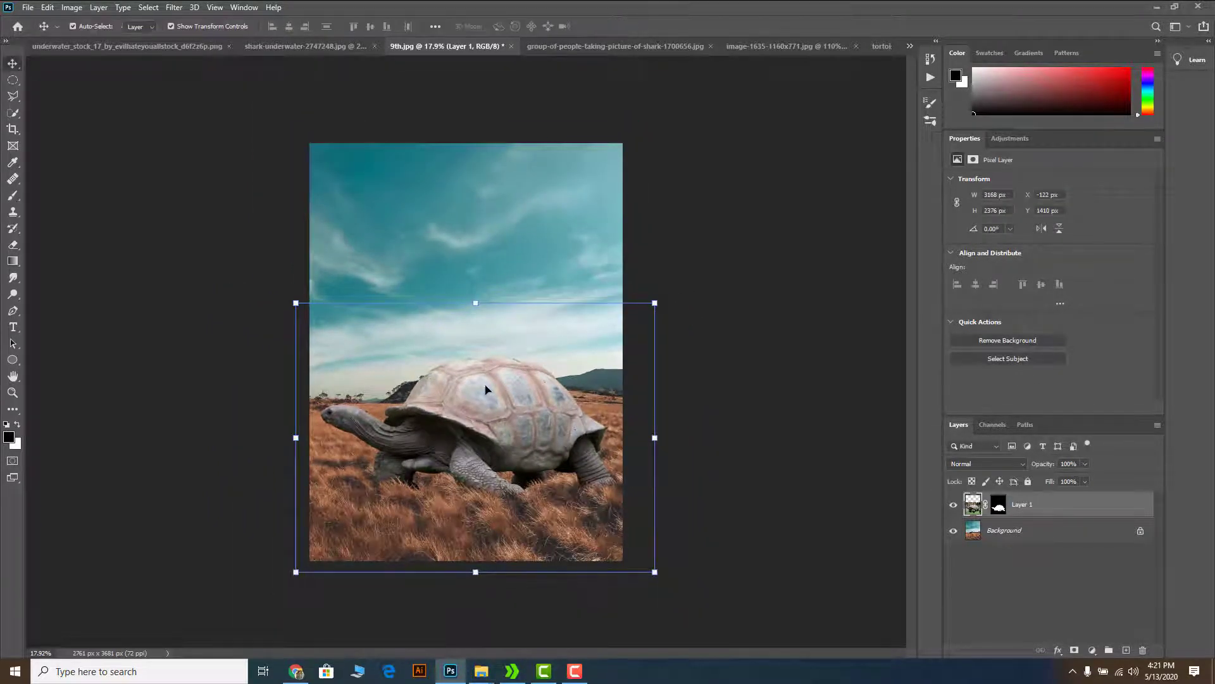
Step: Open the Camera Raw filter on the tortoise layer and set Texture to +24 and Clarity to +38
left_click(174, 8)
left_click(225, 85)
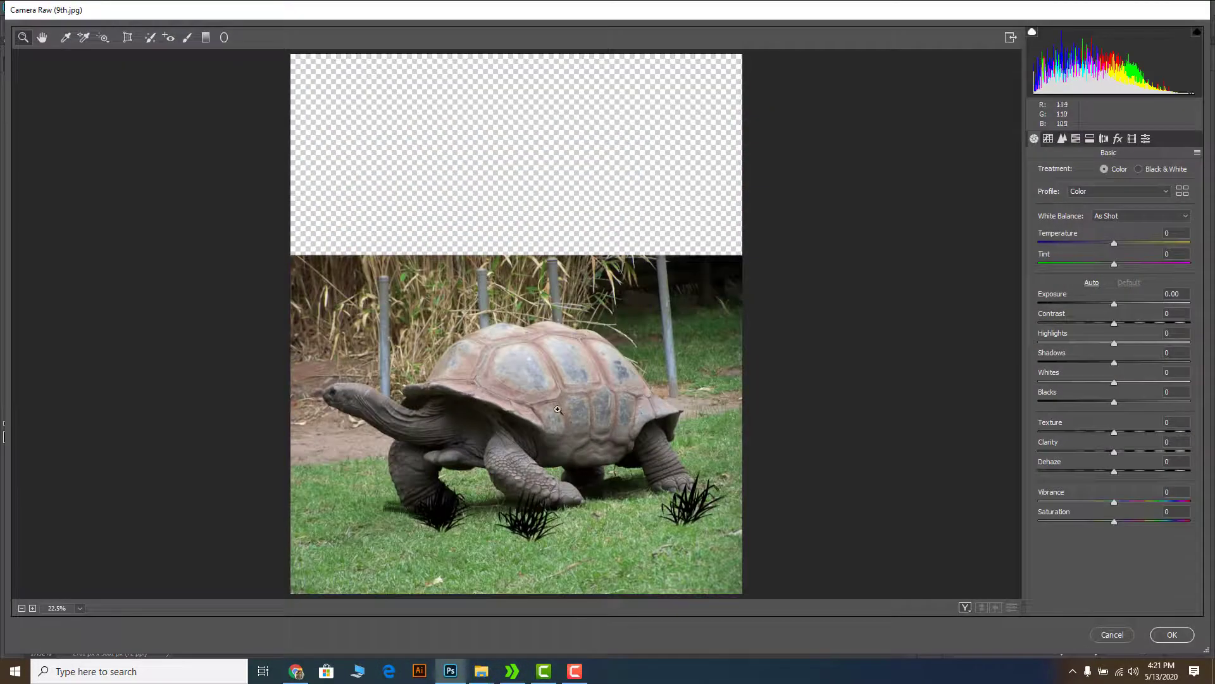
left_click(558, 410)
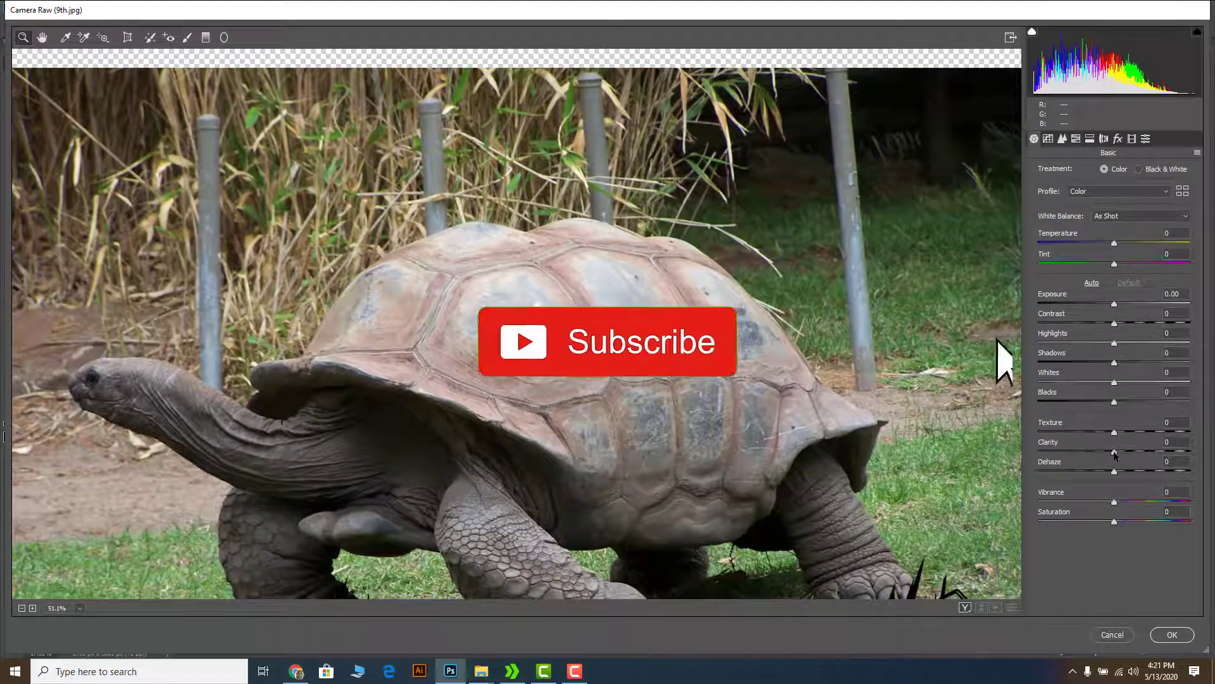
left_click_drag(1114, 452, 1149, 456)
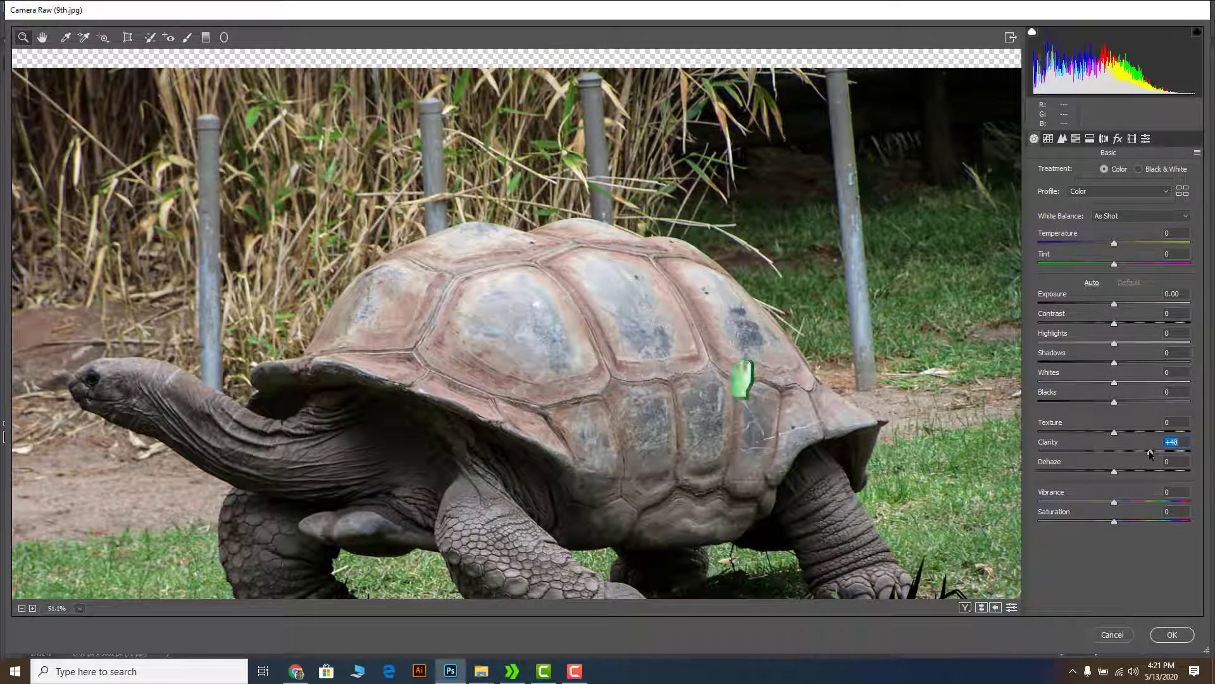
left_click_drag(1121, 431, 1143, 451)
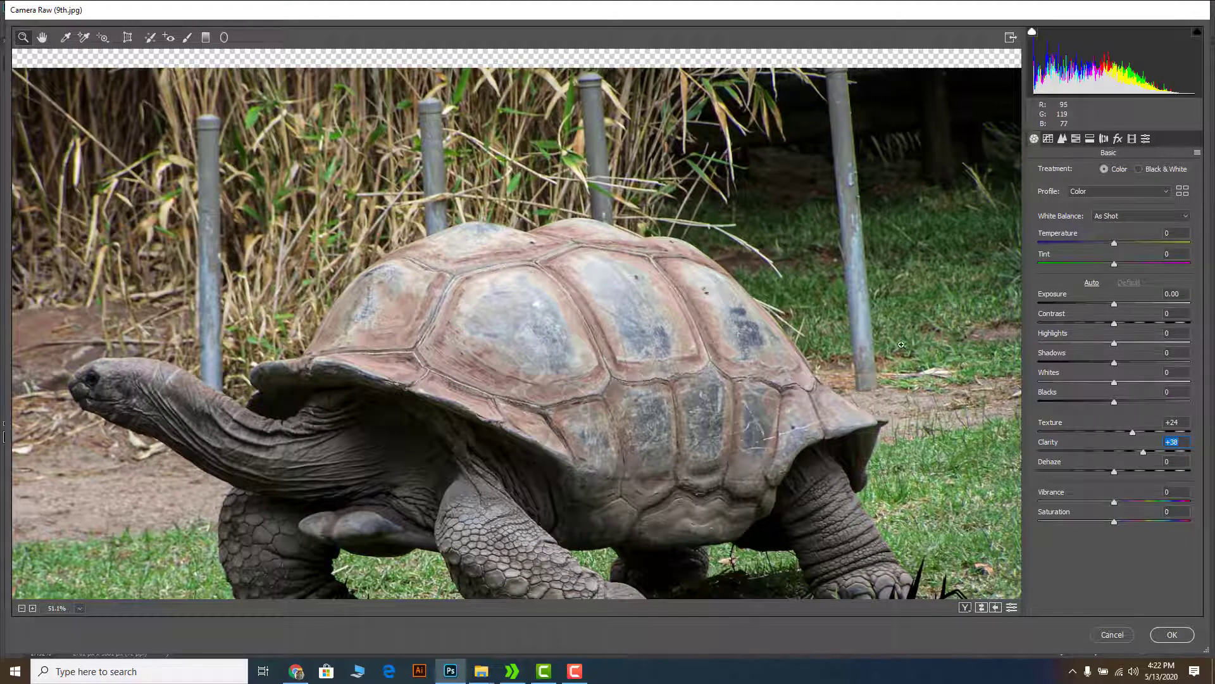
Step: Set Shadows to +38 and Highlights to -79, and apply the Camera Raw adjustments to the tortoise
left_click_drag(1114, 358, 1052, 345)
scroll(527, 340, "down", 5)
scroll(527, 340, "up", 3)
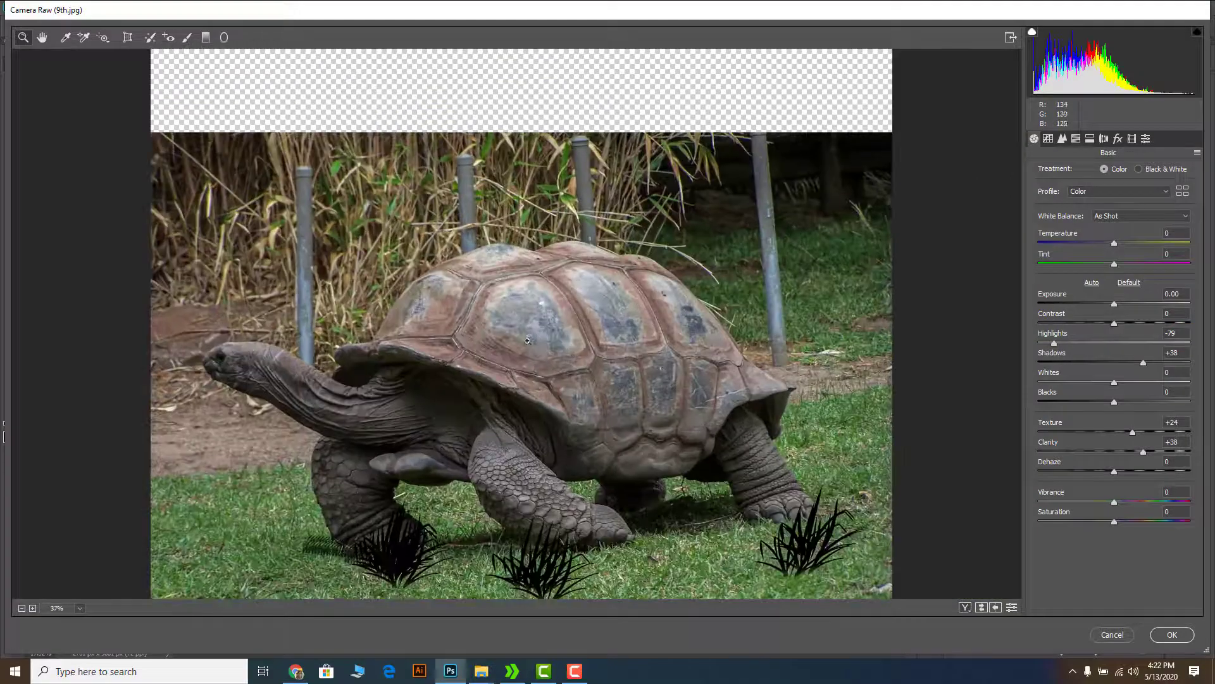
left_click(1167, 633)
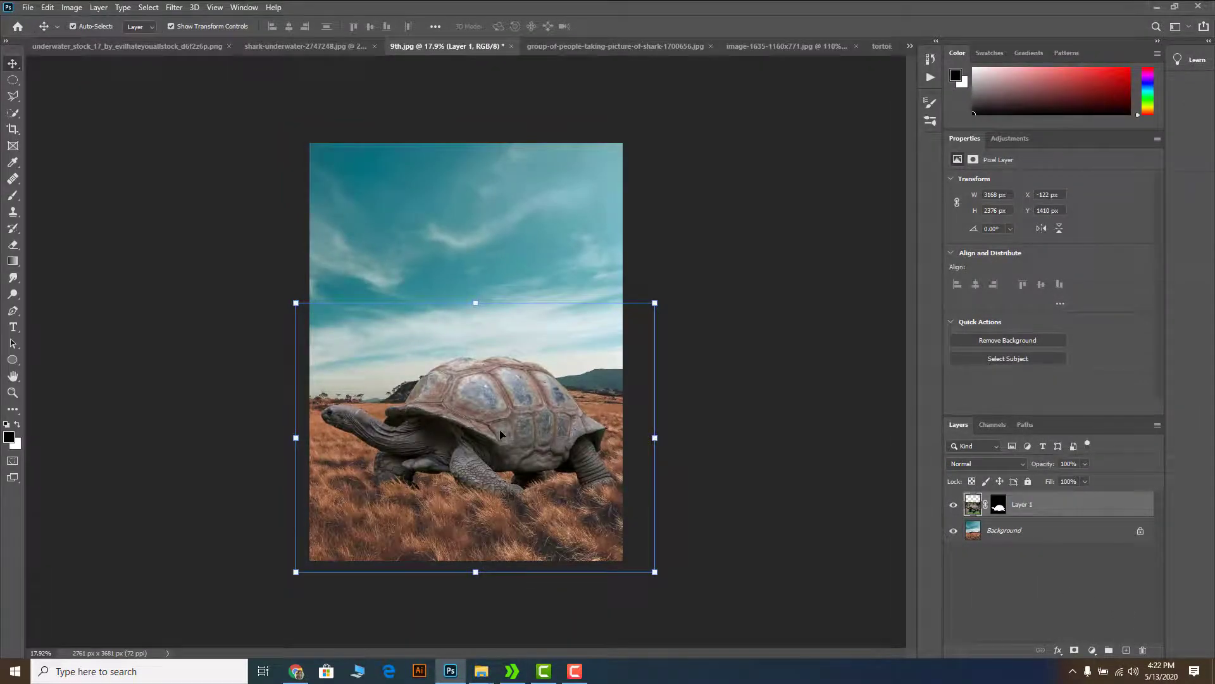
Step: Add a new empty layer above Layer 1 for the tortoise's shadow
scroll(500, 434, "up", 8)
scroll(482, 419, "down", 3)
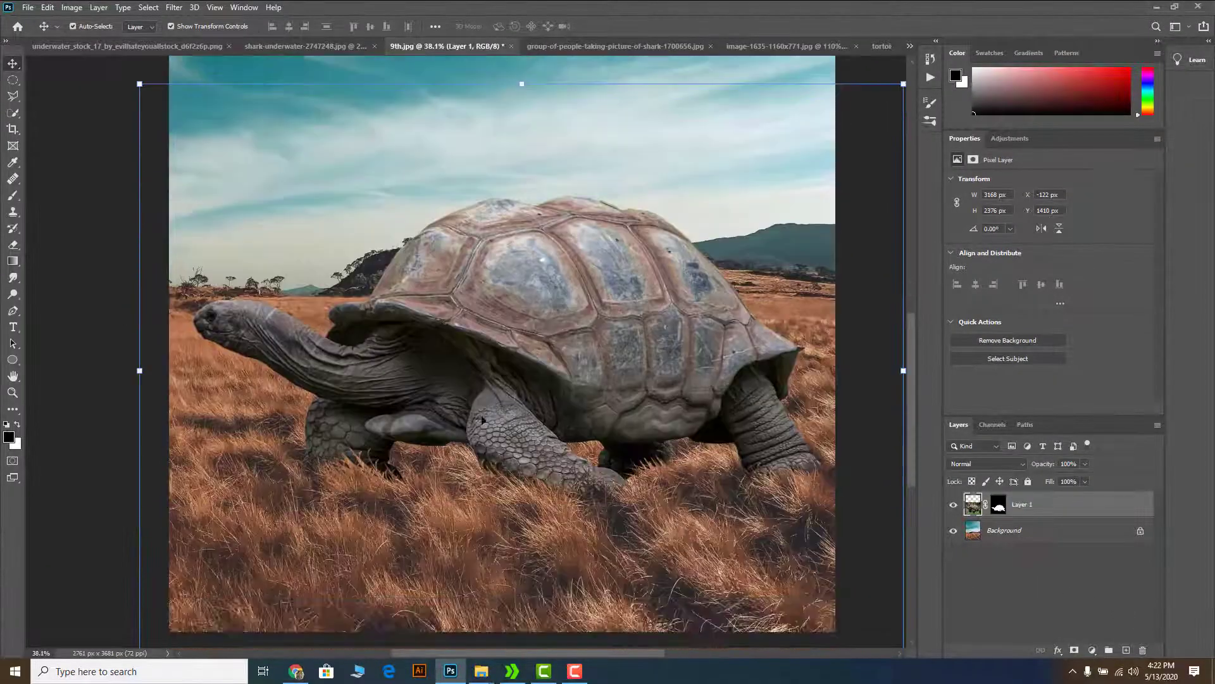
scroll(482, 419, "down", 3)
scroll(493, 420, "up", 2)
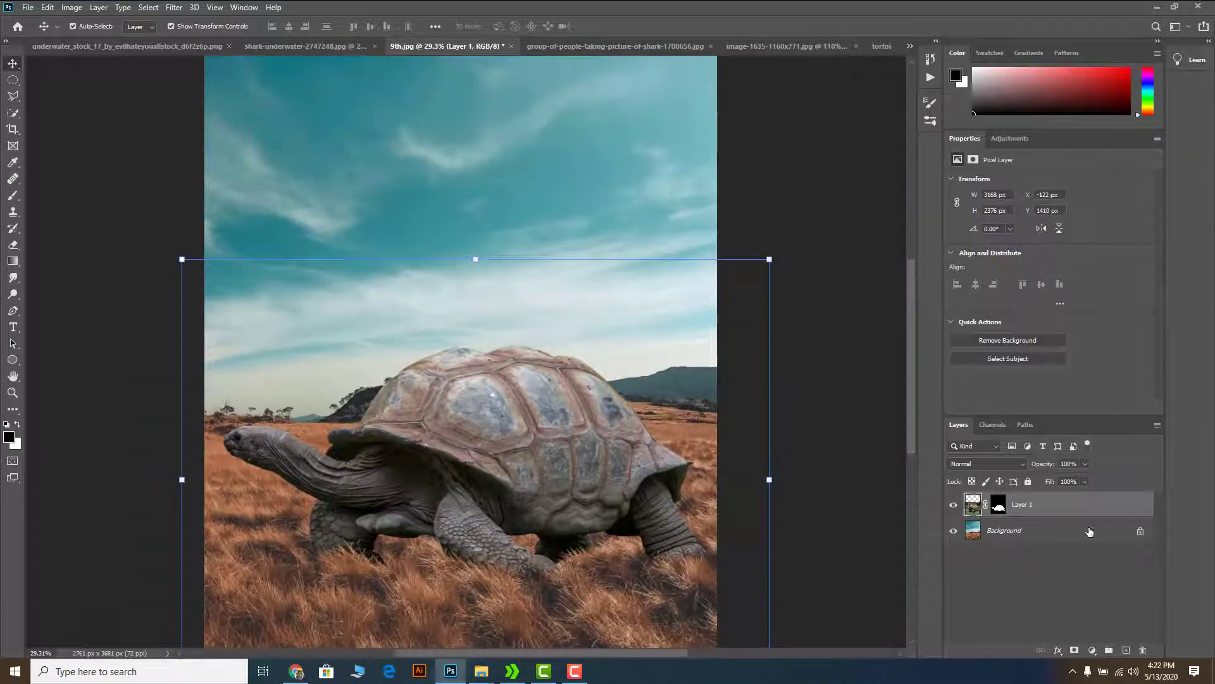
left_click(1129, 650)
scroll(393, 398, "down", 2)
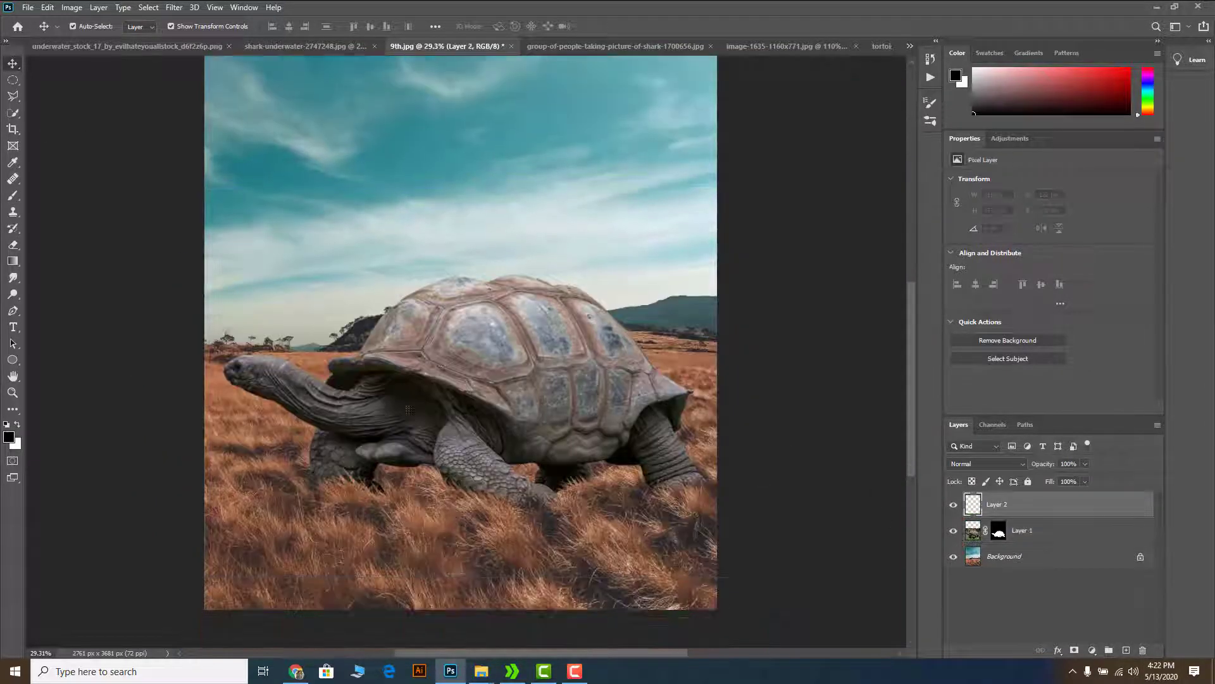
scroll(367, 390, "down", 2)
scroll(456, 535, "up", 2)
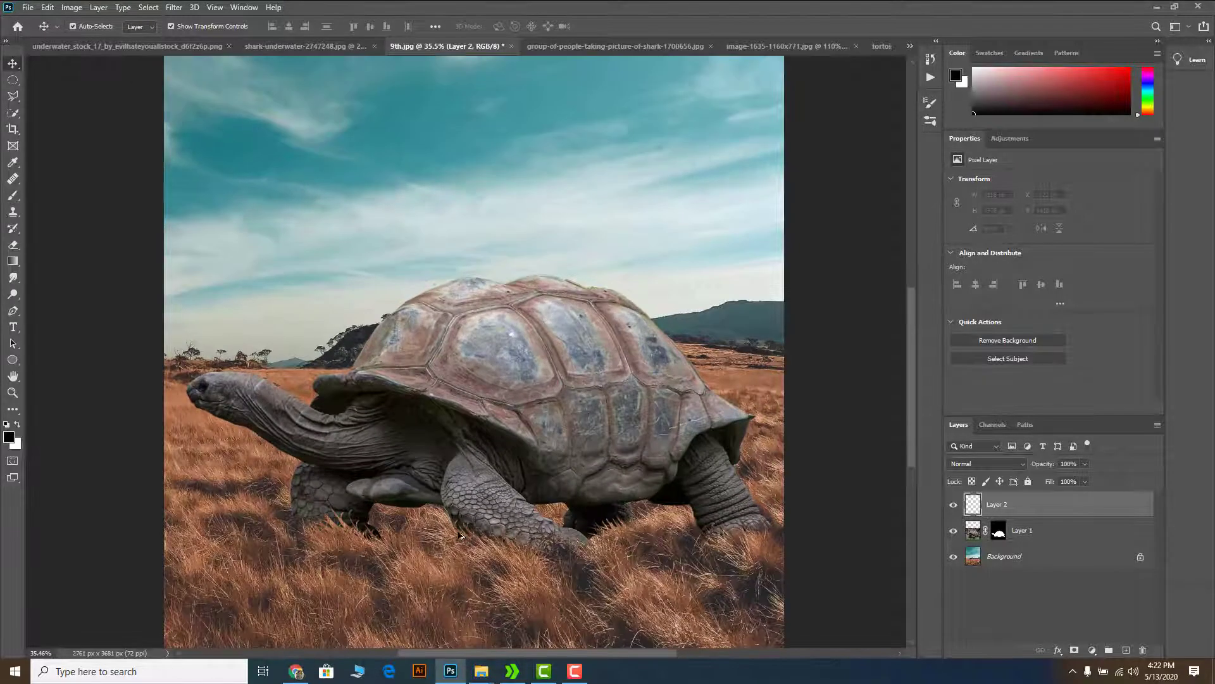
Step: Switch to the Brush tool with the Soft Round tip from General Brushes at 0% hardness
left_click(13, 180)
right_click(13, 196)
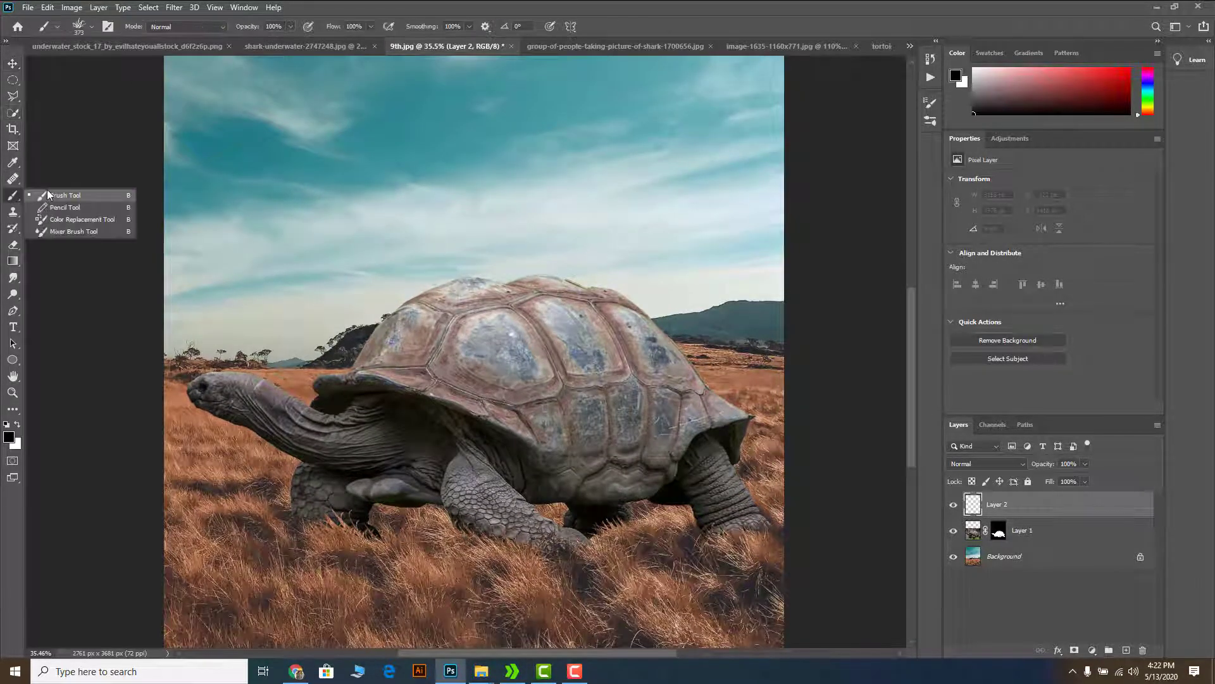
left_click(50, 196)
left_click(77, 26)
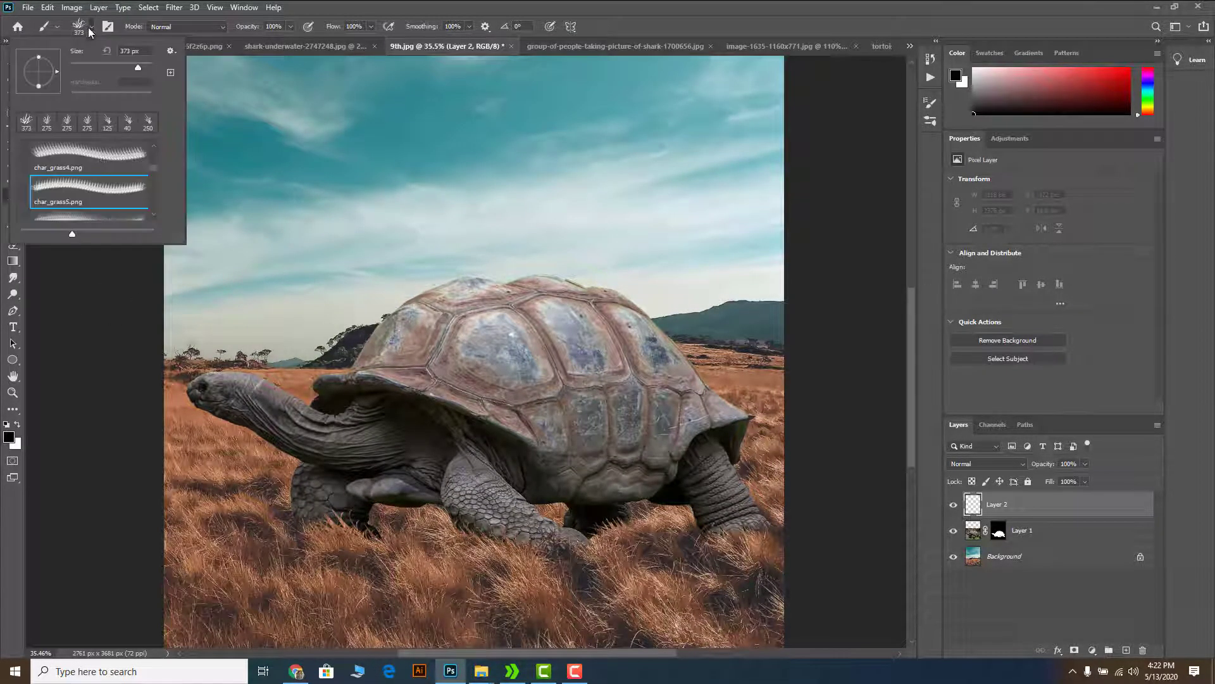
left_click_drag(153, 167, 154, 151)
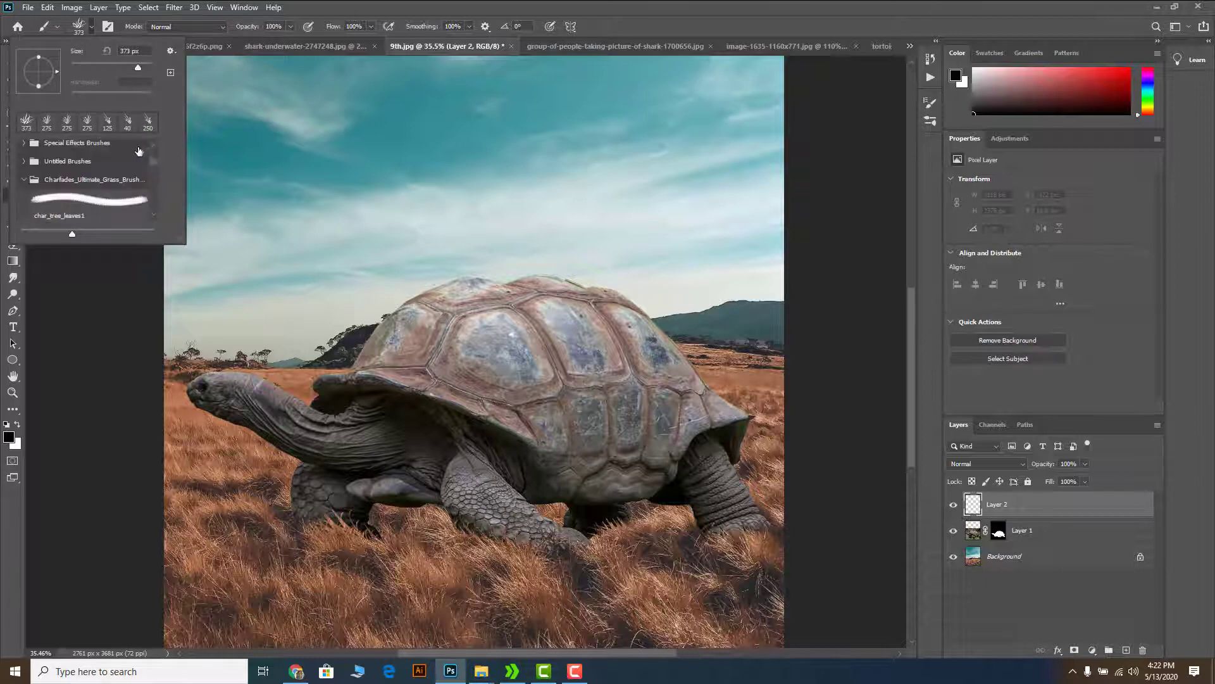
left_click(34, 146)
scroll(166, 170, "up", 1)
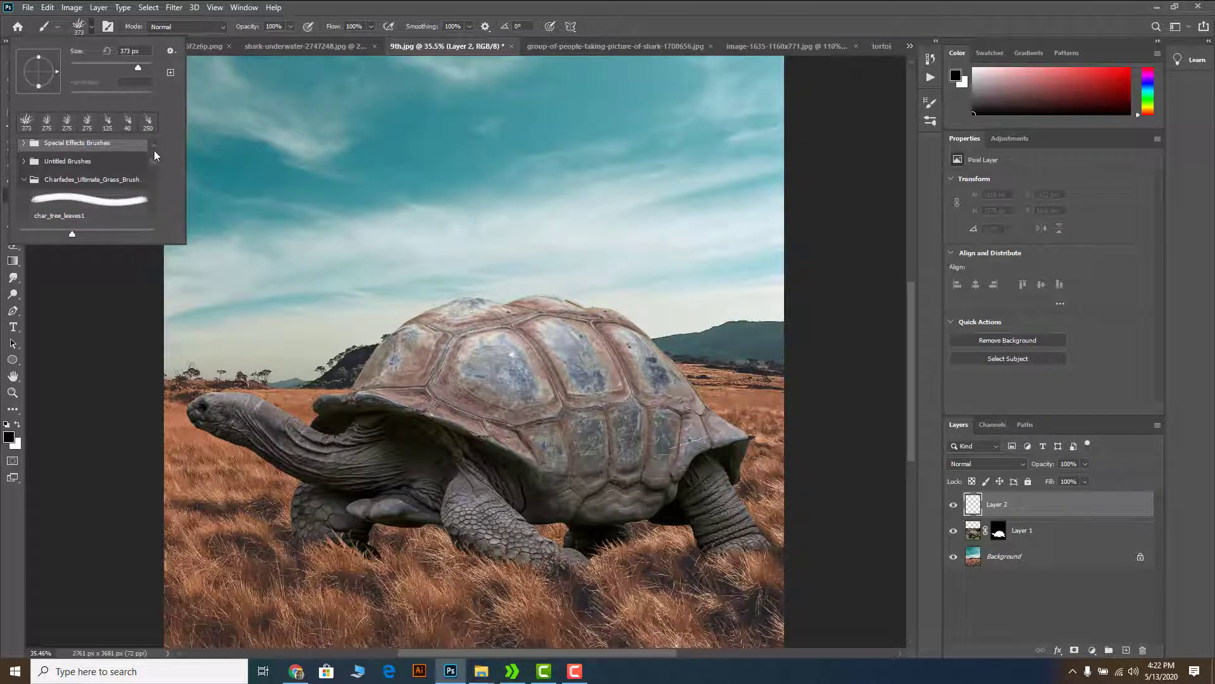
scroll(85, 163, "up", 3)
scroll(242, 272, "down", 5)
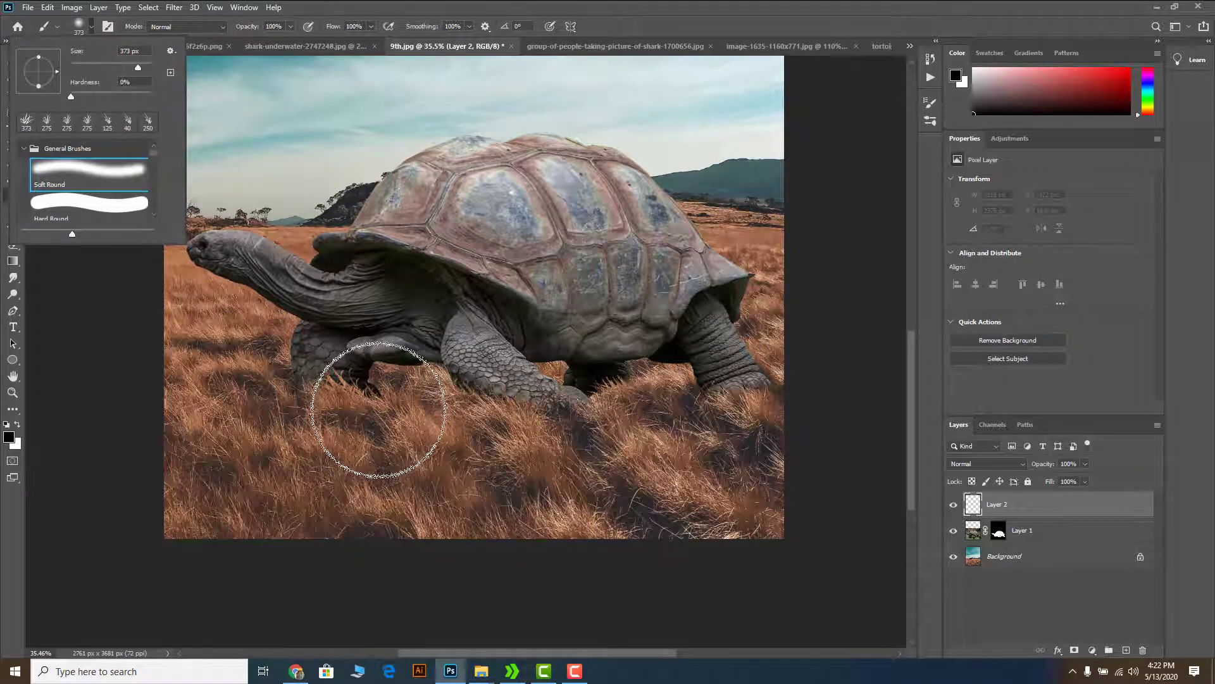
scroll(121, 135, "up", 1)
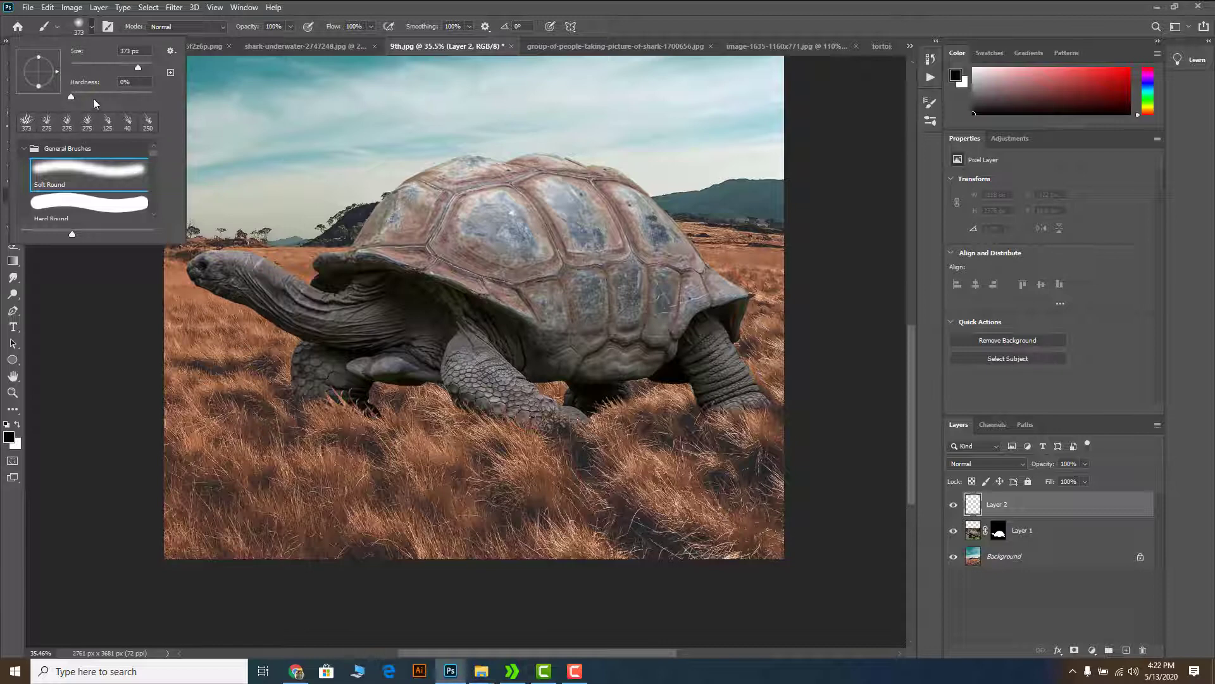
left_click(108, 26)
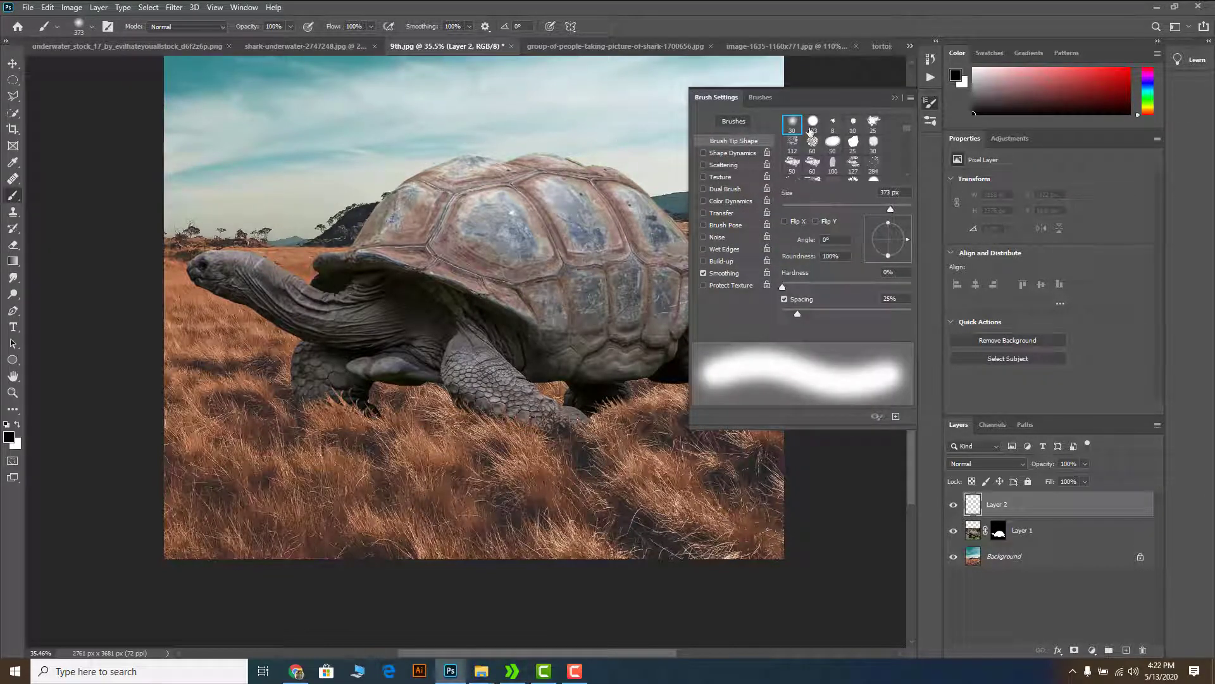
left_click(791, 124)
left_click(894, 100)
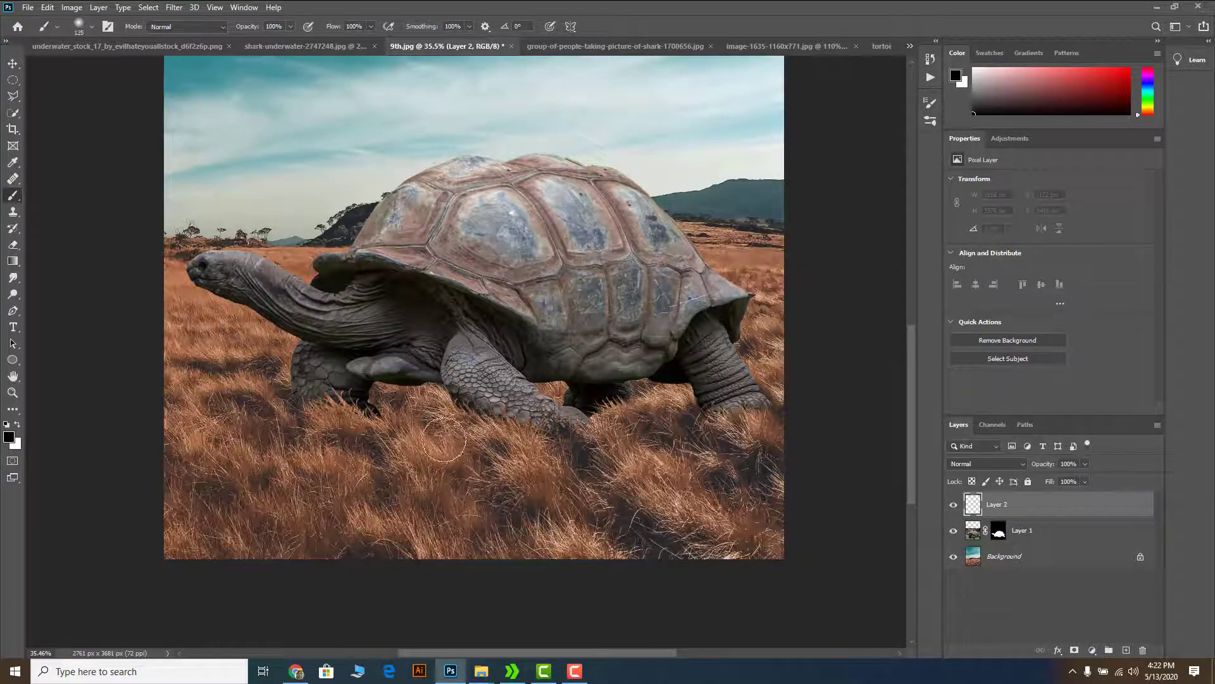
Step: Undo the small test stroke, enlarge the brush to about 369 px and paint a black shadow under the tortoise's feet
left_click_drag(331, 418, 430, 415)
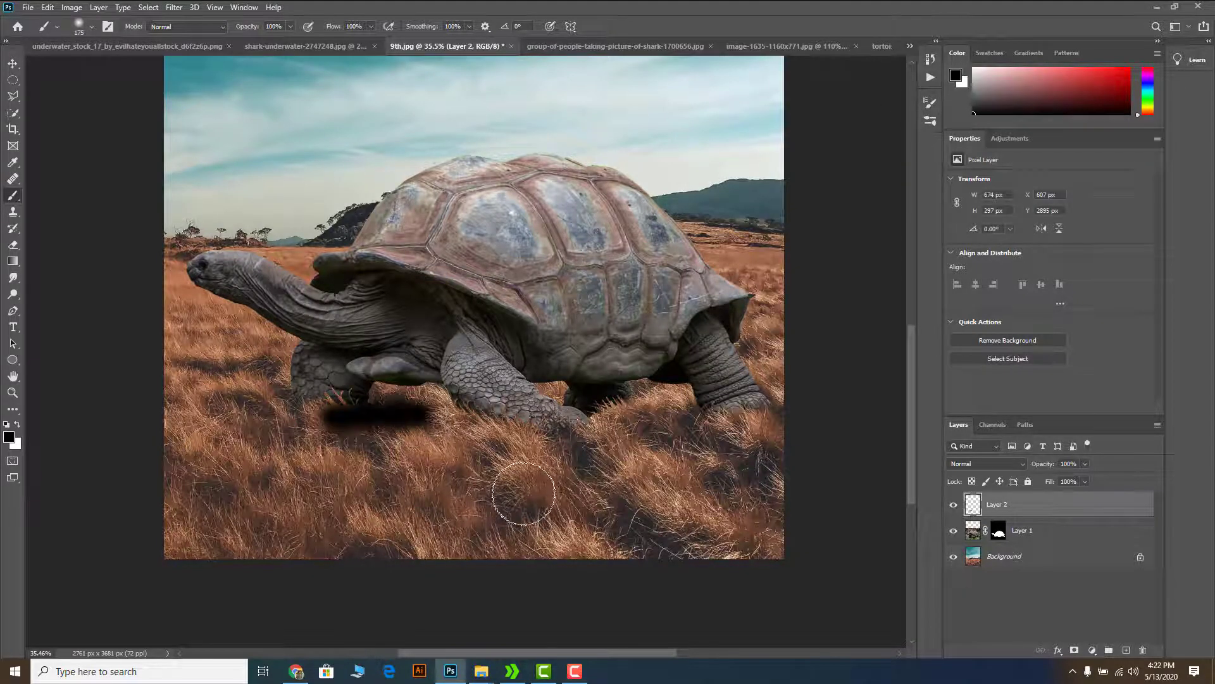
key("ctrl+z")
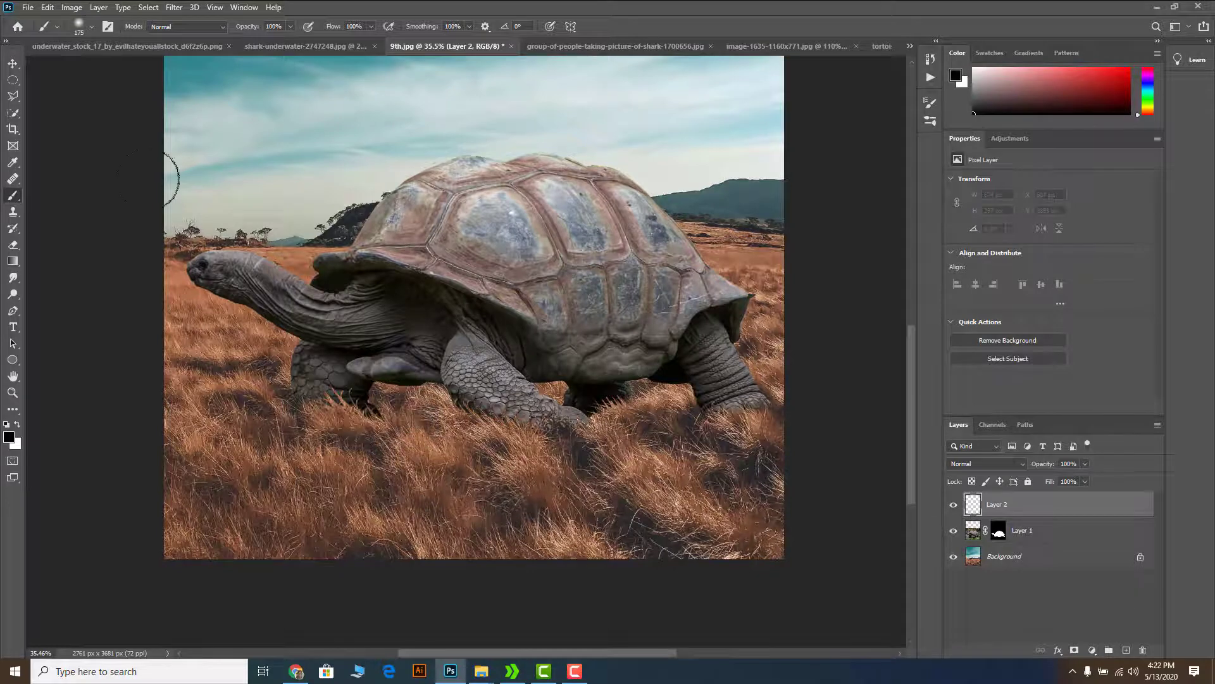
left_click(92, 27)
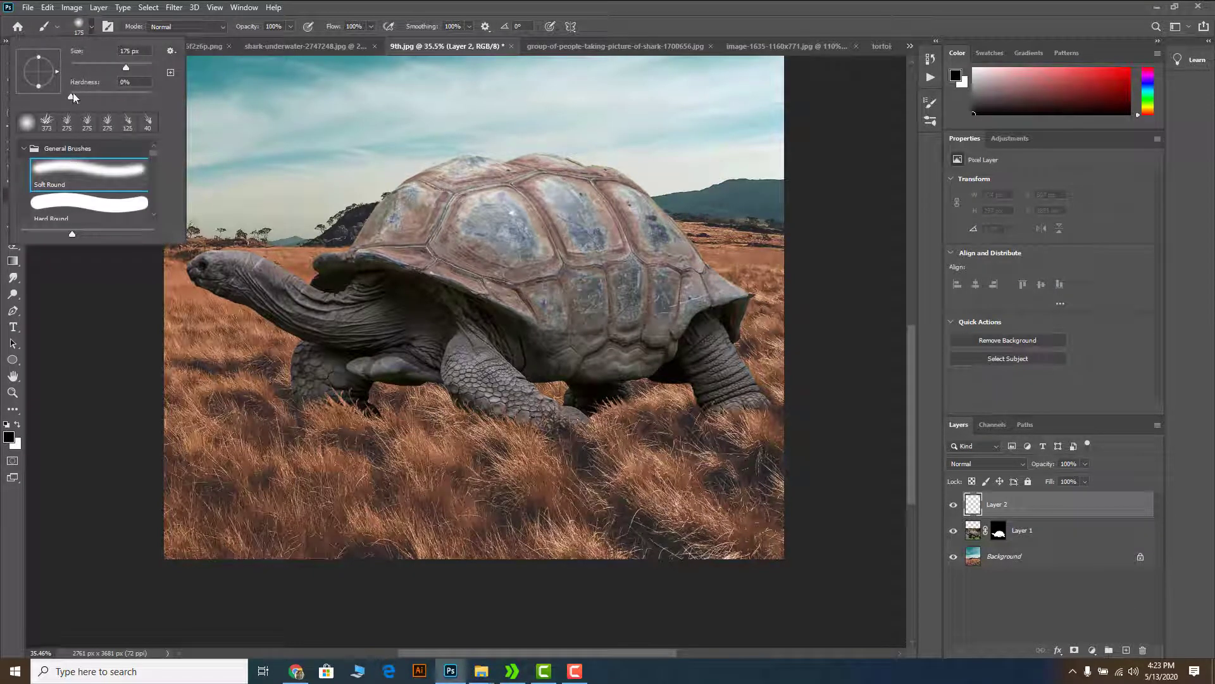
left_click_drag(127, 69, 138, 68)
mouse_move(342, 421)
left_mouse_down()
mouse_move(510, 443)
mouse_move(615, 443)
mouse_move(740, 417)
mouse_move(801, 443)
mouse_move(716, 456)
mouse_move(650, 416)
mouse_move(661, 397)
mouse_move(676, 406)
mouse_move(577, 413)
mouse_move(536, 390)
mouse_move(517, 413)
mouse_move(449, 421)
mouse_move(389, 408)
mouse_move(543, 417)
mouse_move(343, 438)
mouse_move(207, 397)
mouse_move(167, 370)
mouse_move(257, 410)
left_mouse_up()
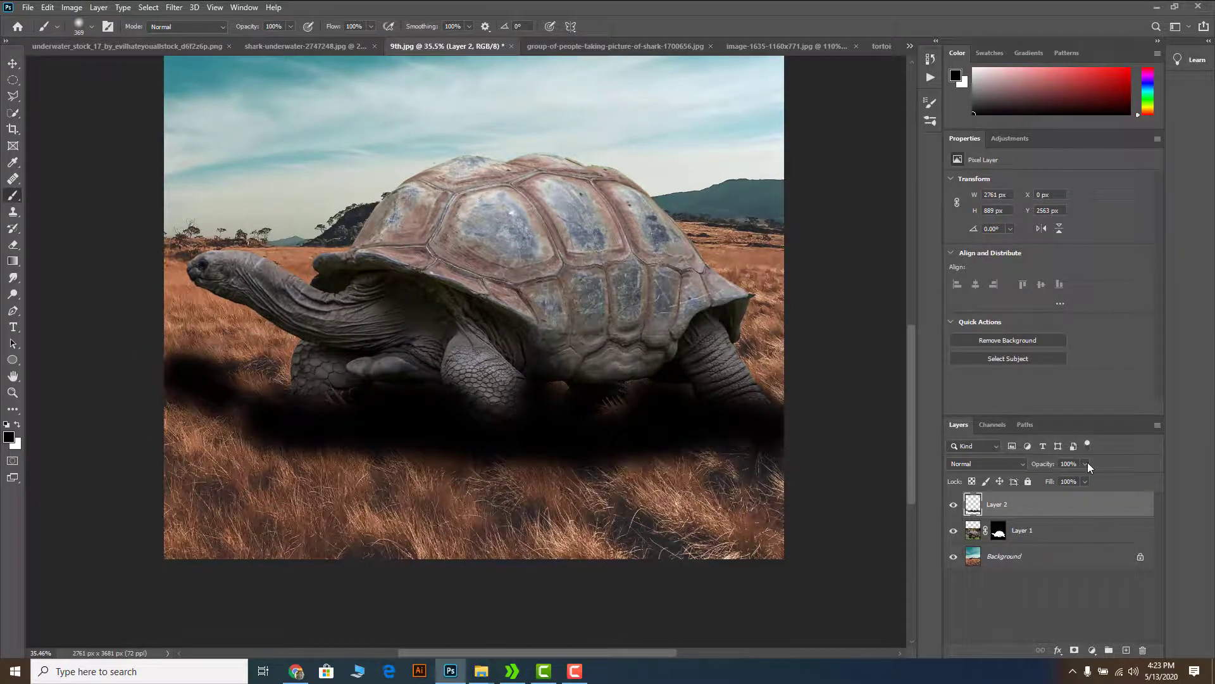
Step: Lower the shadow layer's opacity to 50% and place it beneath the tortoise layer
left_click_drag(1084, 482, 1050, 552)
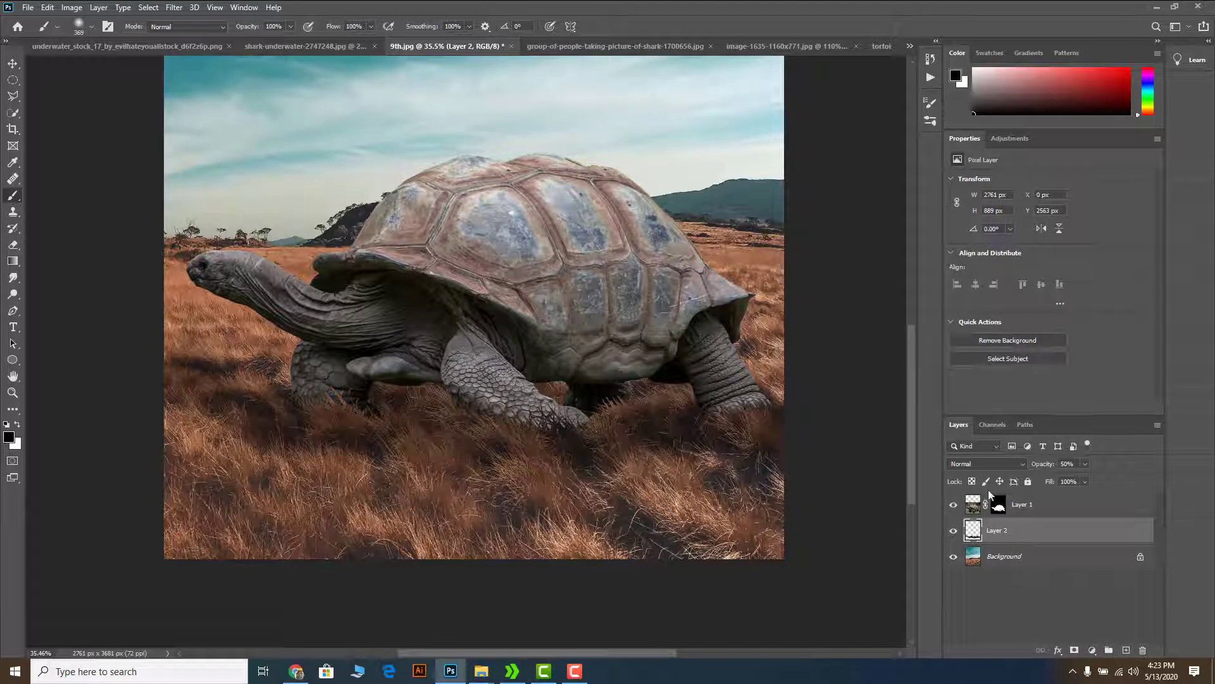
left_click_drag(1095, 484, 1084, 479)
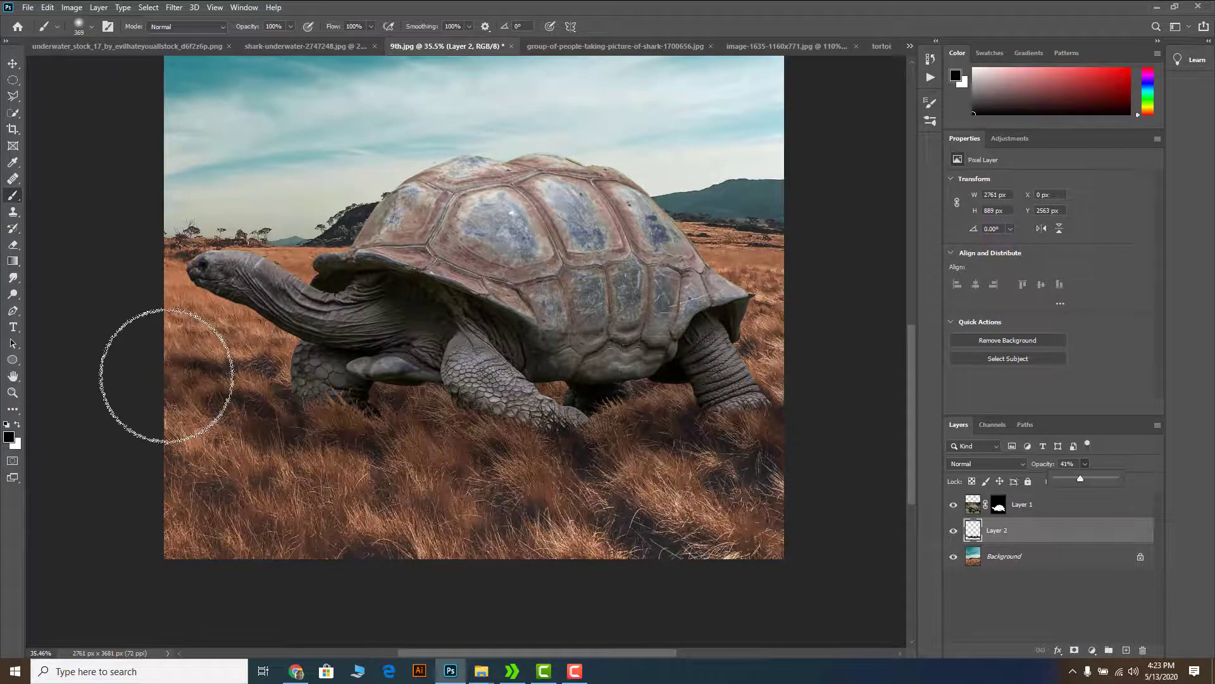
key("x")
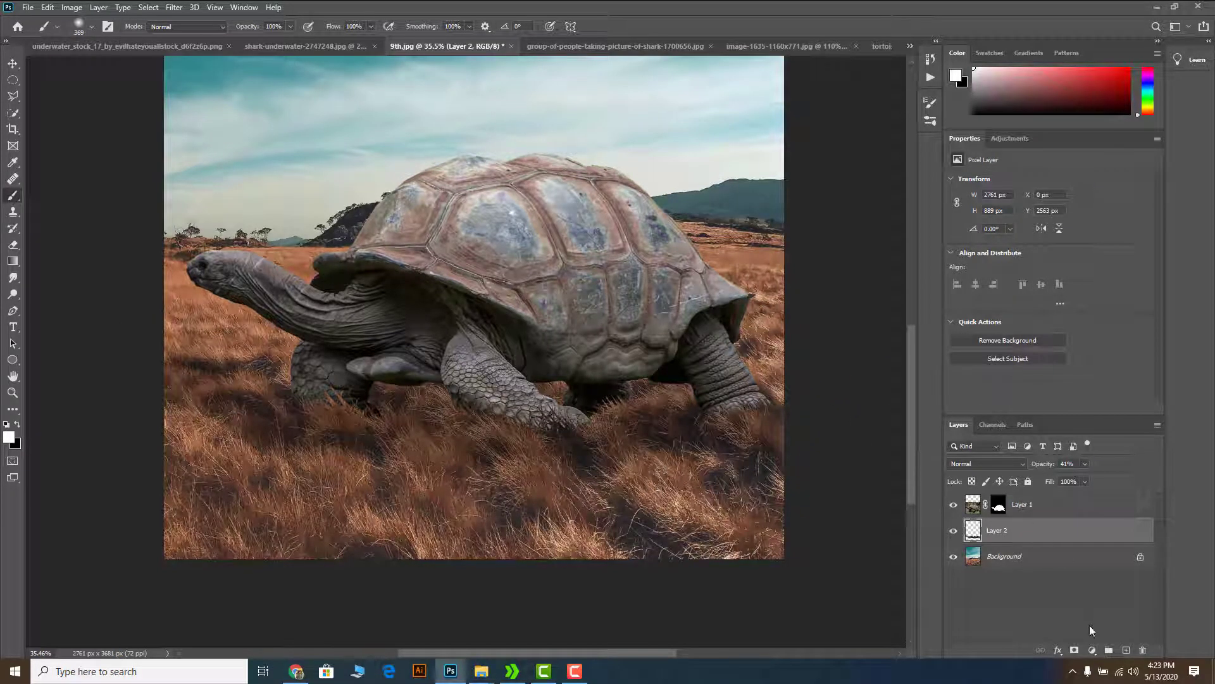
key("ctrl+z")
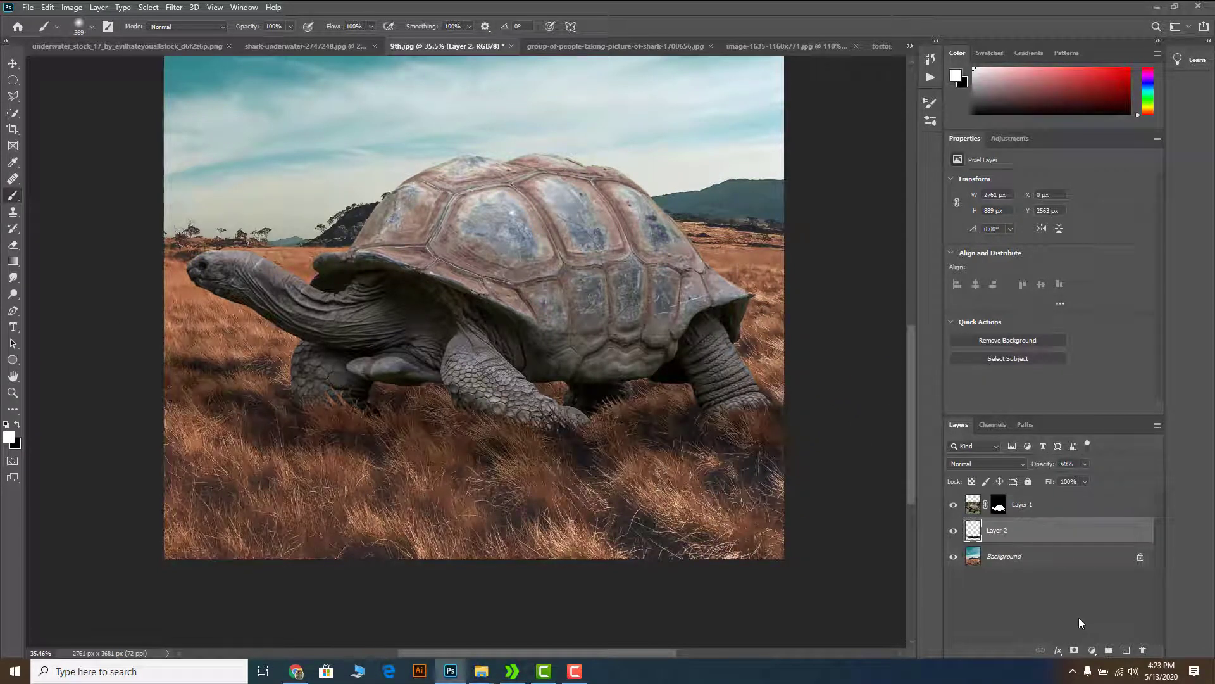
Step: Add a layer mask to the shadow layer, fade part of the shadow in black and set the layer's opacity to 58%
left_click(1075, 650)
key("x")
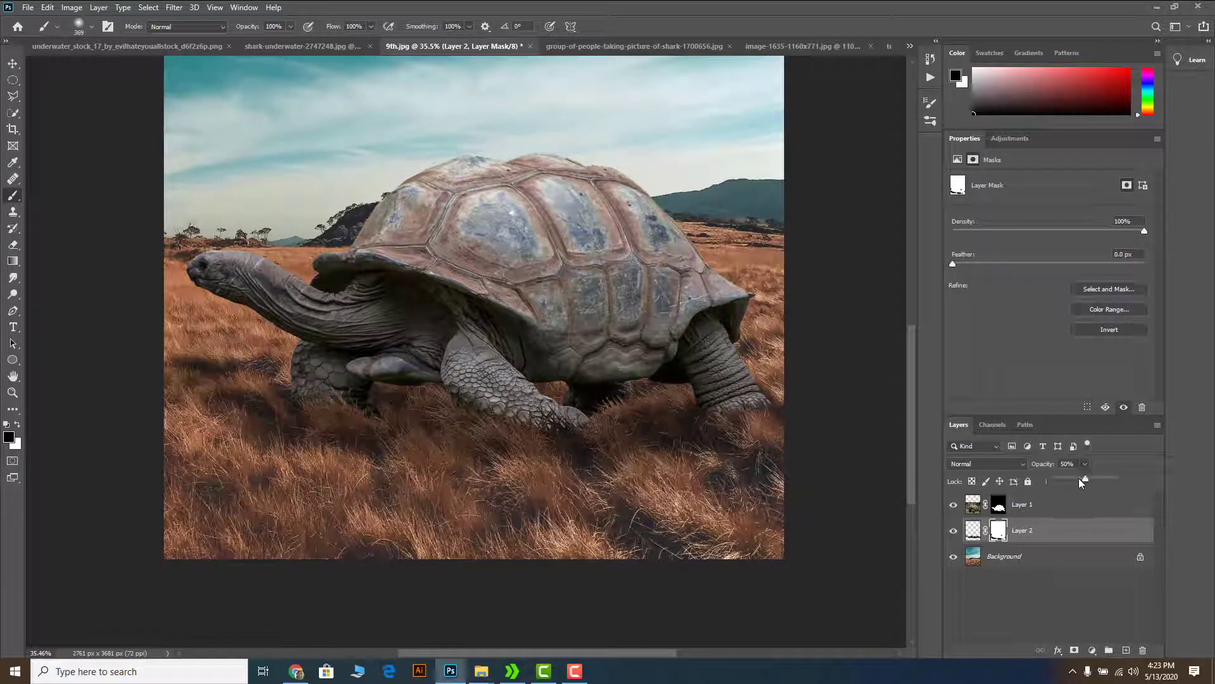
left_click_drag(1081, 479, 1087, 478)
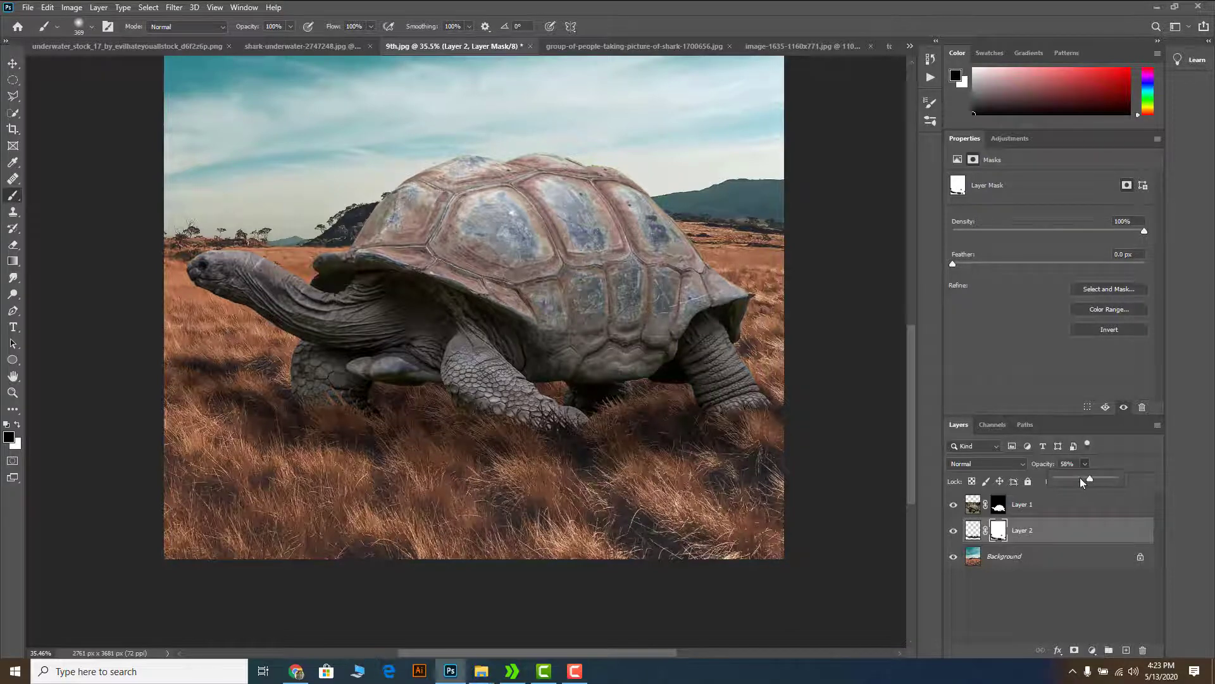
key("x")
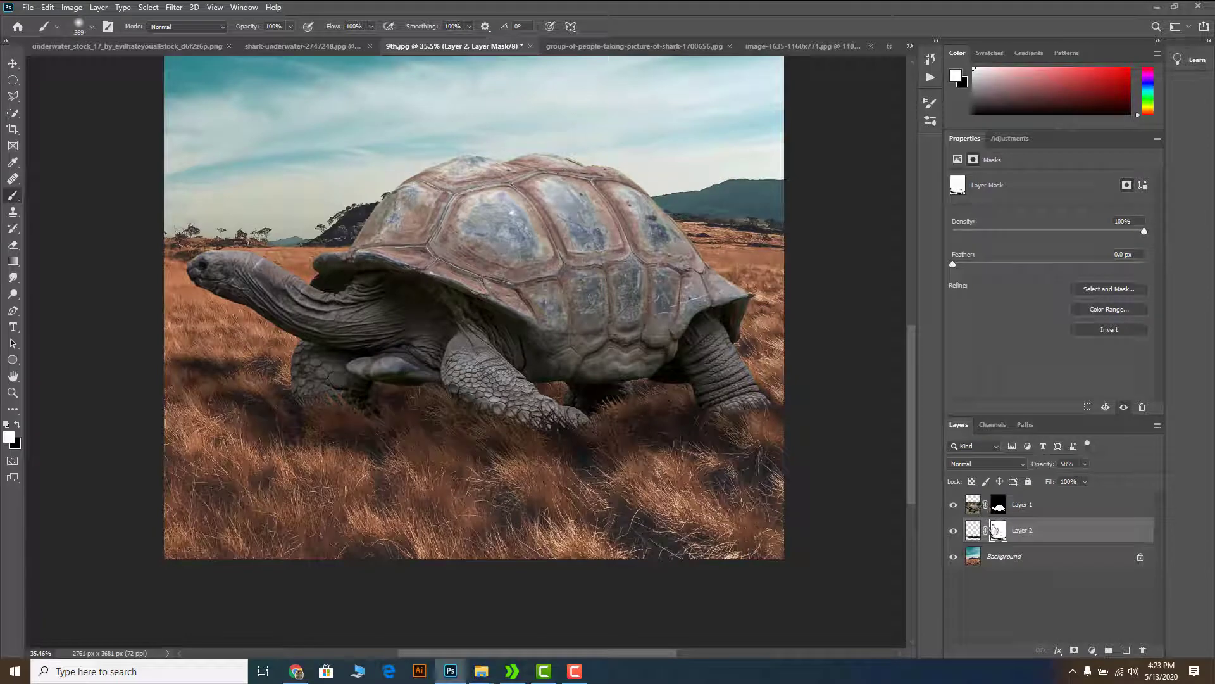
Step: Undo the stray white stroke, paint more black shadow over the grass below the tortoise's rear foot and set the layer's opacity to 57%
left_click(973, 530)
left_click_drag(618, 462, 841, 524)
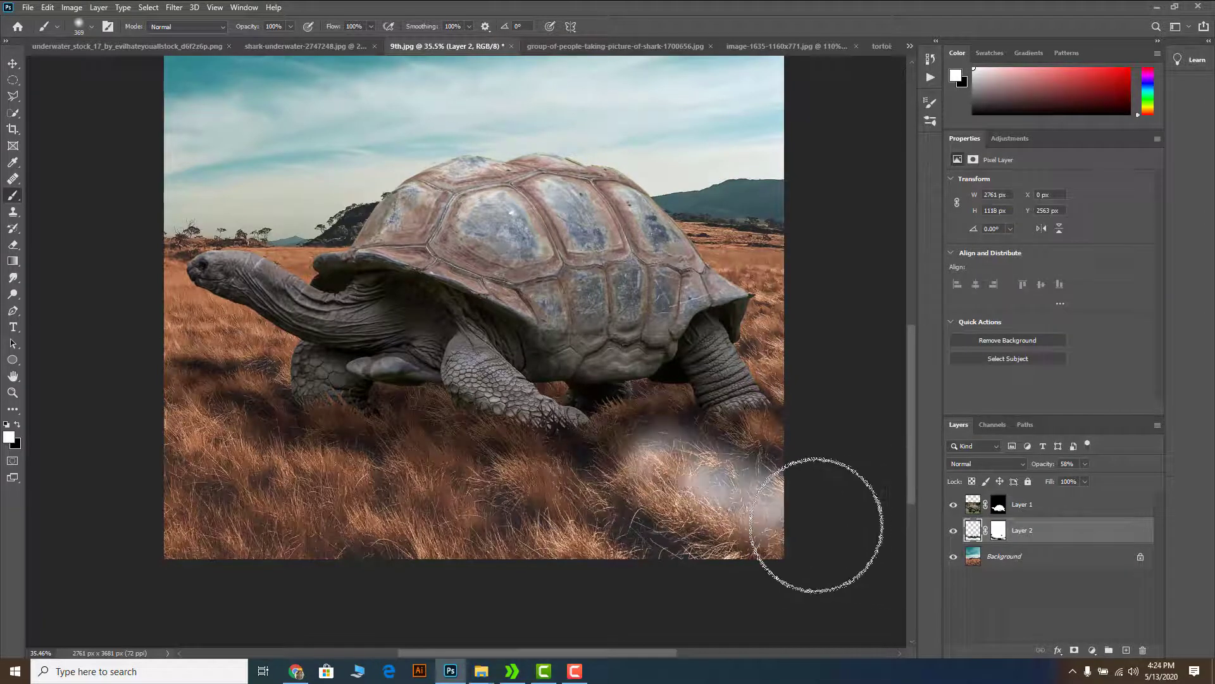
key("ctrl+z")
key("x")
left_click_drag(683, 480, 840, 558)
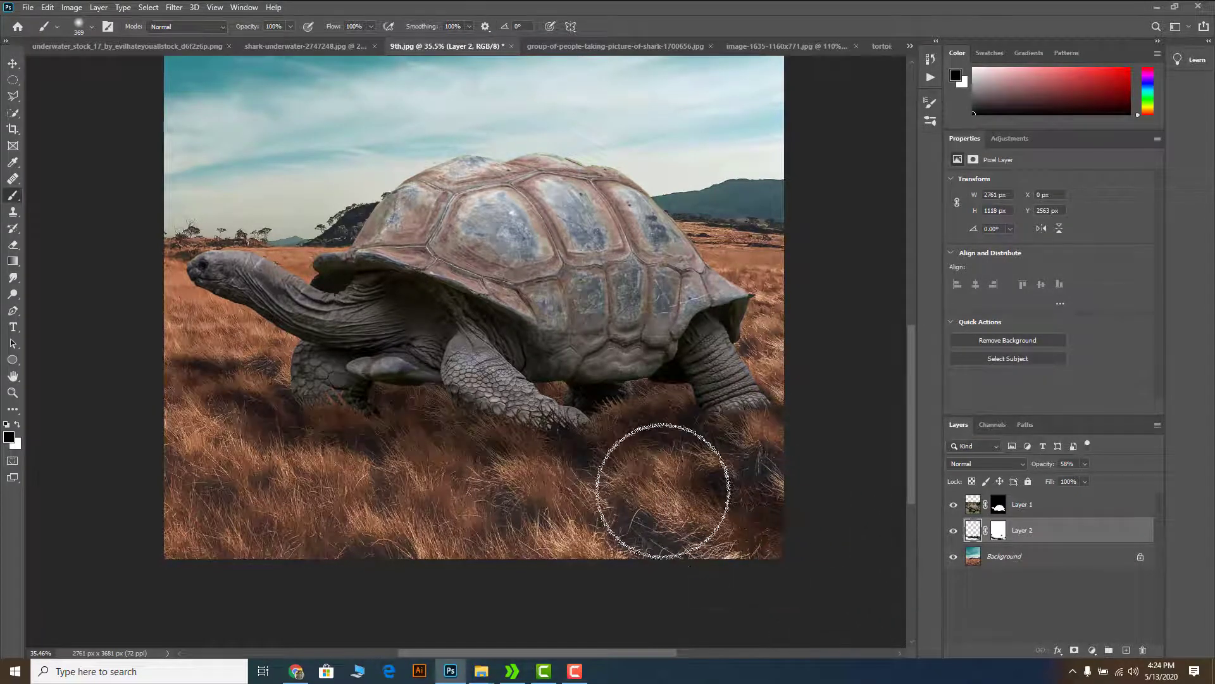
left_click_drag(664, 493, 812, 600)
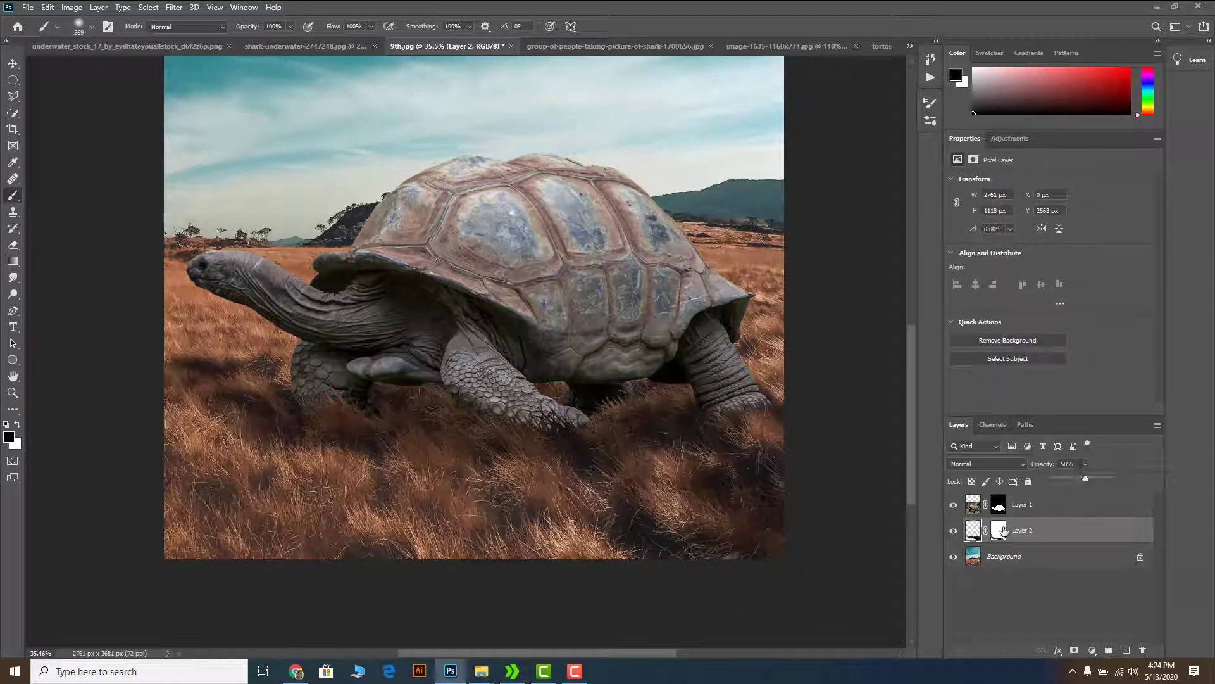
left_click_drag(1082, 481, 1085, 473)
Step: Paint black on the shadow layer's mask to thin out the shadow along the lower grass
key("x")
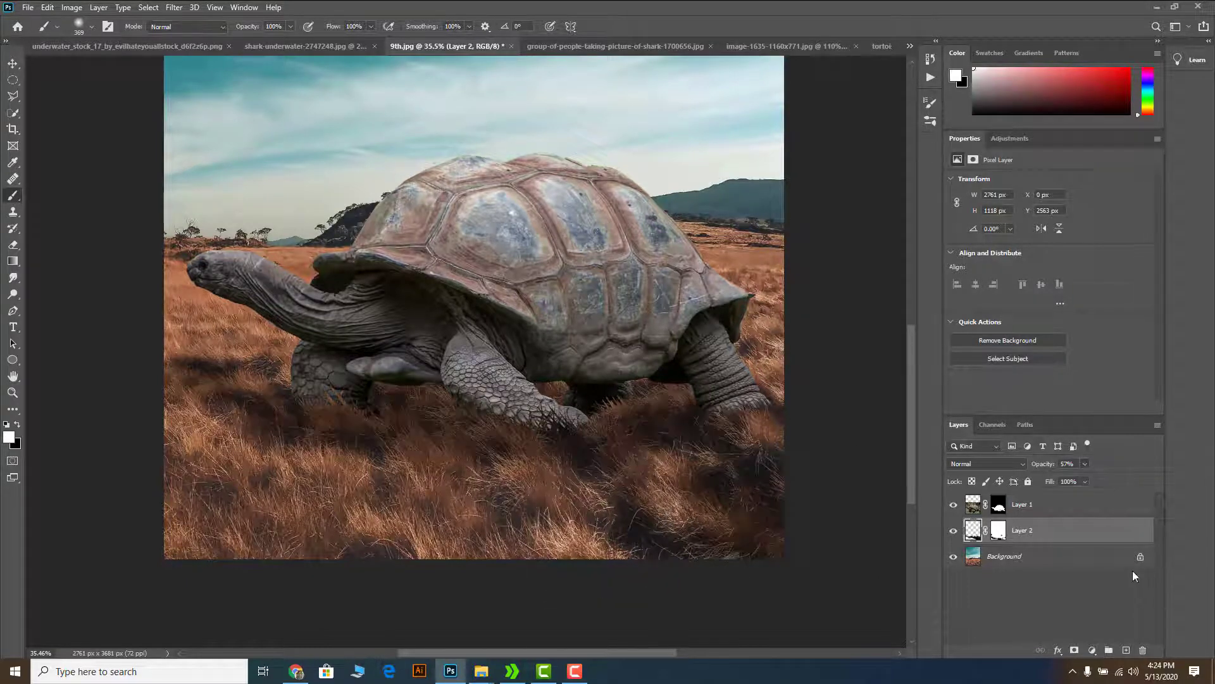
left_click(1000, 532)
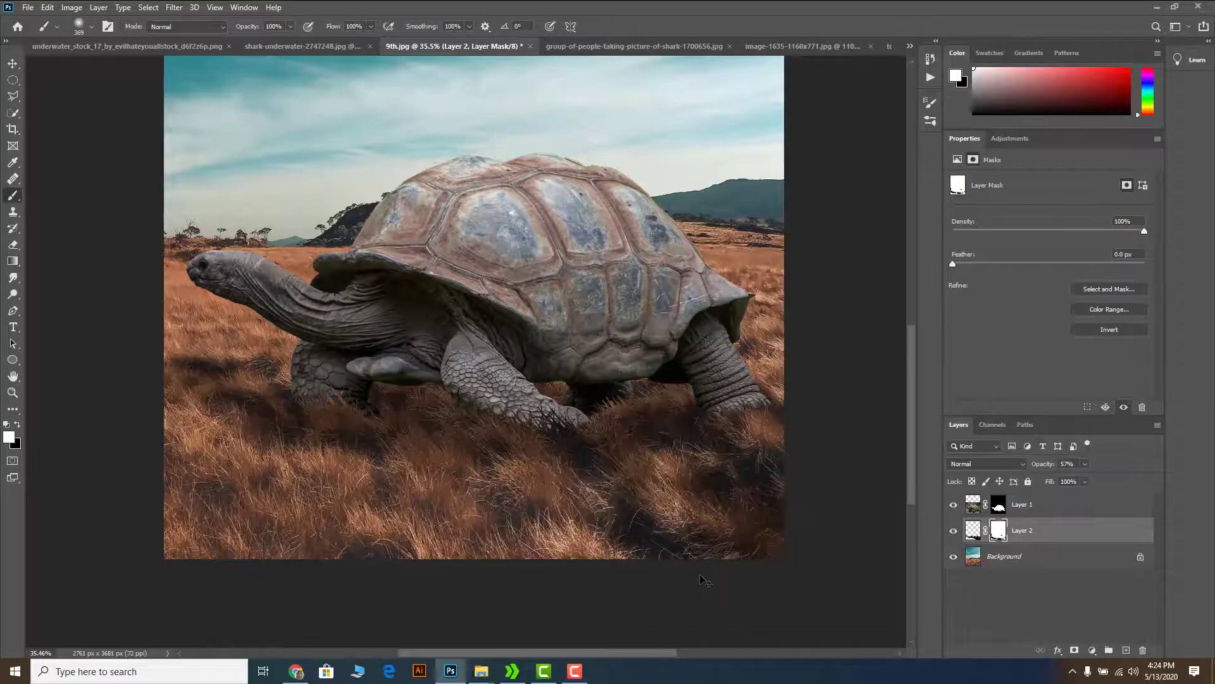
key("x")
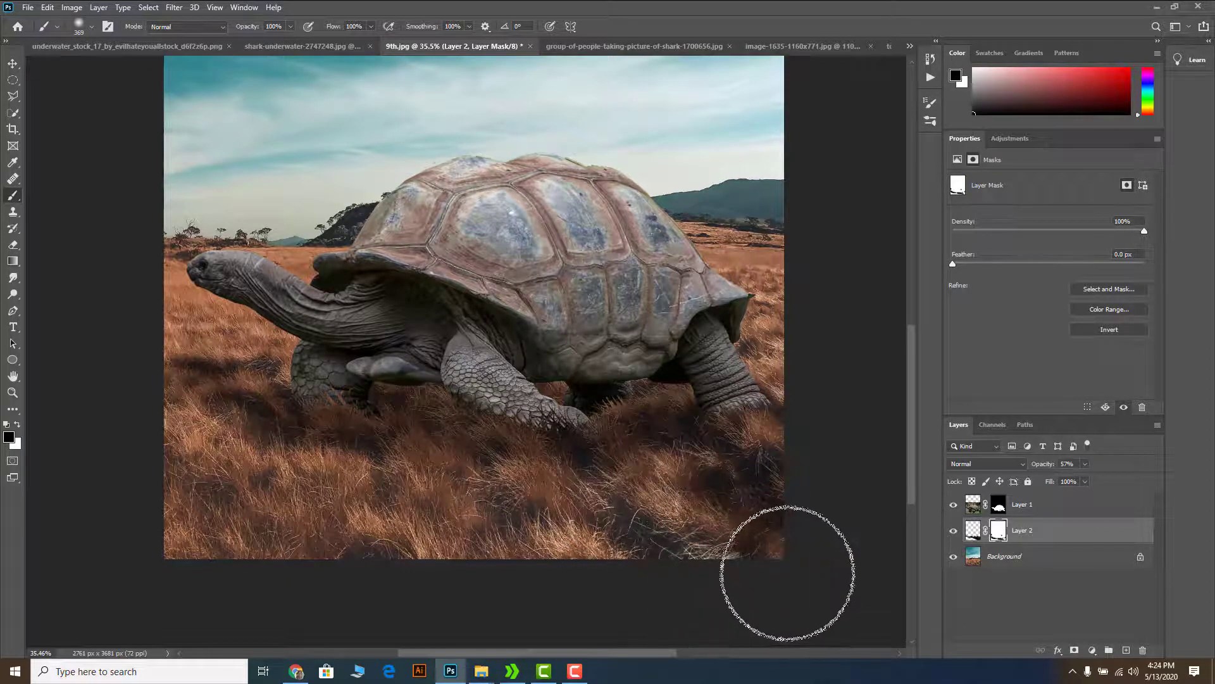
scroll(527, 404, "down", 3, "alt")
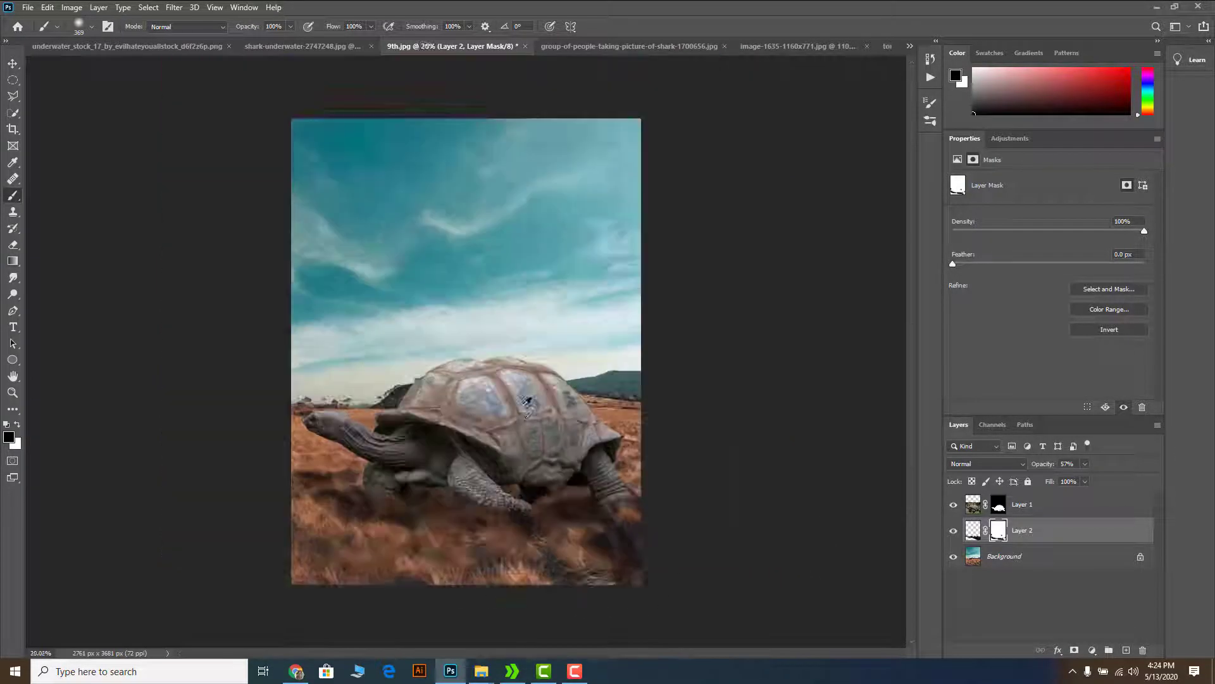
scroll(527, 403, "down", 1, "alt")
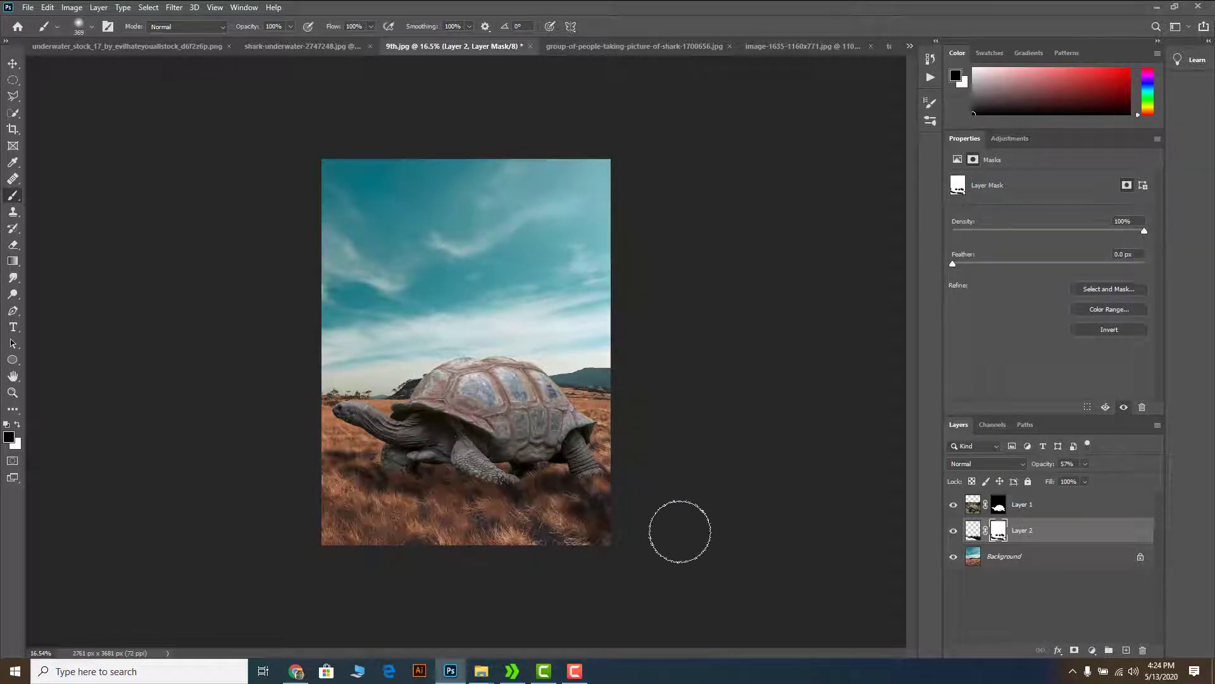
left_click_drag(678, 529, 588, 543)
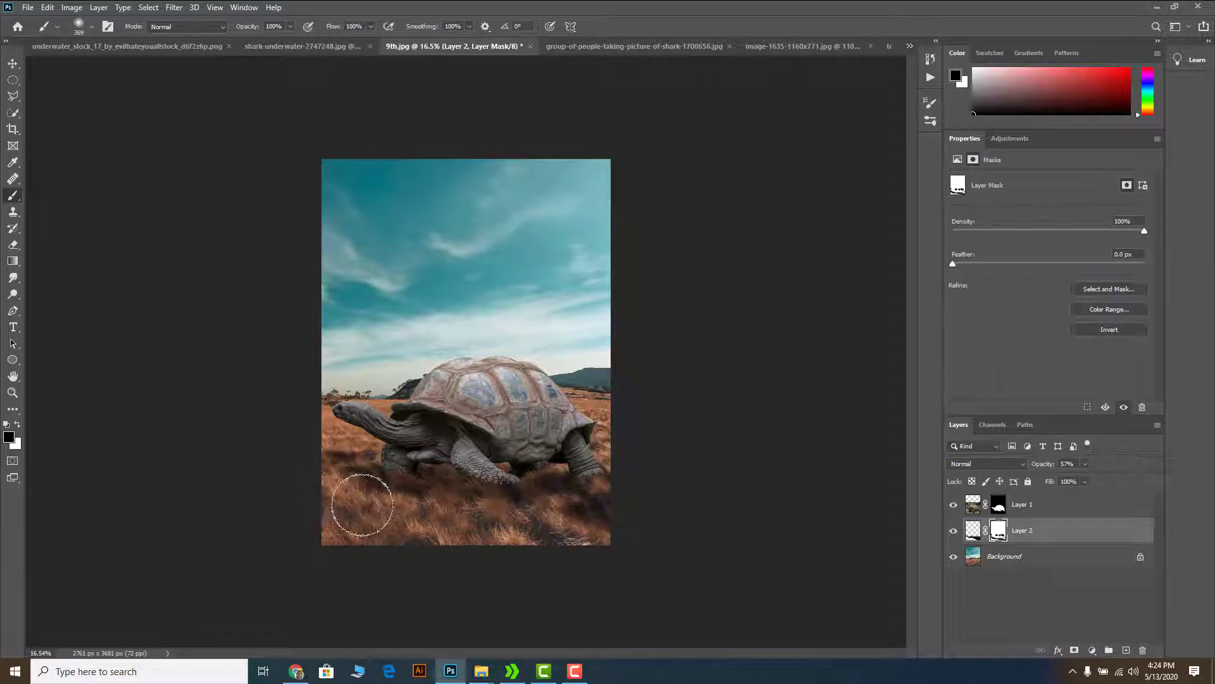
scroll(539, 447, "up", 1)
scroll(539, 447, "up", 2)
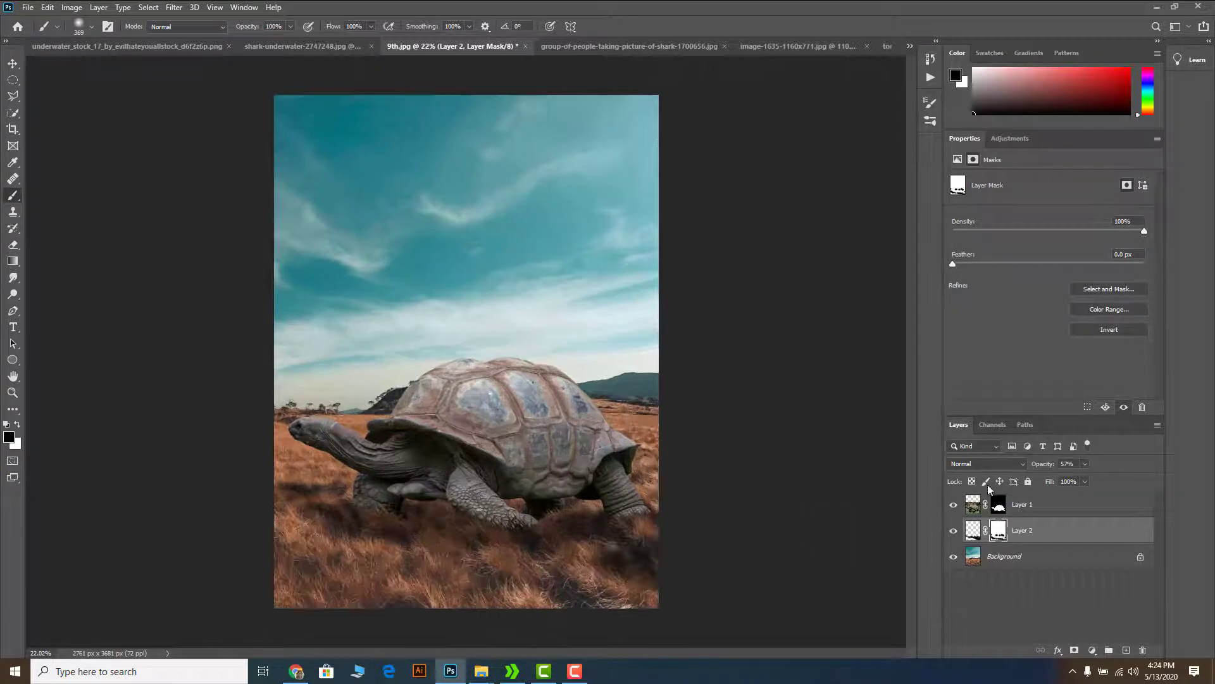
Step: Set the shadow layer's blend mode to Darker Color and its opacity to 39%
left_click(986, 463)
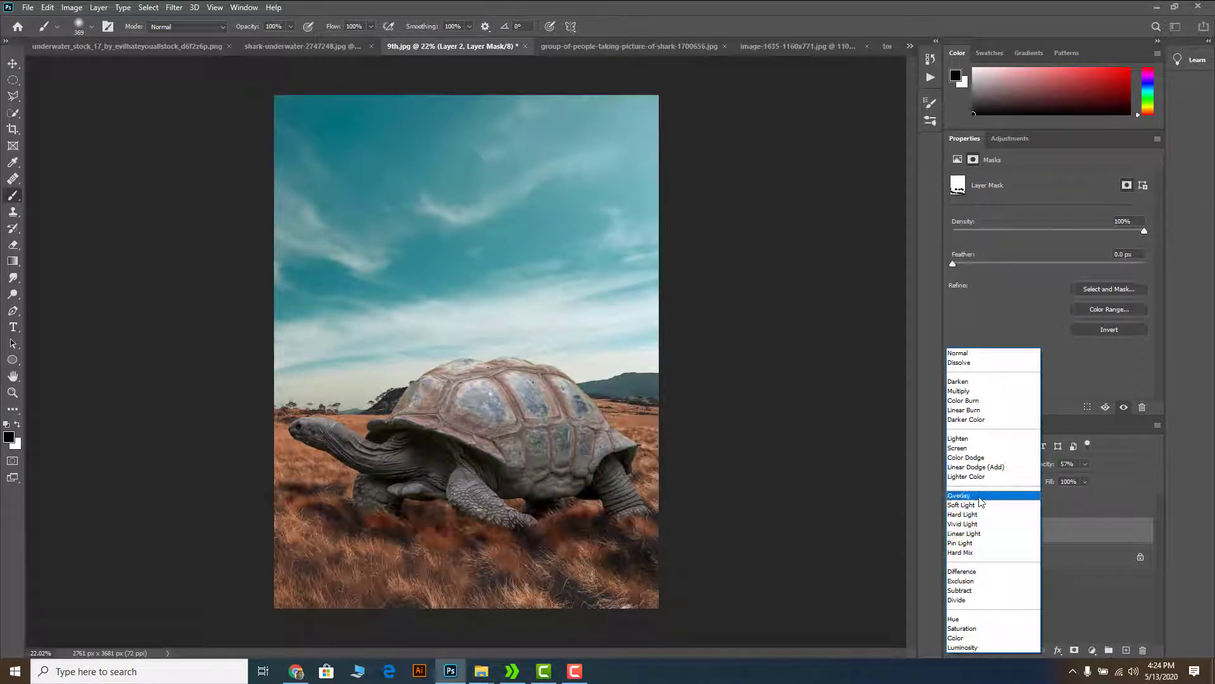
left_click(983, 420)
left_click_drag(1080, 478, 1074, 479)
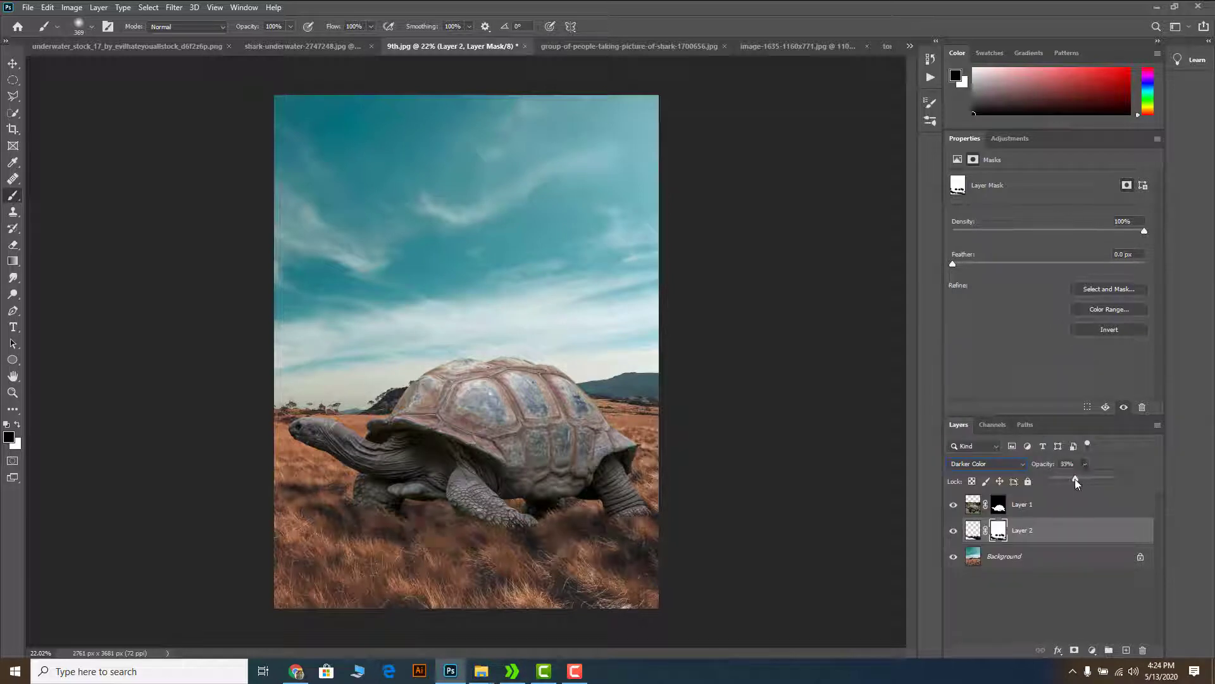
Step: Compare the image with the shadow layer hidden and shown, and inspect the tortoise's feet and shell up close
left_click(953, 530)
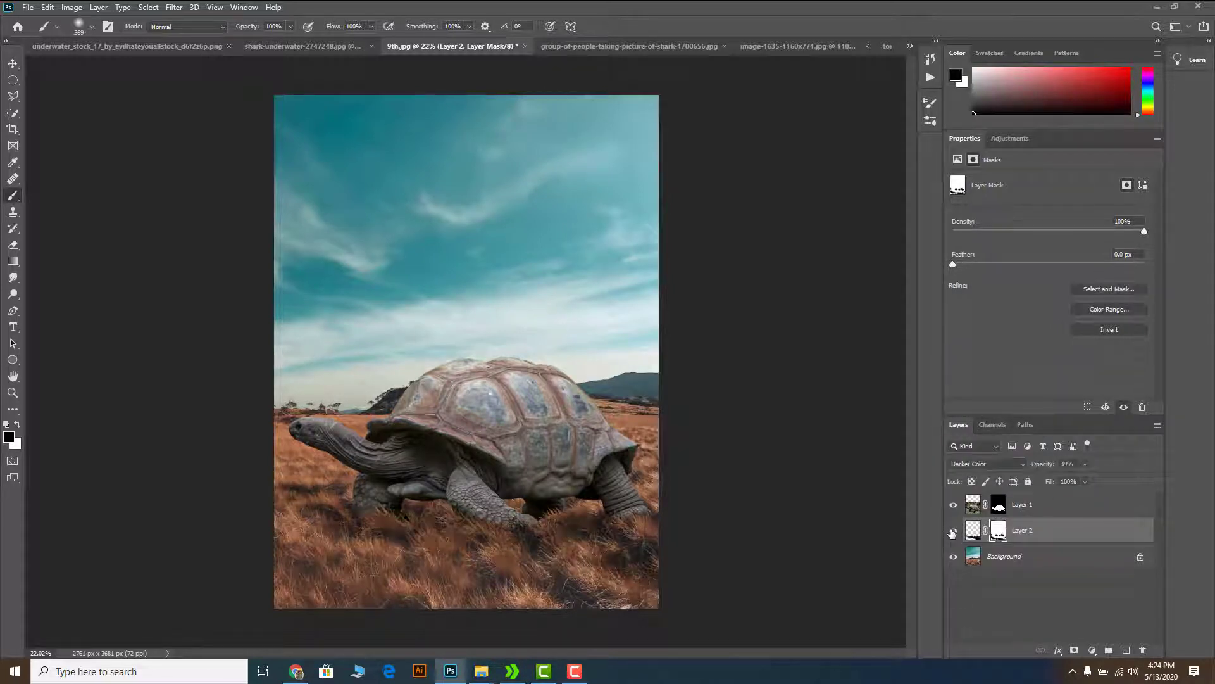
left_click(953, 531)
scroll(481, 447, "up", 2)
scroll(481, 446, "up", 1)
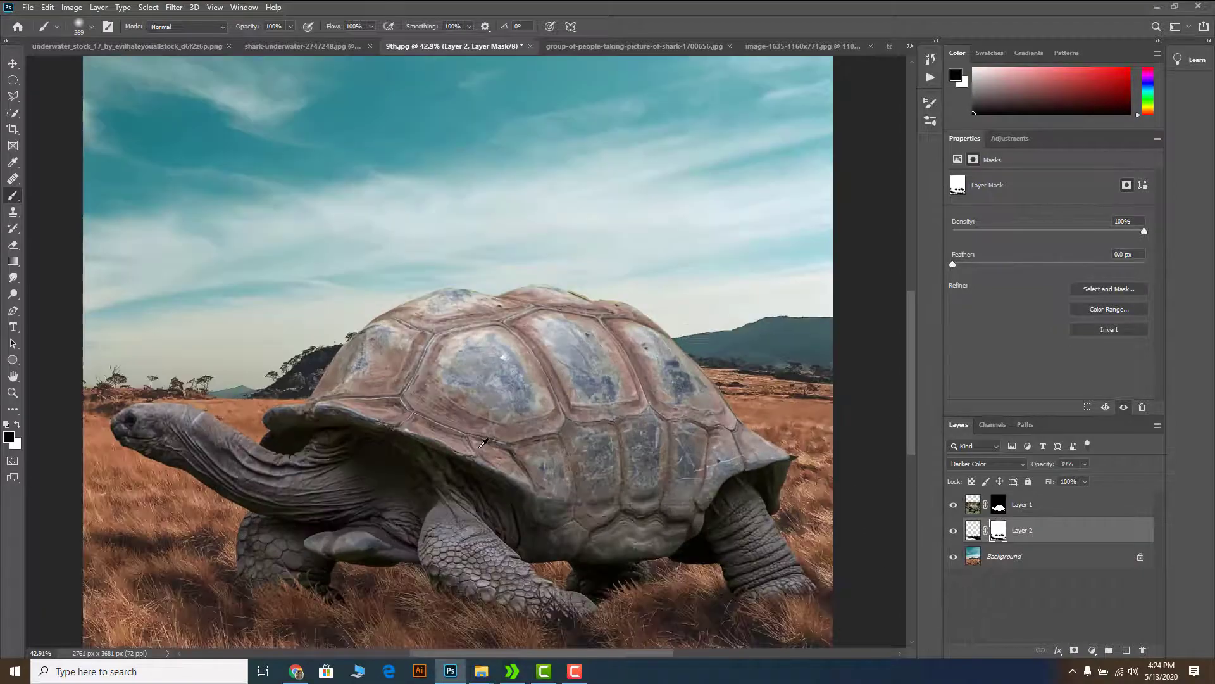
scroll(481, 443, "down", 1)
scroll(483, 437, "down", 1)
scroll(487, 437, "up", 3)
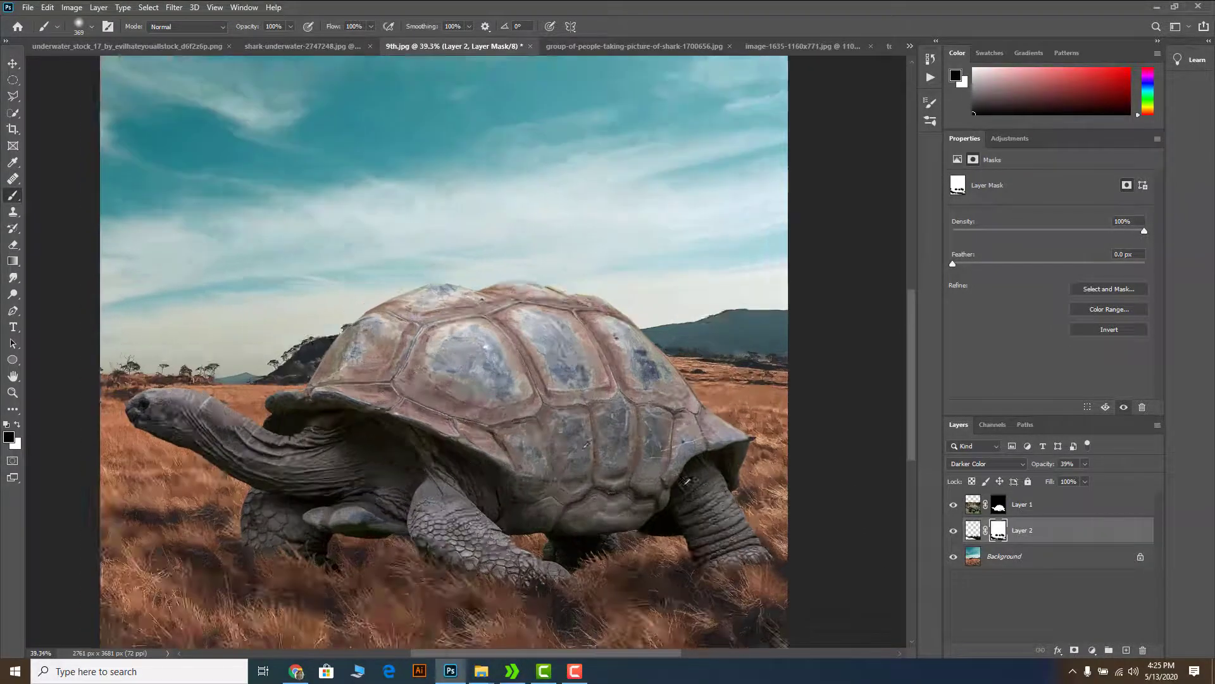
scroll(874, 523, "up", 1)
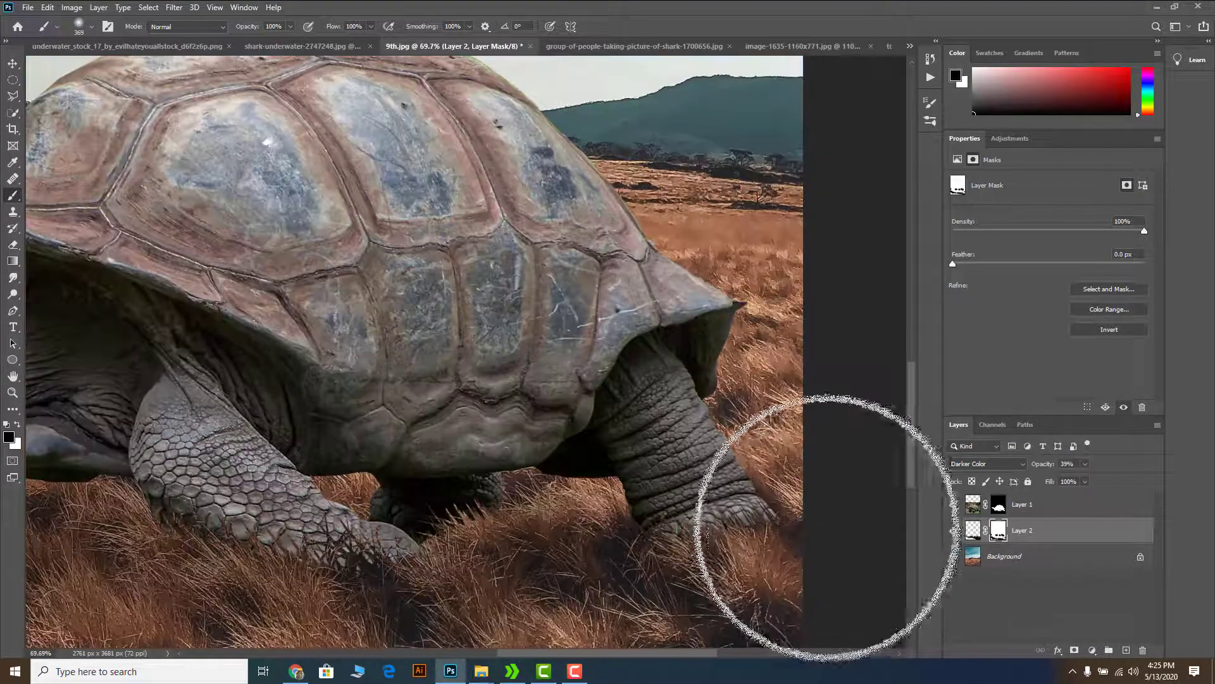
scroll(714, 513, "down", 4)
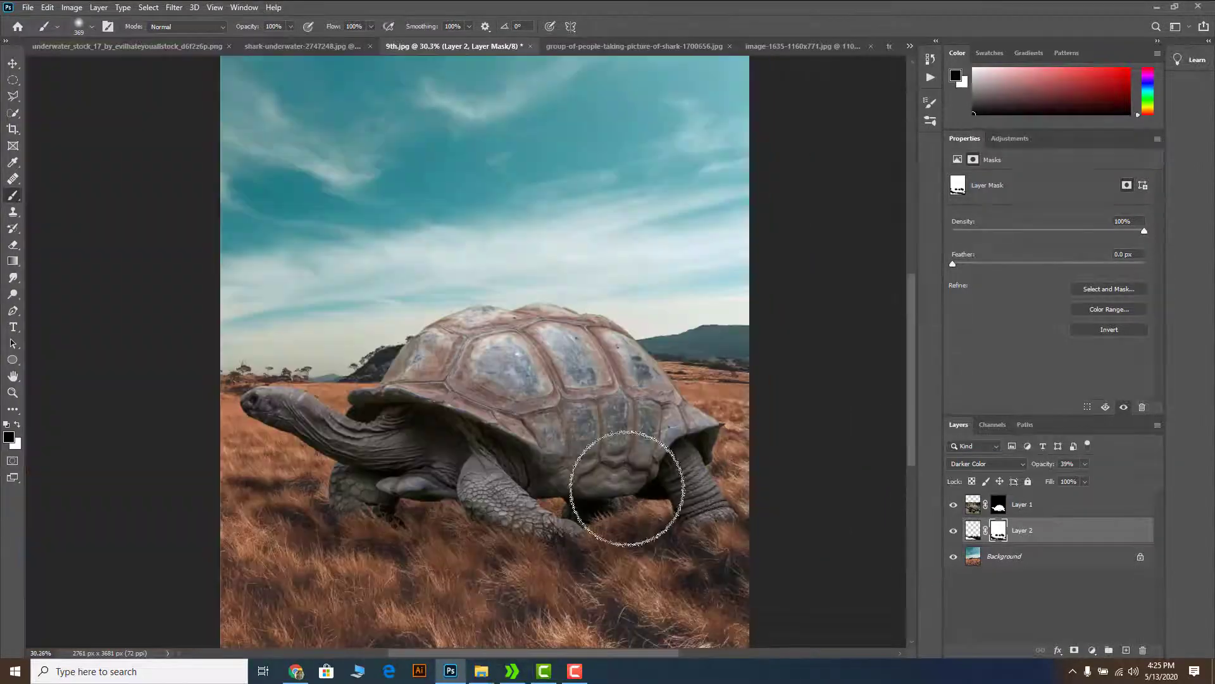
scroll(392, 412, "up", 2)
scroll(373, 384, "up", 1)
scroll(398, 378, "down", 1)
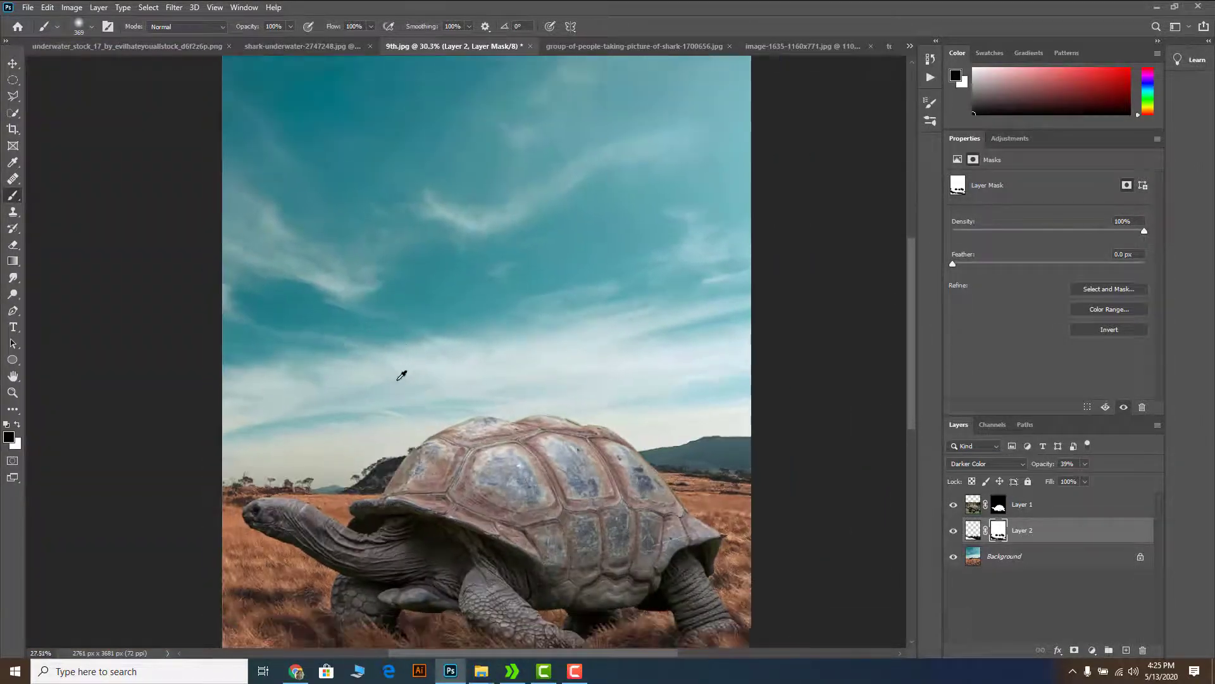
scroll(403, 379, "down", 1)
scroll(399, 357, "up", 1)
scroll(399, 357, "up", 2)
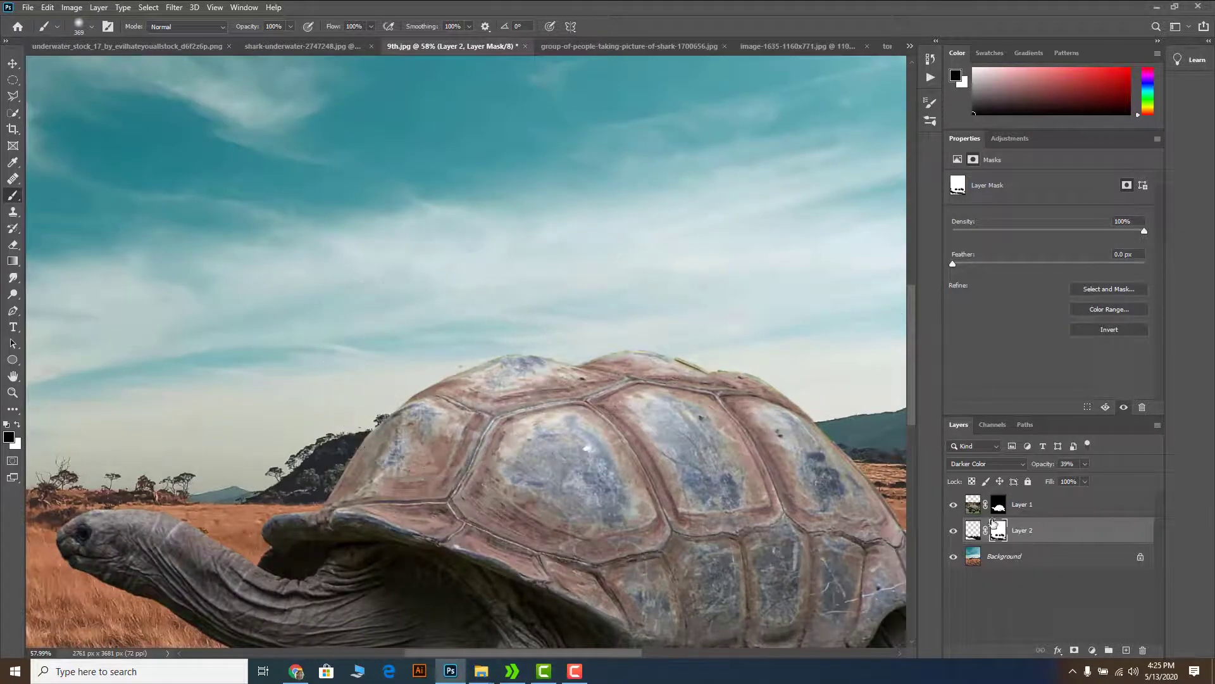
Step: Add a new empty layer above the tortoise layer and switch to the Pen tool
left_click(973, 503)
scroll(691, 469, "up", 1)
key("x")
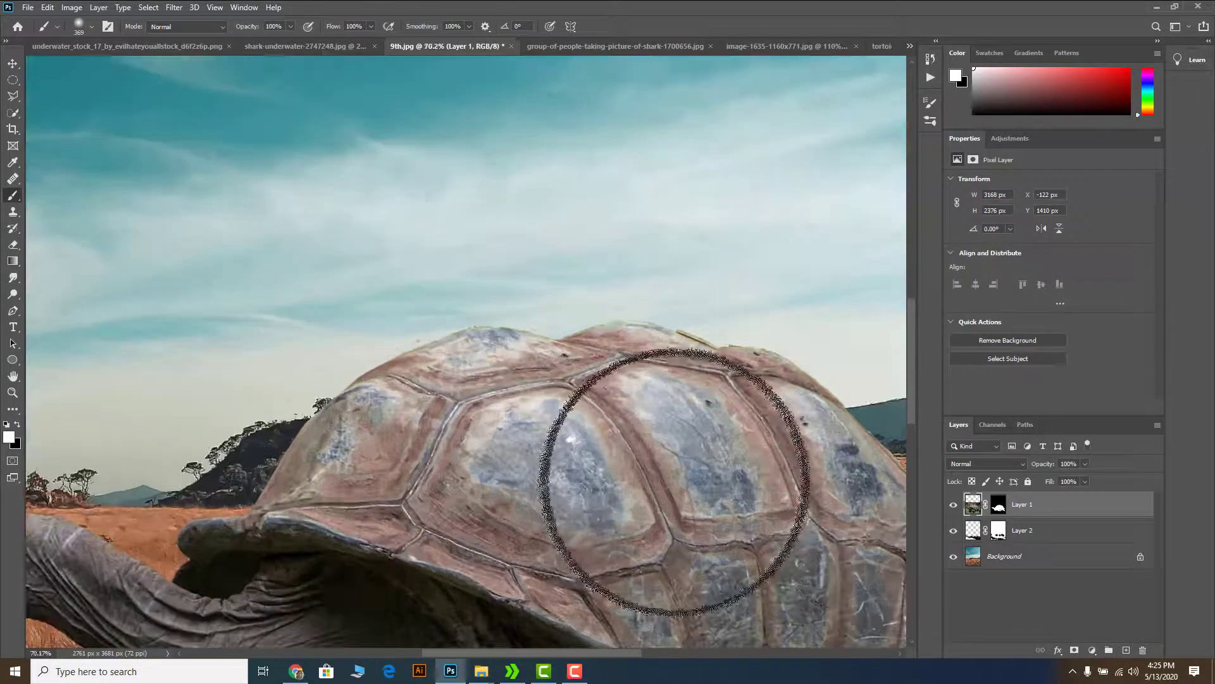
left_click(1126, 650)
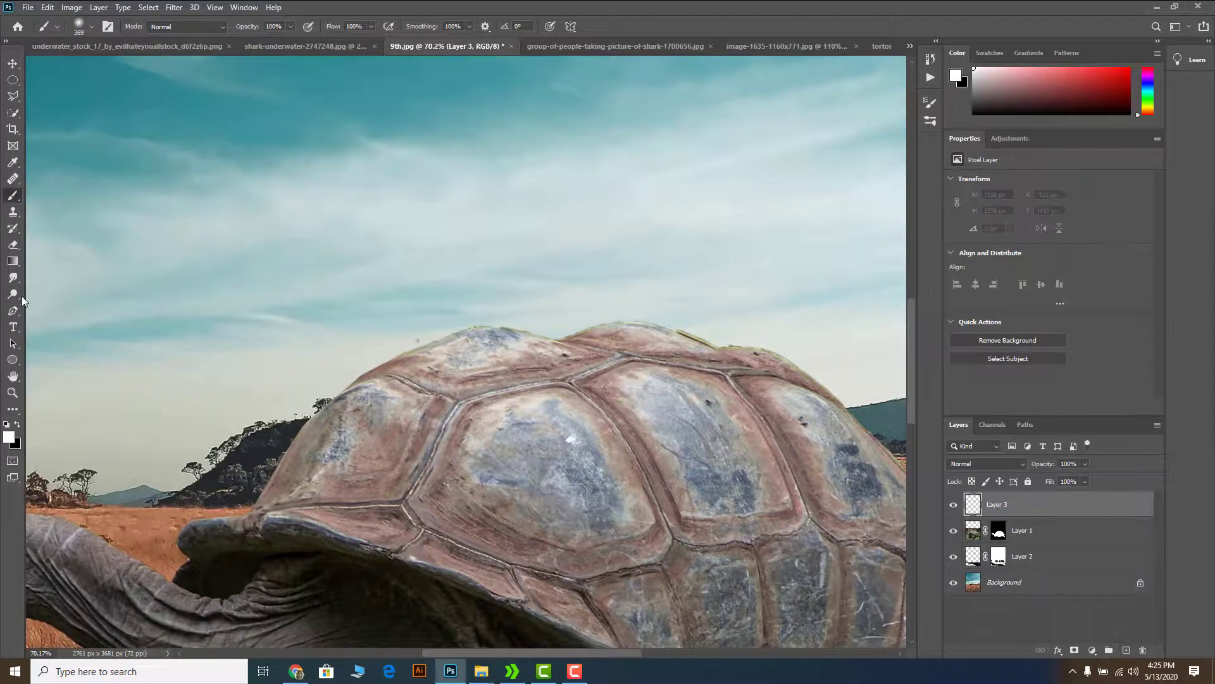
left_click(13, 311)
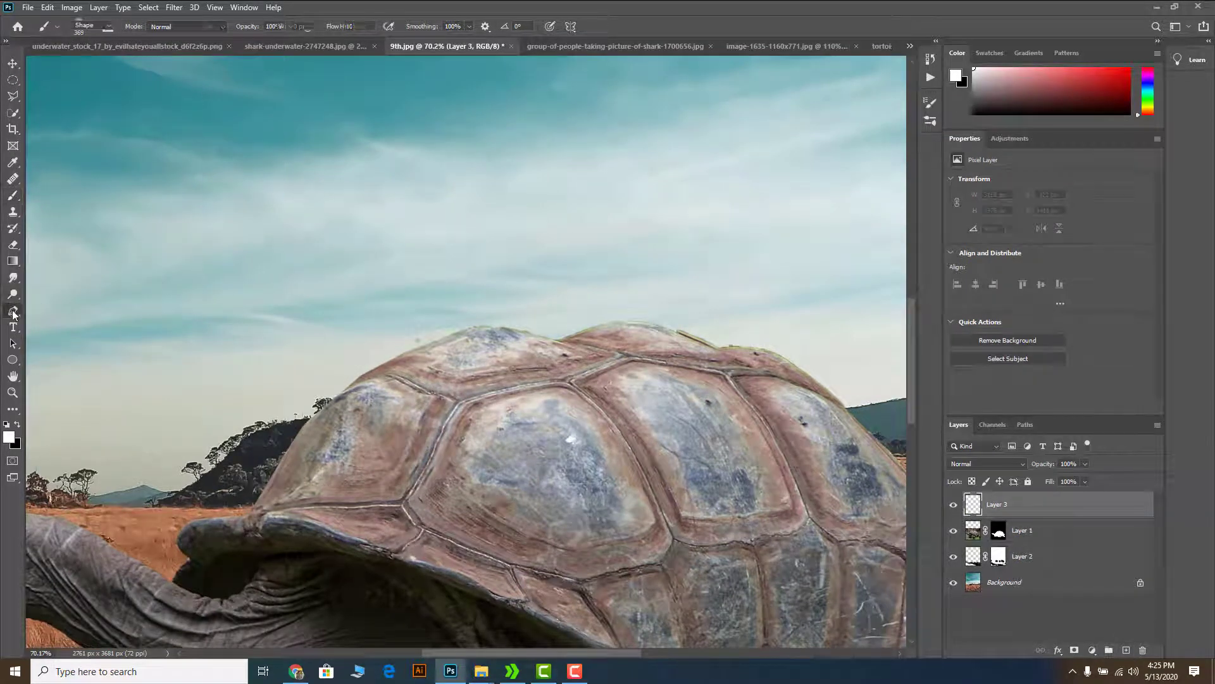
left_click(43, 310)
scroll(425, 353, "down", 3)
scroll(424, 353, "down", 1)
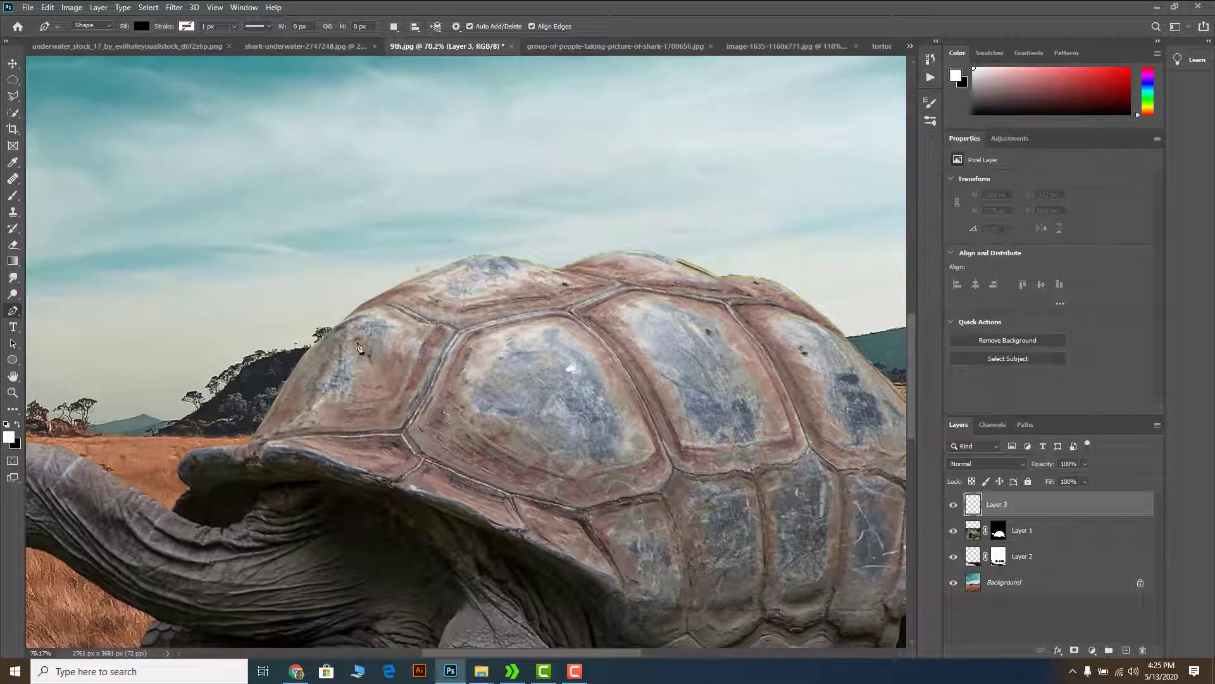
Step: Draw a closed black four-point Pen shape over the front plate of the tortoise's shell, following the plate's seams
left_click(276, 433)
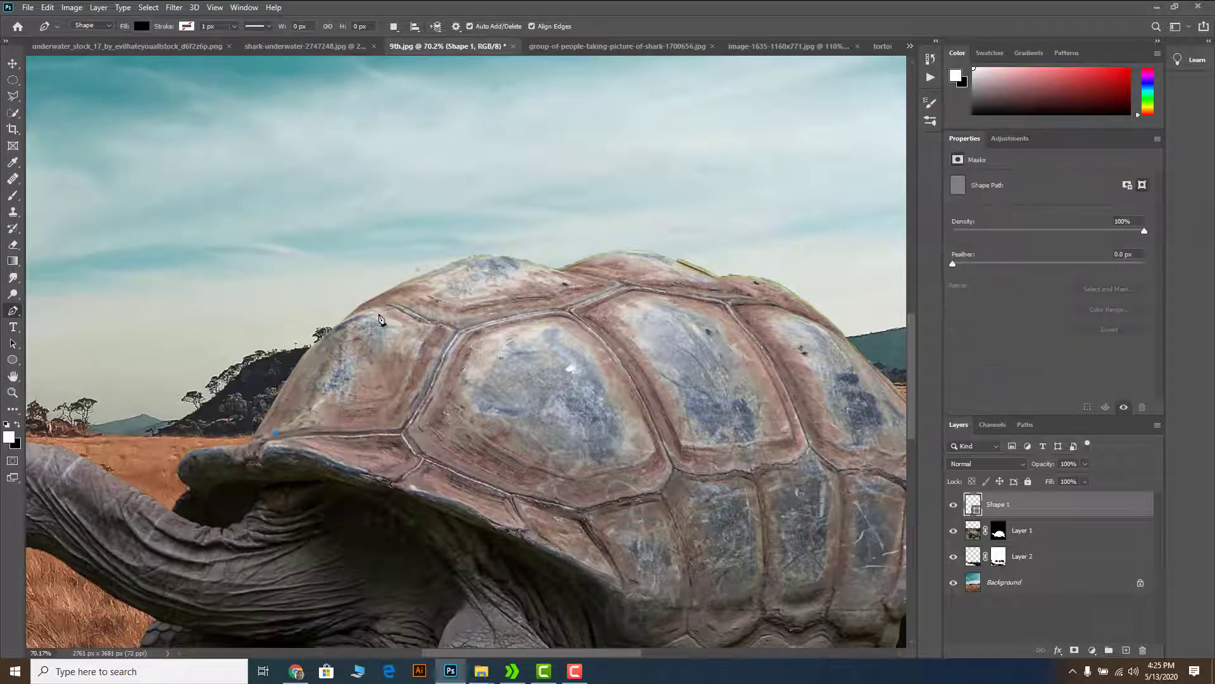
left_click_drag(381, 311, 417, 269)
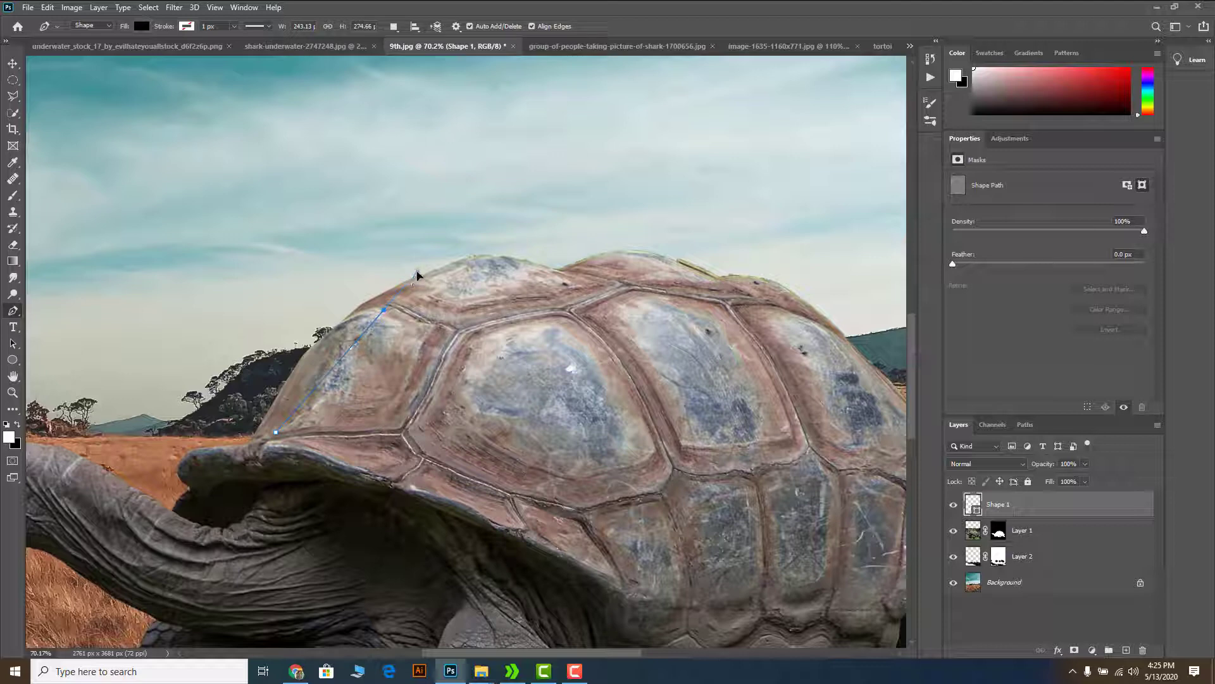
left_click(384, 310, "alt")
left_click_drag(443, 329, 467, 330)
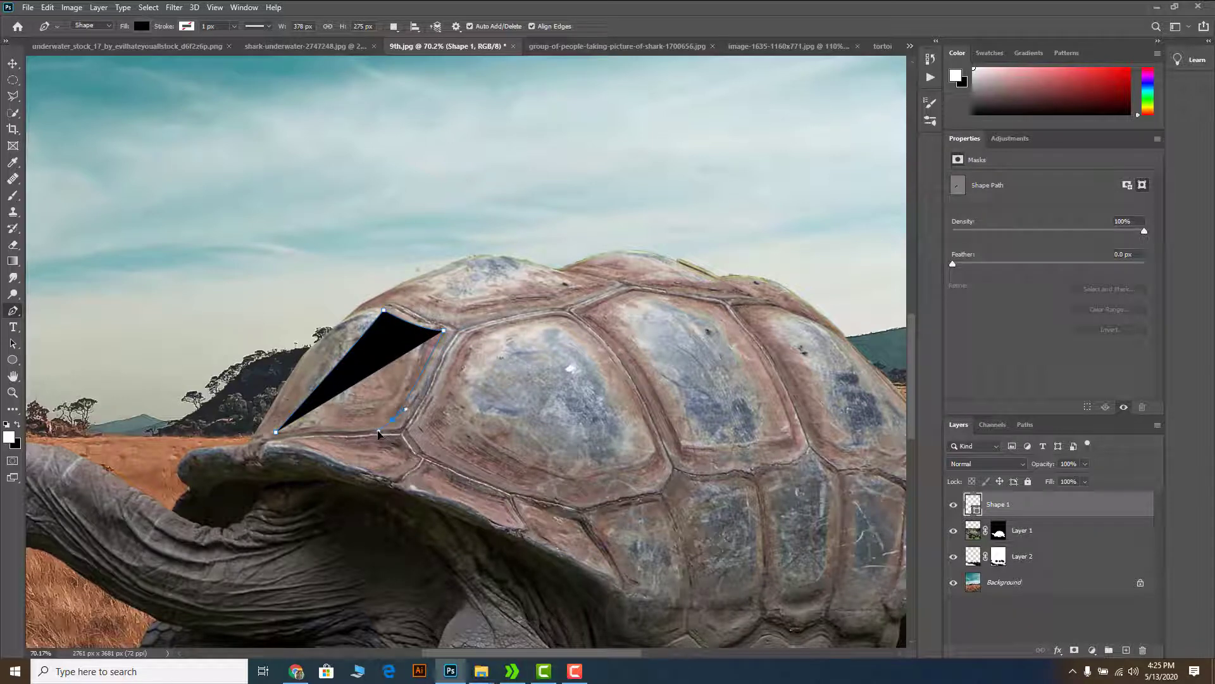
left_click_drag(378, 434, 378, 433)
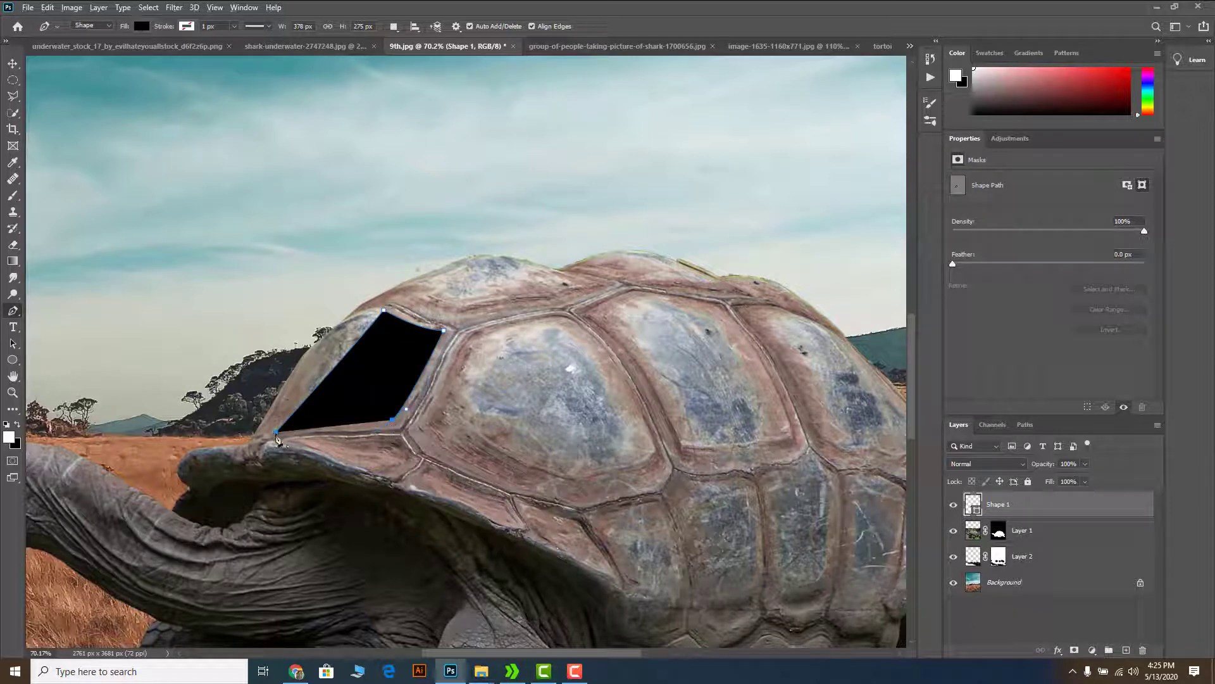
left_click(269, 432)
Step: Keep the Pen tool in Shape mode and set its path operation to Combine Shapes for the neighbouring shell plate
left_click(90, 25)
left_click(85, 35)
left_click(394, 26)
left_click(421, 57)
scroll(479, 283, "down", 3)
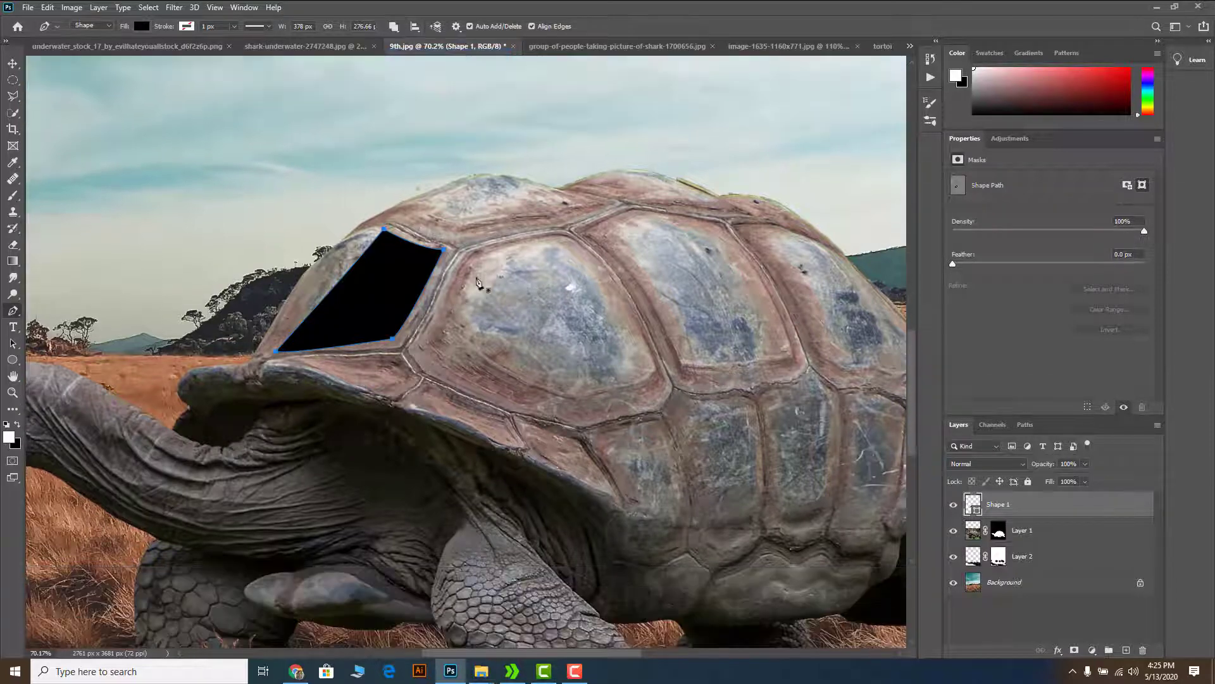
scroll(479, 283, "up", 3)
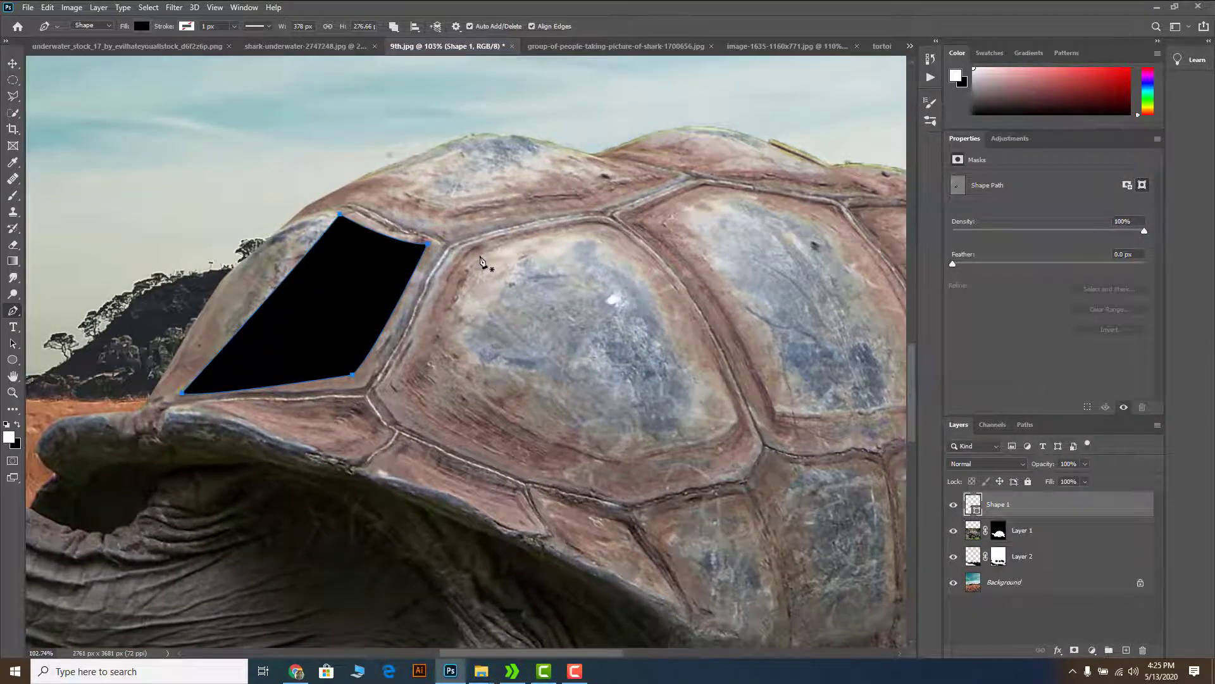
Step: Start a curved Pen outline along the front edge of the large shell plate next to the front plate
left_click(493, 251)
left_click_drag(451, 310, 435, 369)
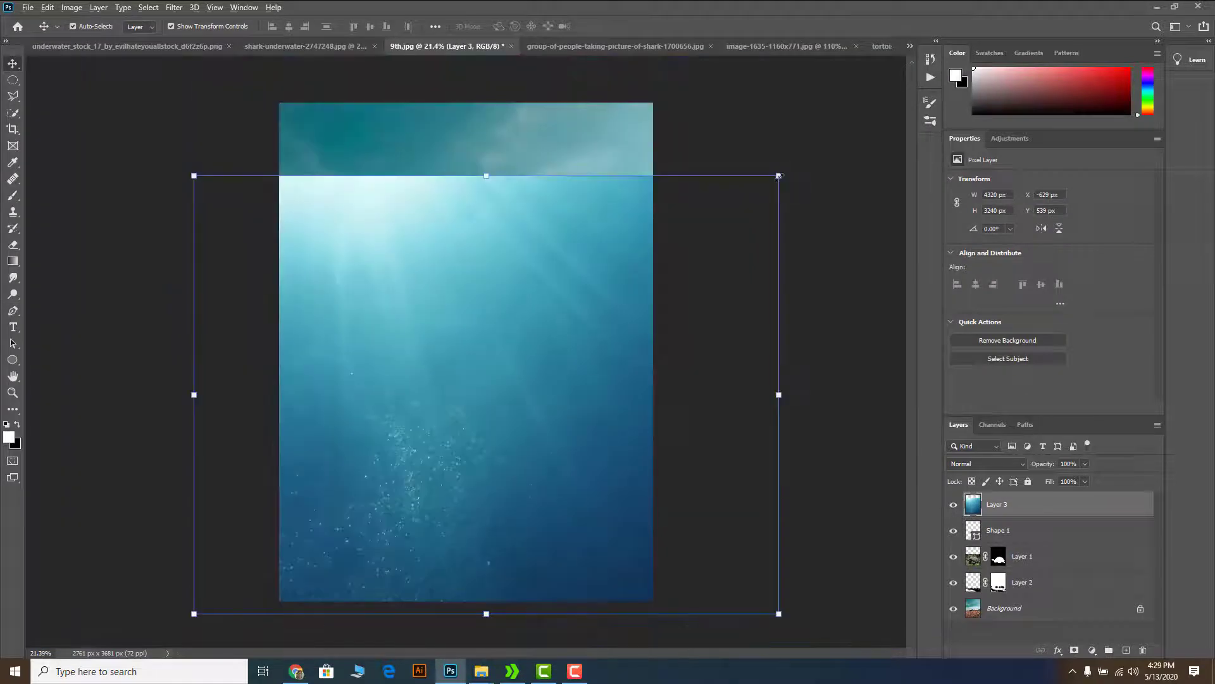
Step: Scale the underwater layer down to about 1971 × 1479 px and place it over the tortoise's shell
left_click_drag(778, 175, 535, 355)
scroll(545, 447, "up", 2)
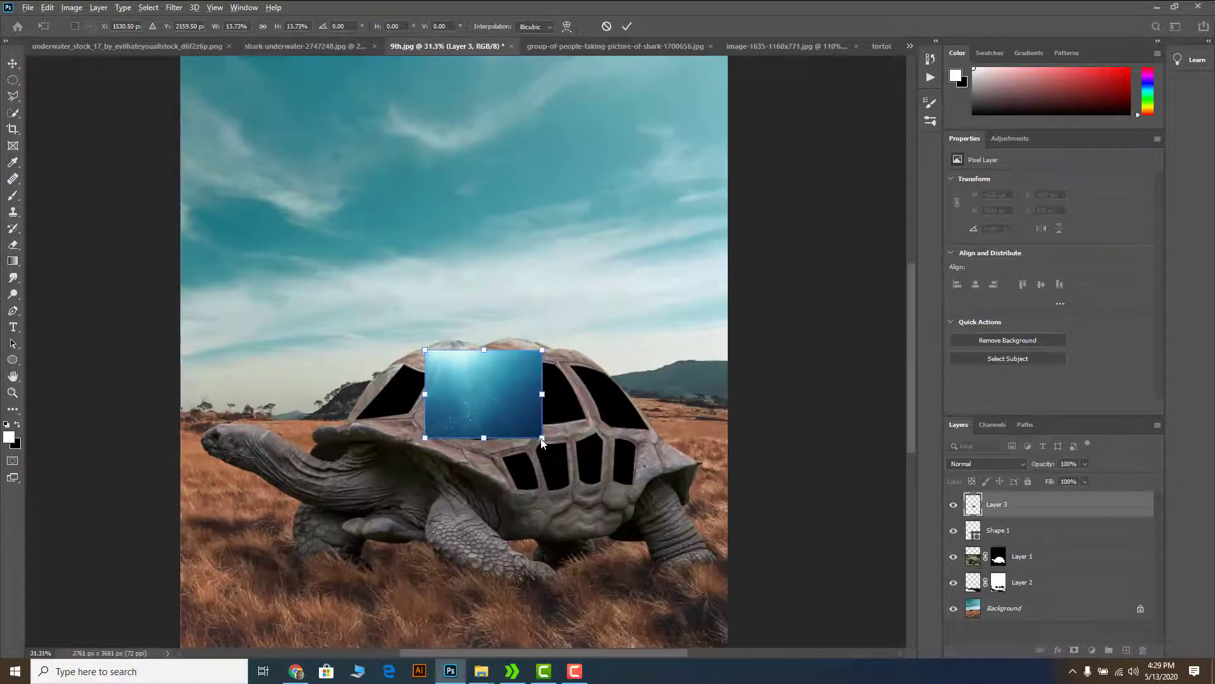
left_click_drag(542, 437, 679, 540)
left_click_drag(587, 460, 613, 469)
Step: Clip the underwater layer to the shell plate shapes and shift it horizontally to about X 583 px
left_click(1006, 512)
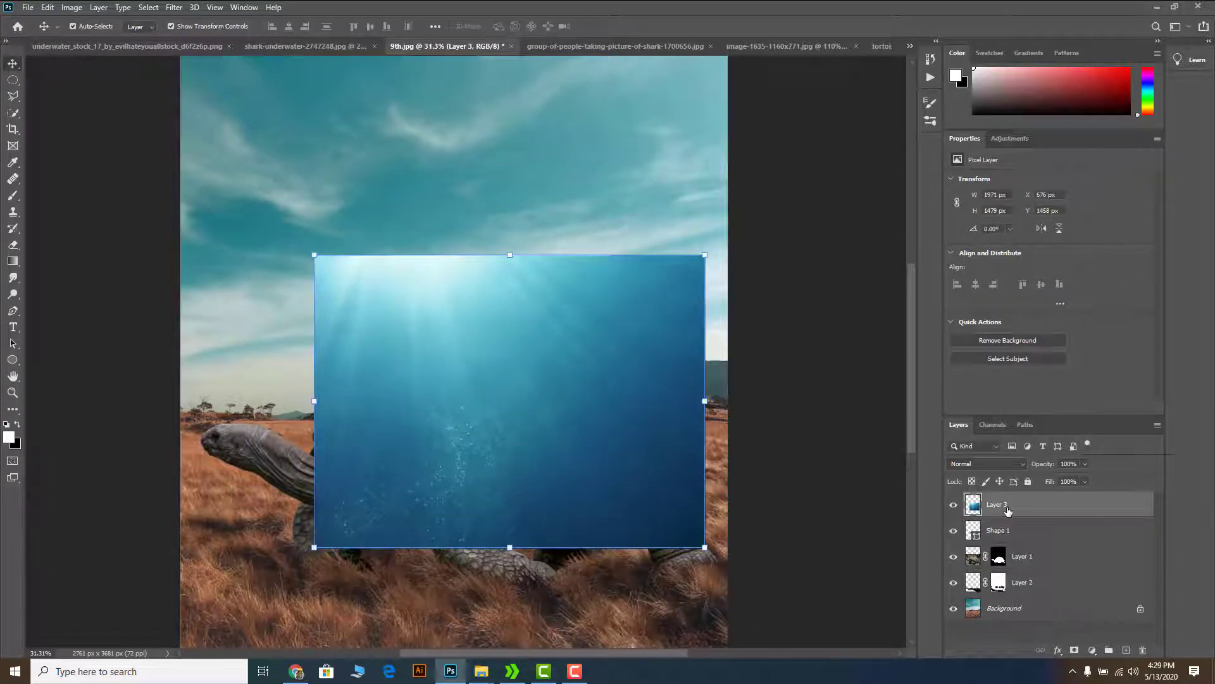
right_click(1003, 503)
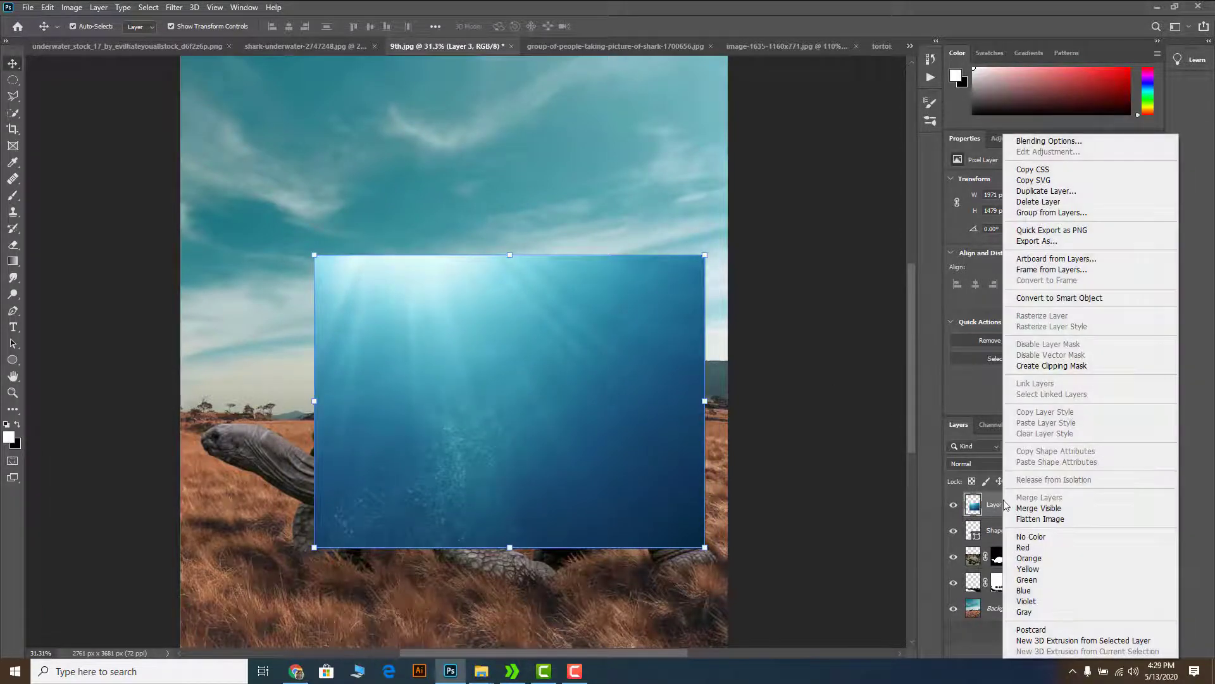
left_click(1050, 365)
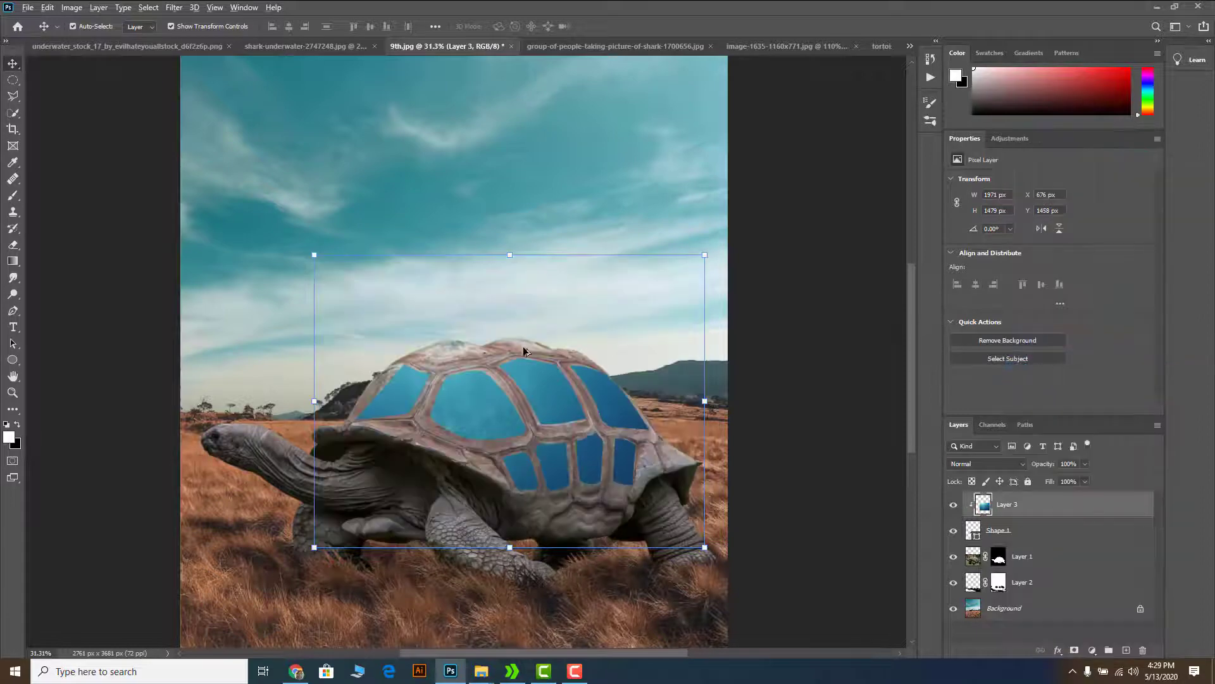
scroll(500, 358, "up", 2)
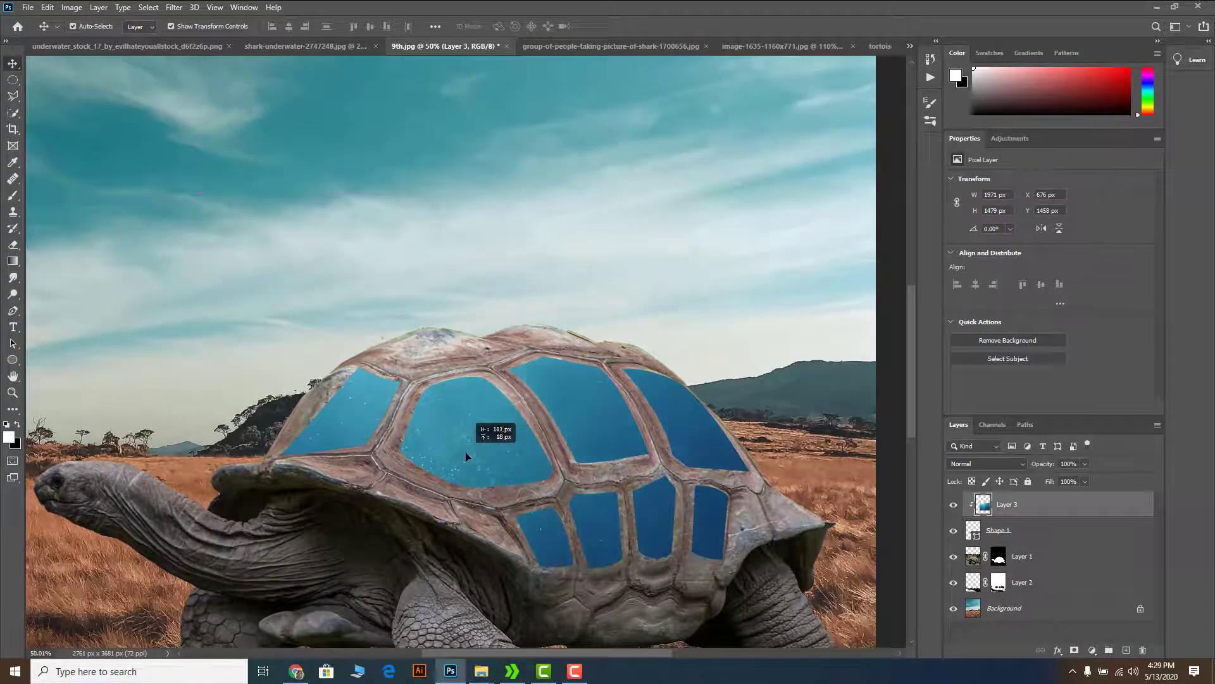
left_click_drag(466, 453, 471, 455)
scroll(272, 389, "up", 1)
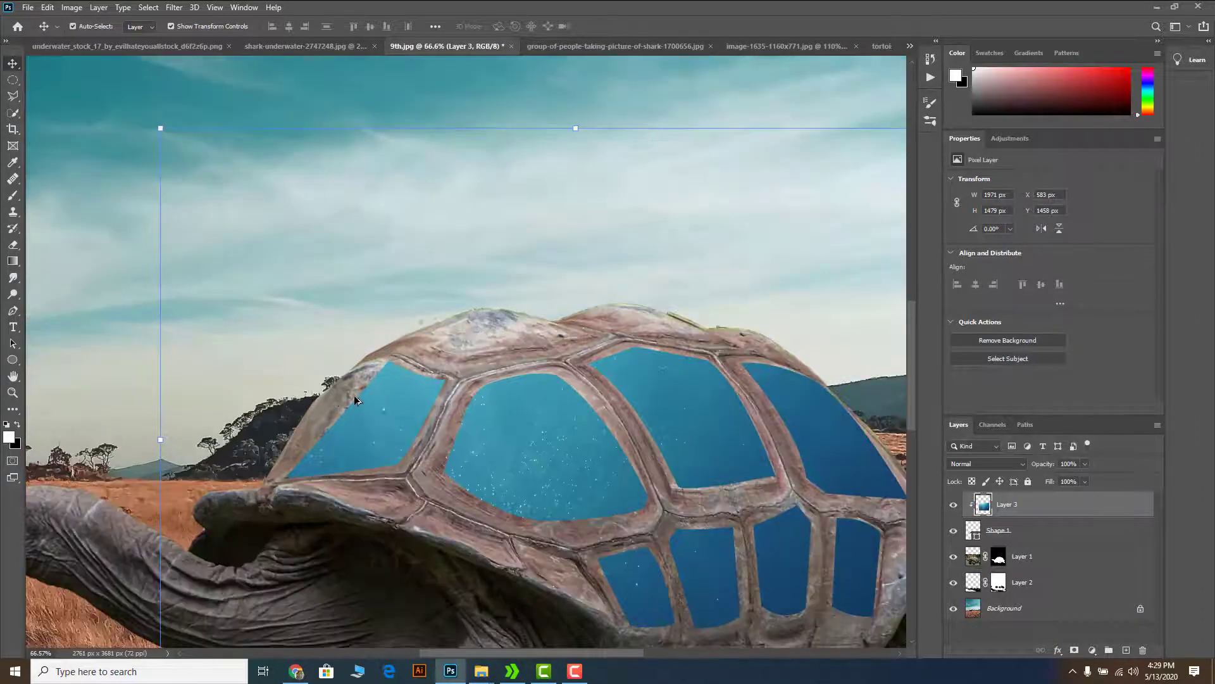
Step: Try to extend the front plate opening with a curved Pen shape along the shell's outer edge, starting from the Shape 1 layer
scroll(355, 400, "up", 1)
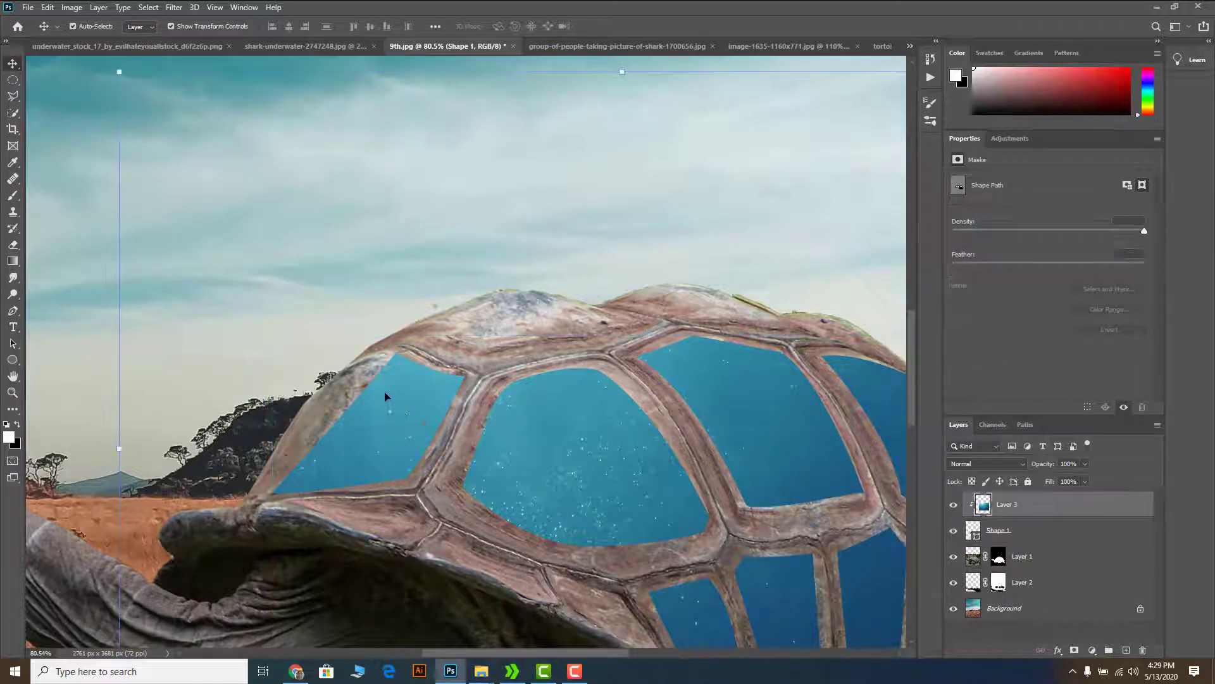
scroll(380, 388, "up", 1)
scroll(380, 388, "up", 1)
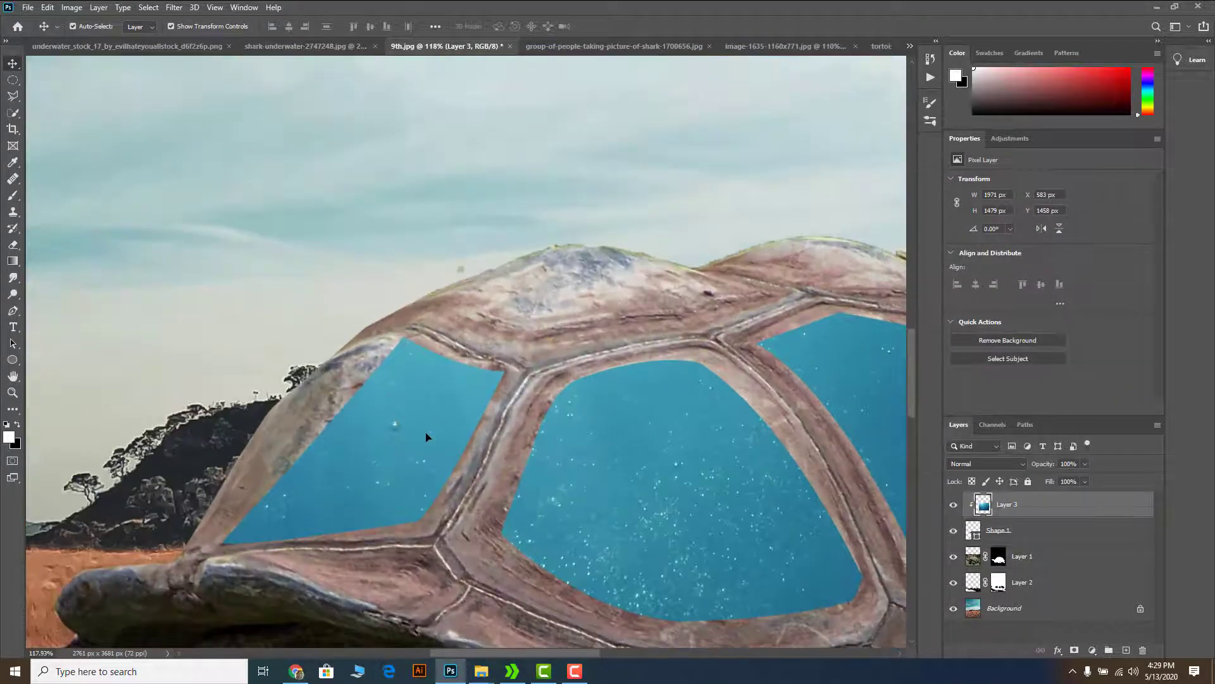
left_click(962, 529)
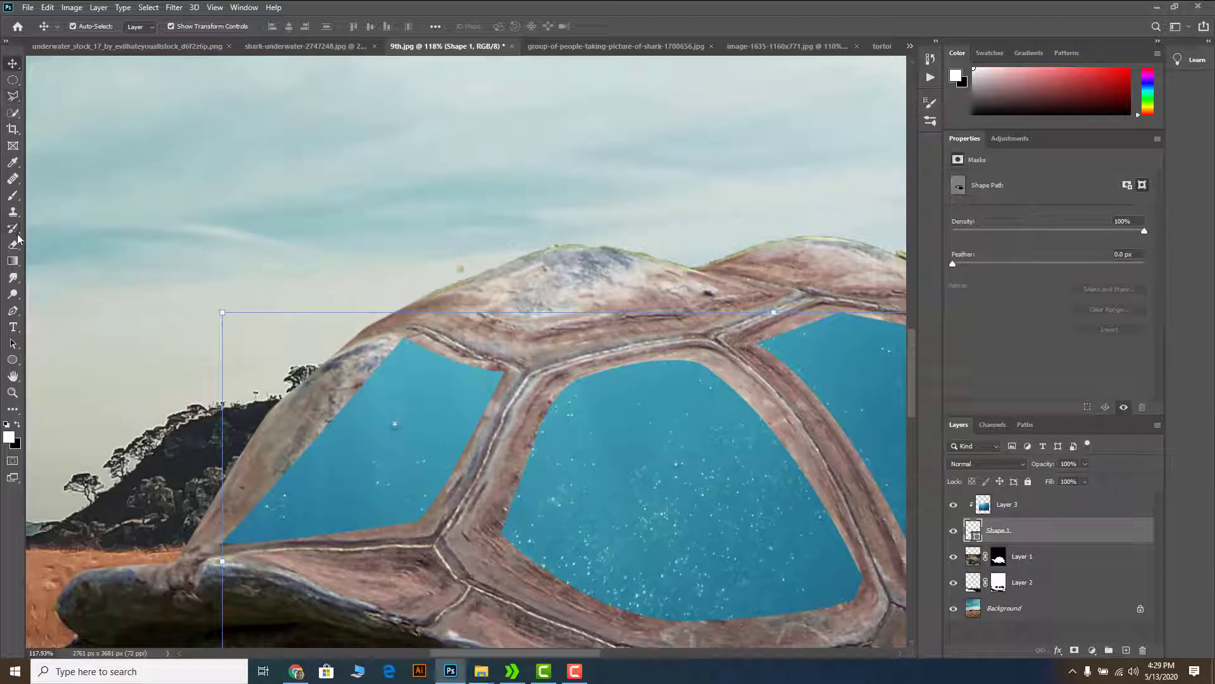
left_click(12, 312)
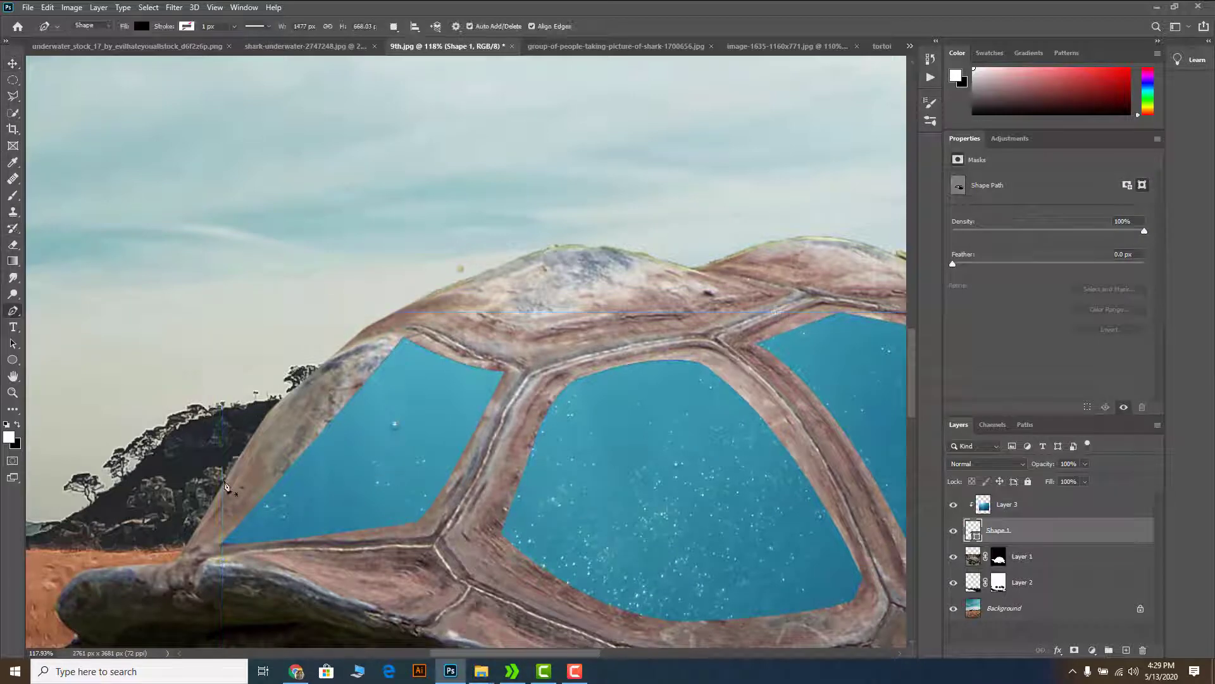
left_click(208, 543)
left_click_drag(394, 338, 452, 331)
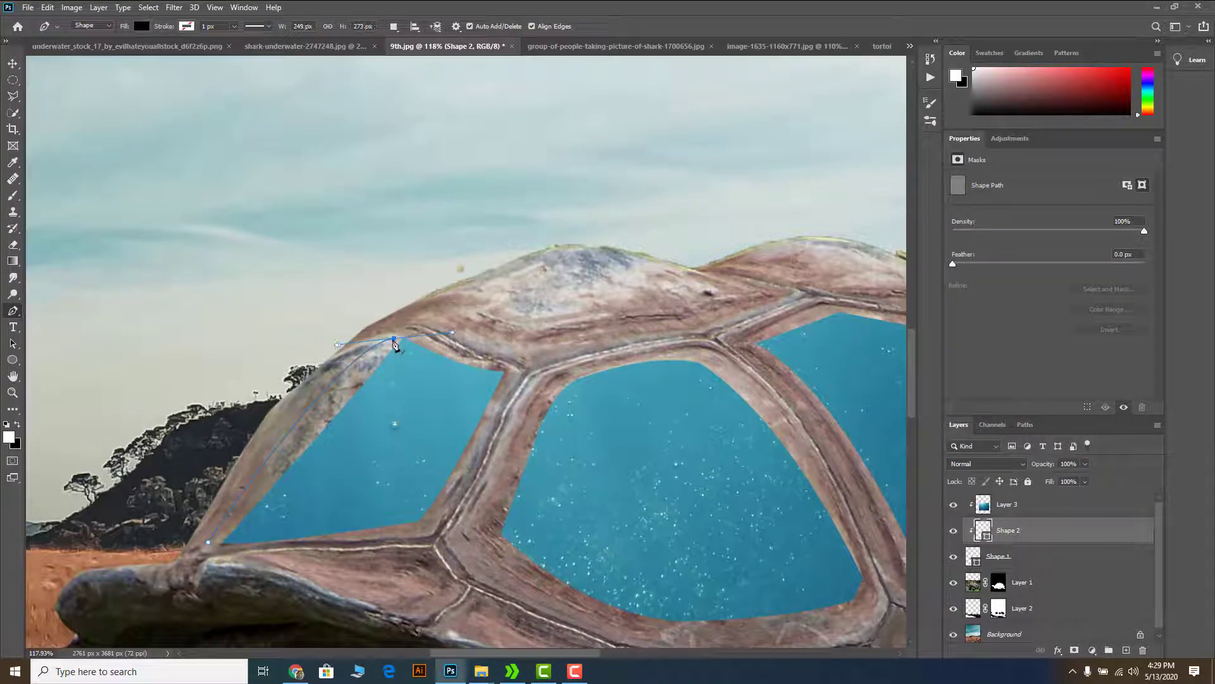
left_click(398, 338)
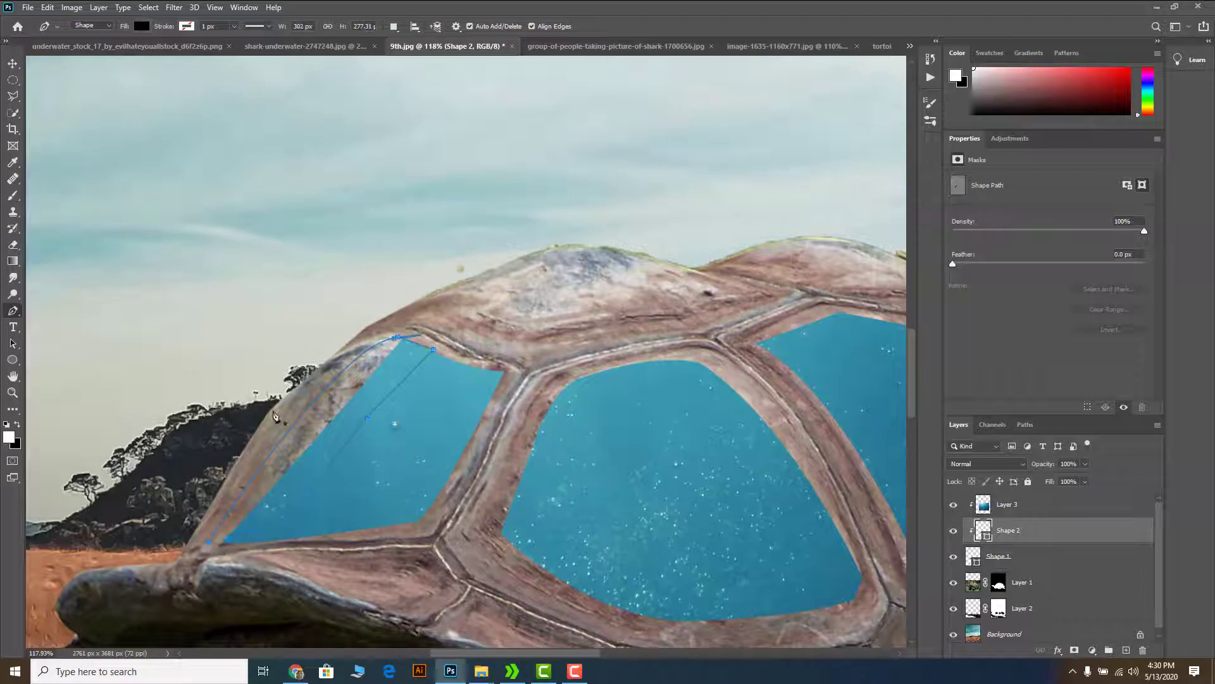
Step: Set the Pen path operation to Combine Shapes, leave the trial path and reselect the Shape 1 layer
left_click(399, 28)
left_click(417, 57)
key("Escape")
left_click(972, 558)
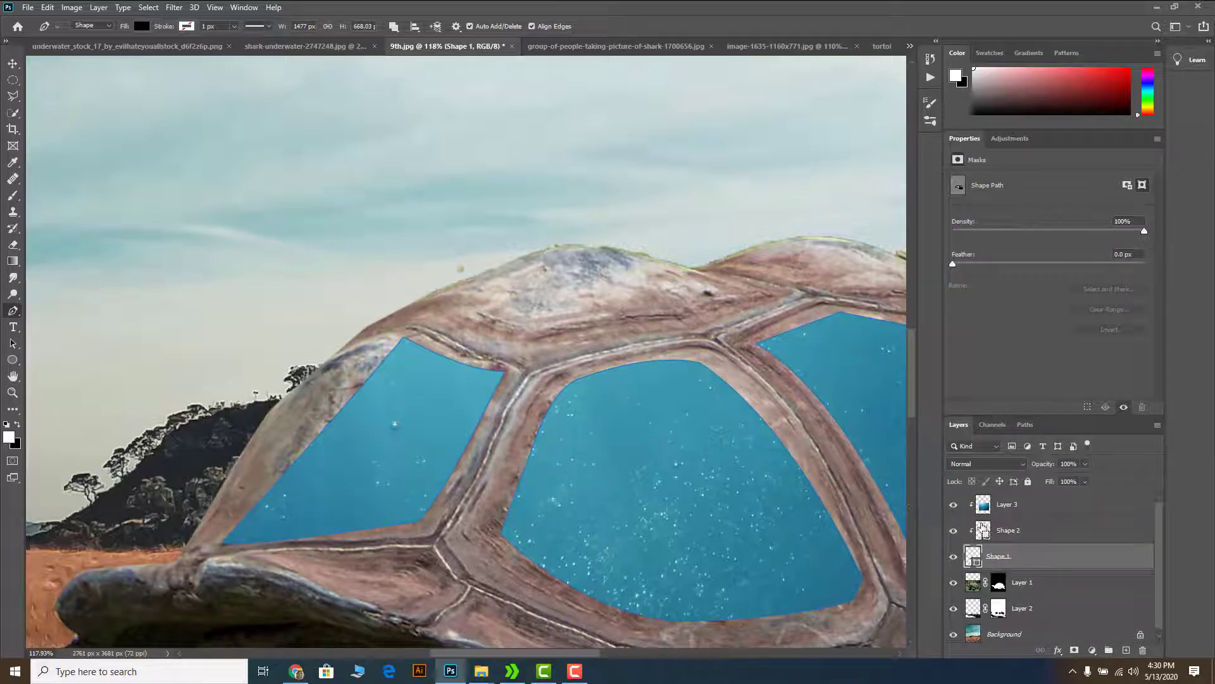
Step: Undo the trial Pen shape and the underwater layer's clipping, scaling and placement, back to the plain black shell plates
key("ctrl+z")
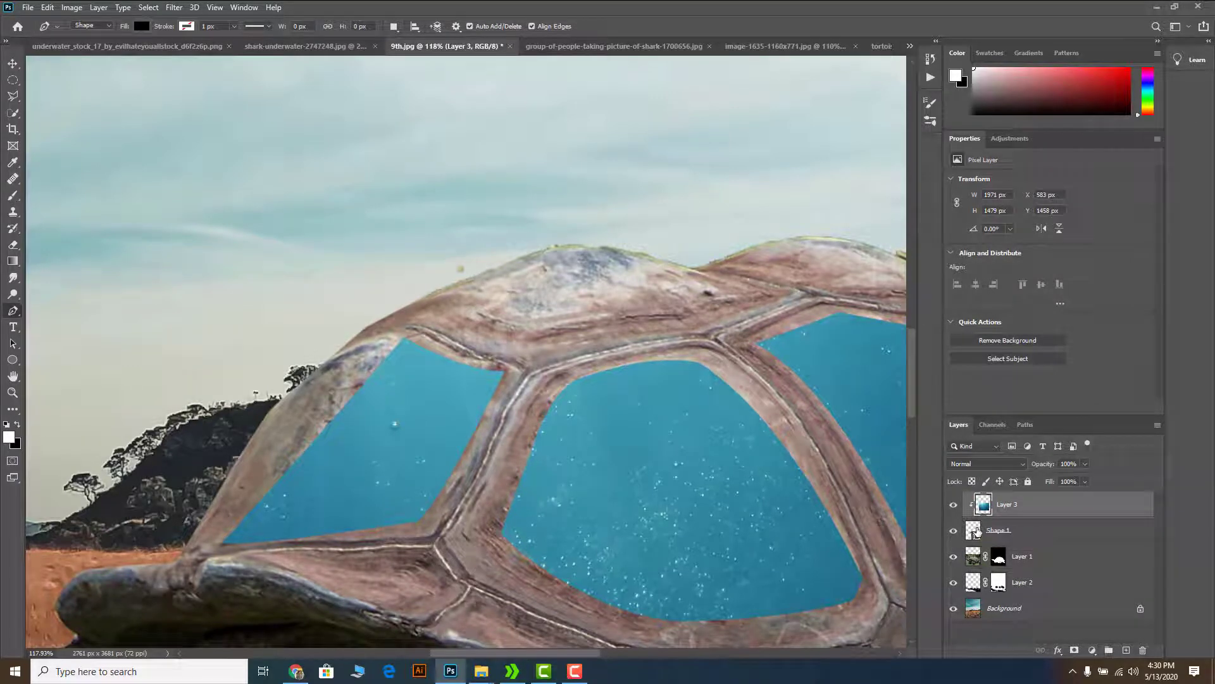
key("ctrl+z")
key("ctrl+z")
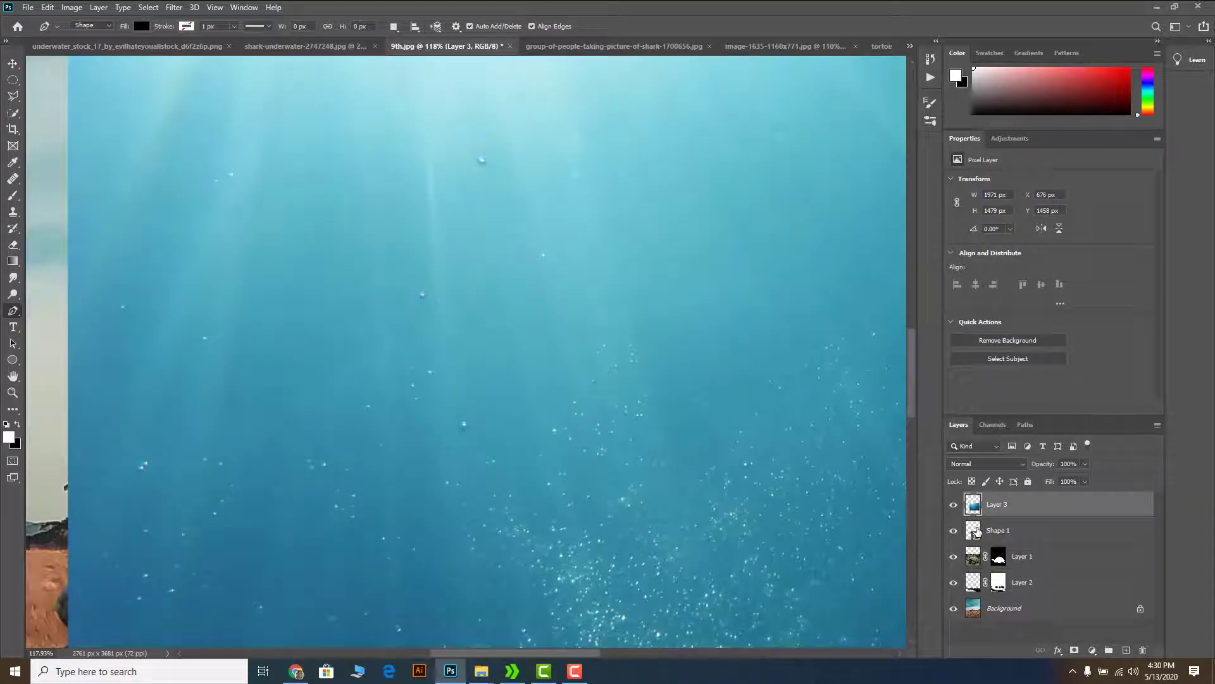
key("ctrl+z")
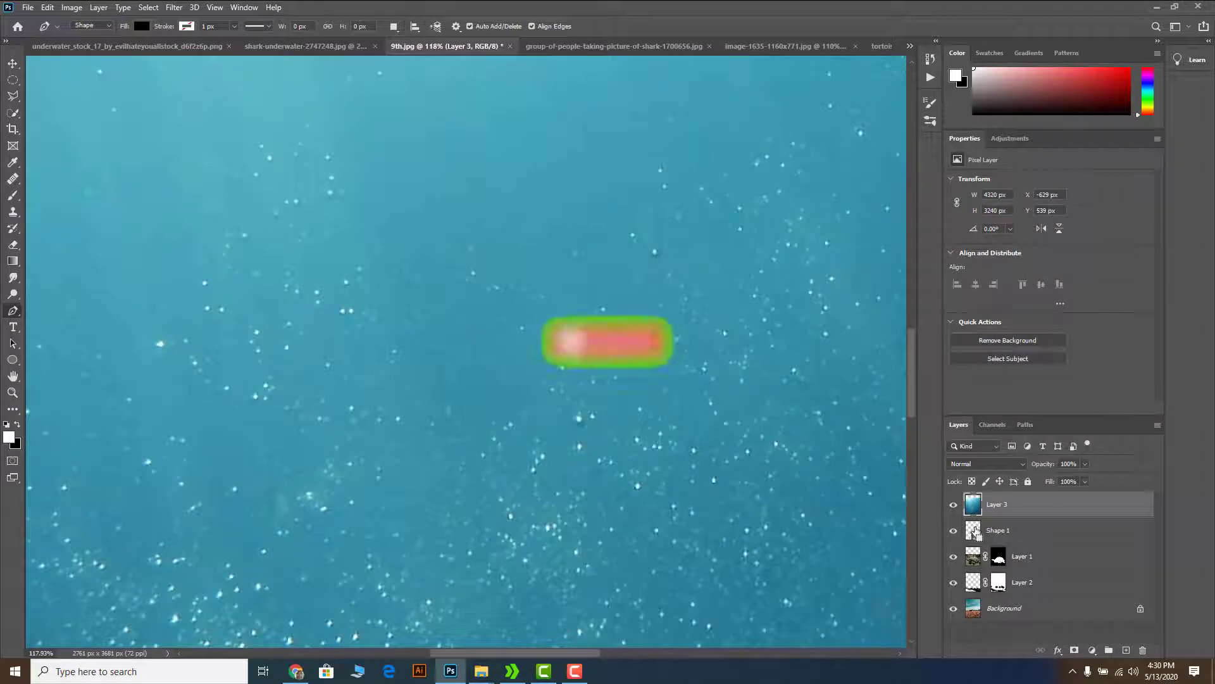
key("ctrl+z")
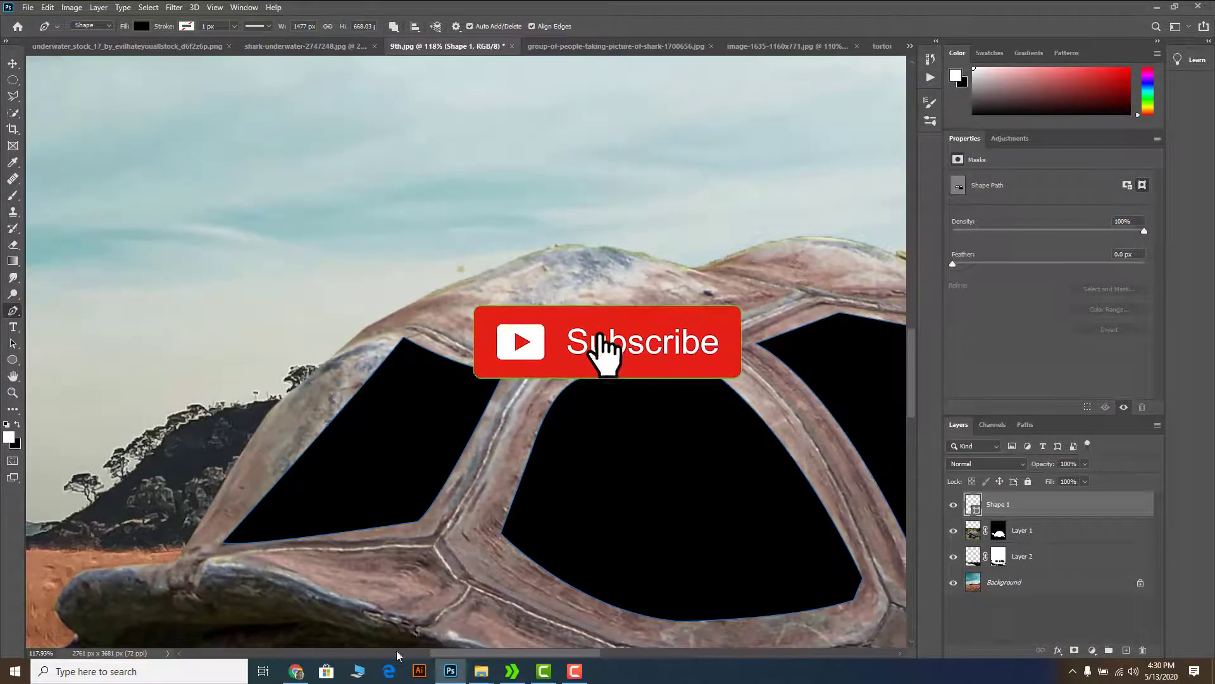
left_click(546, 673)
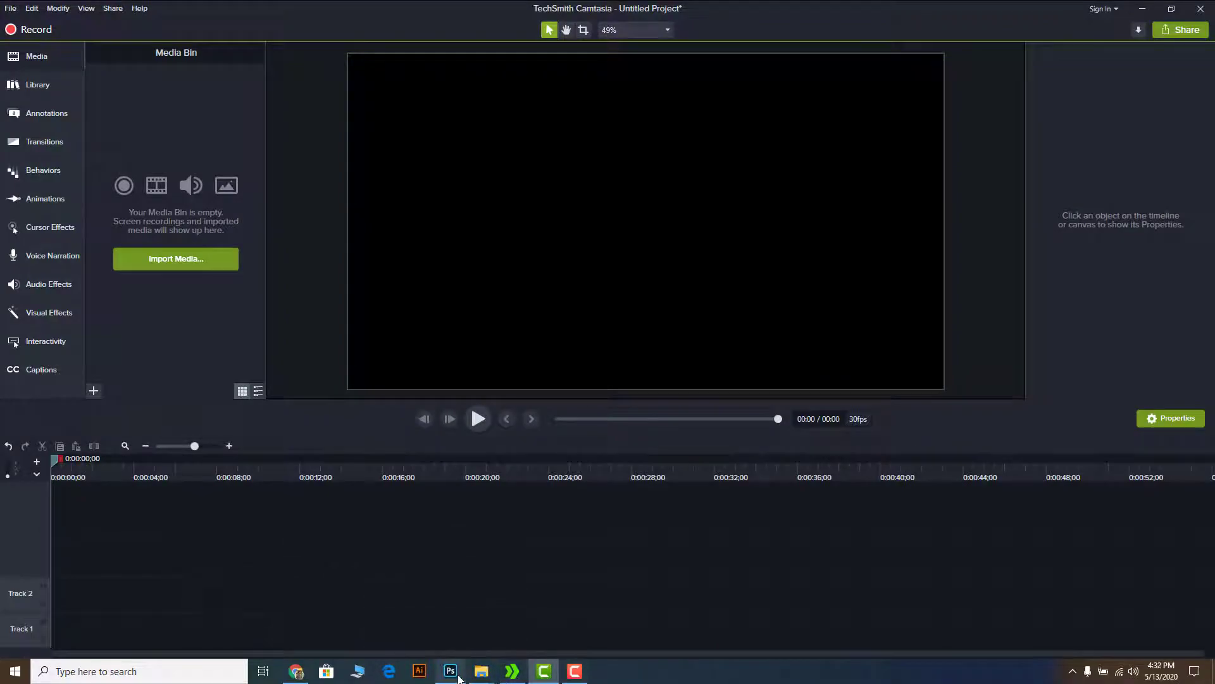
left_click(454, 673)
Step: Position the 2294 × 1720 px underwater layer over the tortoise and clip it to the shell plate shapes
scroll(595, 515, "down", 3)
left_click_drag(594, 418, 558, 482)
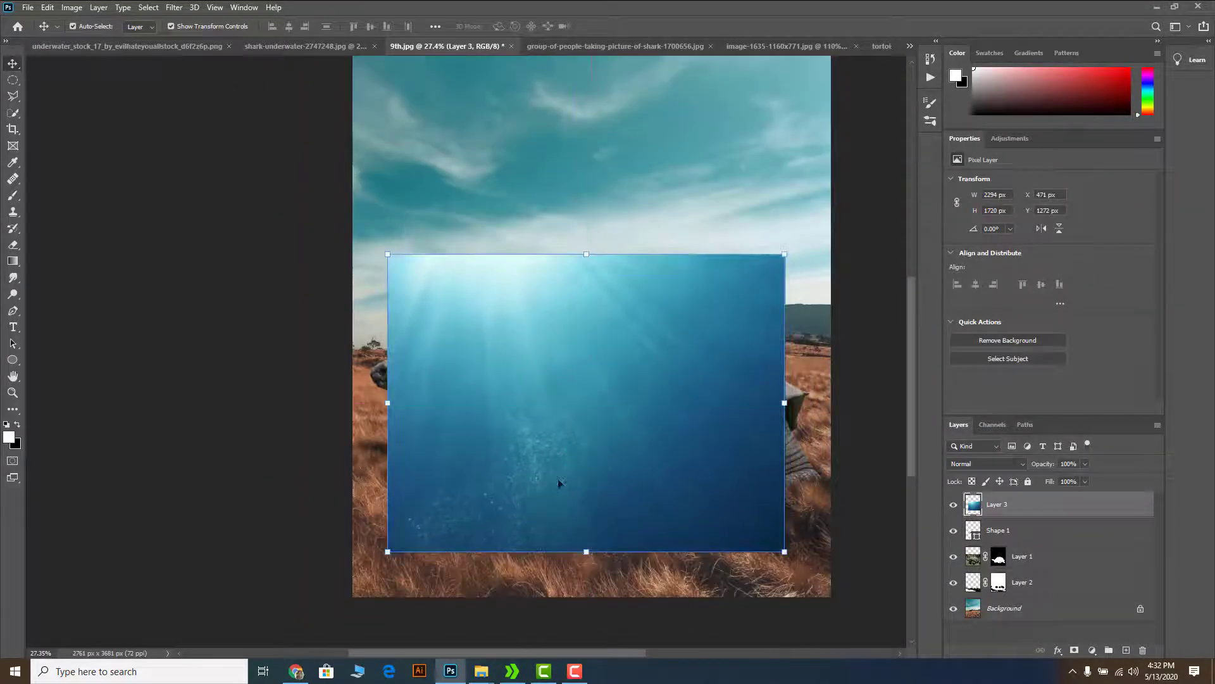
left_click_drag(673, 500, 678, 466)
right_click(998, 505)
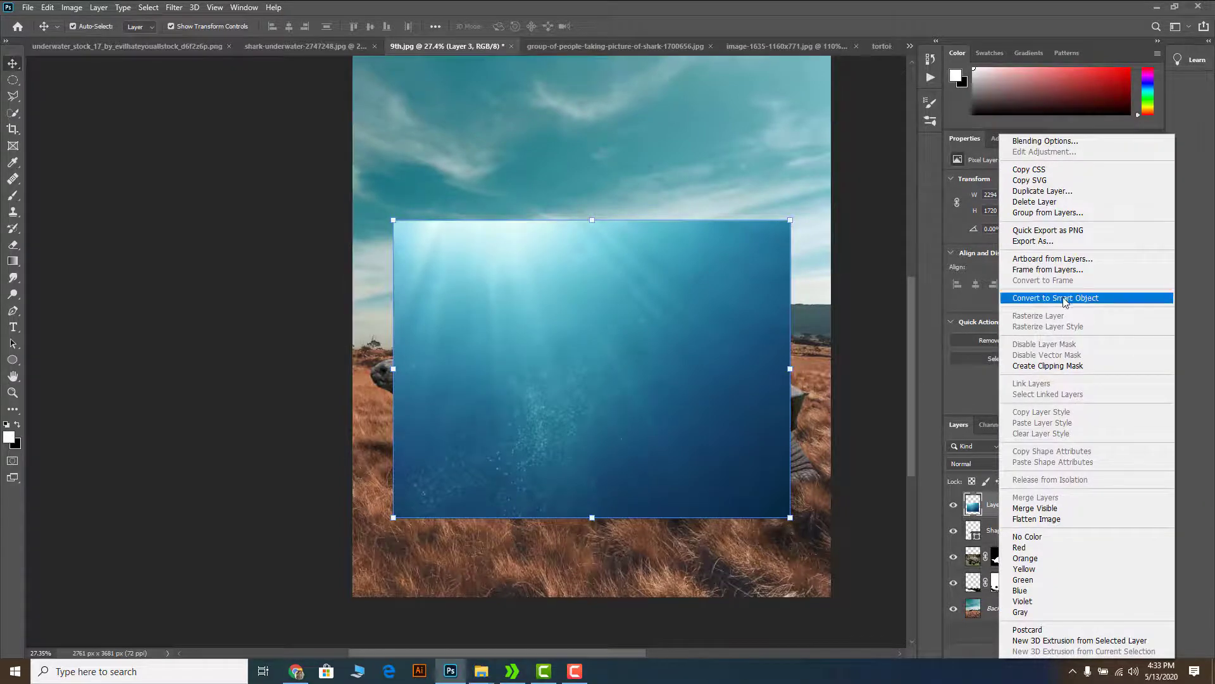
left_click(1065, 367)
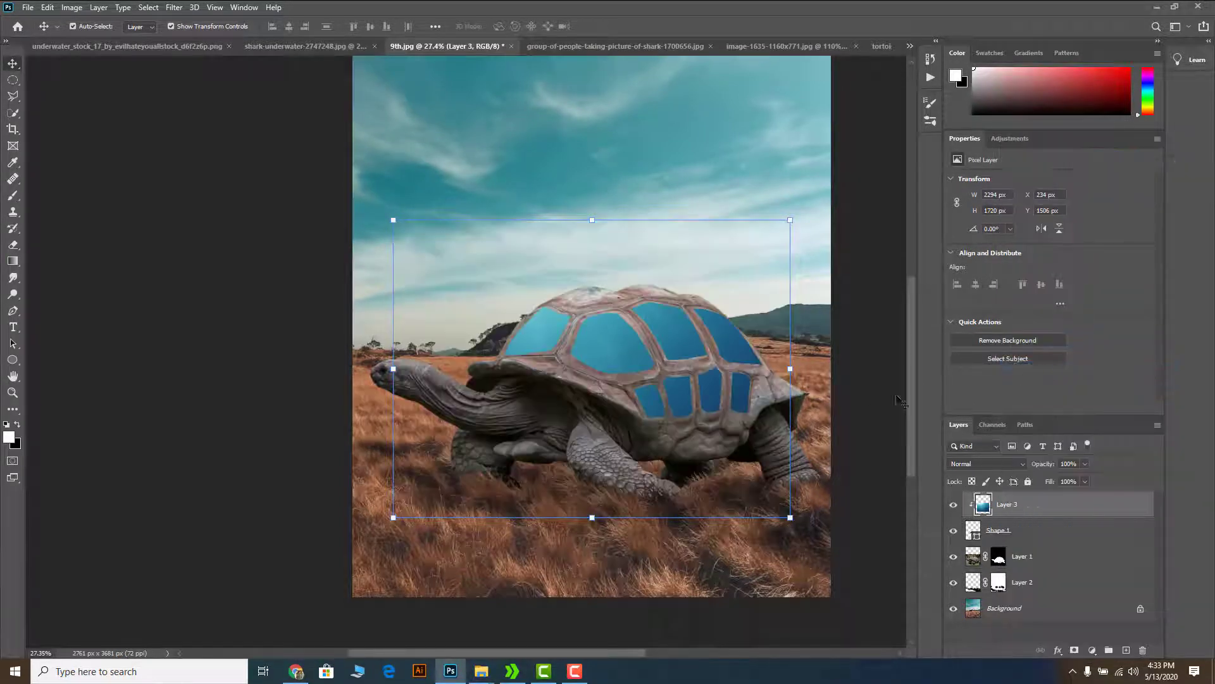
Step: Shift the clipped underwater layer within the shell plates to about X 339 px, Y 1624 px
scroll(811, 350, "up", 1)
scroll(811, 350, "up", 1)
mouse_move(568, 330)
left_mouse_down()
mouse_move(597, 359)
mouse_move(562, 352)
left_mouse_up()
scroll(573, 355, "down", 2)
scroll(569, 351, "up", 1)
scroll(568, 347, "up", 2)
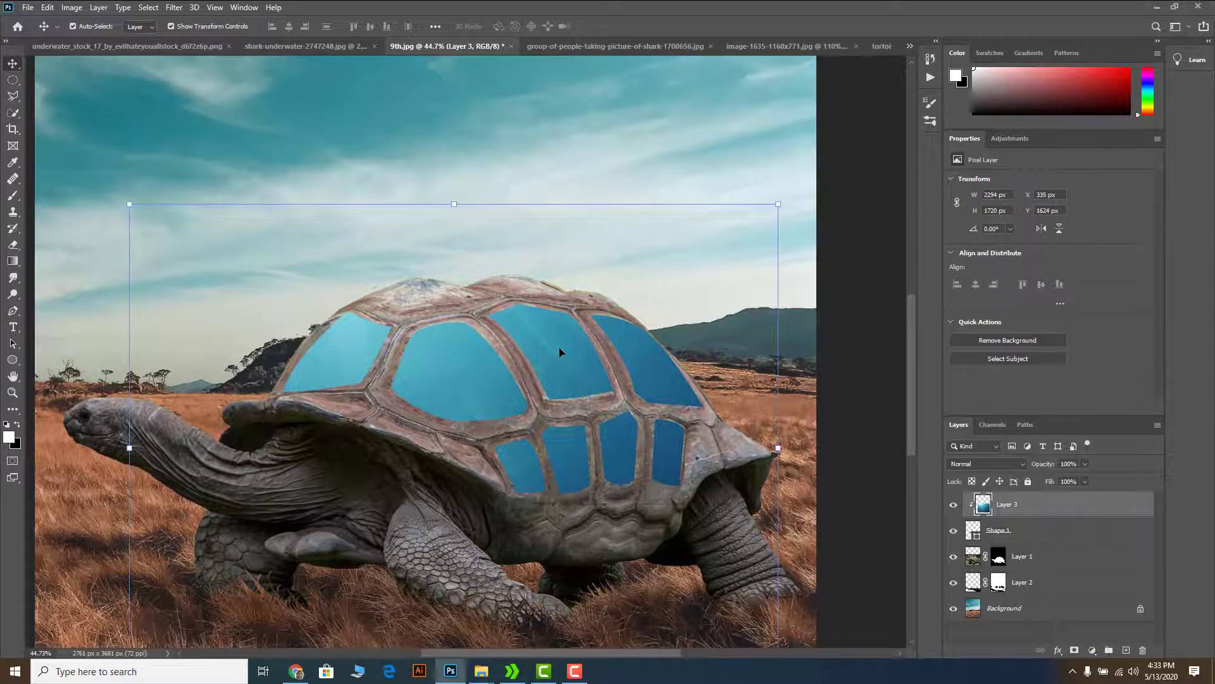
scroll(564, 364, "down", 3)
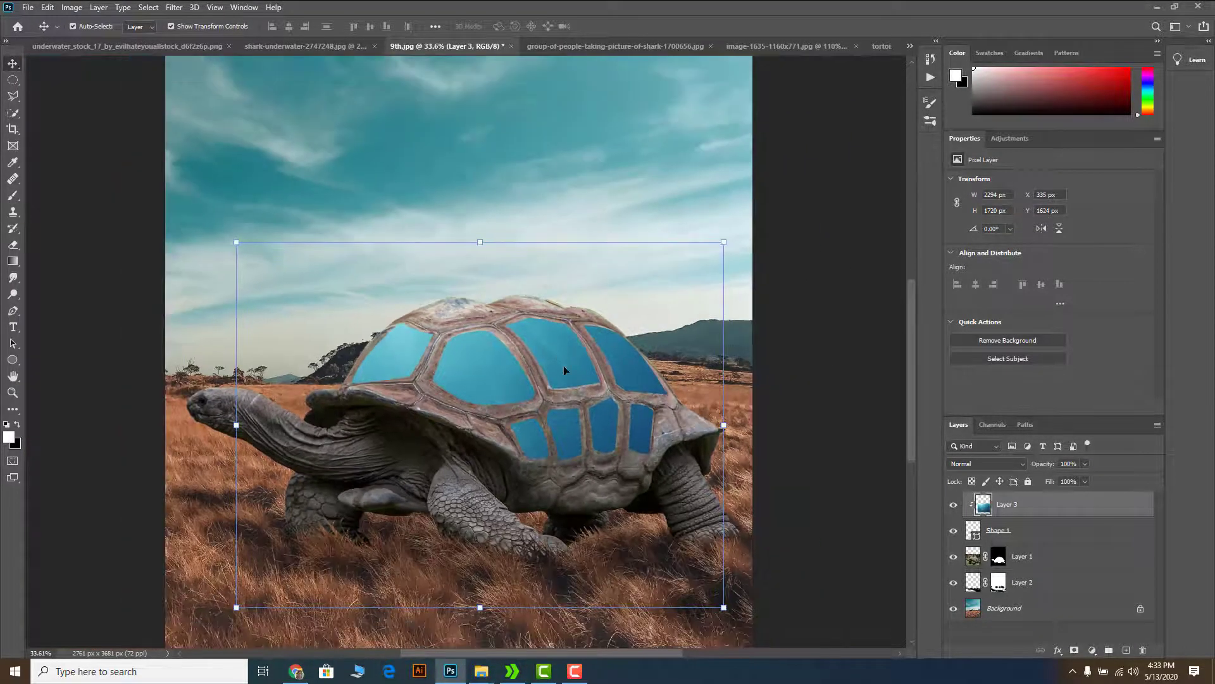
Step: Add a new empty layer above the underwater layer and prepare a soft white Brush reduced to 90 px
left_click(1126, 651)
scroll(416, 357, "up", 5)
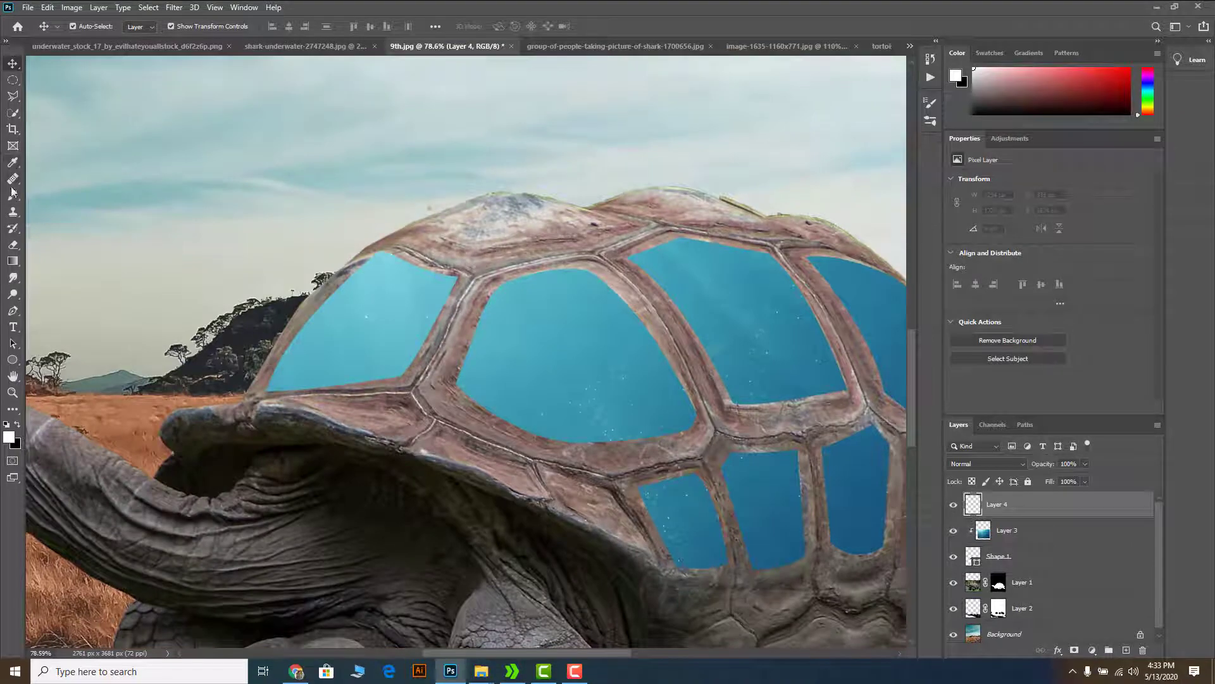
left_click(13, 195)
left_click(63, 195)
key("bracketleft")
key("bracketleft")
key("bracketleft")
key("bracketleft")
key("bracketleft")
key("bracketleft")
key("bracketleft")
key("bracketleft")
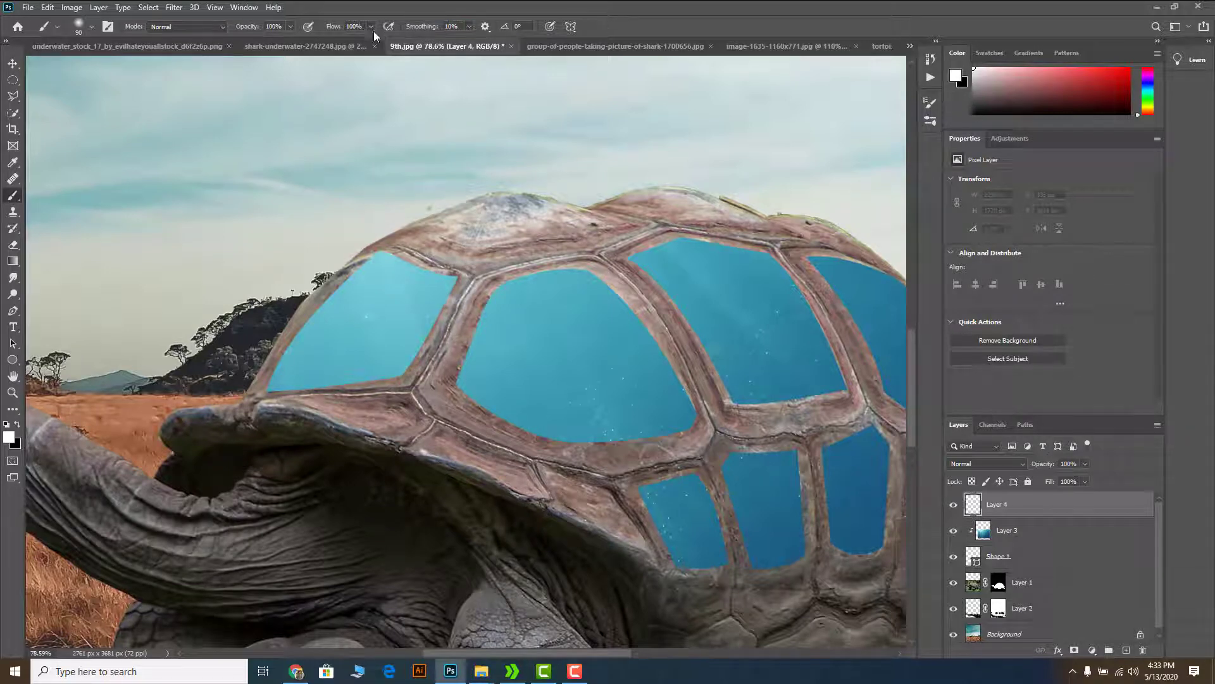
Step: Try a soft white brush dab at the top of the front shell plate, undo it and swap the brush colours
left_click(373, 278)
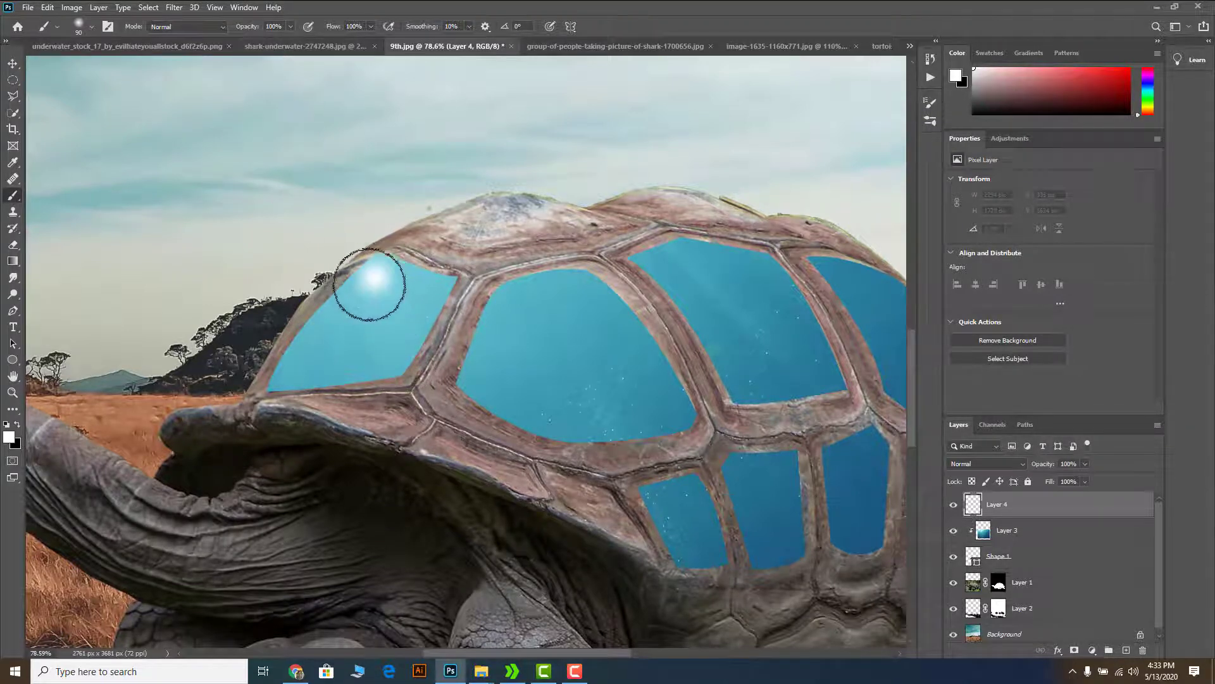
key("ctrl+z")
key("x")
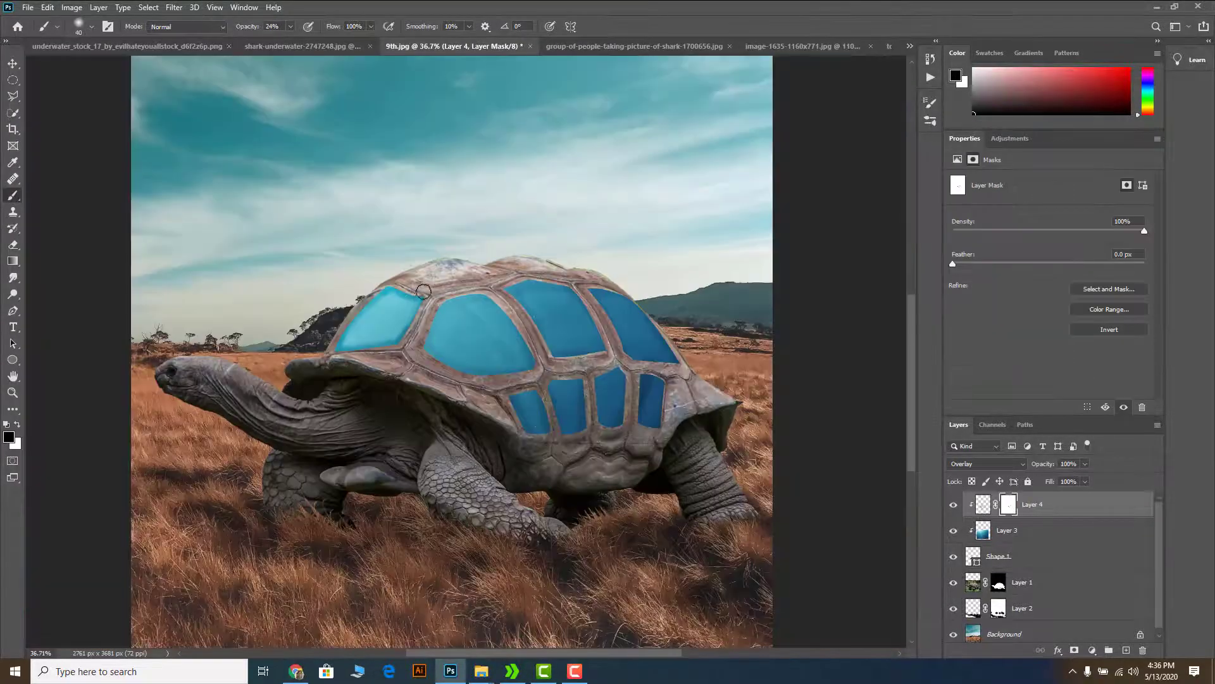
Step: Switch to the image-1635-1160x771.jpg document, activate the Move tool and enable the building layer's mask
scroll(496, 316, "down", 3)
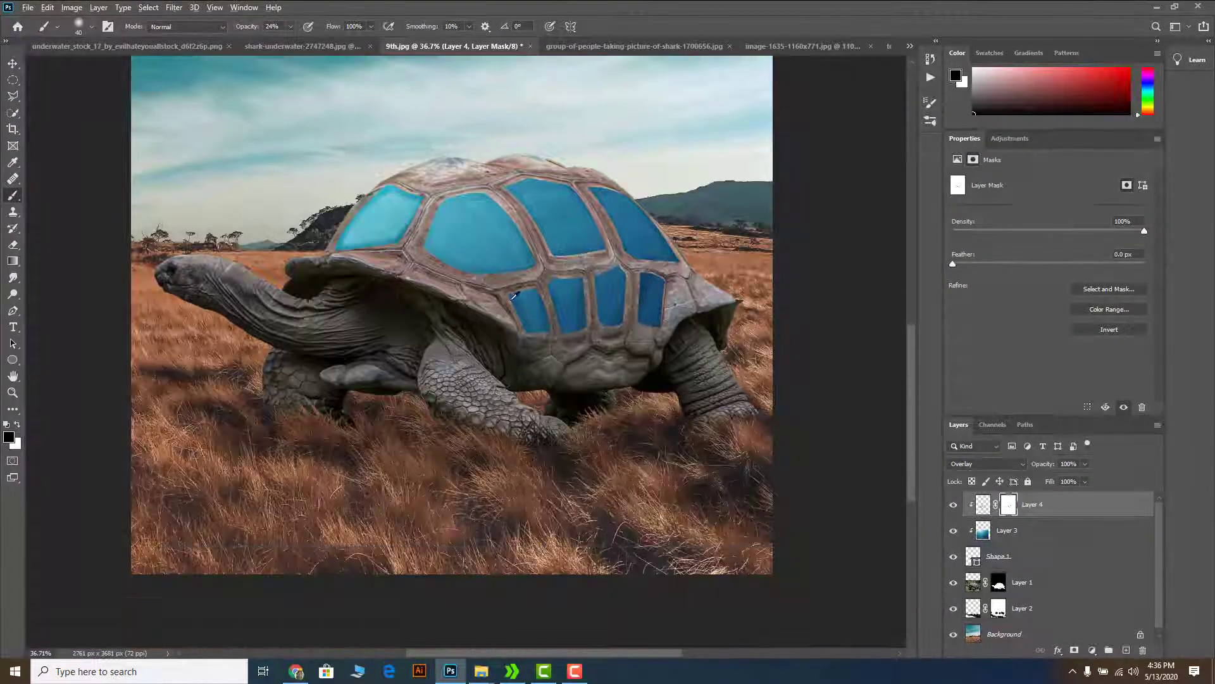
left_click_drag(513, 295, 469, 332)
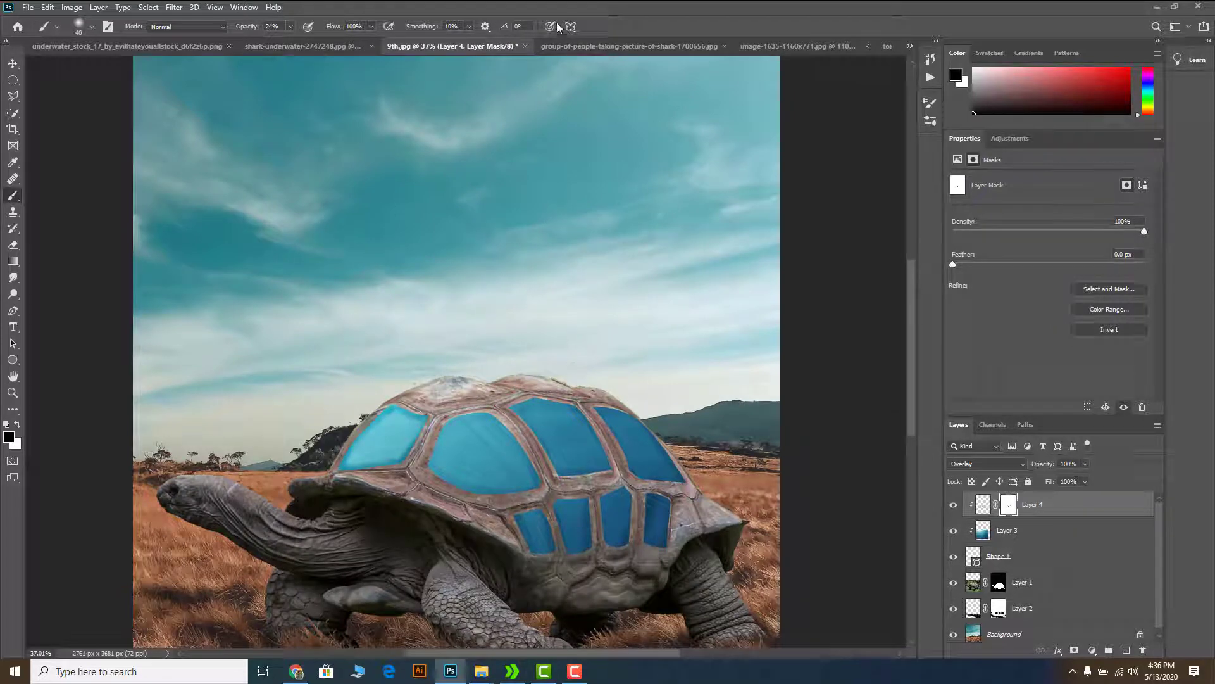
left_click(596, 46)
left_click(801, 45)
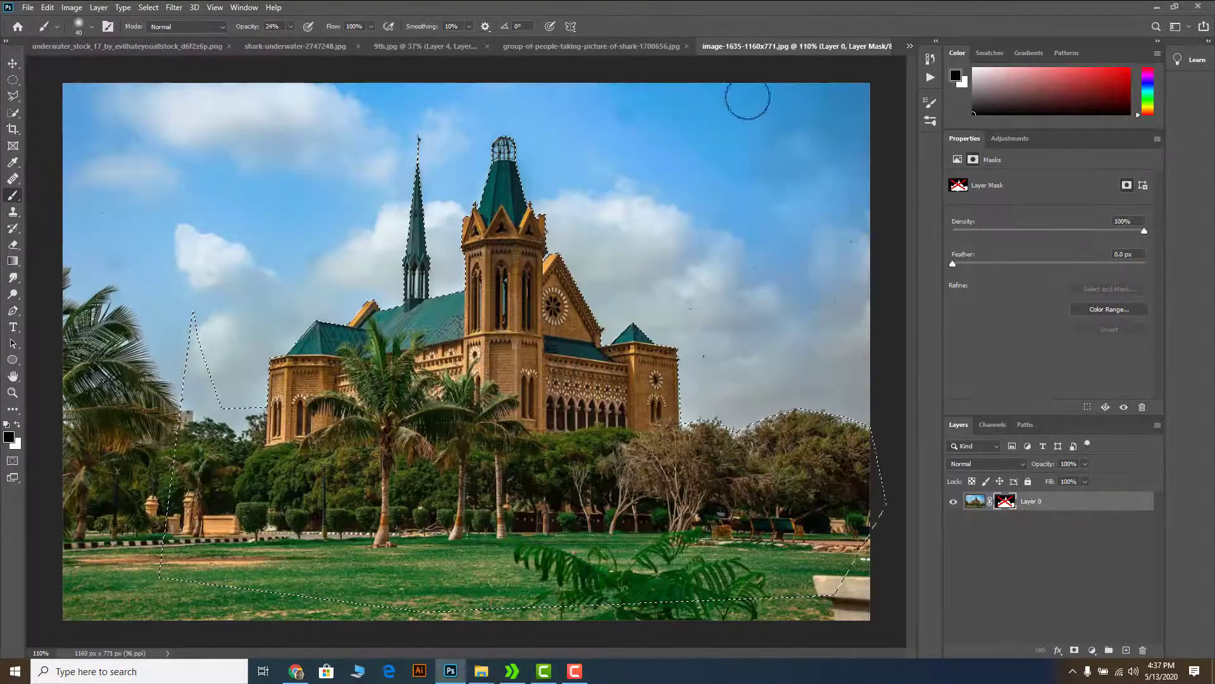
key("v")
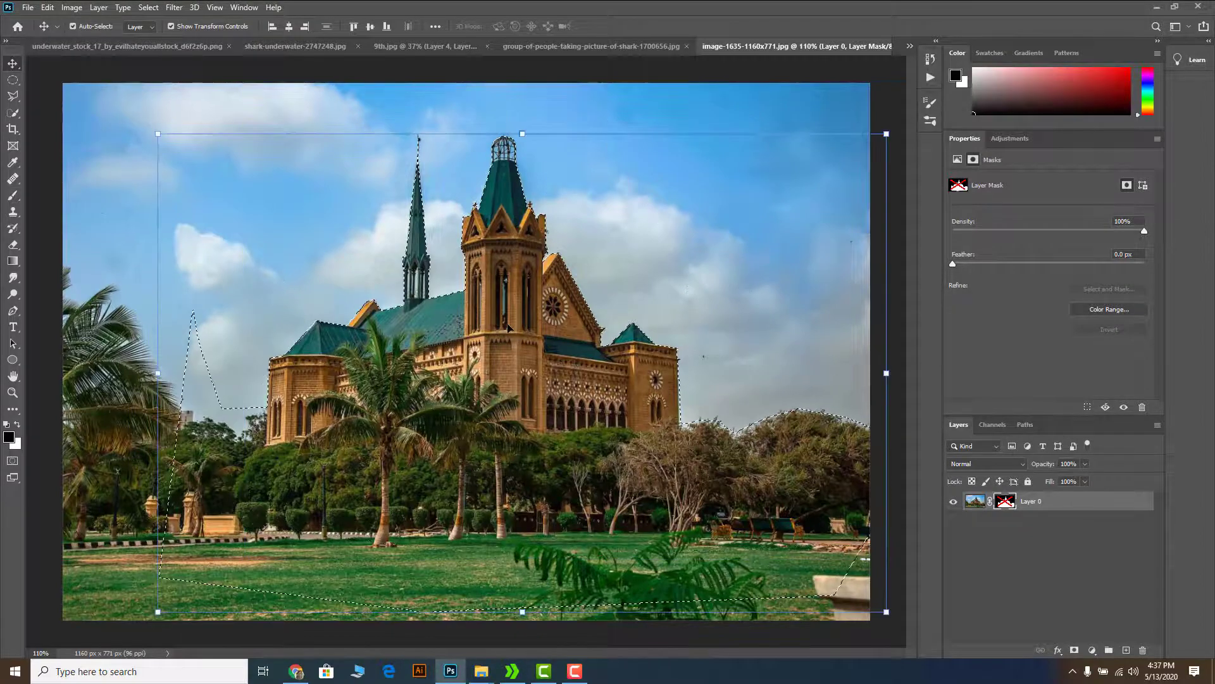
left_click(1007, 502)
Step: Try moving the building layer's mask, undo the move and select the layer's image instead
left_click_drag(502, 347, 512, 290)
key("ctrl+z")
left_click(975, 501)
mouse_move(548, 414)
left_mouse_down()
mouse_move(520, 343)
mouse_move(548, 414)
left_mouse_up()
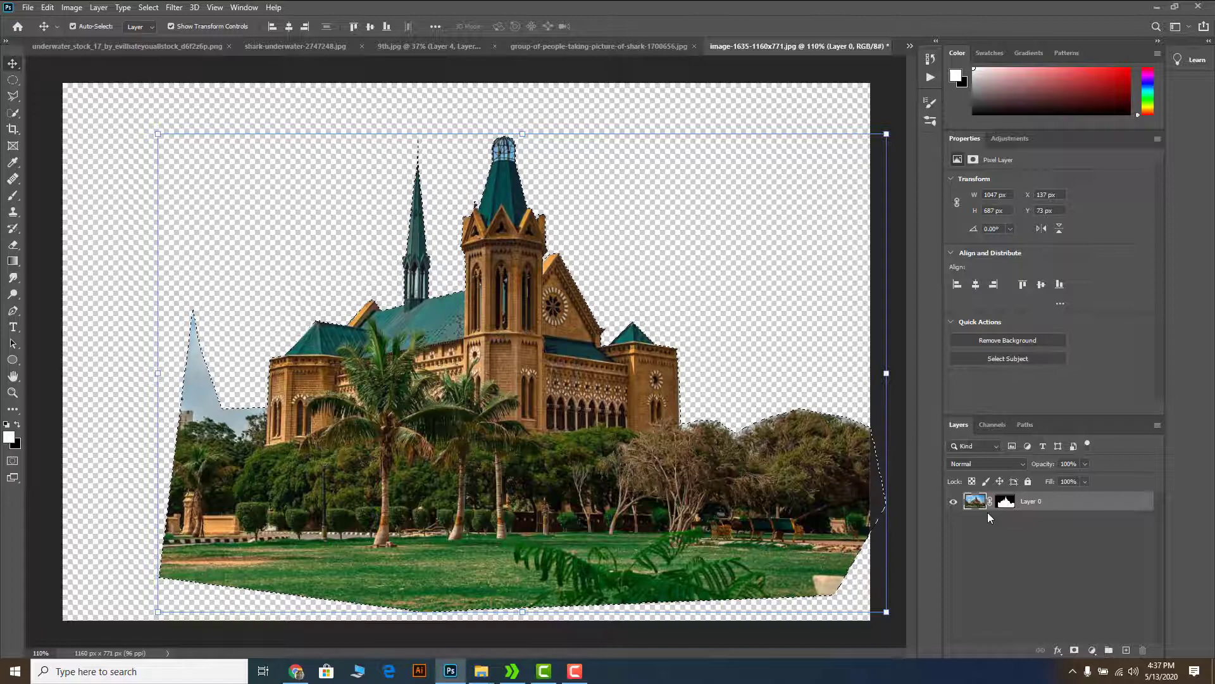
Step: Undo a trial vector mask on the building layer and add a new empty layer above it
left_click(1074, 649, "ctrl")
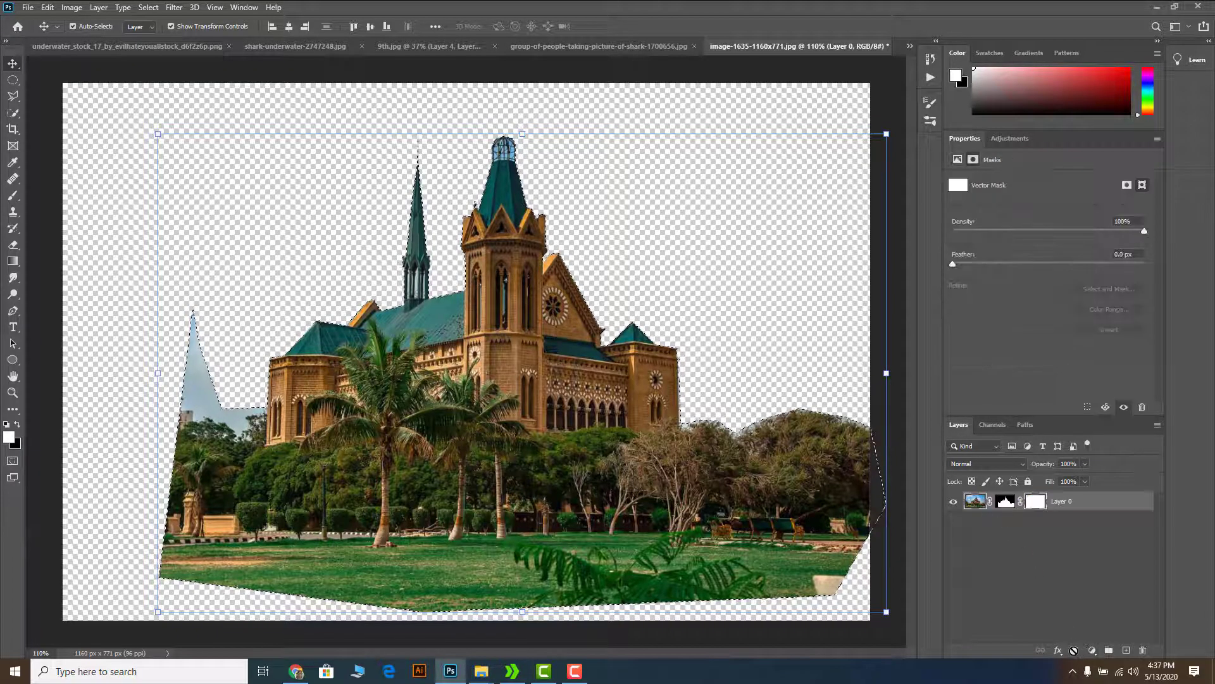
key("ctrl+z")
left_click(1126, 649)
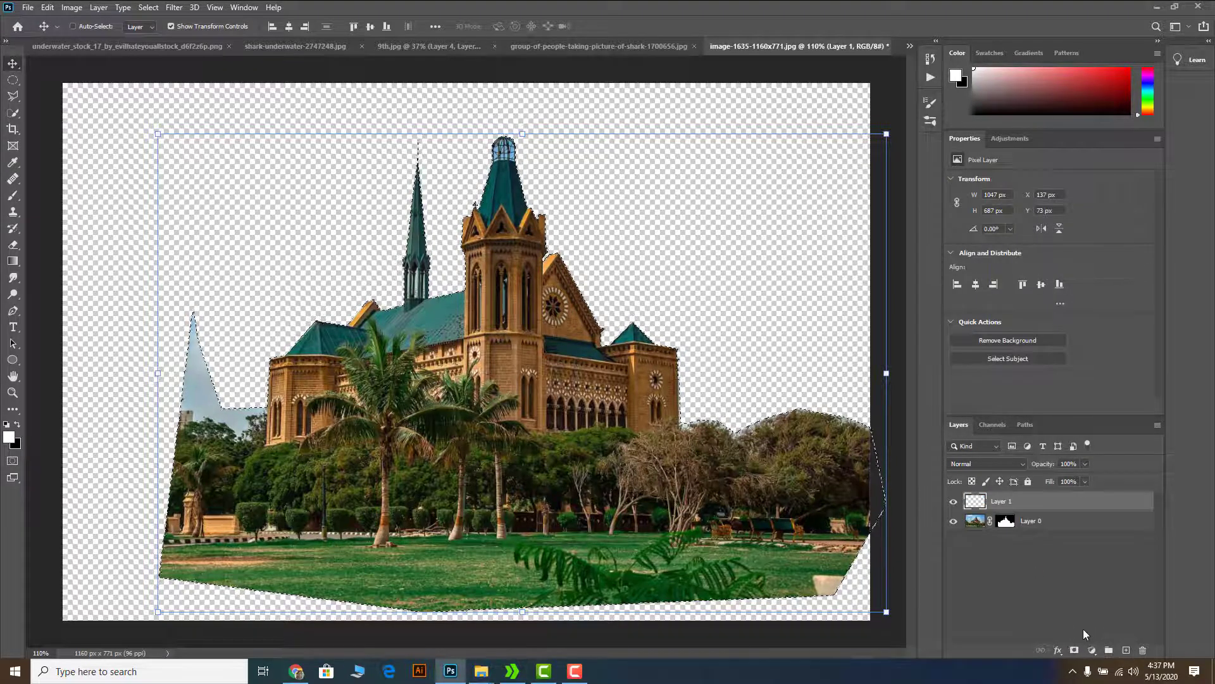
Step: Merge the visible cut-out building onto the empty layer and move it into the 9th.jpg document above the tortoise
key("ctrl+alt+shift+e")
left_click_drag(422, 402, 498, 334)
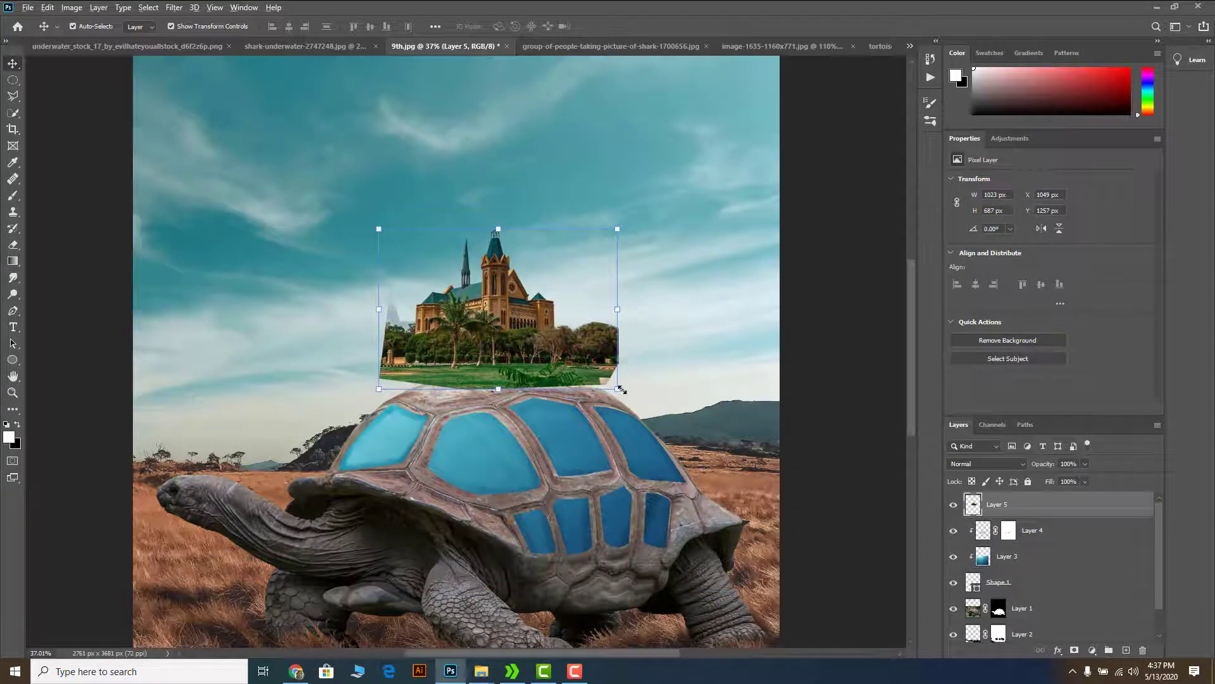
Step: Scale the building to 158.94% and position it over the top of the tortoise's shell
left_click_drag(621, 389, 688, 436)
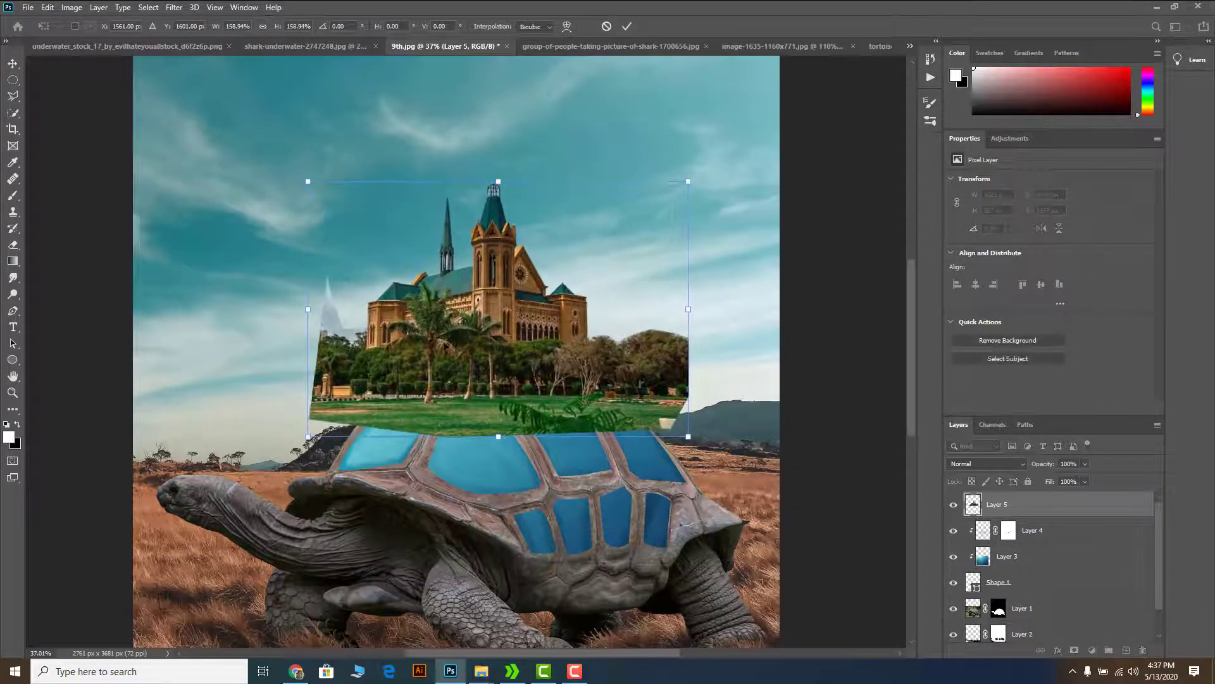
left_click_drag(445, 346, 455, 352)
scroll(449, 367, "down", 4)
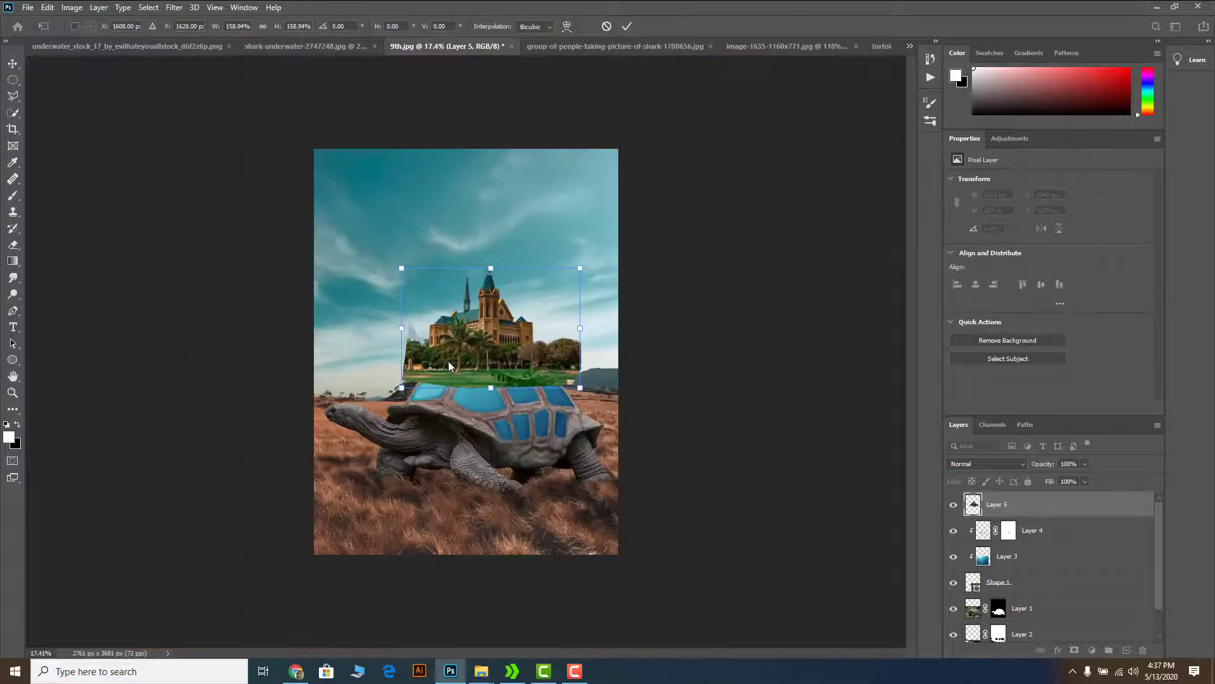
scroll(462, 357, "up", 2)
left_click(174, 8)
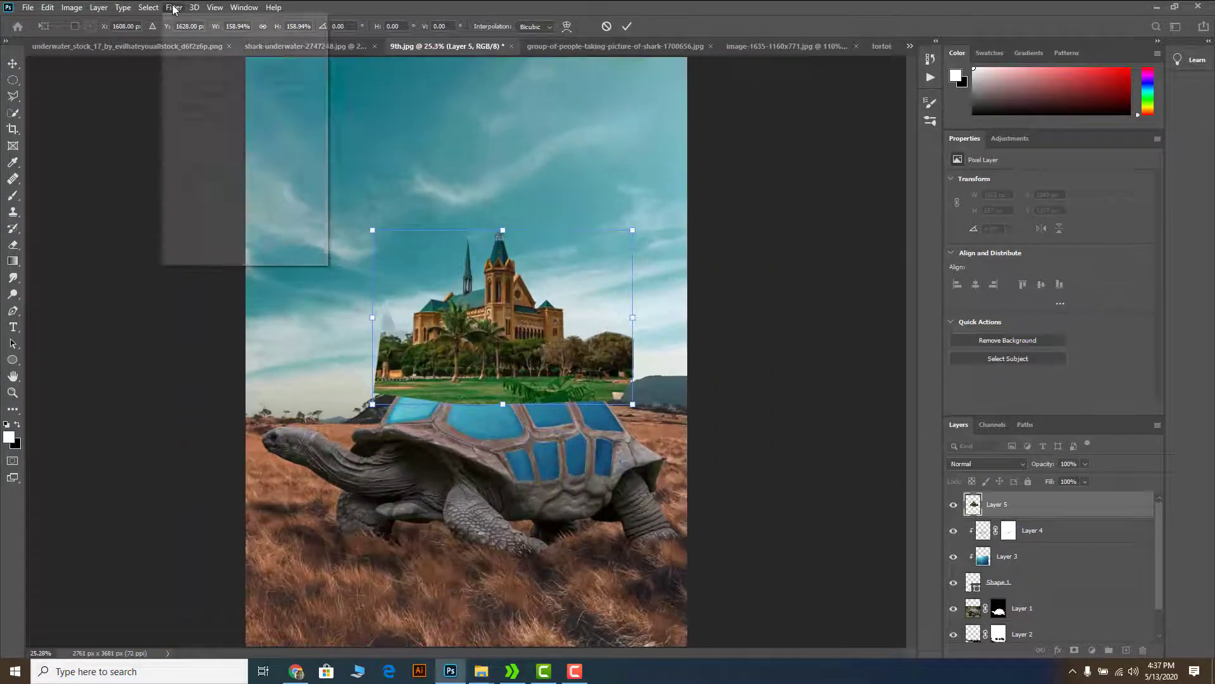
left_click(637, 98)
key("Return")
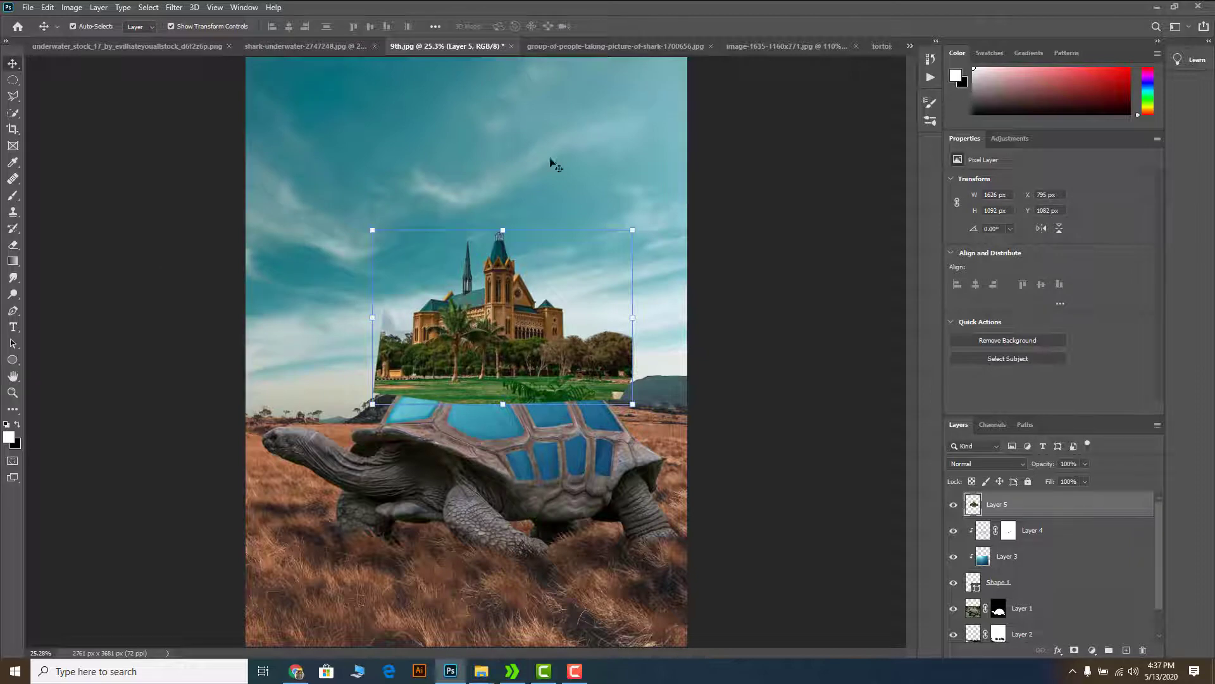
Step: Open the Camera Raw Filter on the building layer and set Highlights to -100
left_click(174, 8)
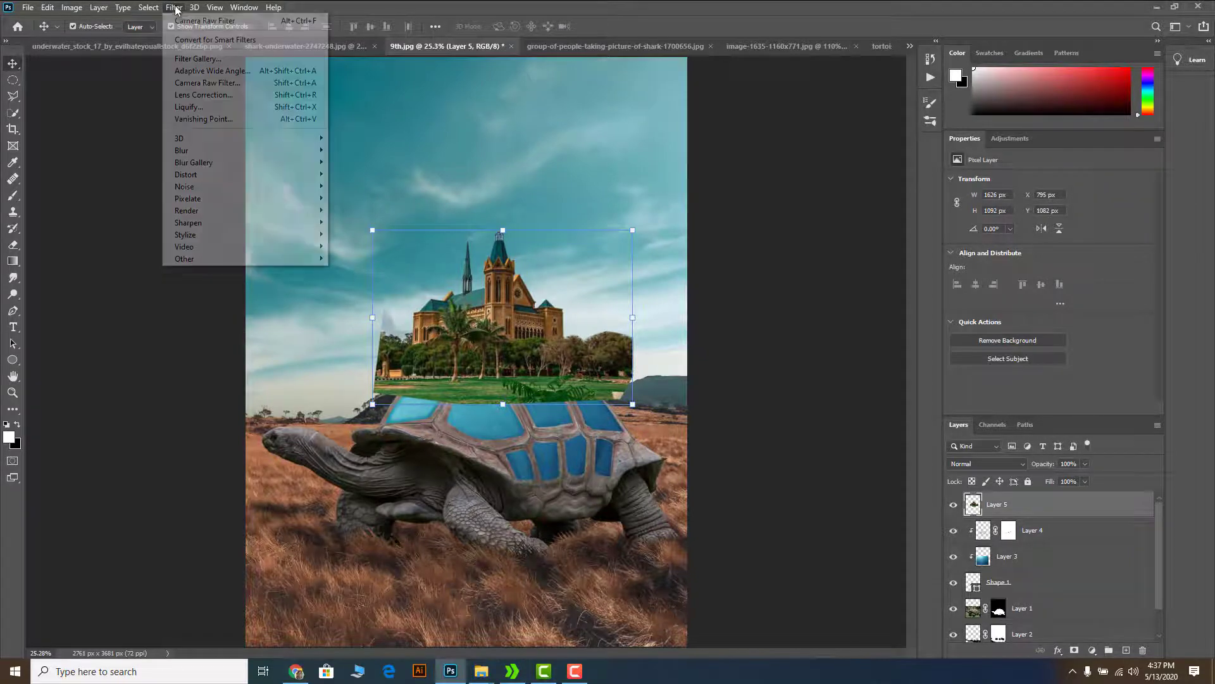
left_click(250, 84)
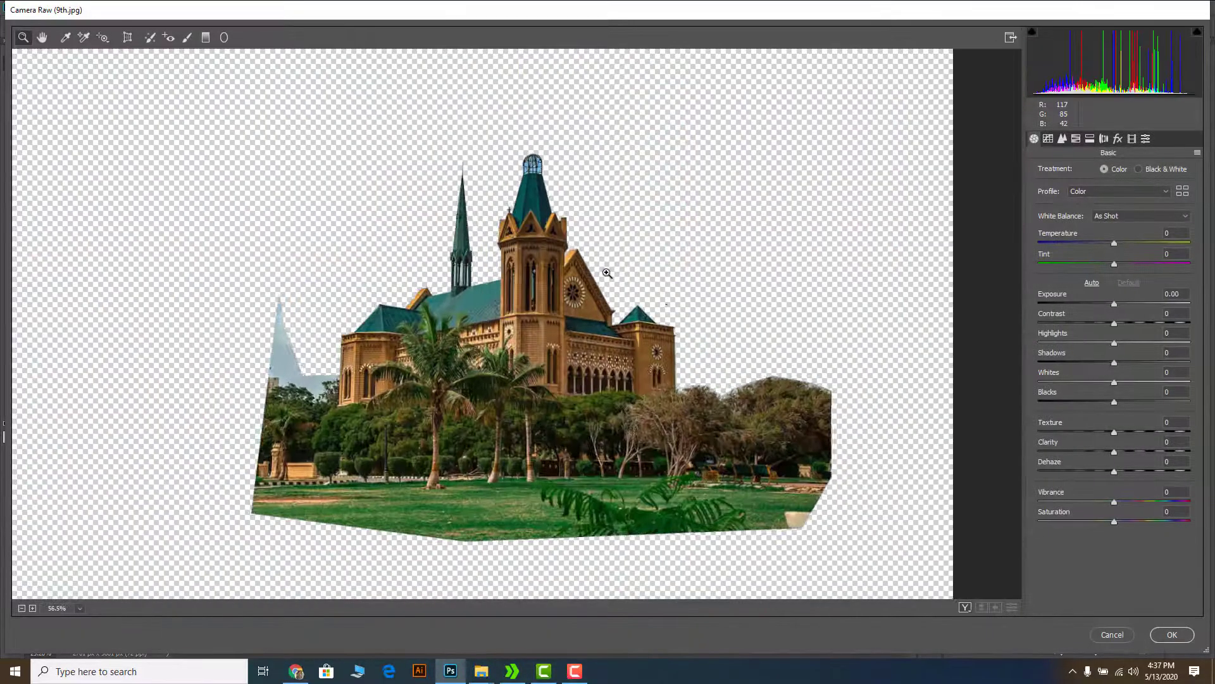
left_click_drag(1114, 344, 1037, 344)
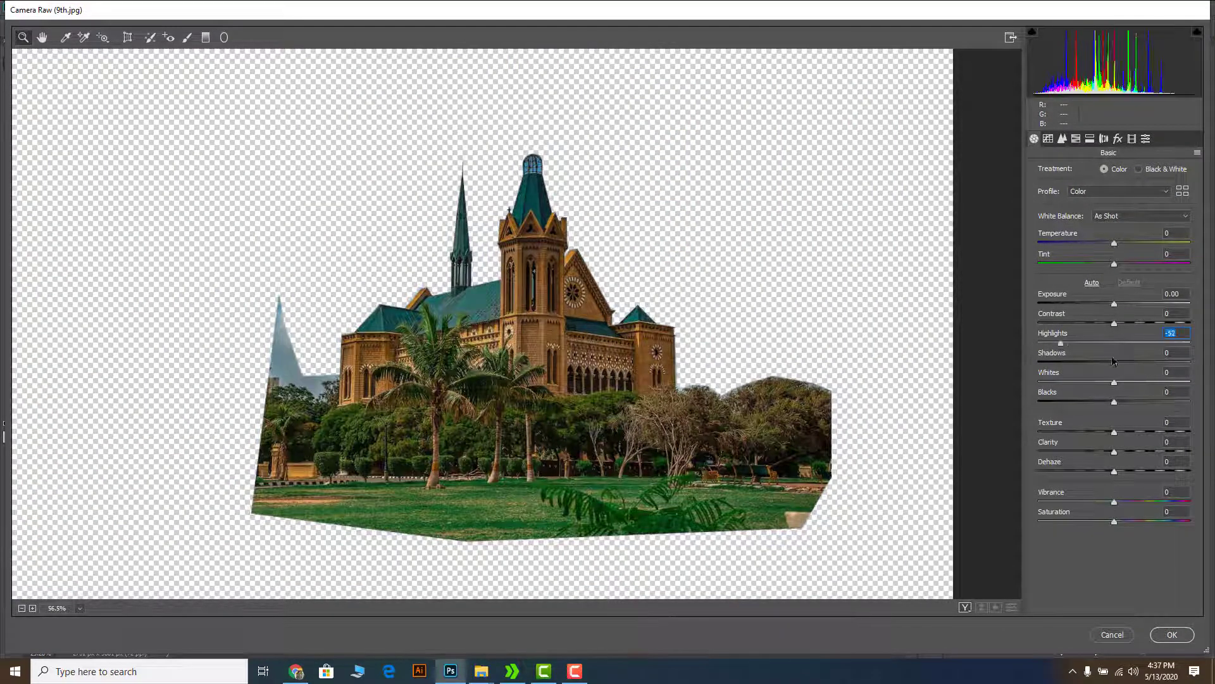
key("ctrl+0")
scroll(630, 332, "down", 2)
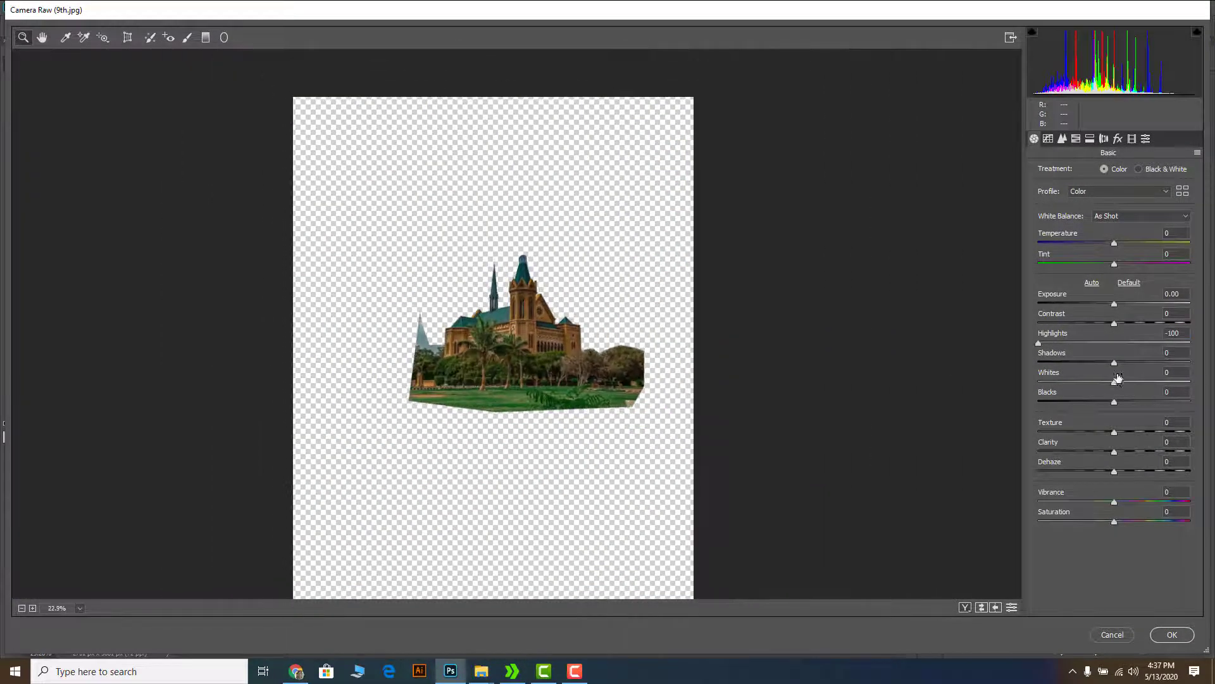
left_click(1078, 139)
left_click(1132, 138)
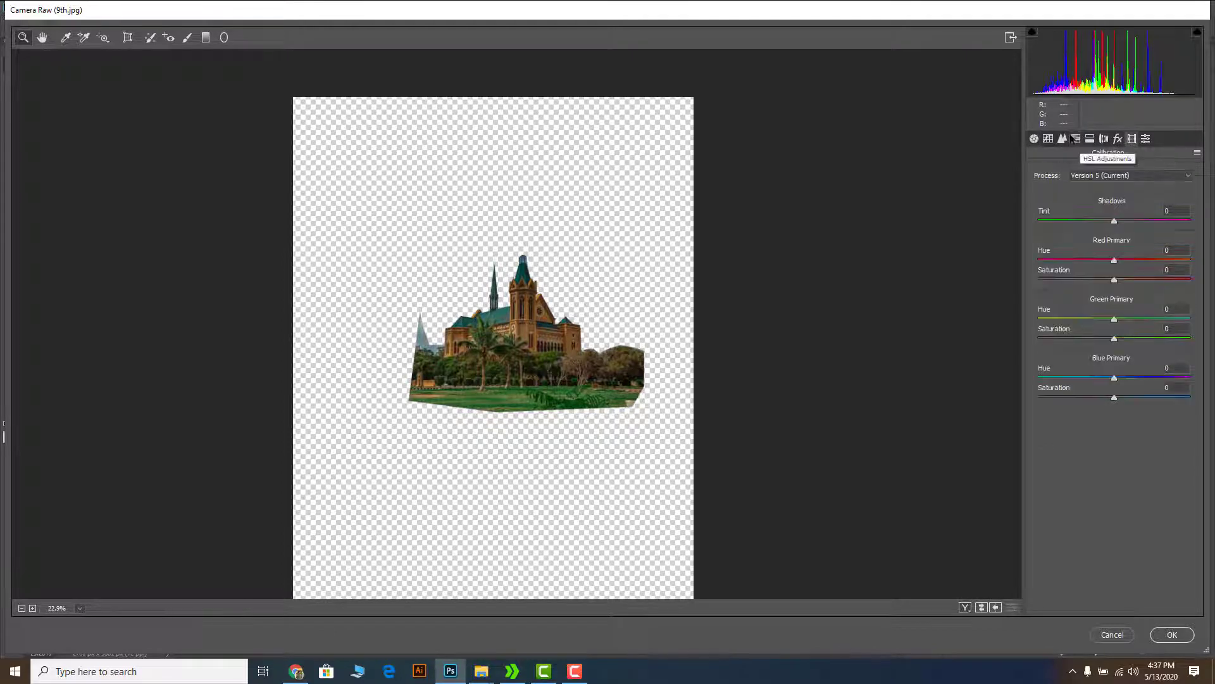
left_click(1048, 138)
left_click(1035, 138)
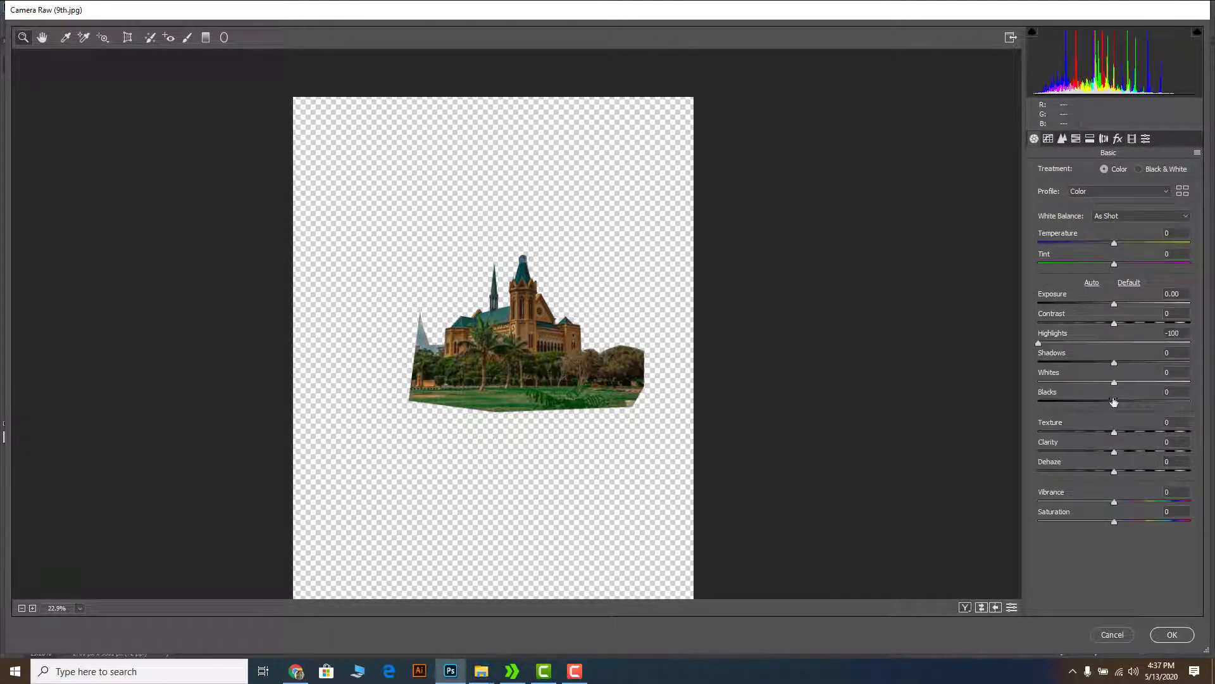
Step: Set the building's Vibrance to -17, Saturation -9, Shadows +100, Texture +26 and Clarity +33, and apply the filter
mouse_move(1115, 503)
left_mouse_down()
mouse_move(1101, 503)
mouse_move(1107, 524)
left_mouse_up()
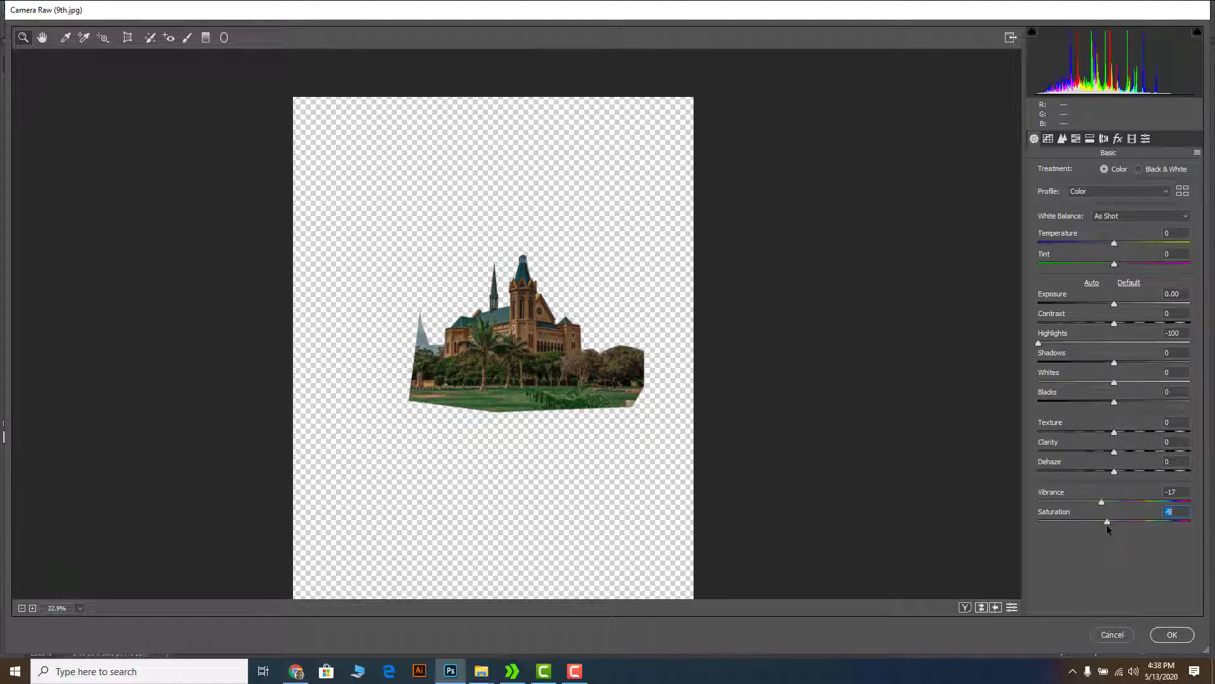
left_click_drag(1114, 362, 1191, 364)
left_click_drag(423, 332, 686, 371)
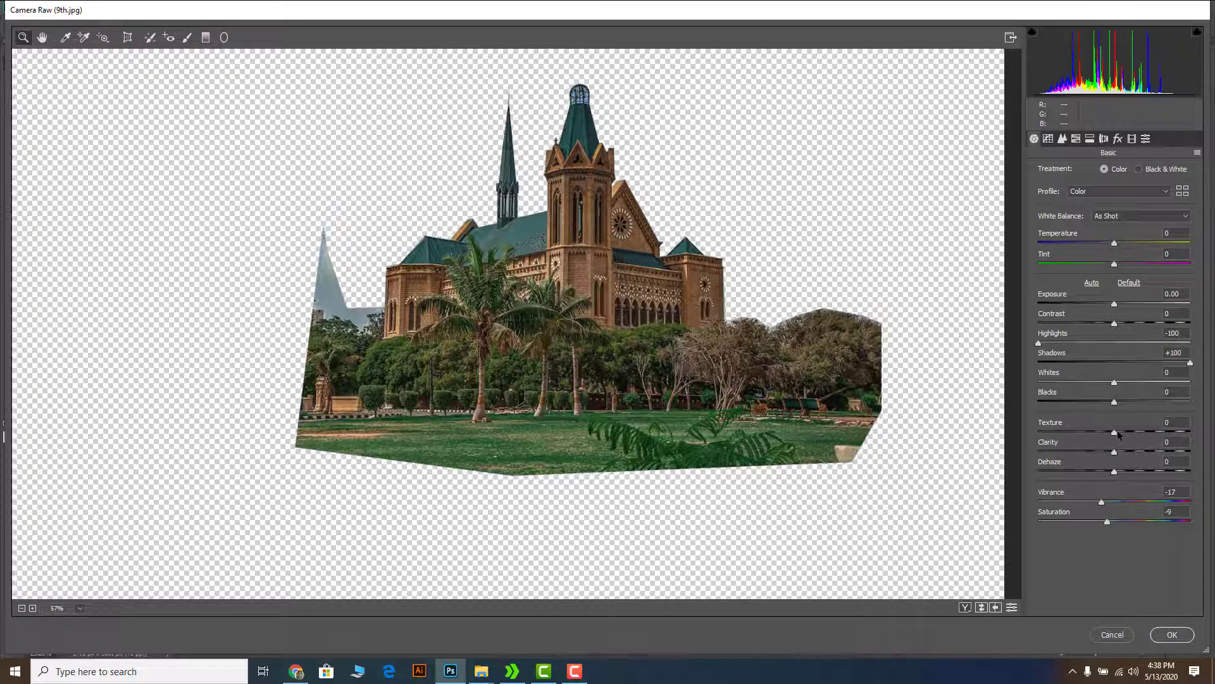
mouse_move(1119, 435)
left_mouse_down()
mouse_move(1134, 435)
mouse_move(1121, 457)
left_mouse_up()
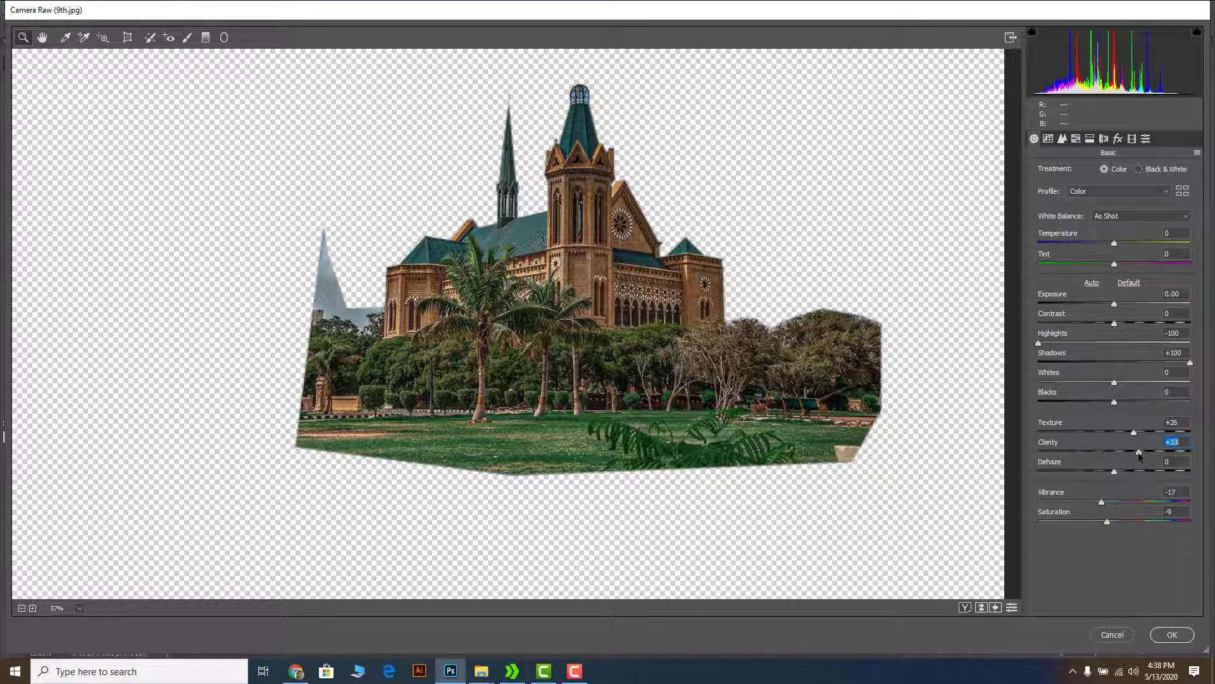
left_click(1172, 634)
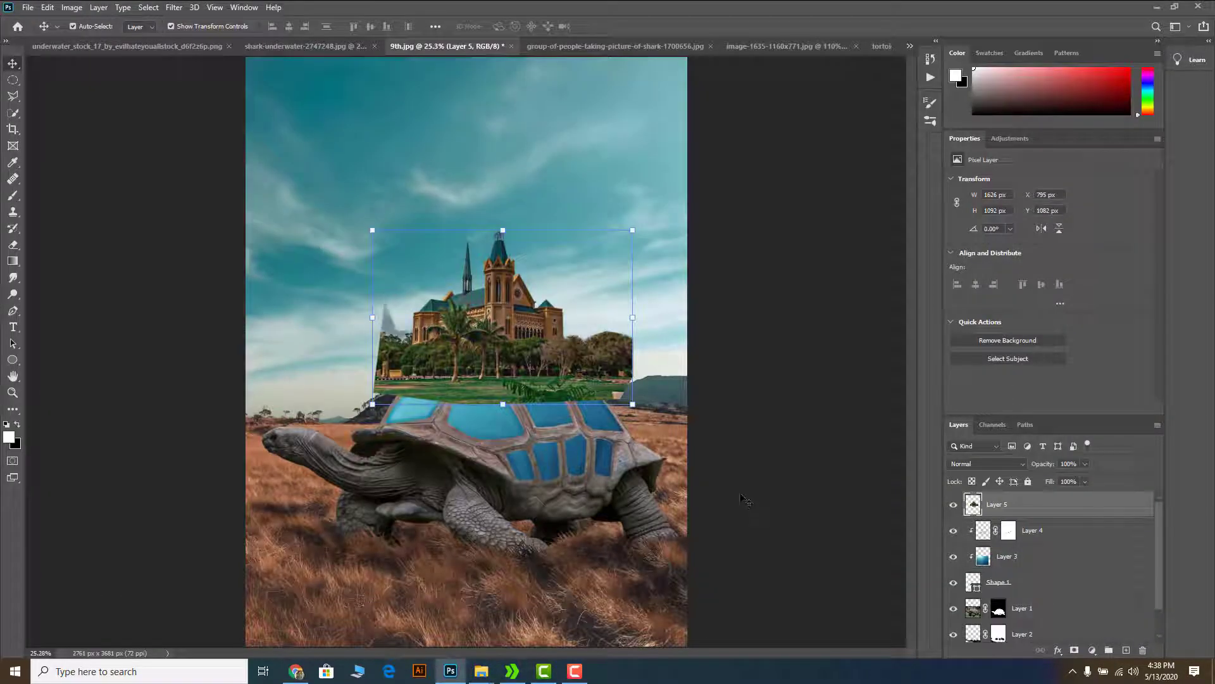
Step: Reduce the building layer's opacity to 51% and line the building up with the top of the tortoise's shell
scroll(497, 296, "up", 3)
scroll(481, 283, "down", 5)
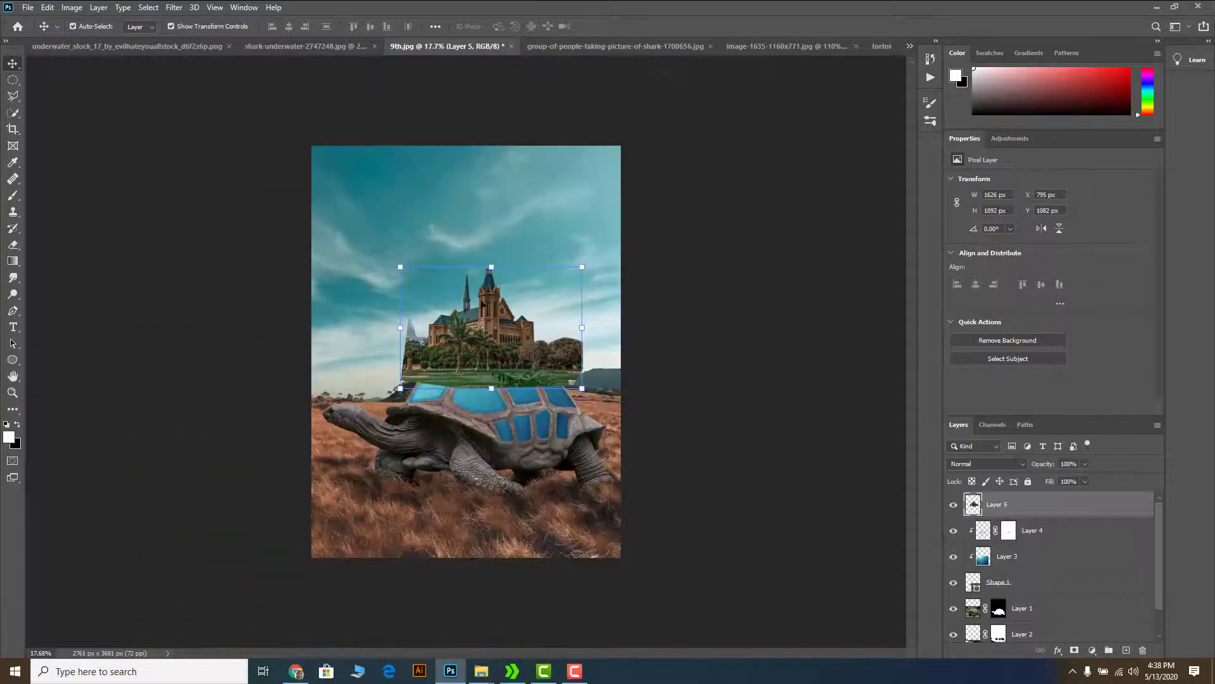
scroll(469, 299, "up", 1)
scroll(469, 300, "up", 2)
left_click_drag(573, 435, 560, 443)
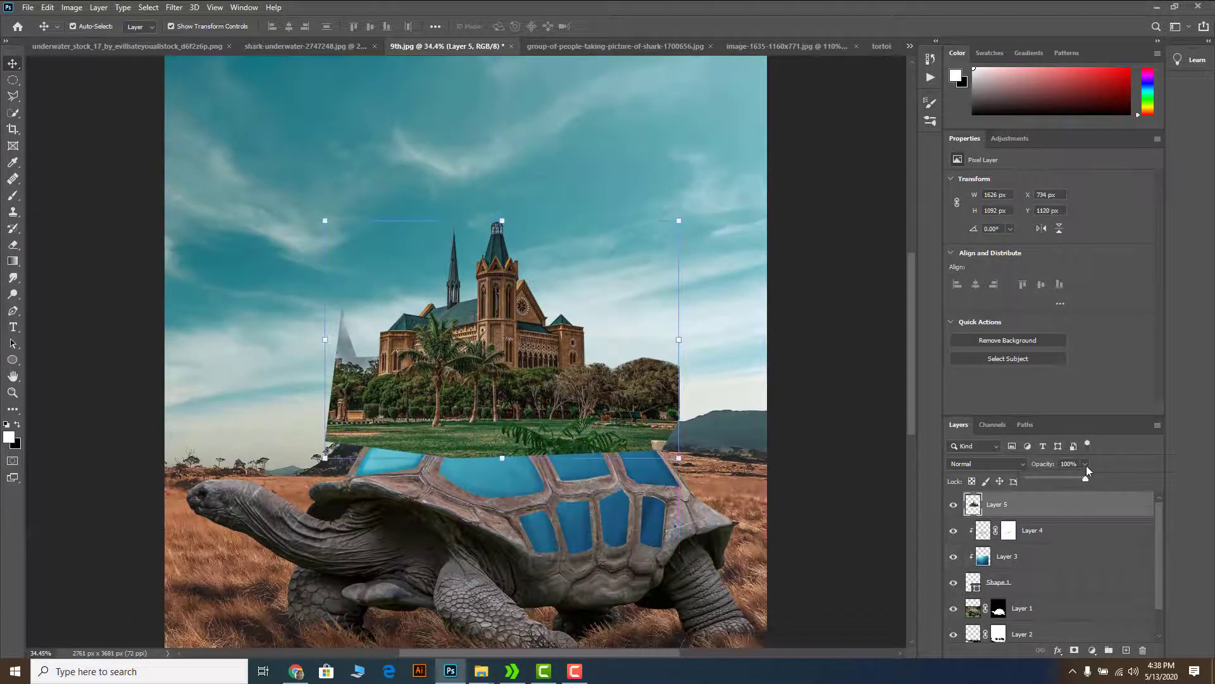
left_click_drag(1053, 479, 1058, 477)
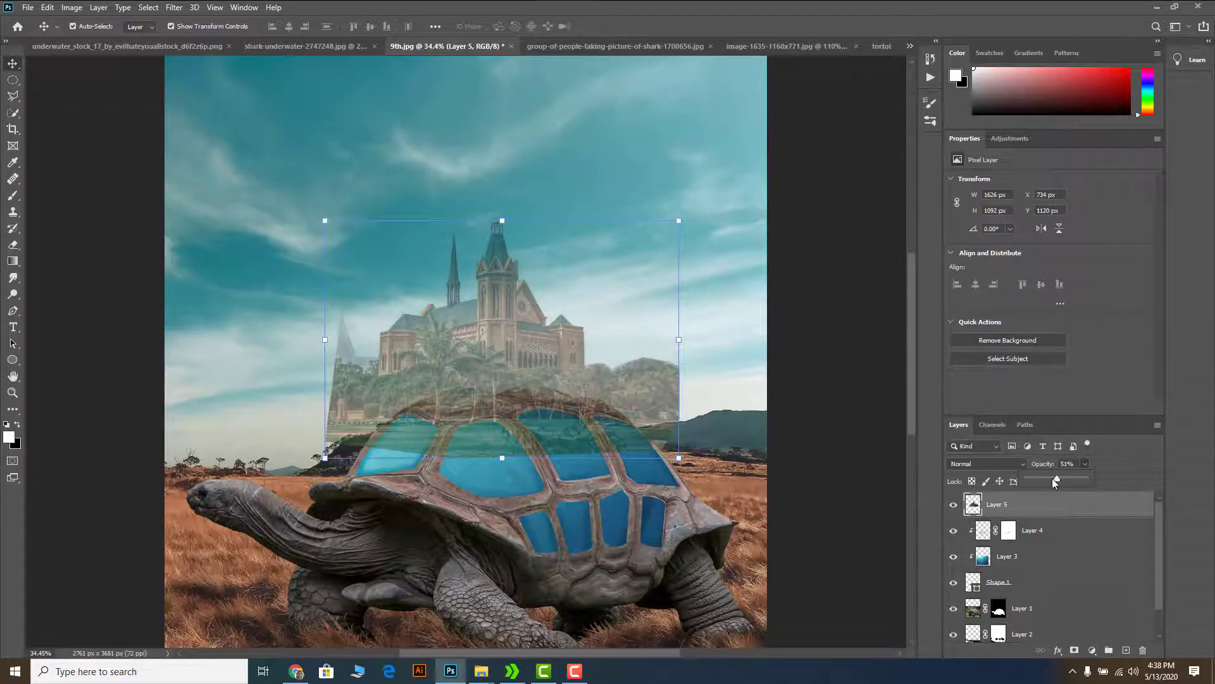
left_click_drag(589, 408, 592, 405)
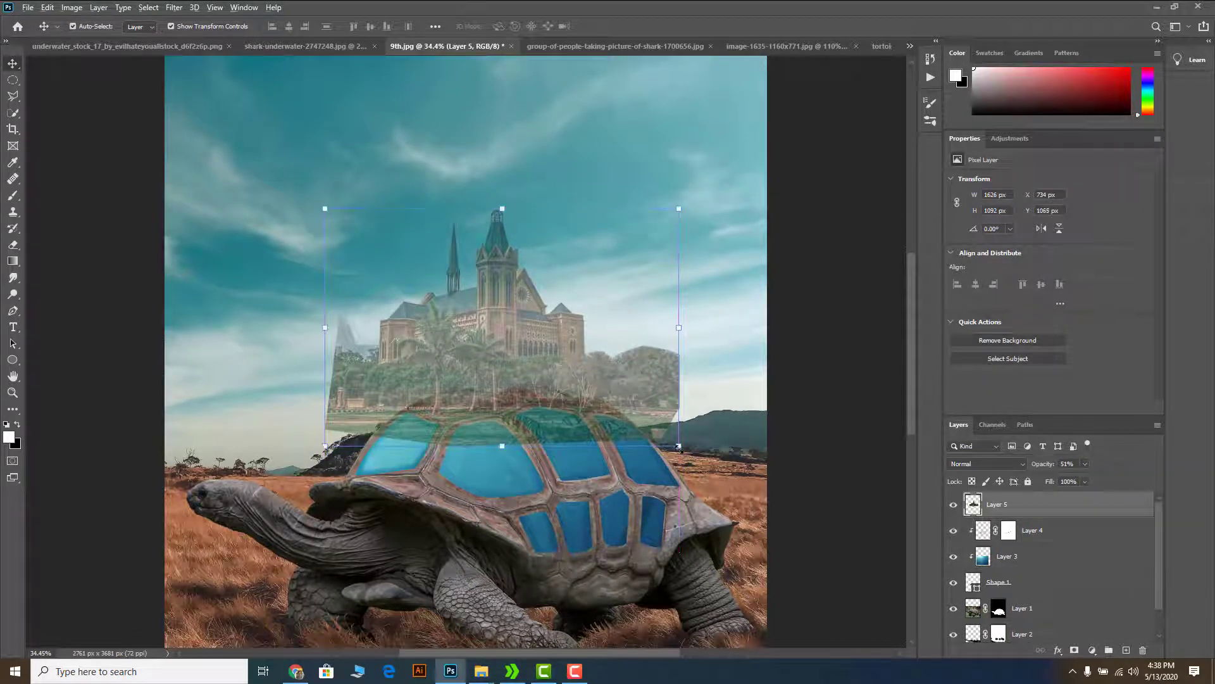
Step: Scale the building down to 80.87% and reposition it centrally on the crest of the shell
left_click_drag(678, 447, 641, 421)
left_click_drag(508, 390, 541, 399)
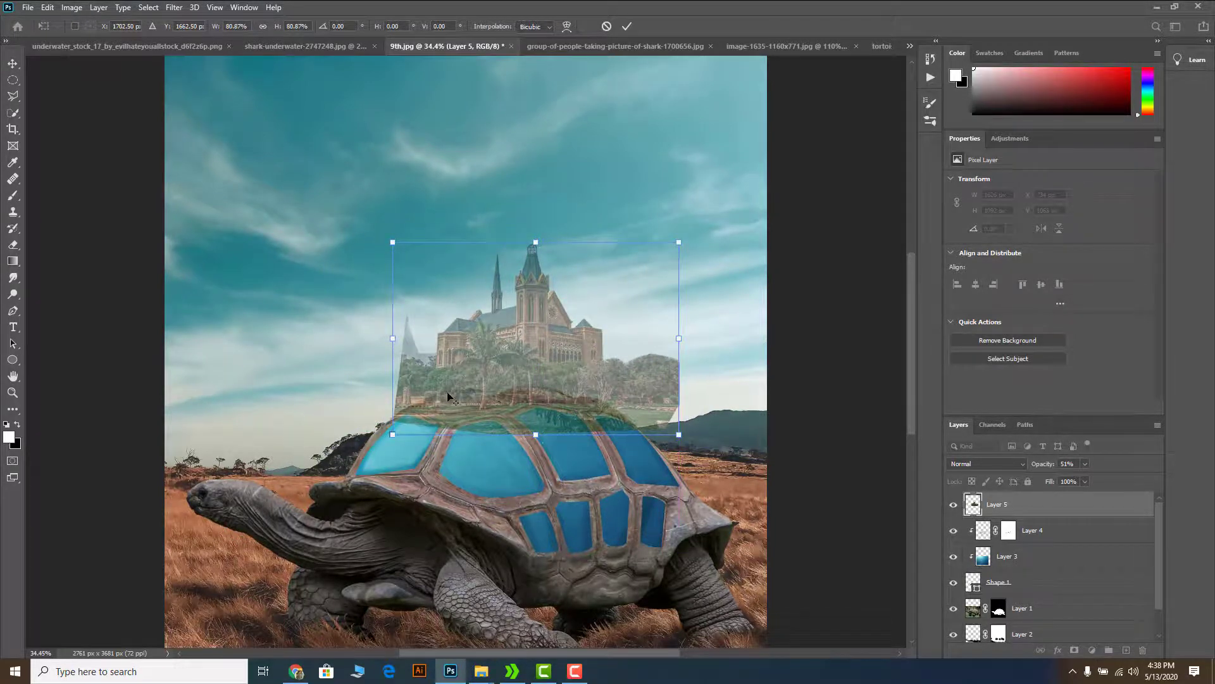
scroll(454, 393, "up", 5)
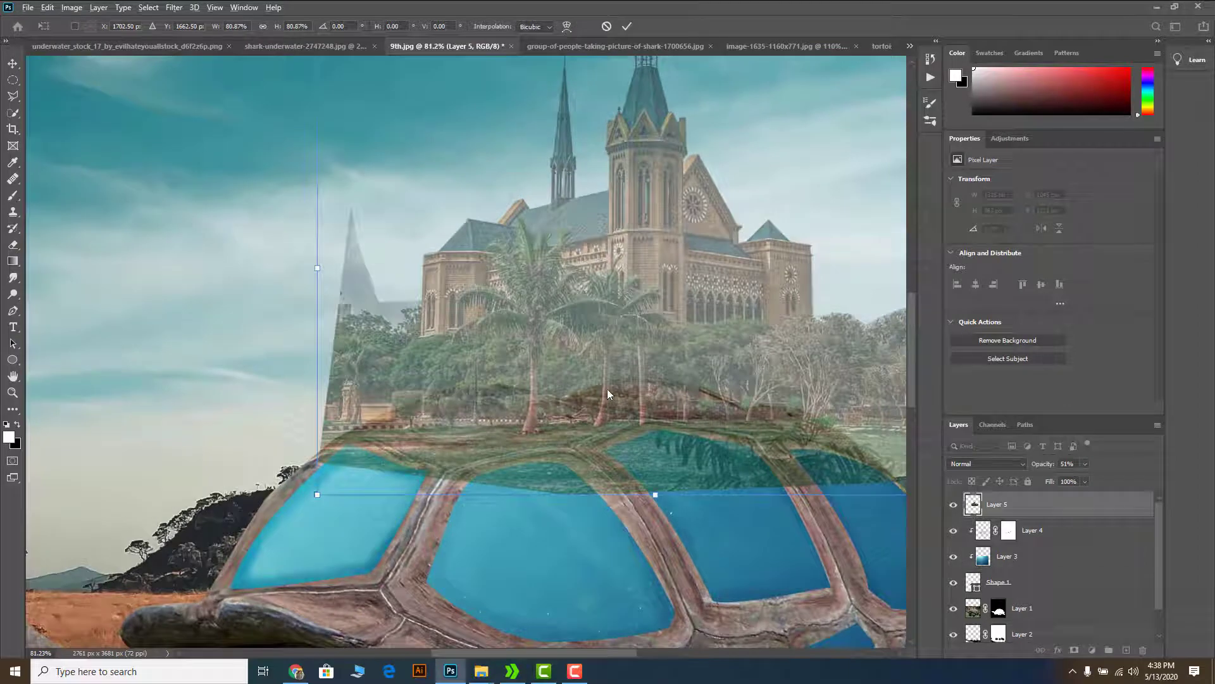
left_click_drag(613, 387, 612, 381)
scroll(608, 389, "down", 3)
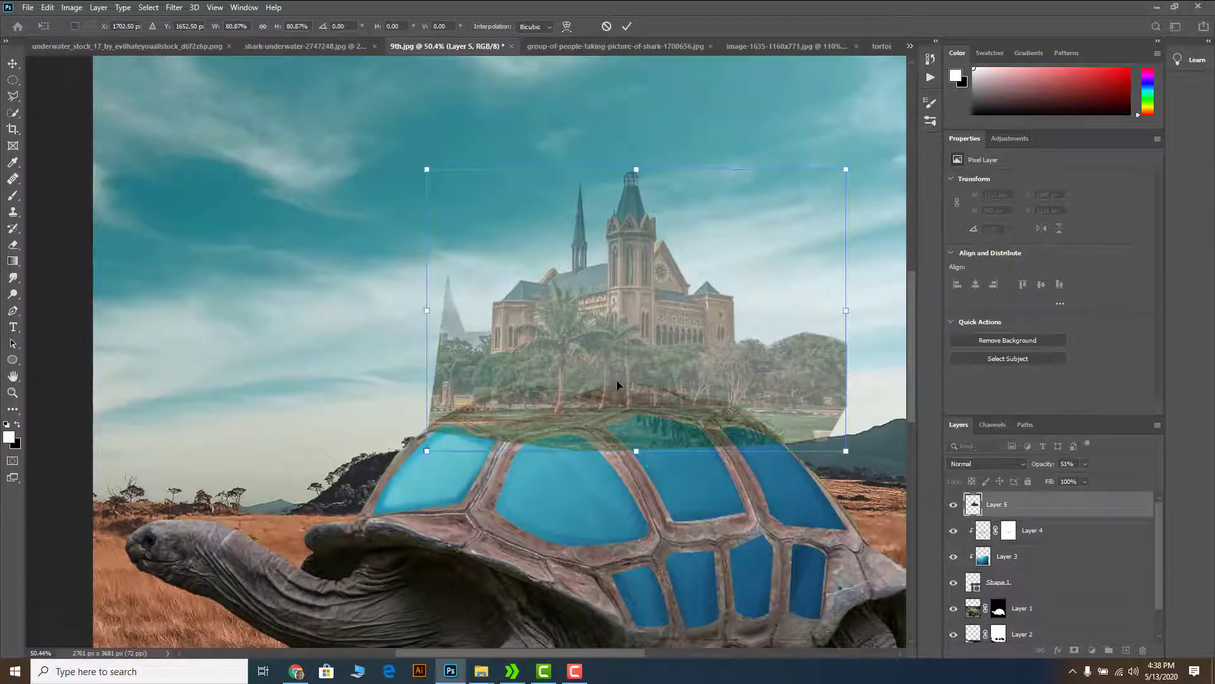
left_click_drag(647, 374, 641, 375)
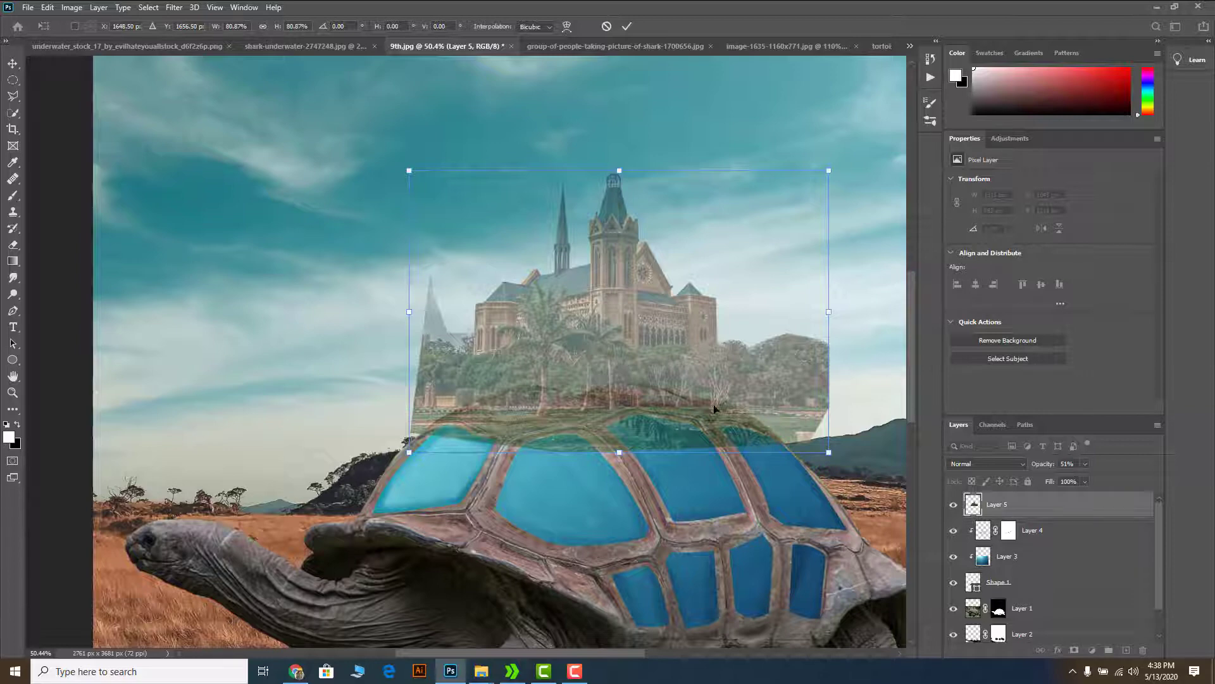
left_click(626, 25)
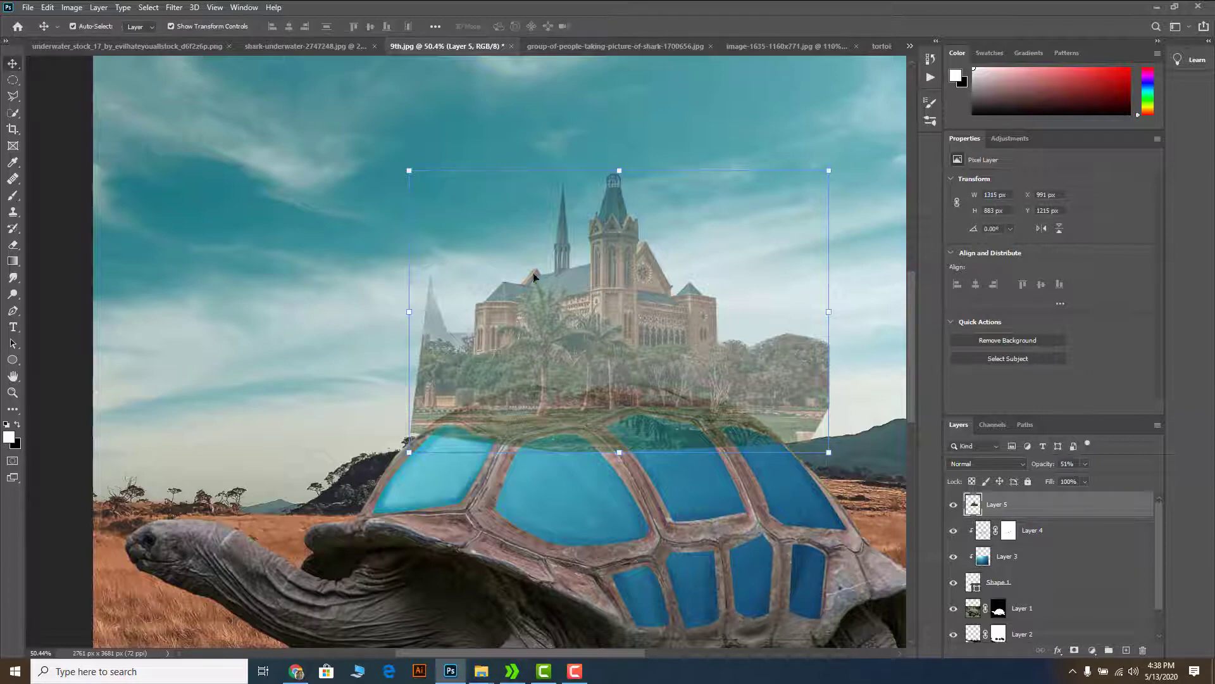
left_click(441, 247)
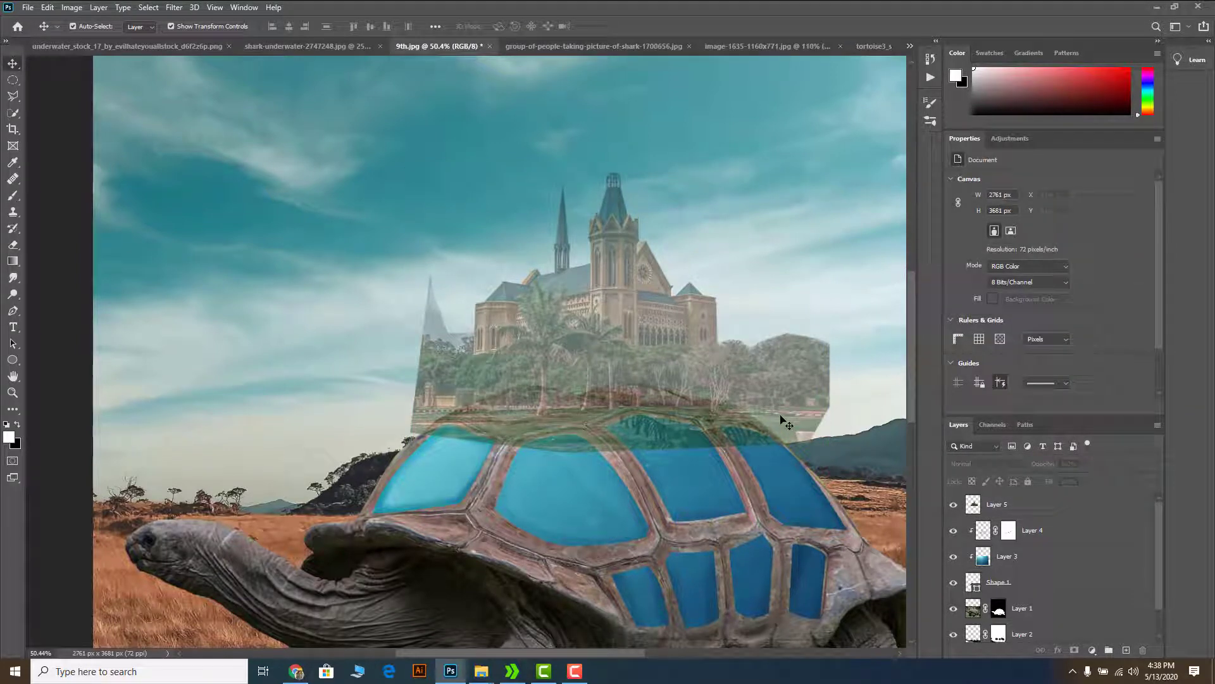
Step: Add a layer mask to the building layer and lower the layer's opacity to 12%
left_click(968, 516)
left_click(1072, 650)
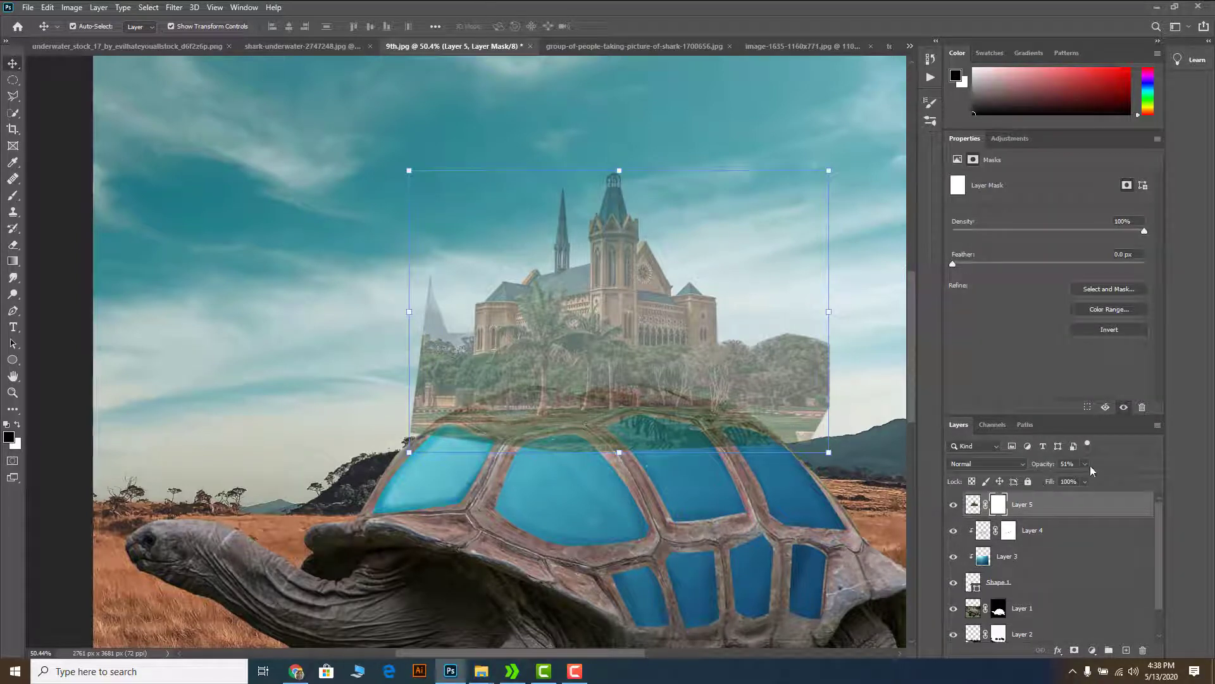
mouse_move(1084, 476)
left_mouse_down()
mouse_move(1098, 476)
mouse_move(1062, 478)
left_mouse_up()
scroll(858, 346, "up", 3)
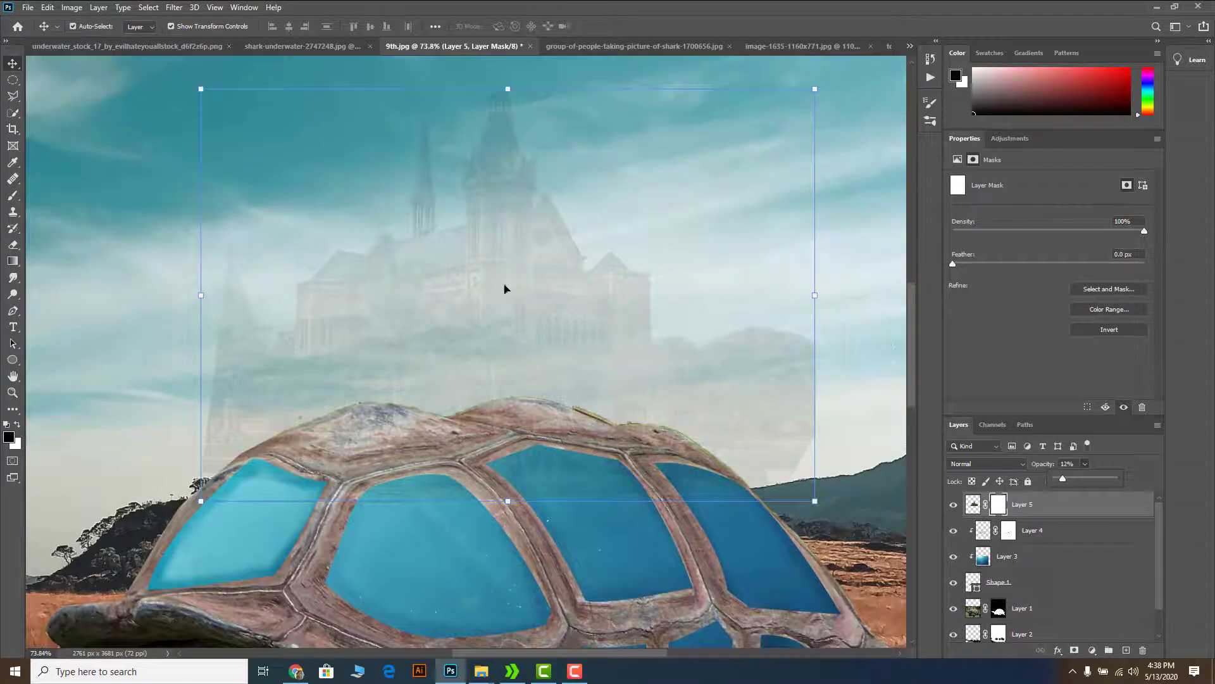
Step: Outline the building's lower part along the upper edges of the blue shell plates with the Polygonal Lasso and fill it black on the mask
left_click(14, 95)
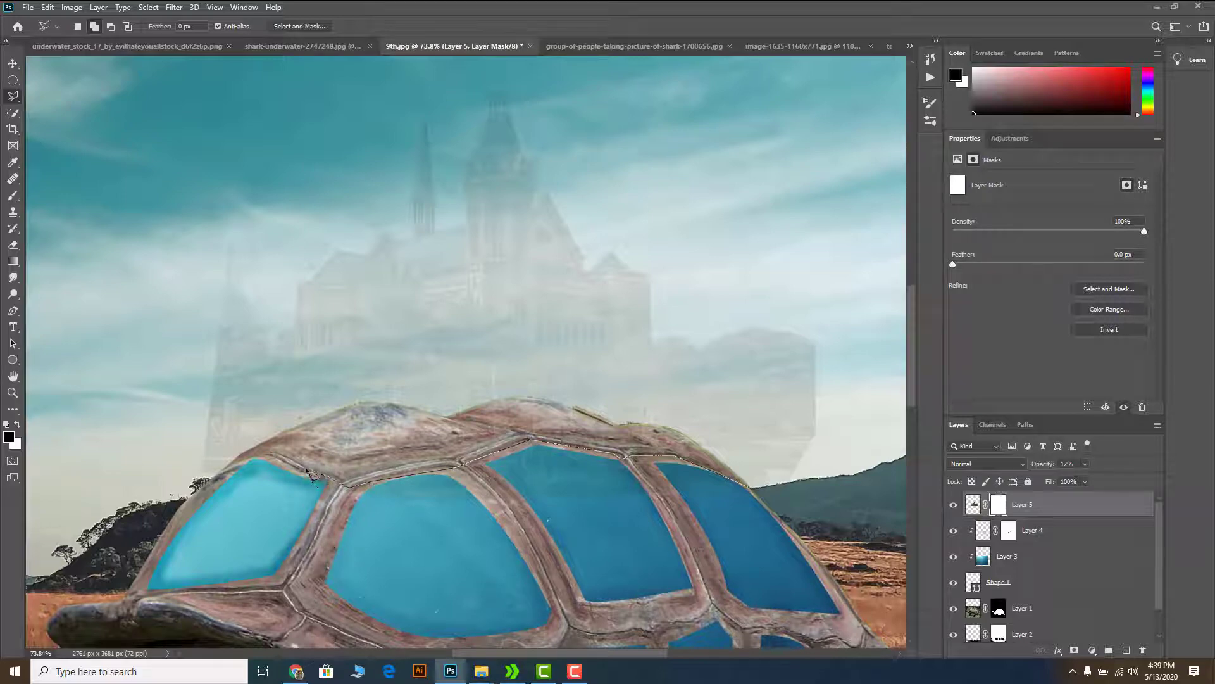
left_click(210, 475)
left_click(240, 533)
left_click(807, 581)
left_click(812, 525)
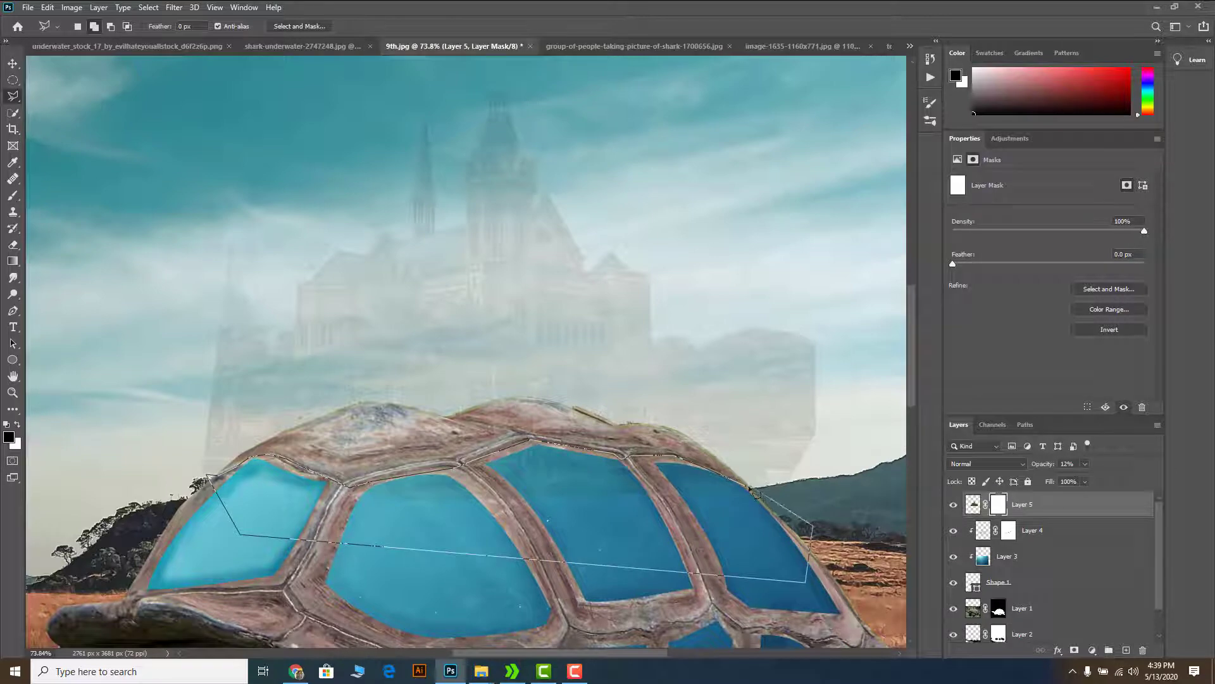
left_click(810, 523)
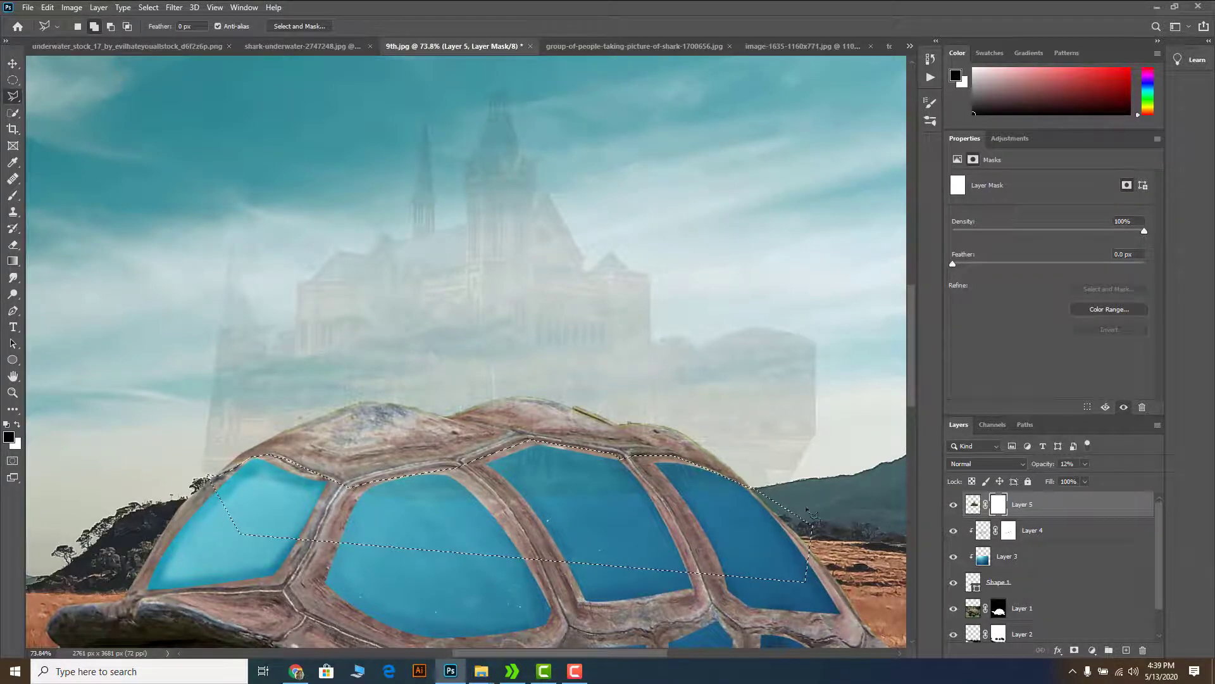
key("x")
key("ctrl+BackSpace")
scroll(656, 469, "down", 3)
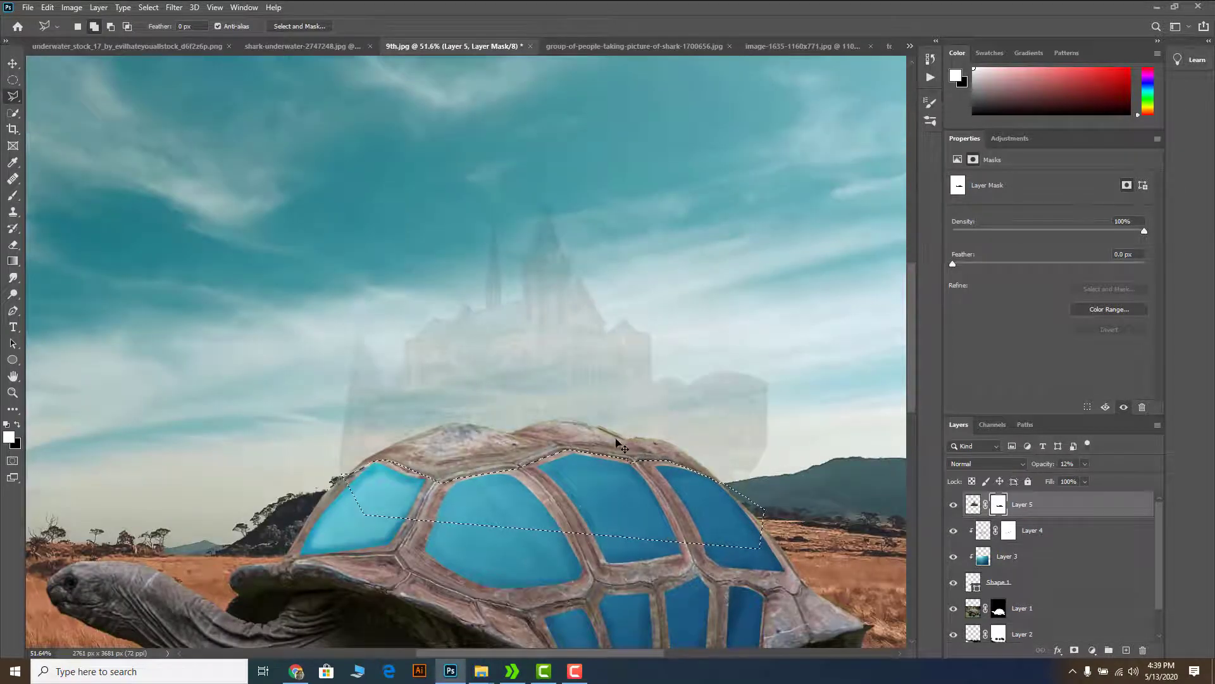
key("ctrl+d")
scroll(374, 439, "down", 1)
scroll(408, 430, "up", 2)
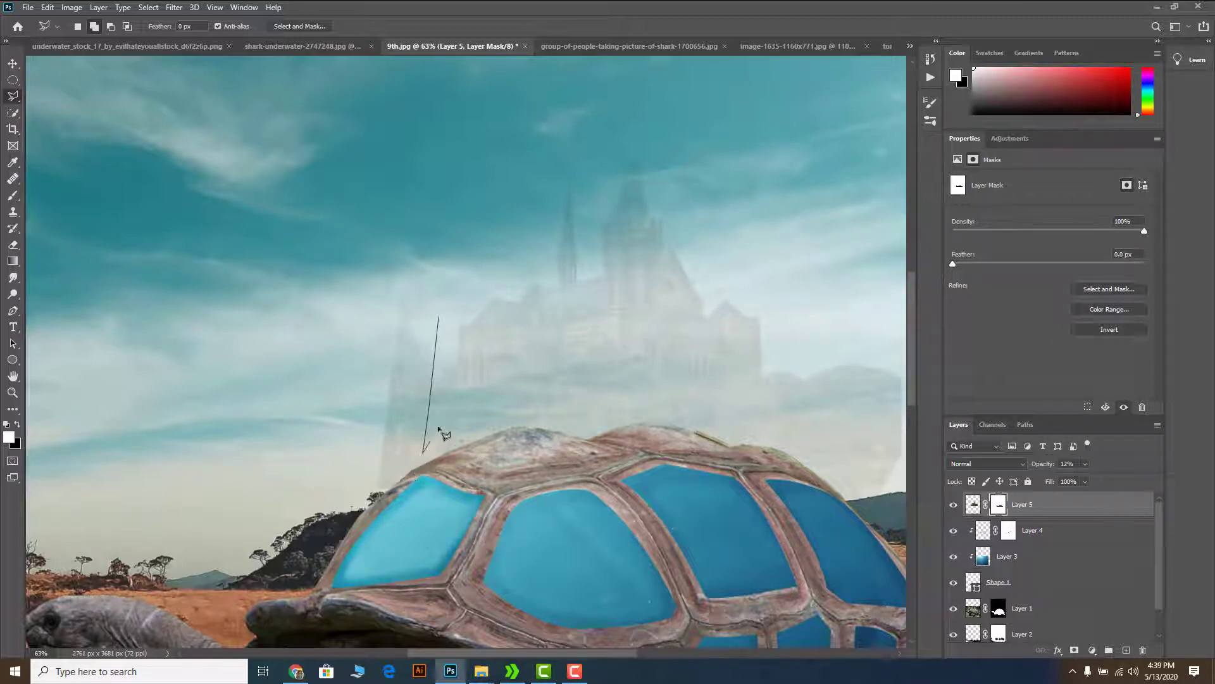
key("Escape")
key("Delete")
key("ctrl+z")
Step: Outline the building layer's left-hand strip beside the trees with the Polygonal Lasso and fill it black on the mask
scroll(468, 373, "up", 4)
scroll(465, 381, "down", 4)
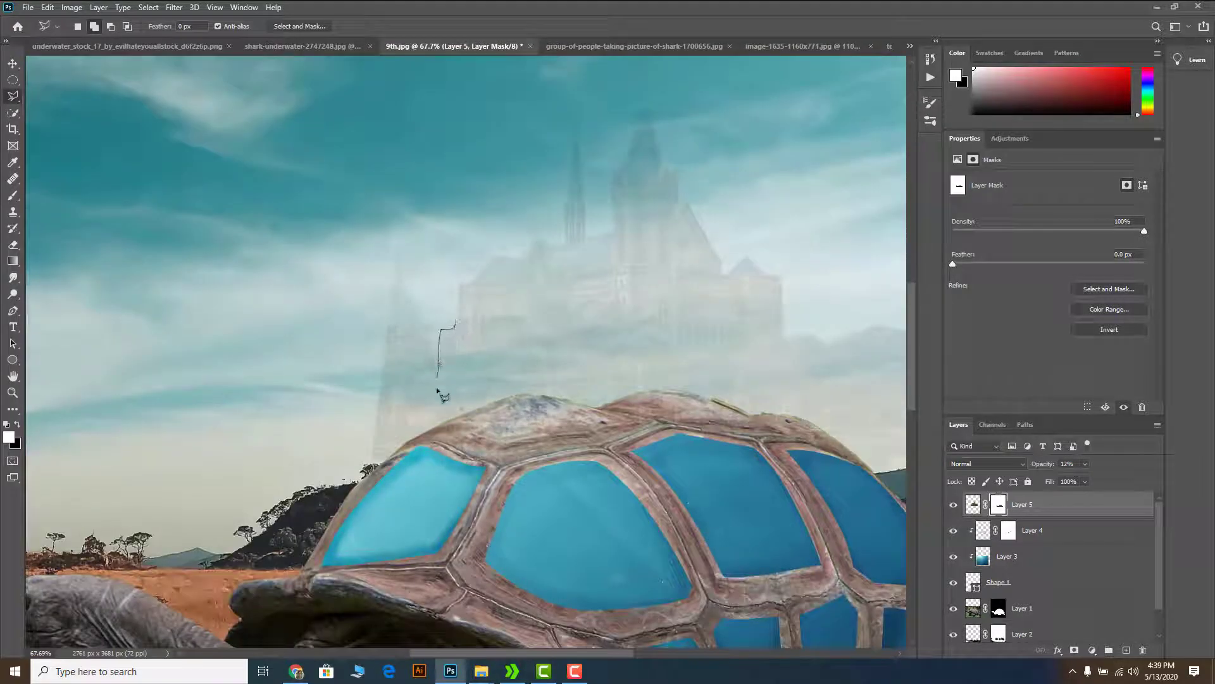
left_click(349, 470)
left_click(338, 442)
left_click(335, 304)
left_click(368, 235)
left_click(414, 233)
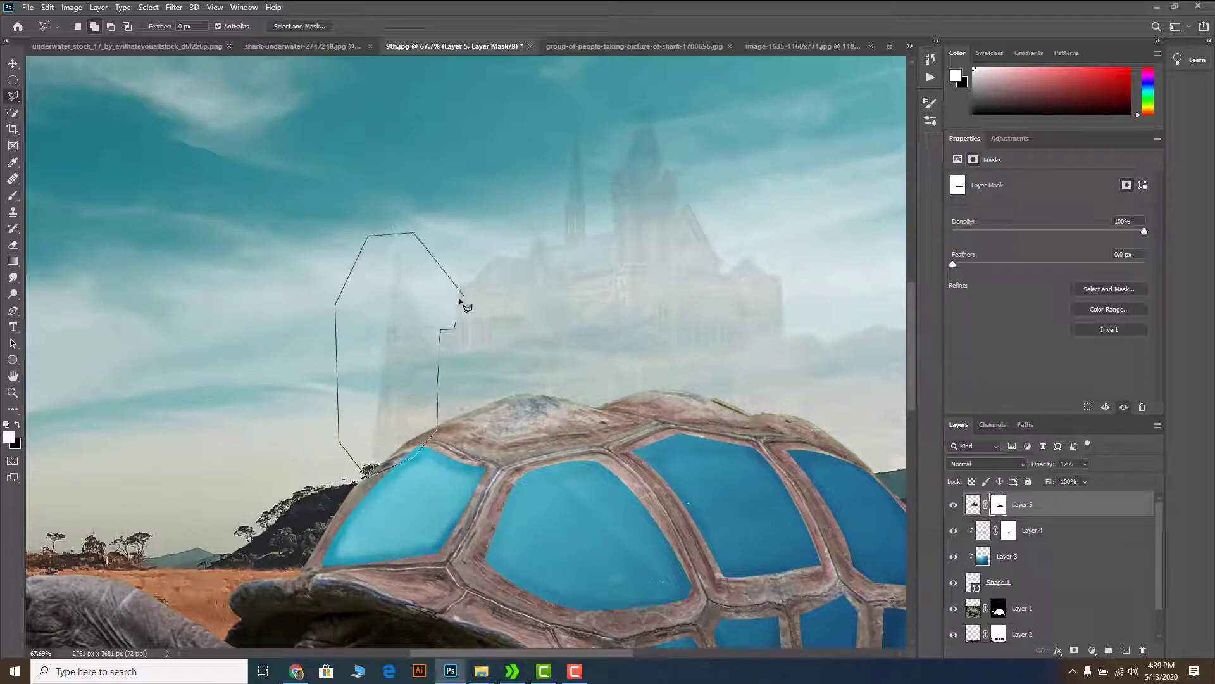
left_click(456, 325)
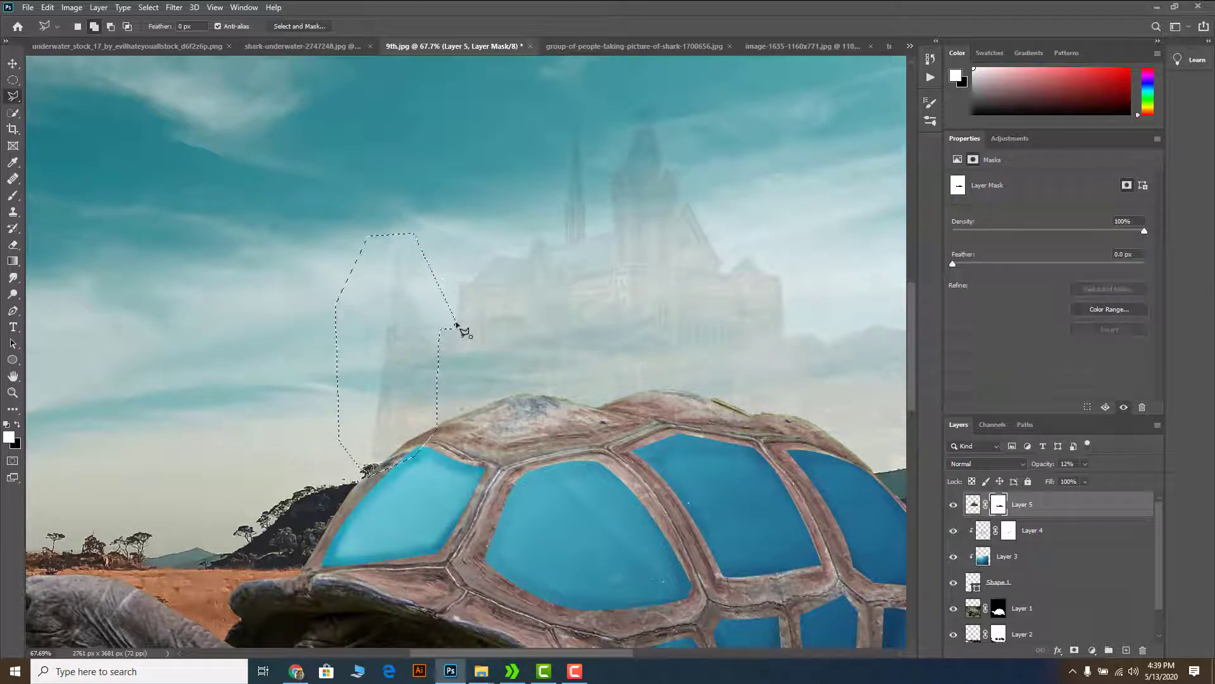
key("Delete")
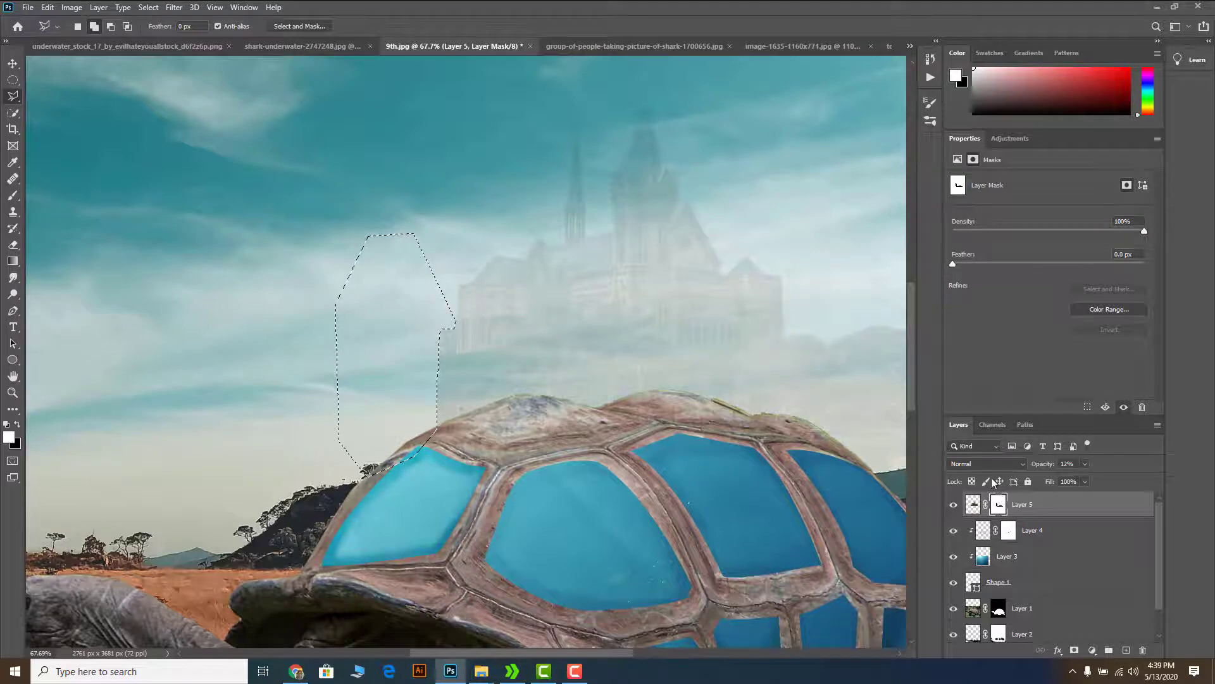
Step: Outline the surplus area beyond the building's right-hand trees with the Polygonal Lasso, hide it on the mask and clear the selection
scroll(627, 332, "down", 4)
scroll(853, 349, "up", 5)
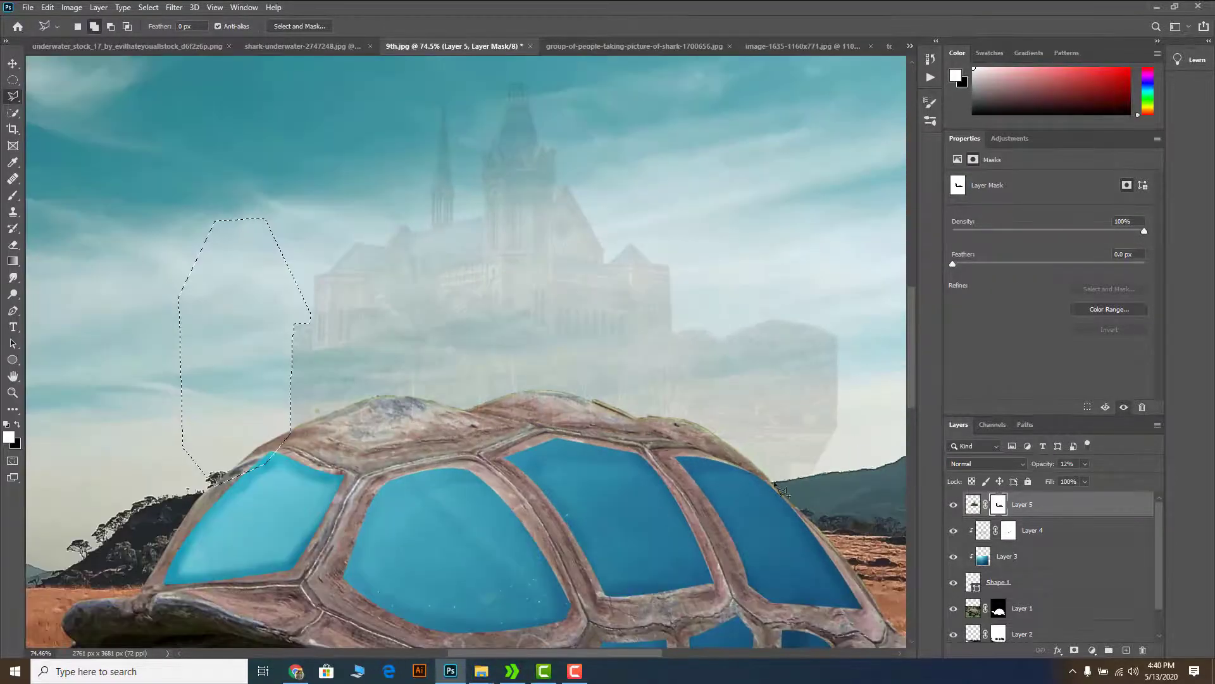
left_click(688, 421)
left_click(712, 361)
left_click(703, 342)
left_click(689, 337)
left_click(682, 327)
left_click(747, 258)
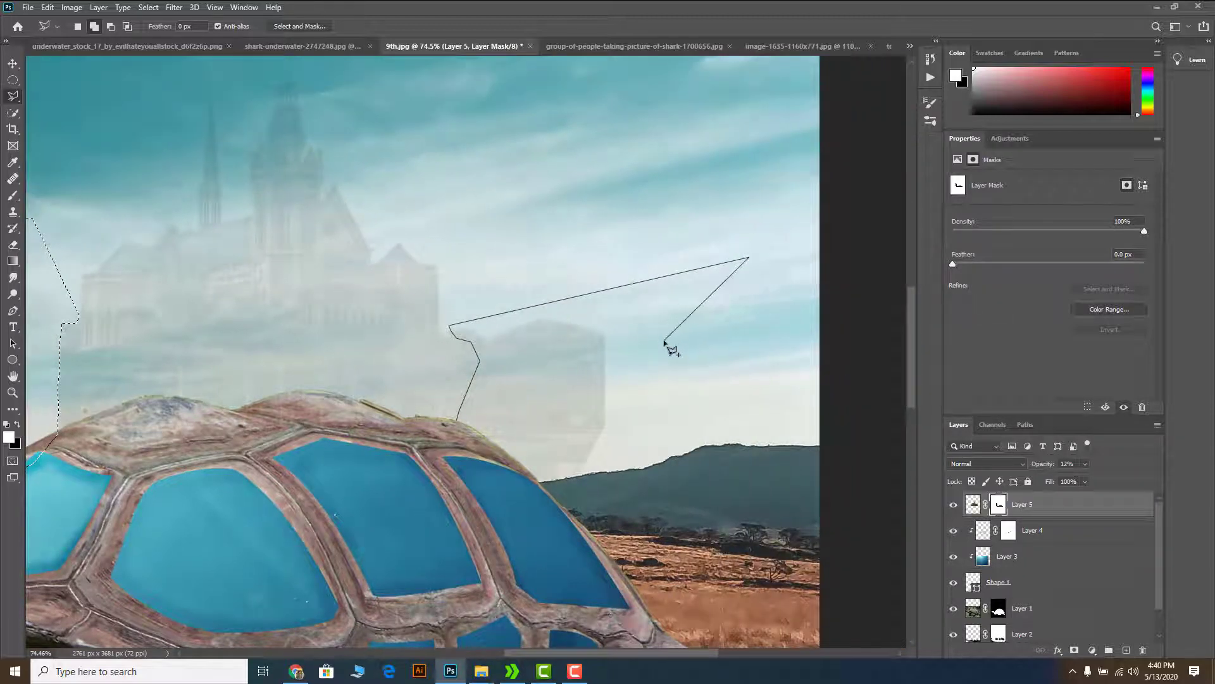
left_click(663, 345)
left_click(618, 496)
left_click(562, 510)
left_click(503, 496)
left_click(461, 423)
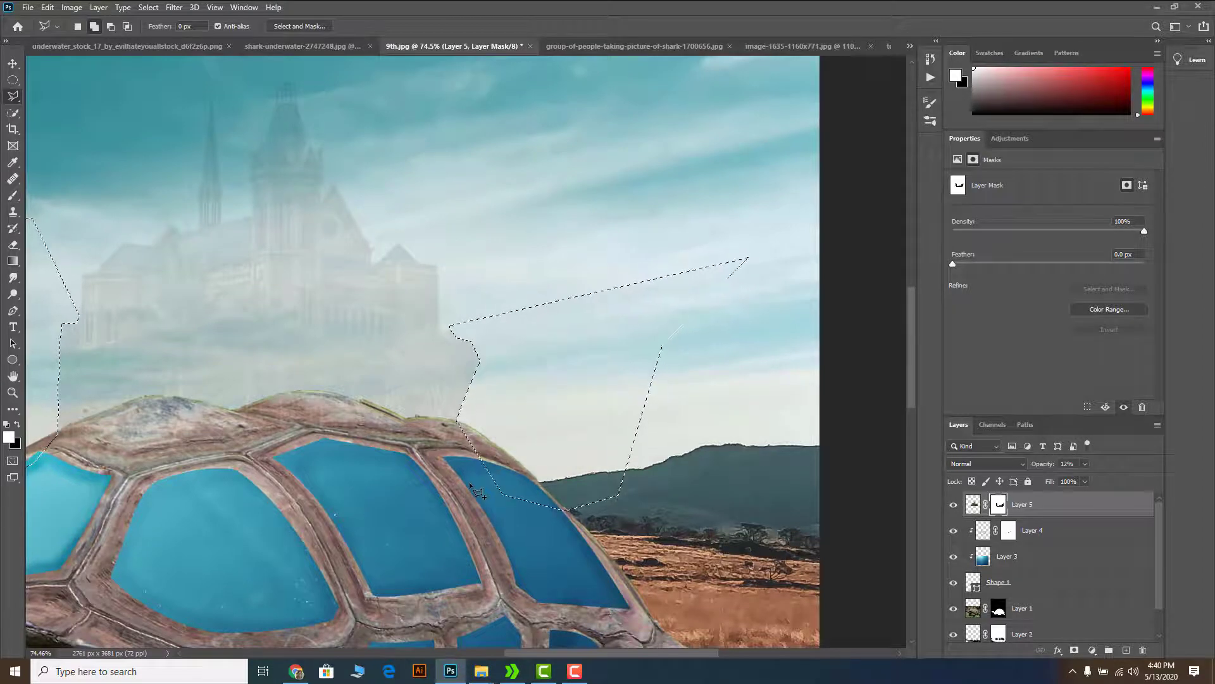
scroll(602, 322, "down", 5)
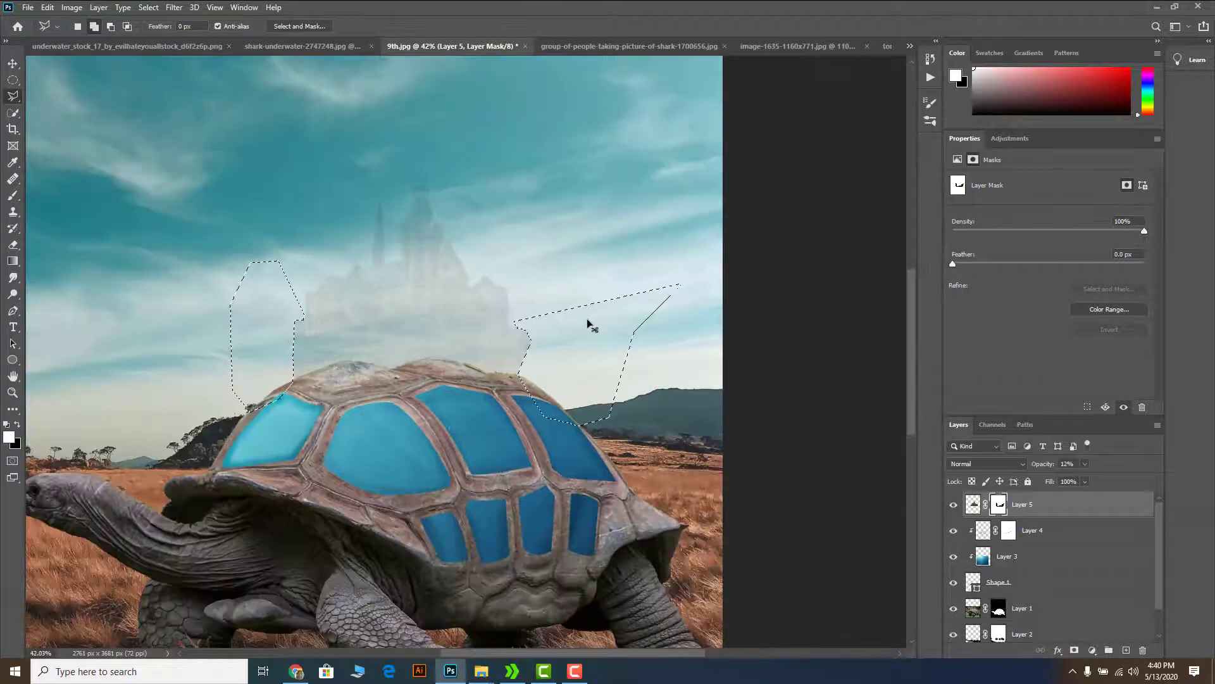
key("ctrl+d")
Step: Raise the building layer's opacity to 100%
scroll(403, 316, "up", 5)
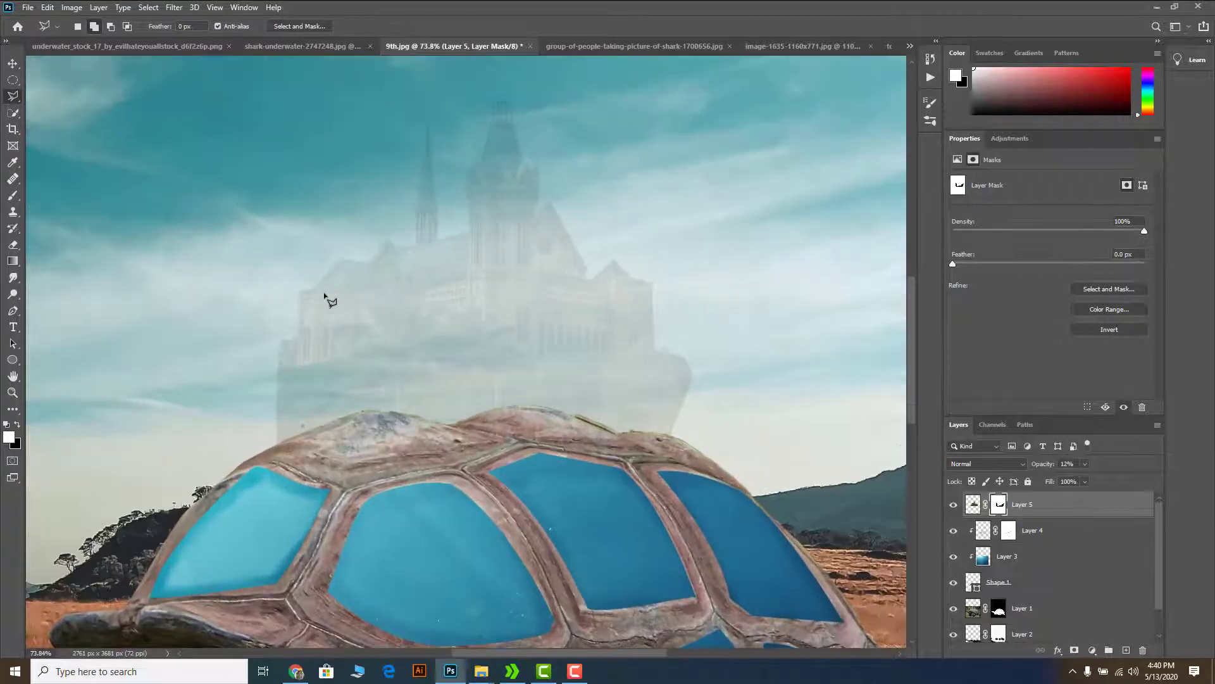
left_click_drag(1117, 476, 1129, 481)
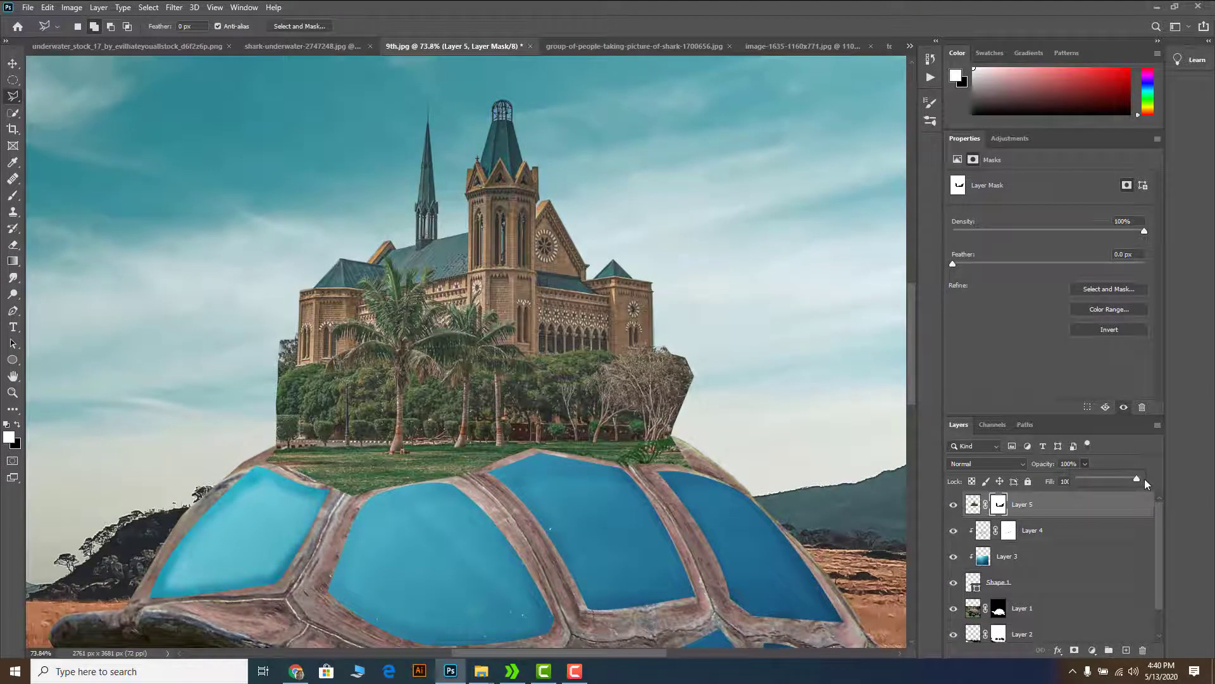
scroll(894, 457, "up", 2)
scroll(576, 373, "down", 3)
scroll(322, 358, "up", 3)
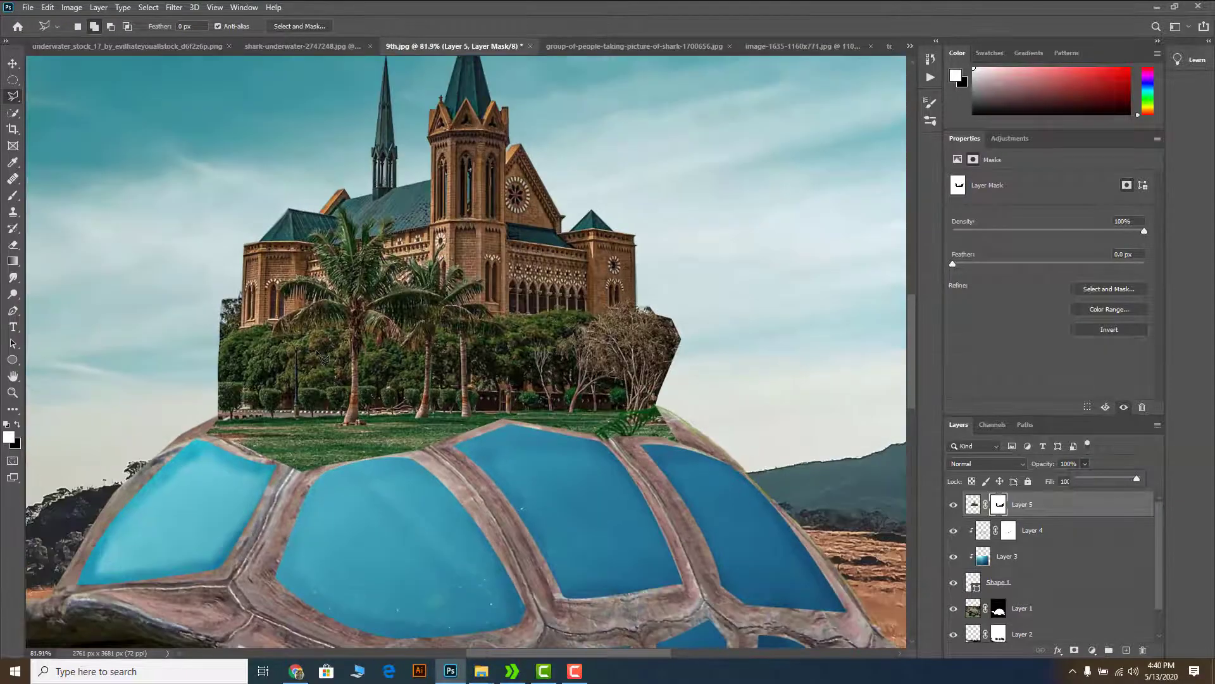
Step: Set the Brush to 100% opacity and paint white on the building's mask to restore the trees and grass along its right edge
left_click(13, 195)
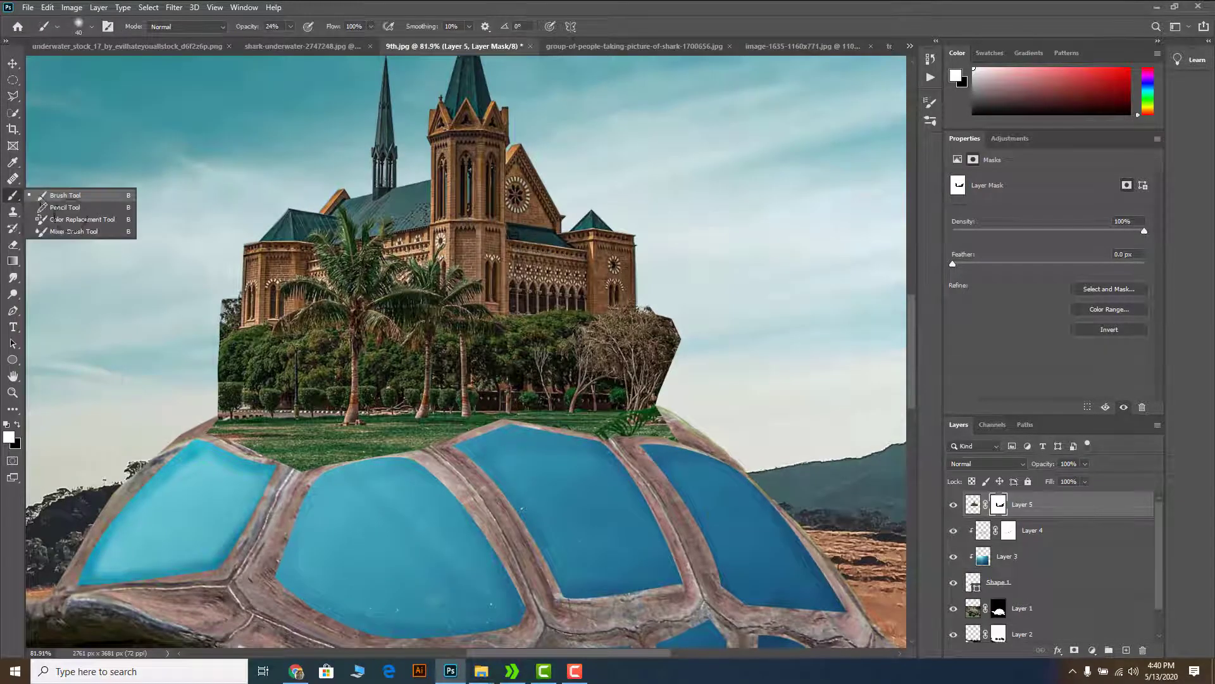
left_click(41, 199)
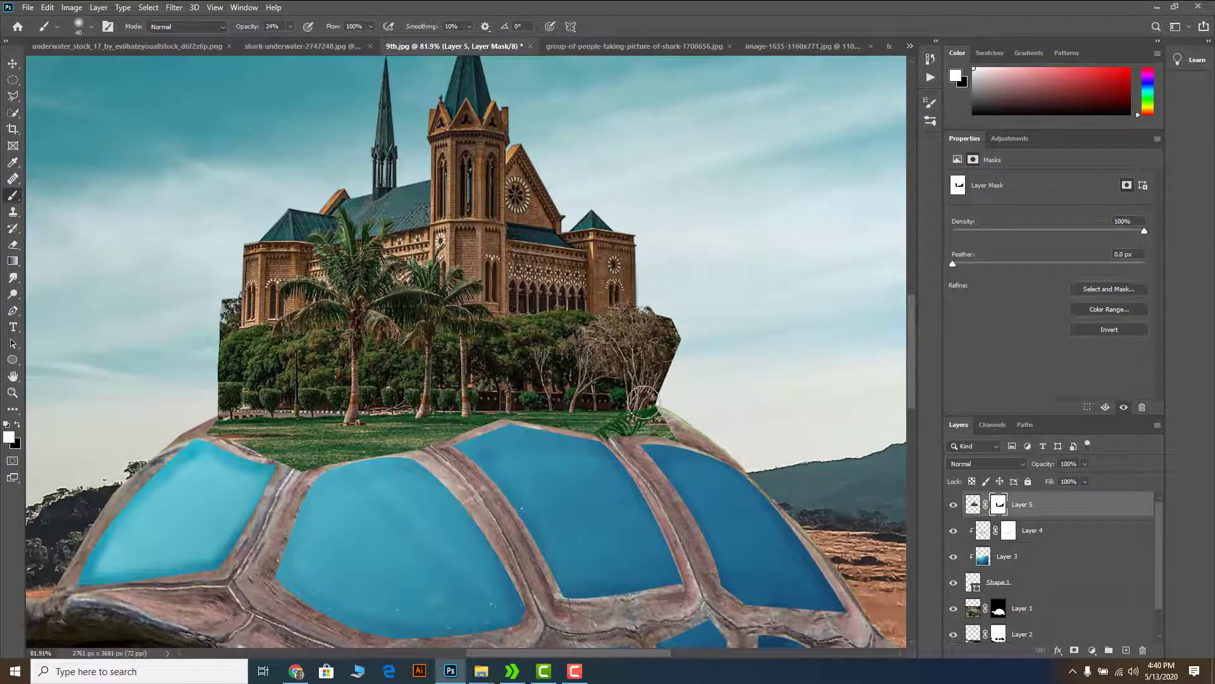
key("x")
mouse_move(672, 418)
left_mouse_down()
mouse_move(650, 415)
mouse_move(672, 422)
mouse_move(662, 405)
mouse_move(677, 386)
left_mouse_up()
key("x")
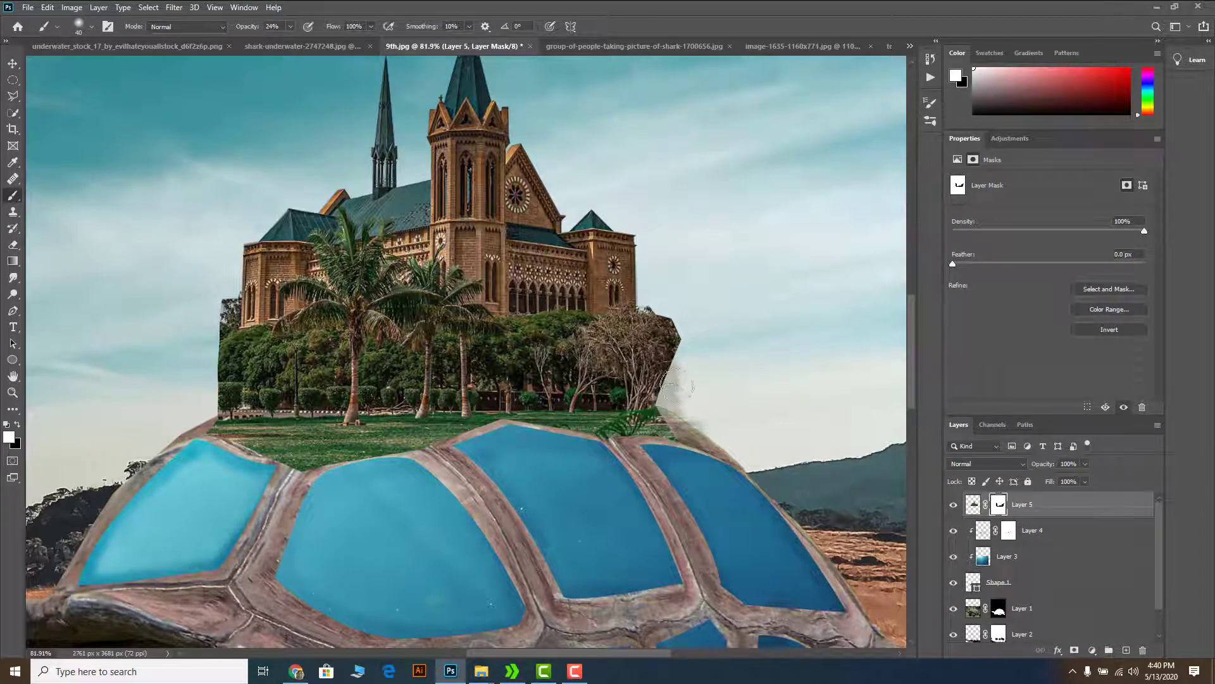
left_click(290, 26)
left_click_drag(291, 40, 365, 43)
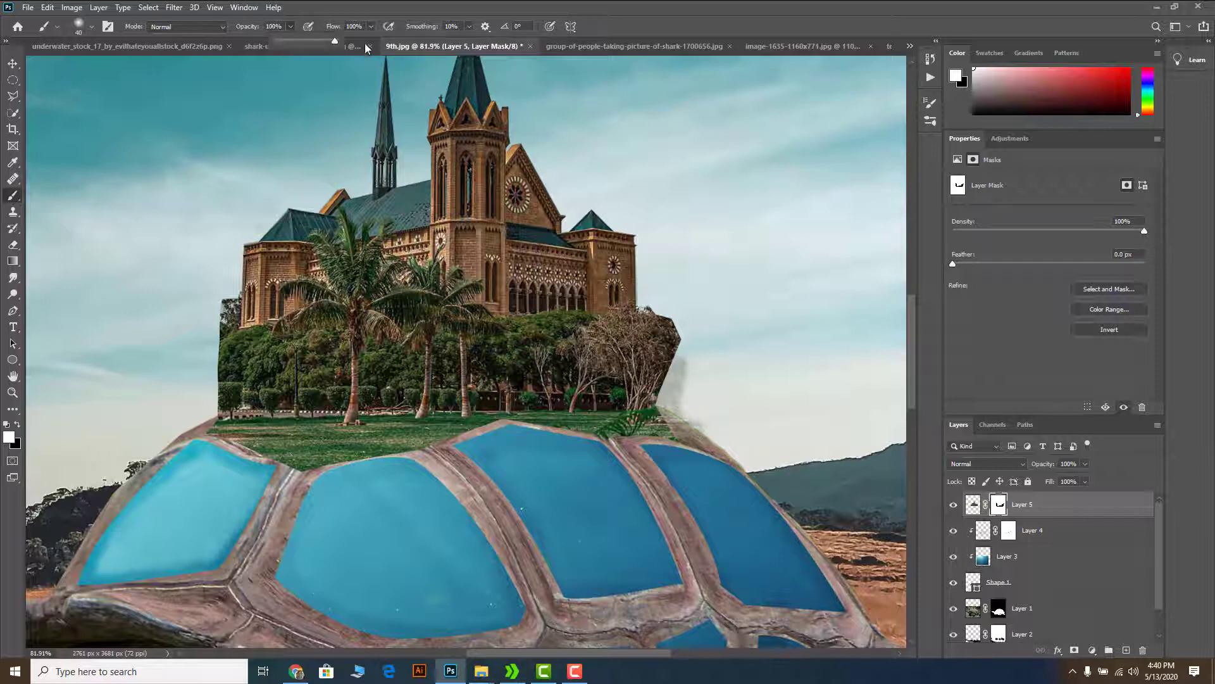
mouse_move(684, 437)
left_mouse_down()
mouse_move(667, 394)
mouse_move(675, 349)
mouse_move(647, 315)
mouse_move(678, 397)
mouse_move(737, 463)
mouse_move(688, 402)
mouse_move(682, 341)
mouse_move(643, 315)
mouse_move(679, 334)
left_mouse_up()
mouse_move(689, 383)
left_mouse_down()
mouse_move(749, 483)
mouse_move(649, 417)
left_mouse_up()
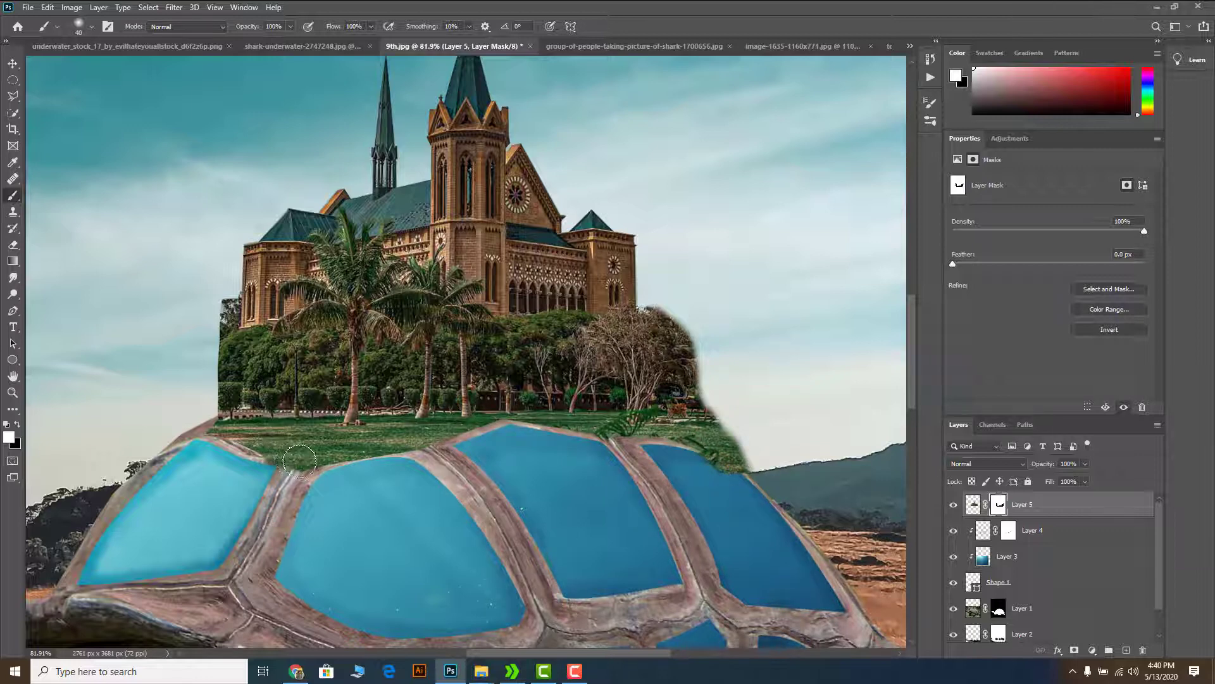
Step: Paint white on the mask to bring back the lawn at the building's left end and above the first shell plates
mouse_move(299, 461)
left_mouse_down()
mouse_move(290, 471)
mouse_move(244, 425)
mouse_move(234, 440)
mouse_move(184, 433)
left_mouse_up()
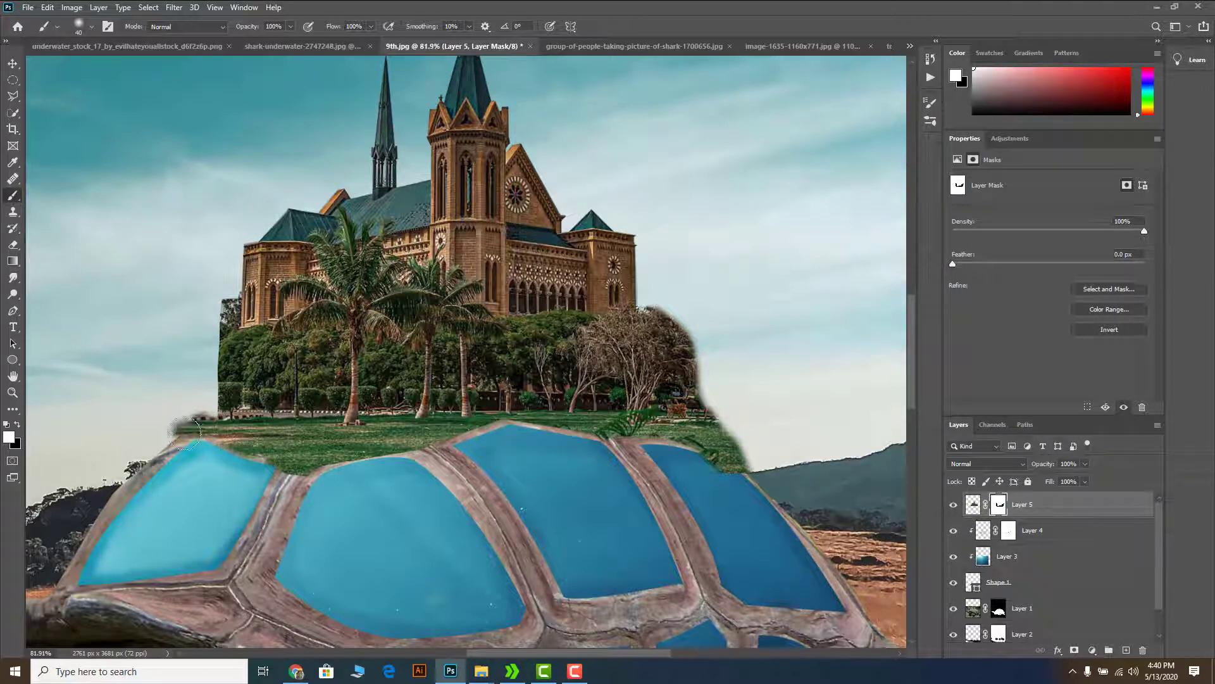
scroll(139, 400, "up", 5)
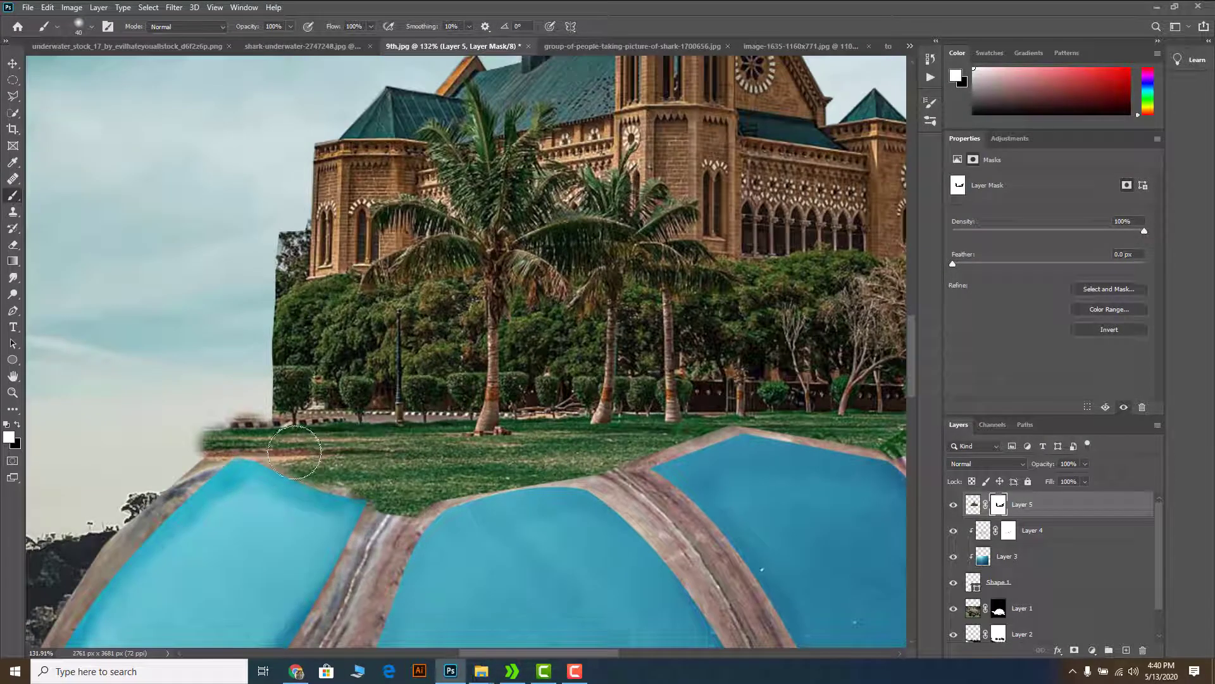
mouse_move(351, 483)
left_mouse_down()
mouse_move(446, 482)
mouse_move(437, 485)
left_mouse_up()
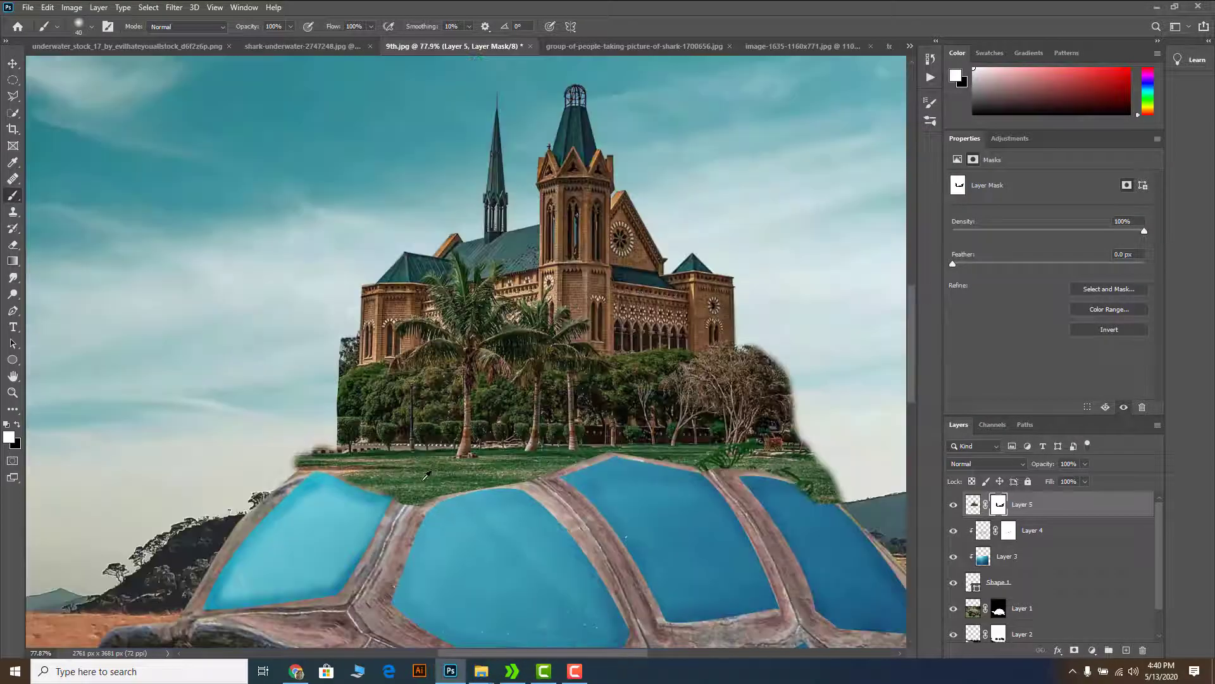
scroll(432, 486, "down", 3)
scroll(328, 452, "up", 5)
Step: Reshape the garden's left end on the mask, alternating black and white to restore the trees and round off their edge
key("x")
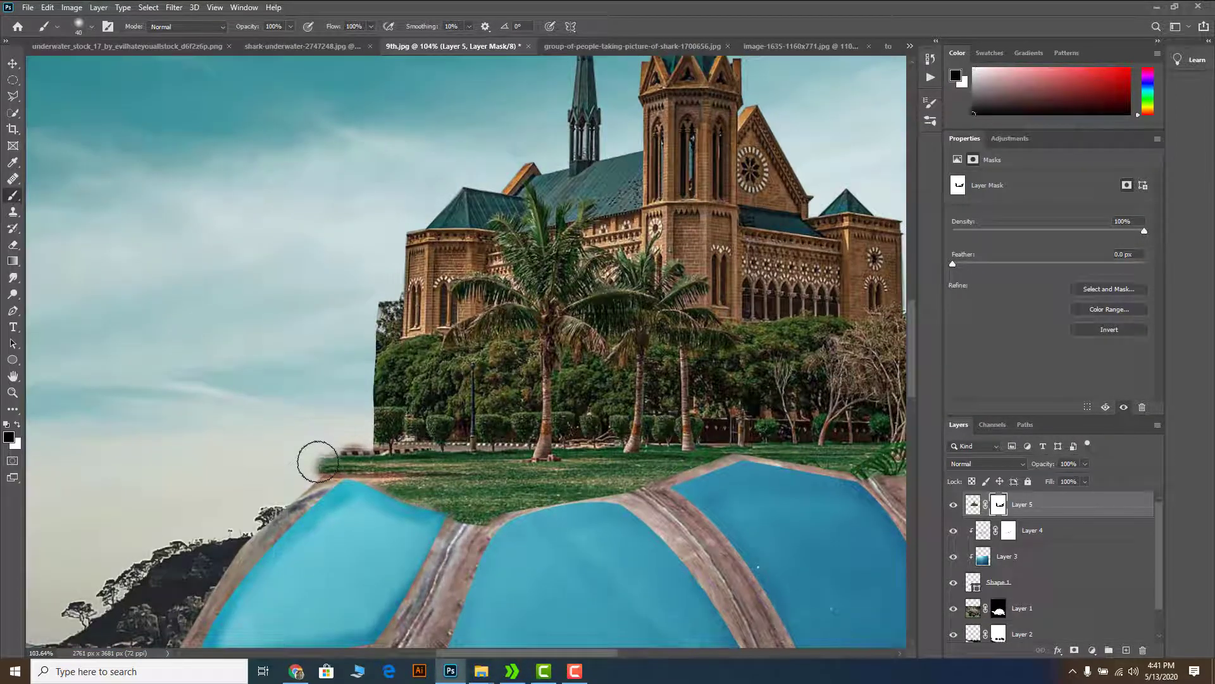
mouse_move(326, 462)
left_mouse_down()
mouse_move(356, 443)
mouse_move(361, 400)
mouse_move(373, 442)
mouse_move(383, 305)
mouse_move(373, 358)
mouse_move(340, 340)
mouse_move(366, 360)
mouse_move(375, 443)
mouse_move(383, 423)
mouse_move(352, 374)
mouse_move(348, 429)
mouse_move(332, 407)
mouse_move(350, 449)
mouse_move(369, 450)
mouse_move(268, 505)
mouse_move(300, 467)
mouse_move(285, 496)
mouse_move(298, 393)
left_mouse_up()
key("x")
key("x")
Step: Paint black on the mask to clear grass overlapping the rims of the two leftmost upper shell plates
scroll(299, 392, "down", 3, "alt")
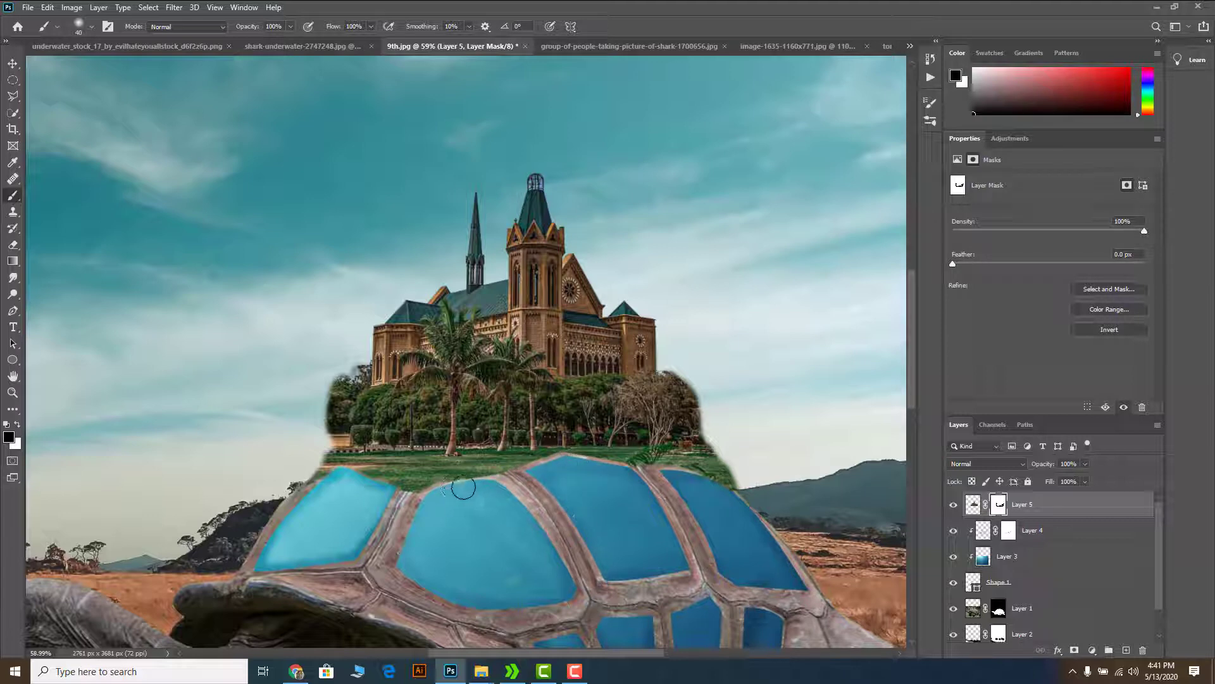
left_click_drag(454, 485, 474, 483)
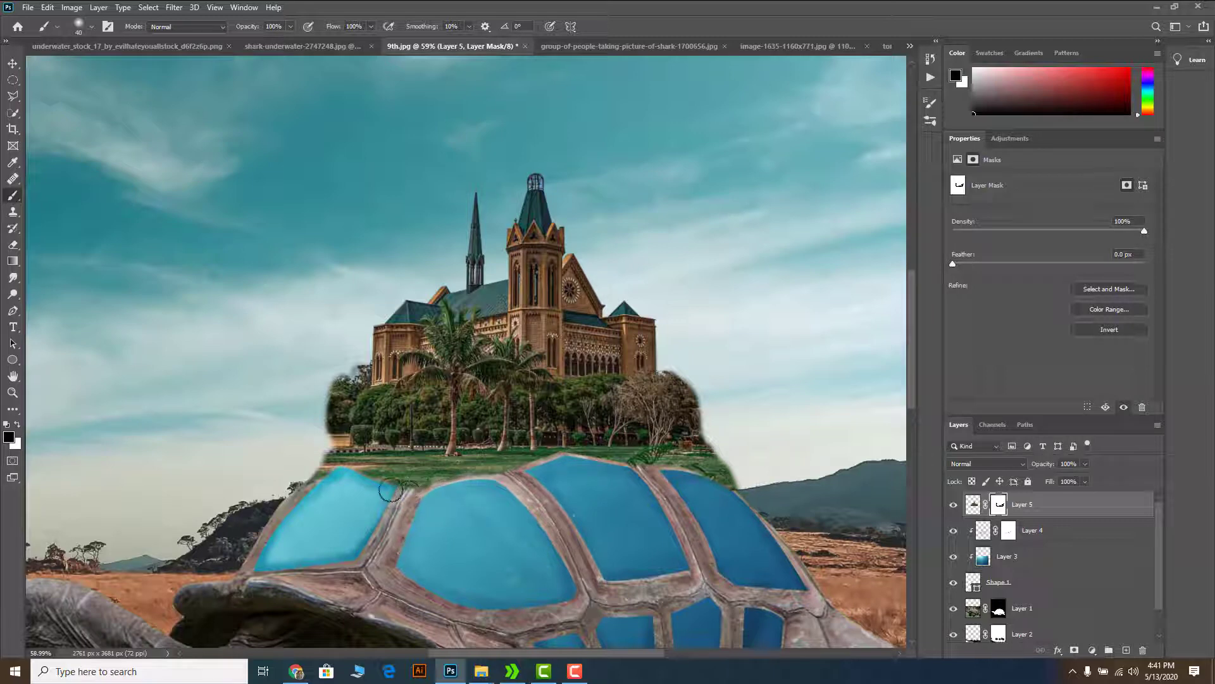
left_click_drag(369, 483, 353, 477)
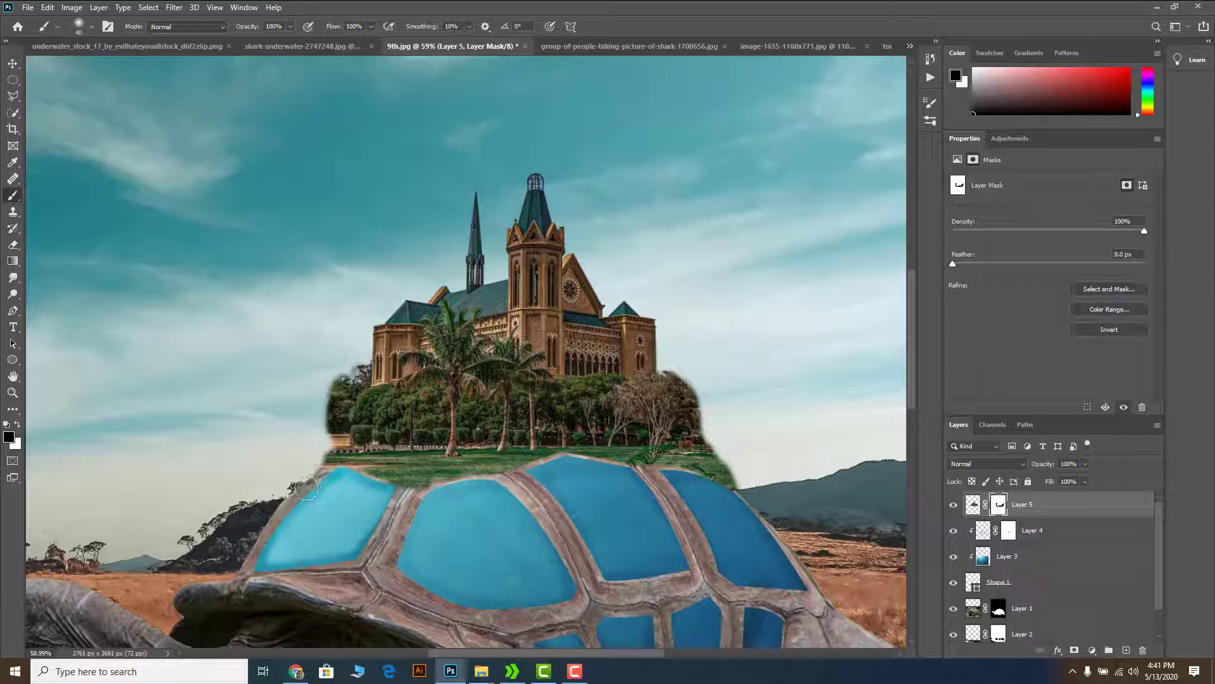
left_click_drag(310, 487, 320, 456)
scroll(348, 450, "down", 5)
scroll(437, 391, "up", 2)
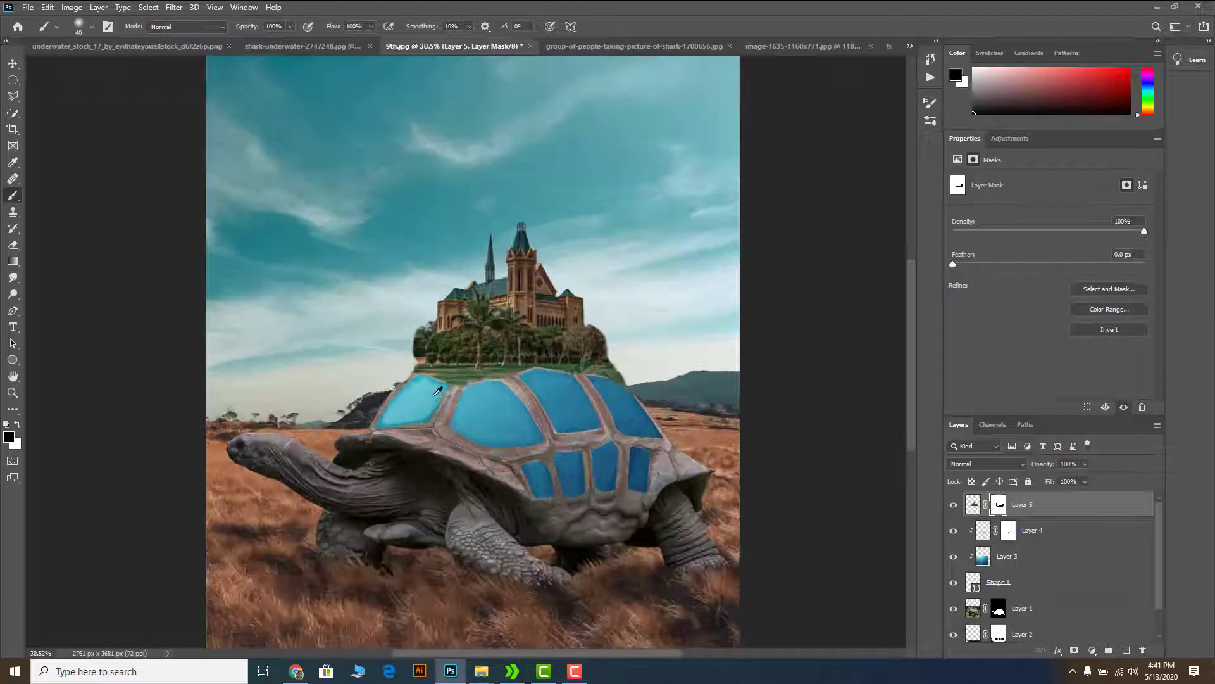
Step: Choose the char_grass47.png grass brush for the building's mask
scroll(423, 349, "up", 5)
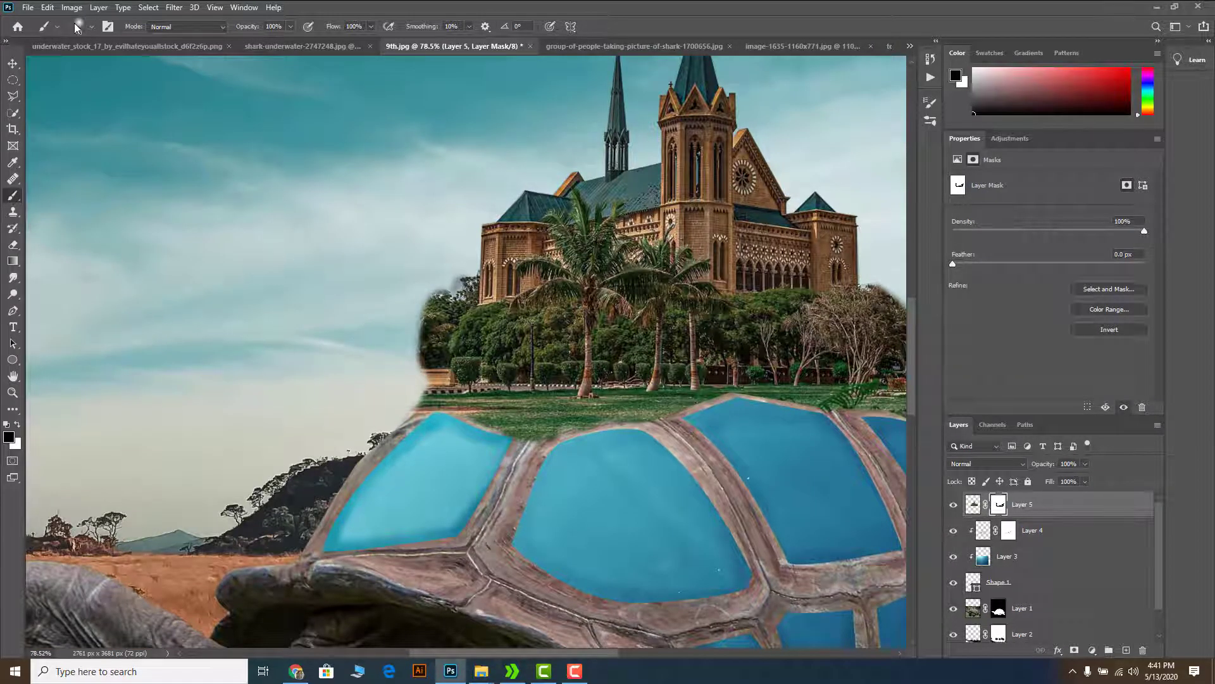
left_click(59, 27)
left_click(46, 29)
left_click(89, 31)
left_click(127, 125)
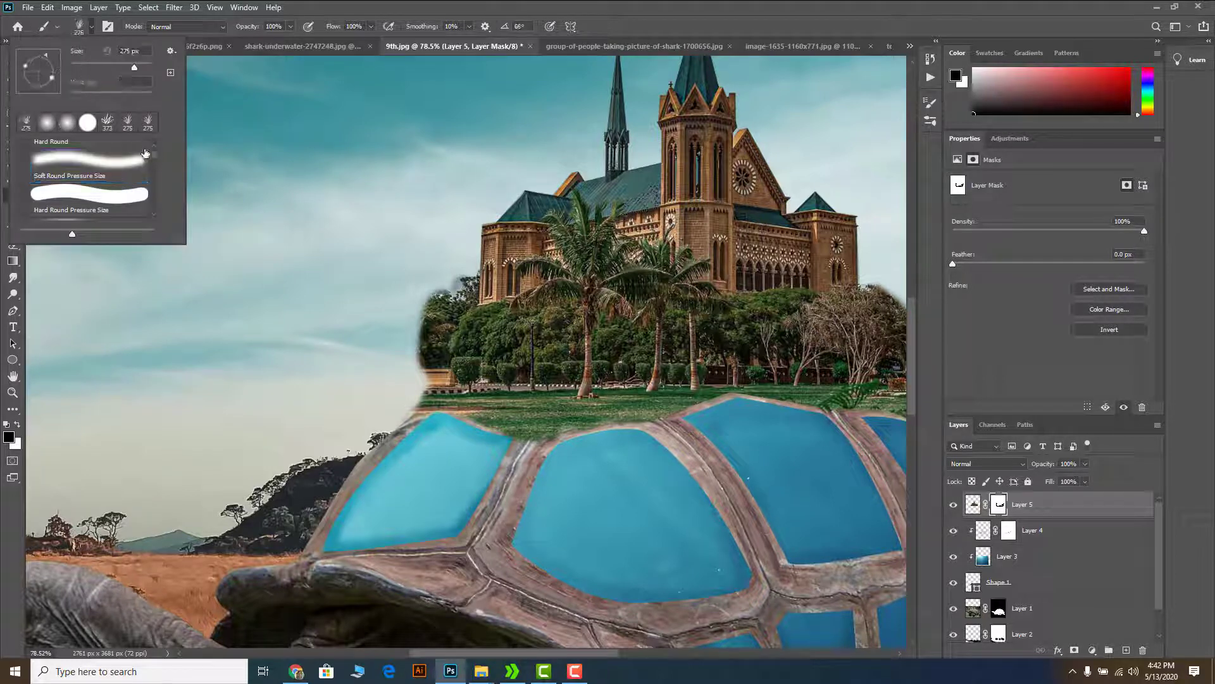
left_click_drag(155, 156, 150, 206)
scroll(147, 209, "up", 3)
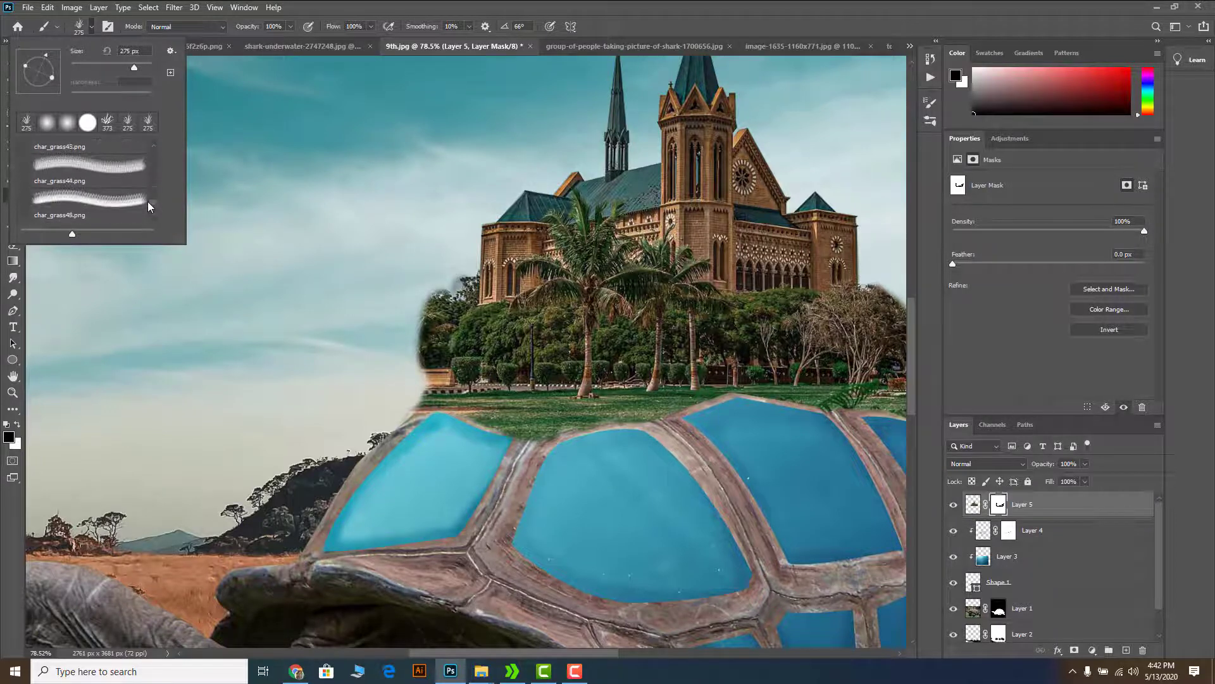
scroll(147, 203, "down", 1)
left_click(146, 201)
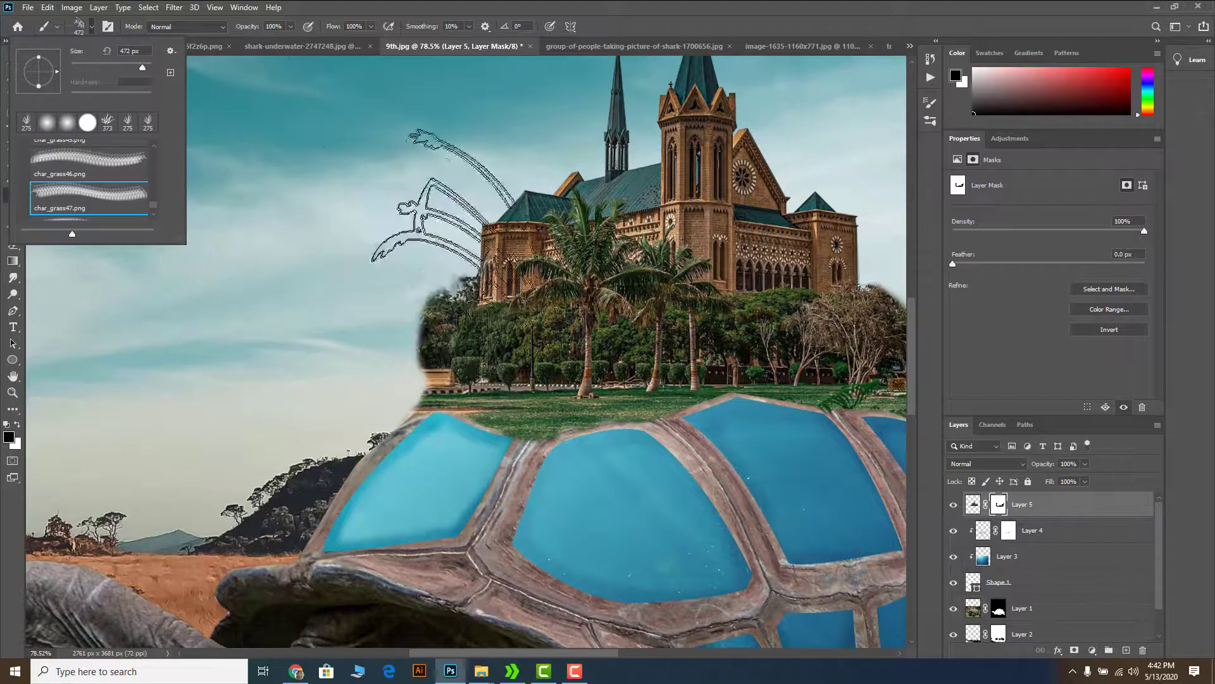
Step: Shrink the grass brush and stamp it on the mask to give the garden's outer edges a ragged foliage outline
left_click(355, 220)
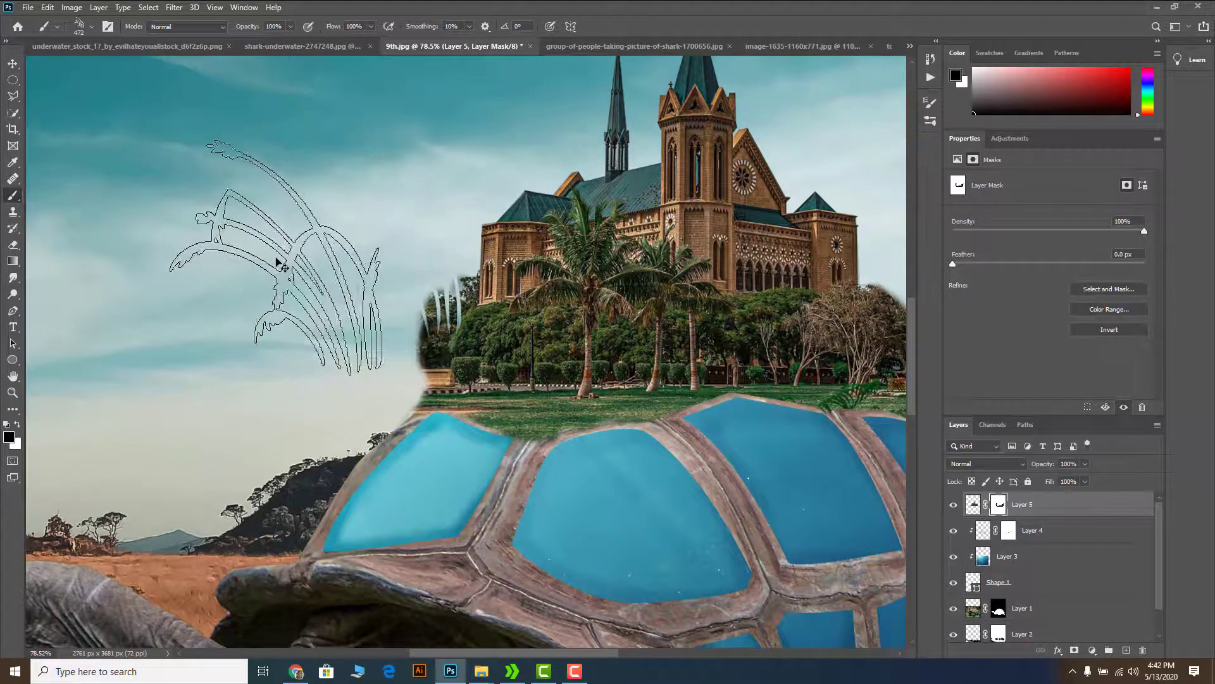
key("bracketleft")
key("bracketleft")
key("bracketleft")
key("bracketleft")
key("bracketleft")
key("bracketleft")
key("bracketleft")
key("bracketleft")
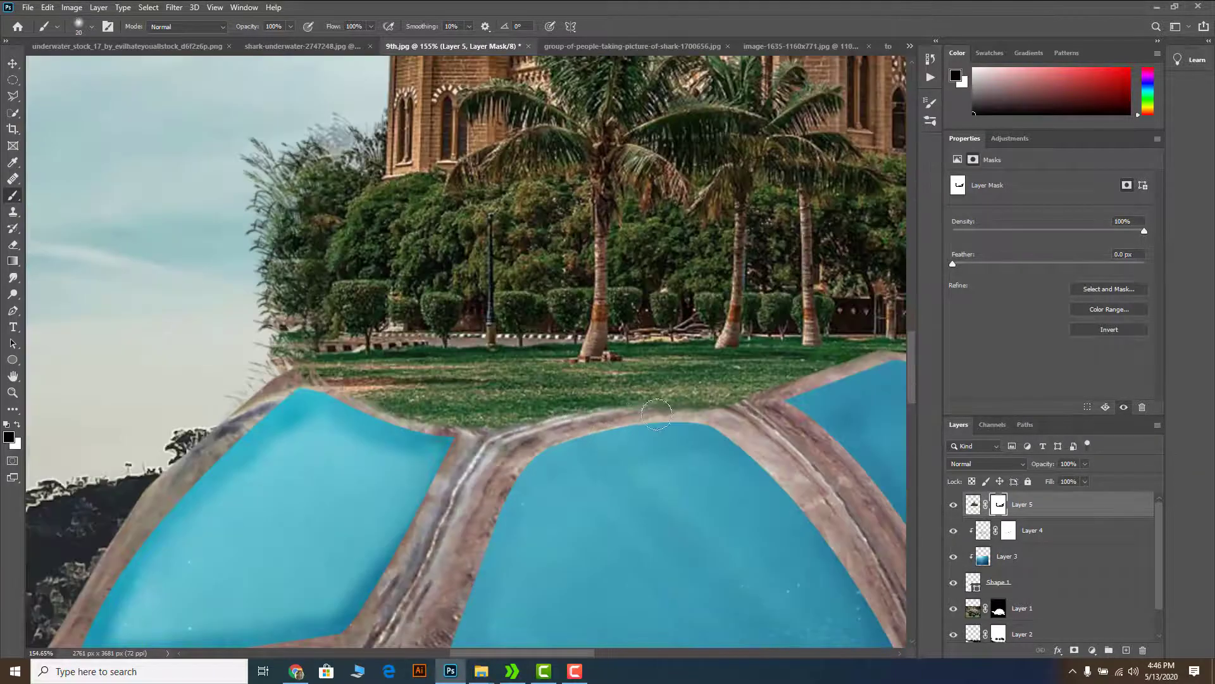
Step: Paint black on the building's mask along the garden's lower edge to clear grass overlapping the rims of the upper shell plates
mouse_move(477, 454)
left_mouse_down()
mouse_move(373, 417)
mouse_move(414, 428)
mouse_move(311, 378)
mouse_move(293, 377)
mouse_move(264, 416)
mouse_move(292, 403)
mouse_move(229, 392)
mouse_move(222, 418)
mouse_move(239, 394)
mouse_move(251, 422)
mouse_move(349, 398)
mouse_move(456, 428)
mouse_move(596, 423)
left_mouse_up()
scroll(471, 440, "down", 5)
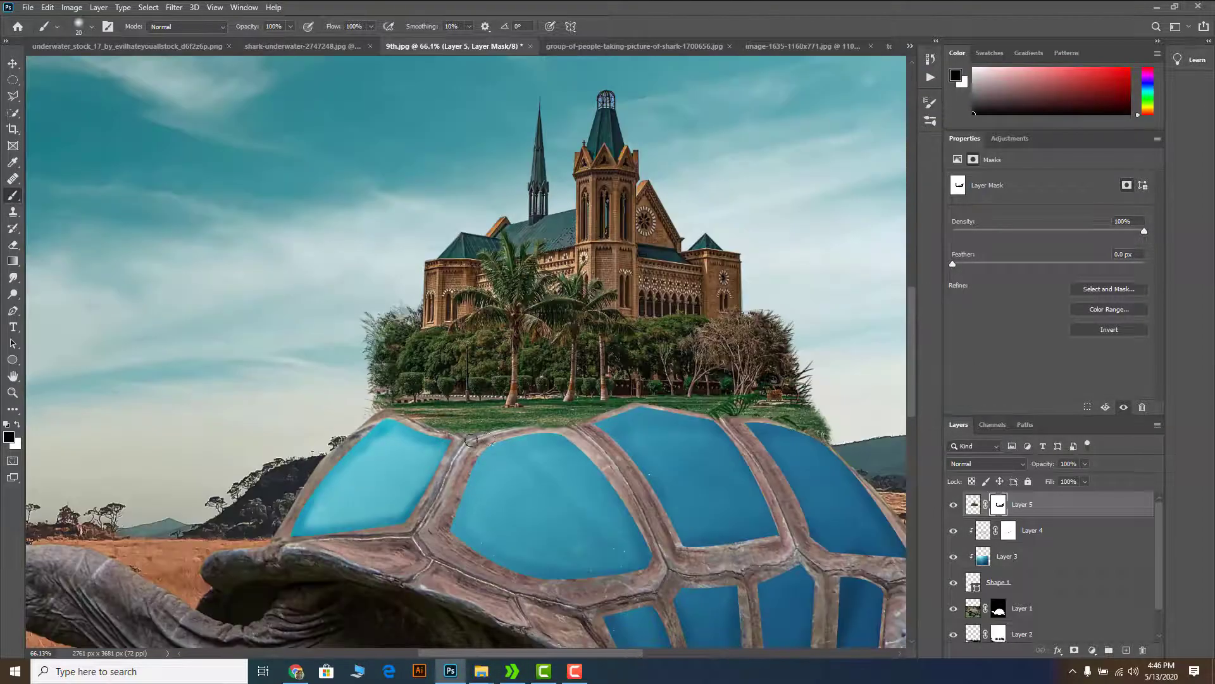
scroll(576, 430, "up", 3)
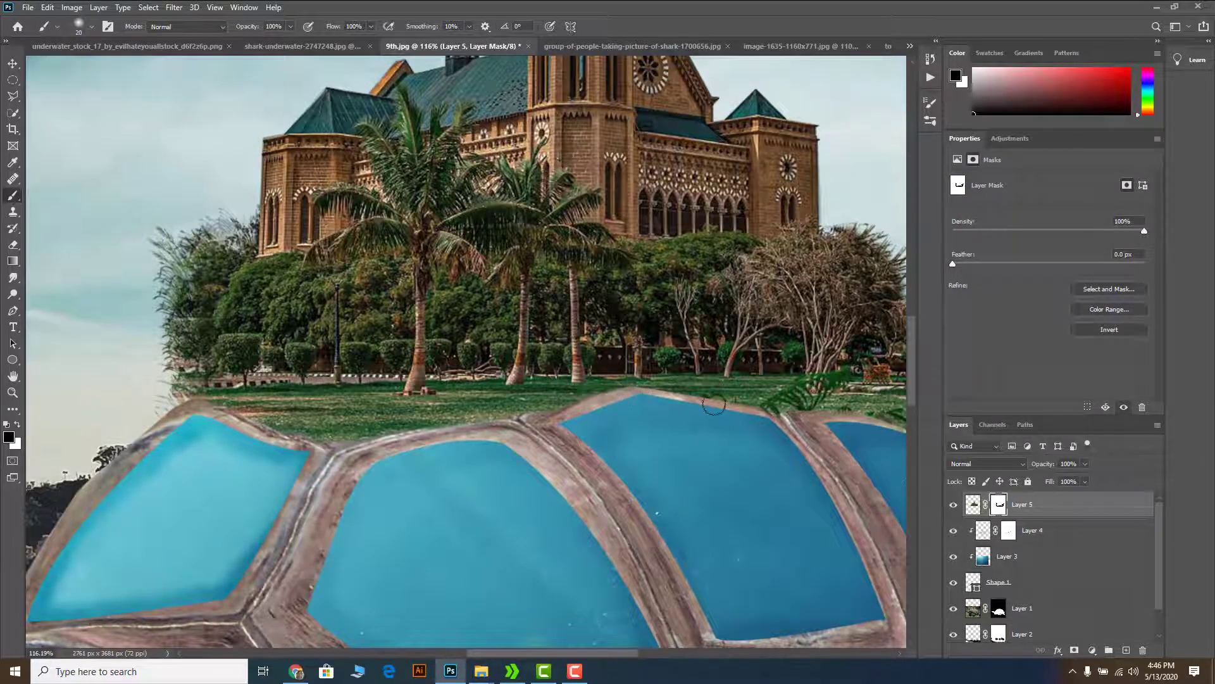
left_click_drag(664, 392, 761, 406)
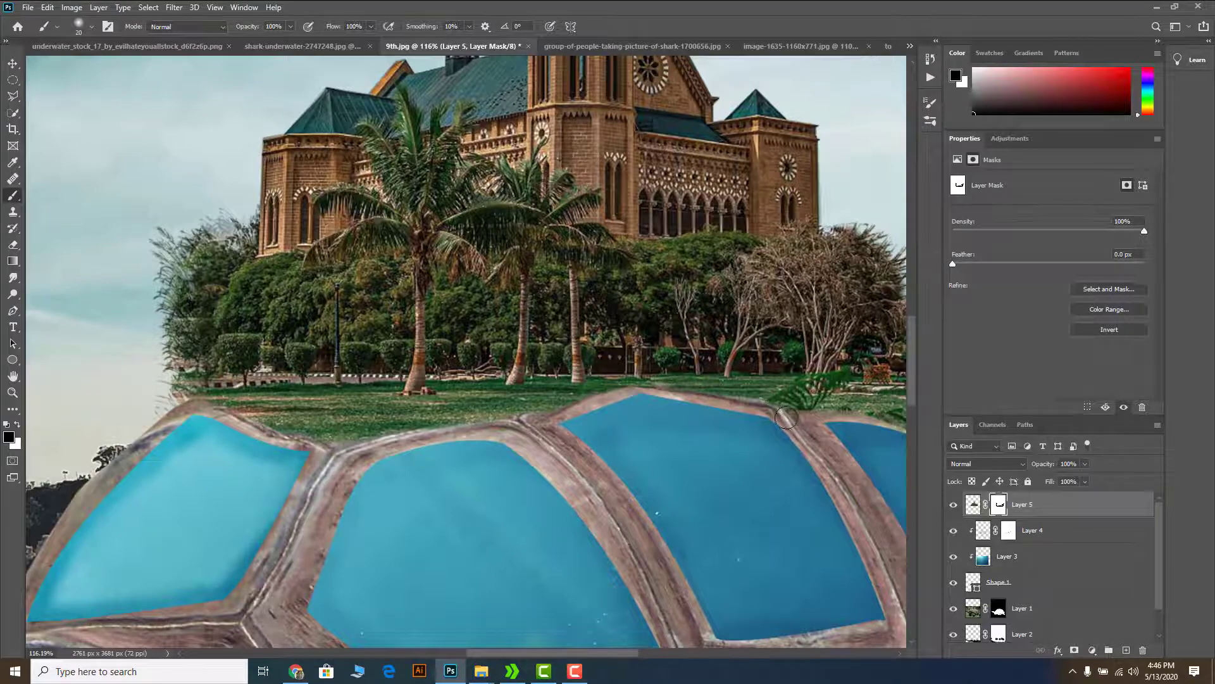
scroll(797, 421, "down", 3)
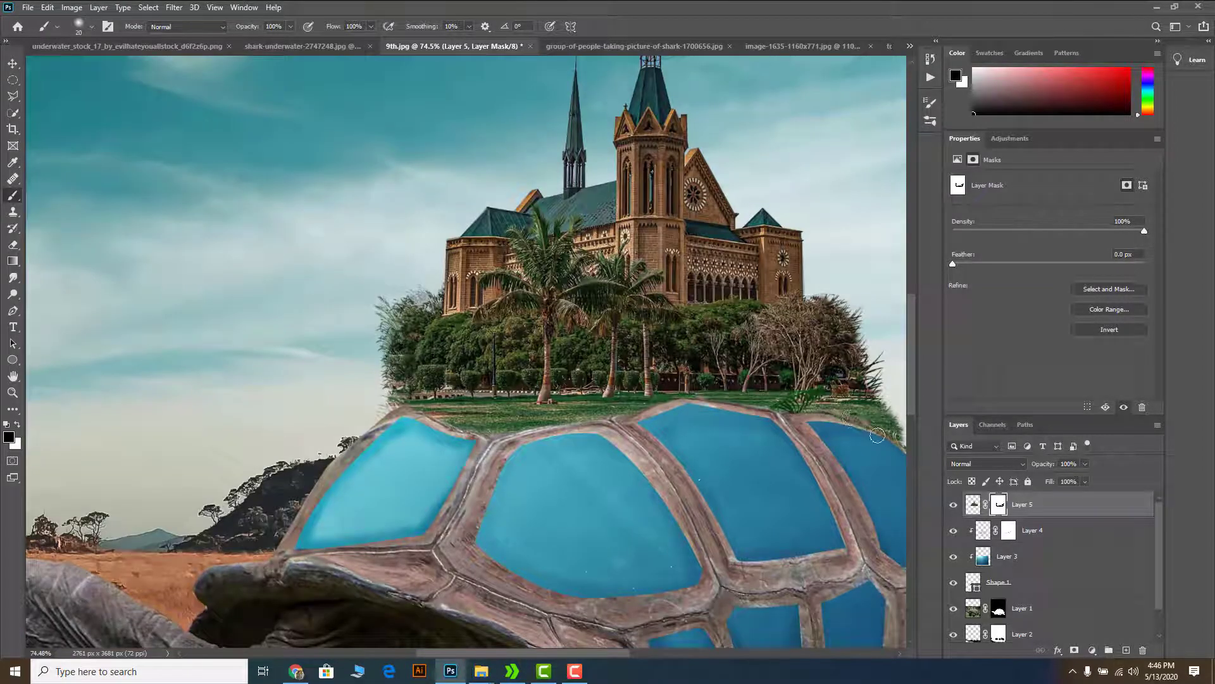
scroll(877, 435, "up", 3)
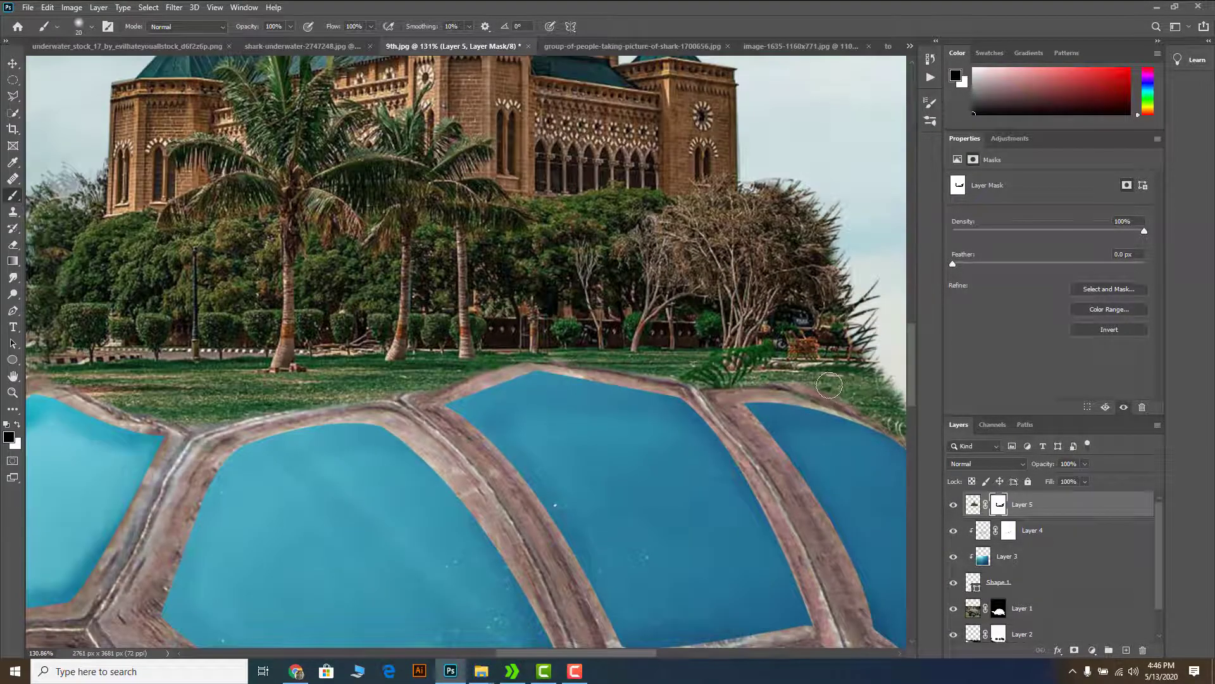
key("c")
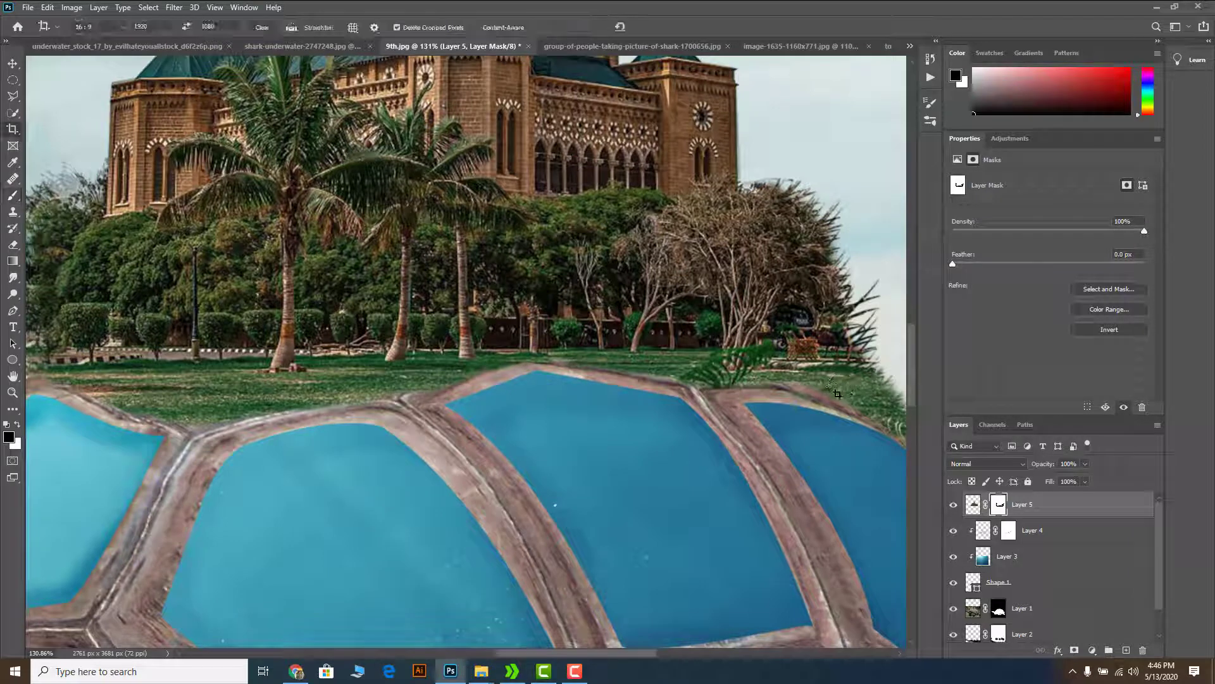
key("b")
key("x")
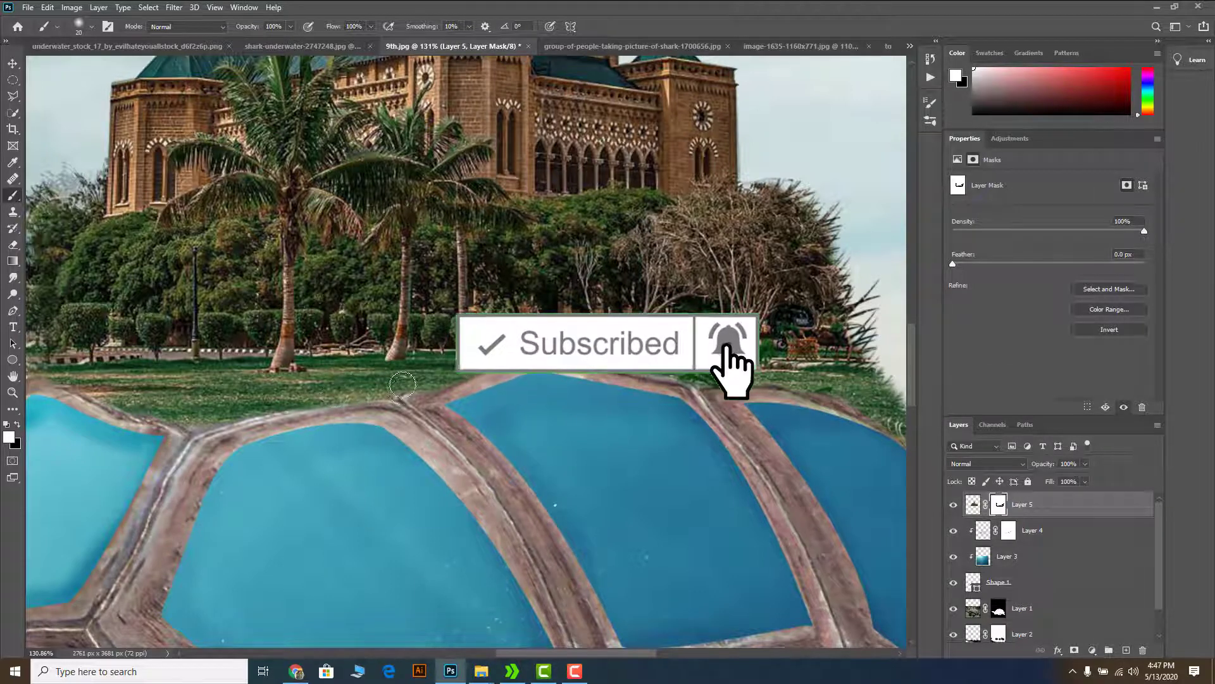
key("x")
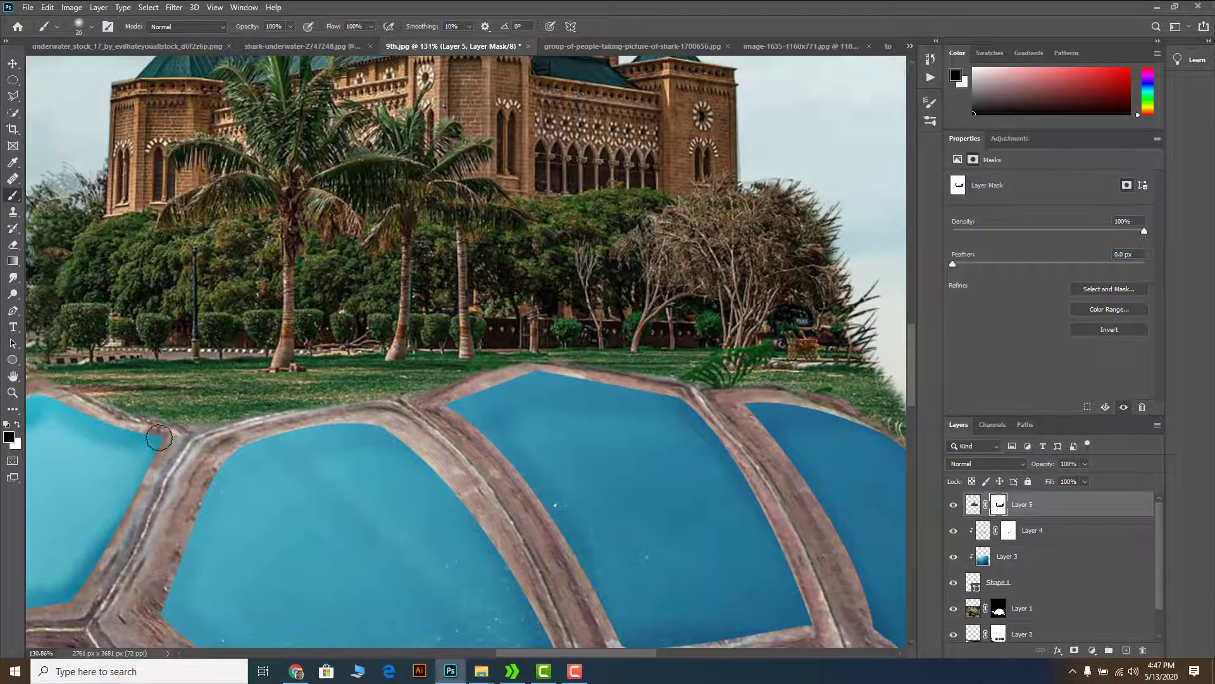
Step: Review the whole composite at several zoom levels and compare it with the building layer hidden and shown
scroll(280, 451, "down", 8)
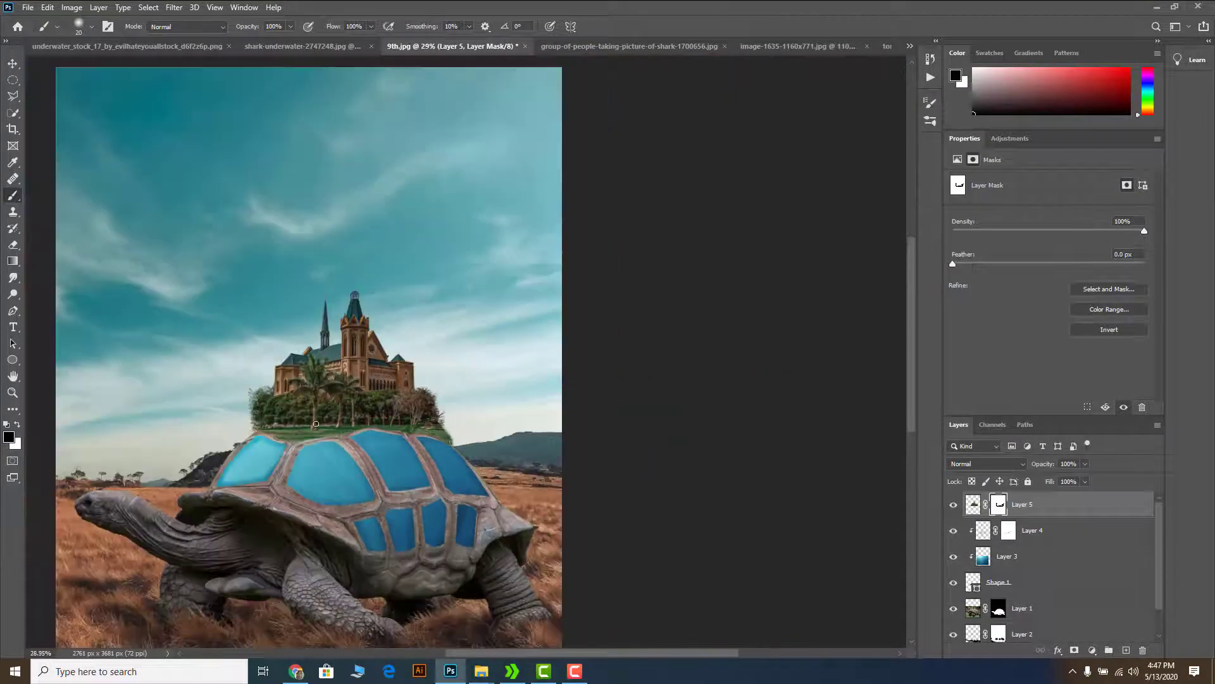
scroll(221, 382, "down", 4)
scroll(449, 394, "up", 6)
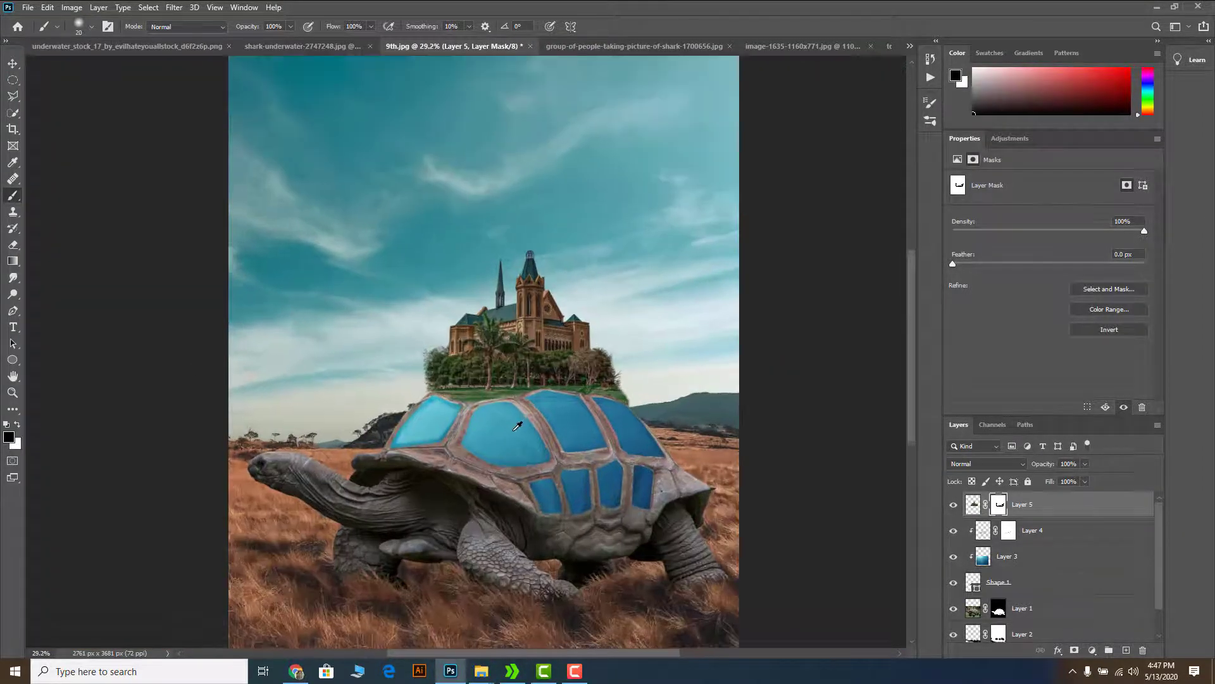
scroll(598, 428, "down", 2)
scroll(603, 427, "up", 2)
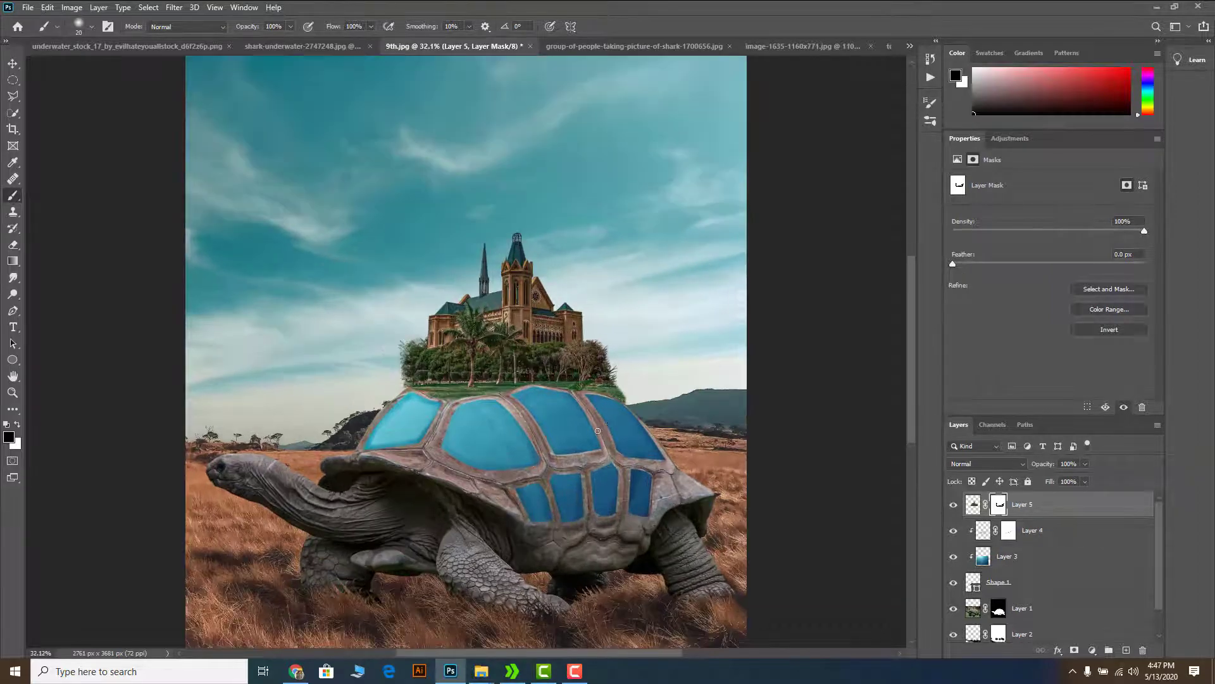
scroll(562, 436, "down", 2)
scroll(439, 414, "up", 3)
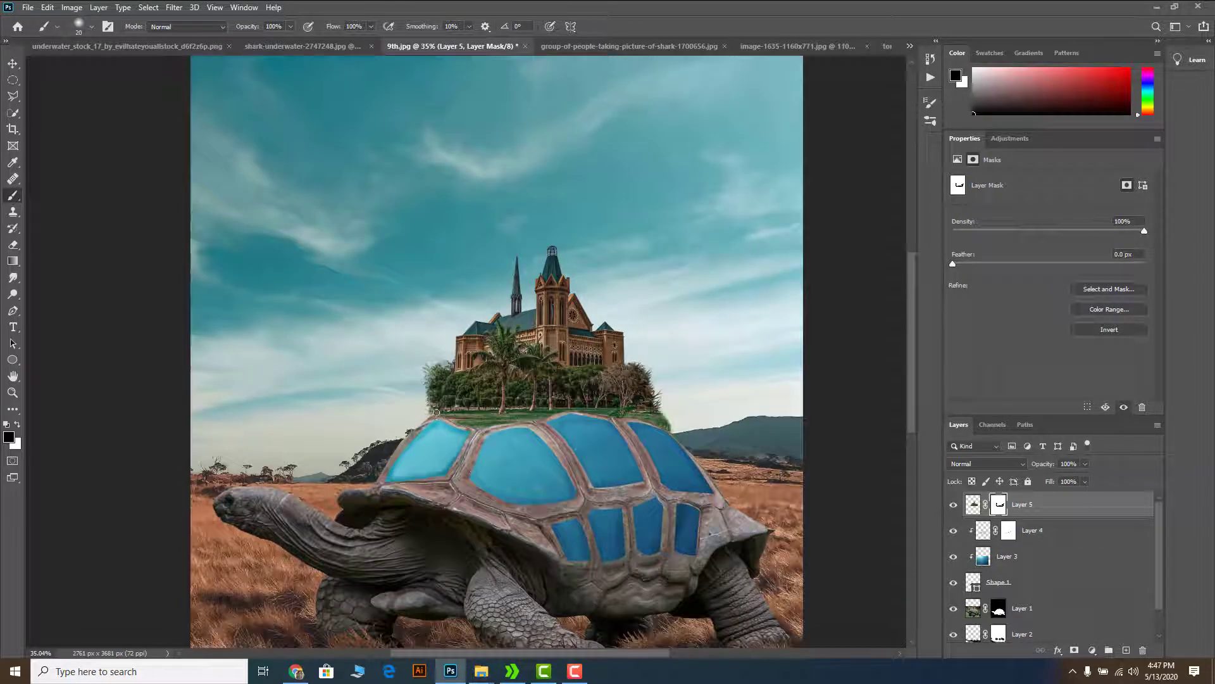
scroll(456, 397, "down", 3)
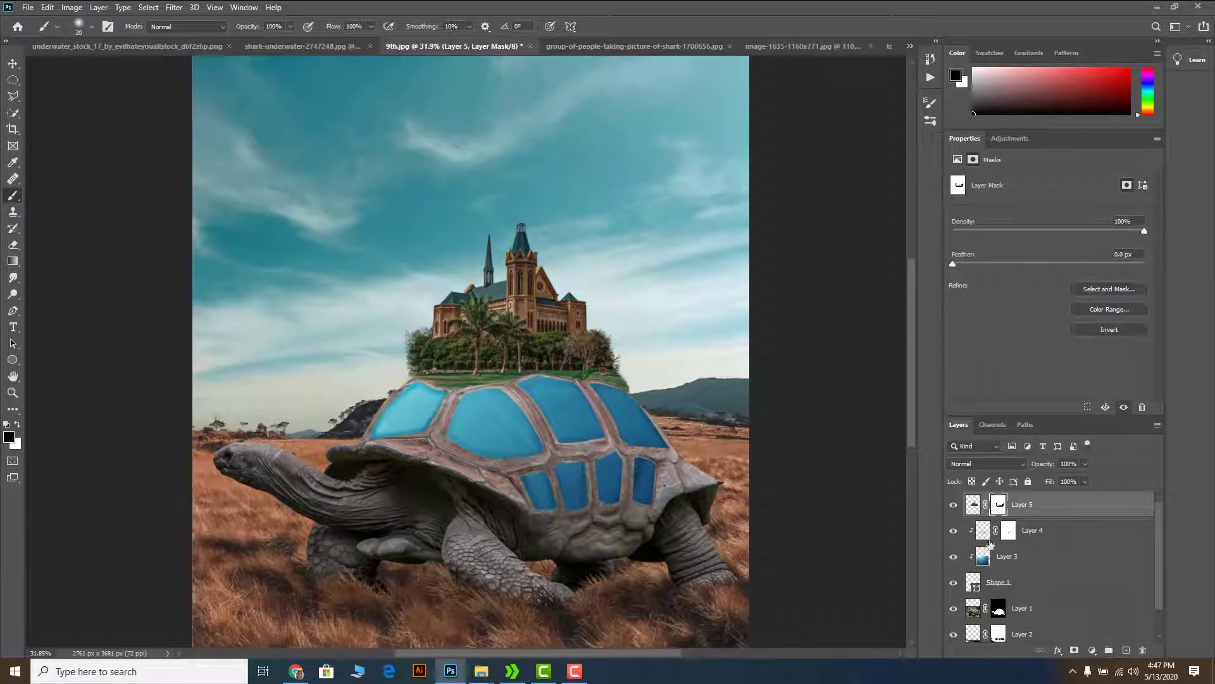
left_click(954, 504)
left_click(954, 504)
scroll(610, 423, "up", 1)
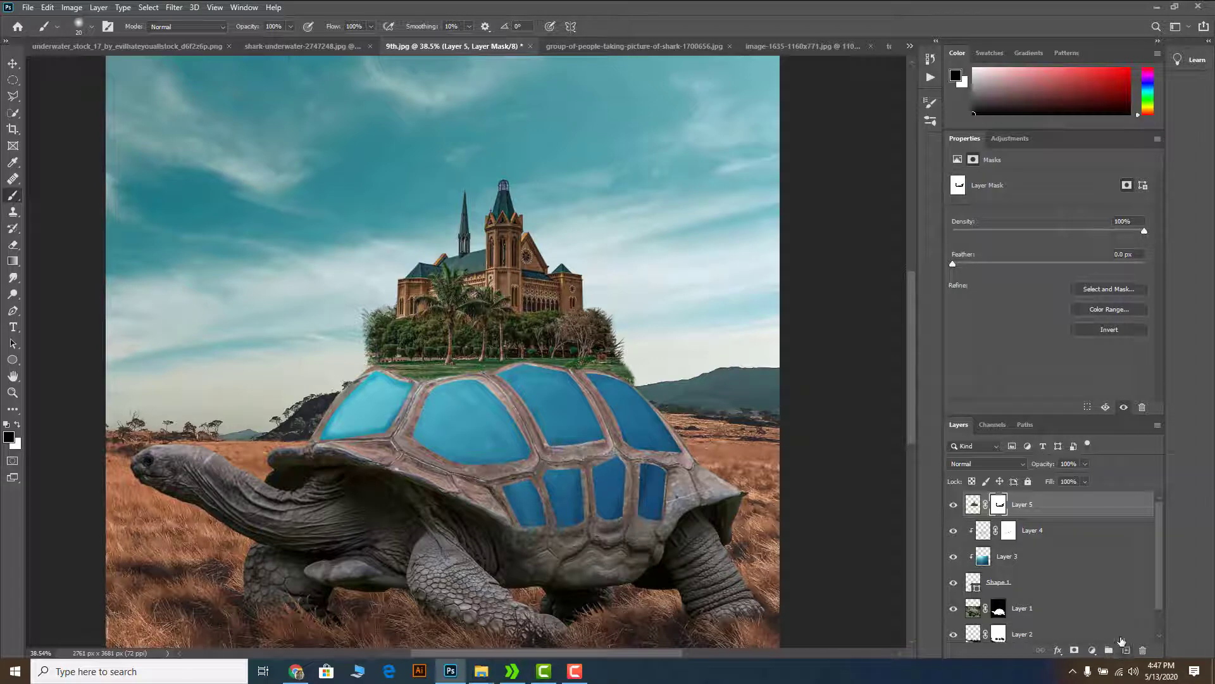
scroll(1004, 474, "up", 1)
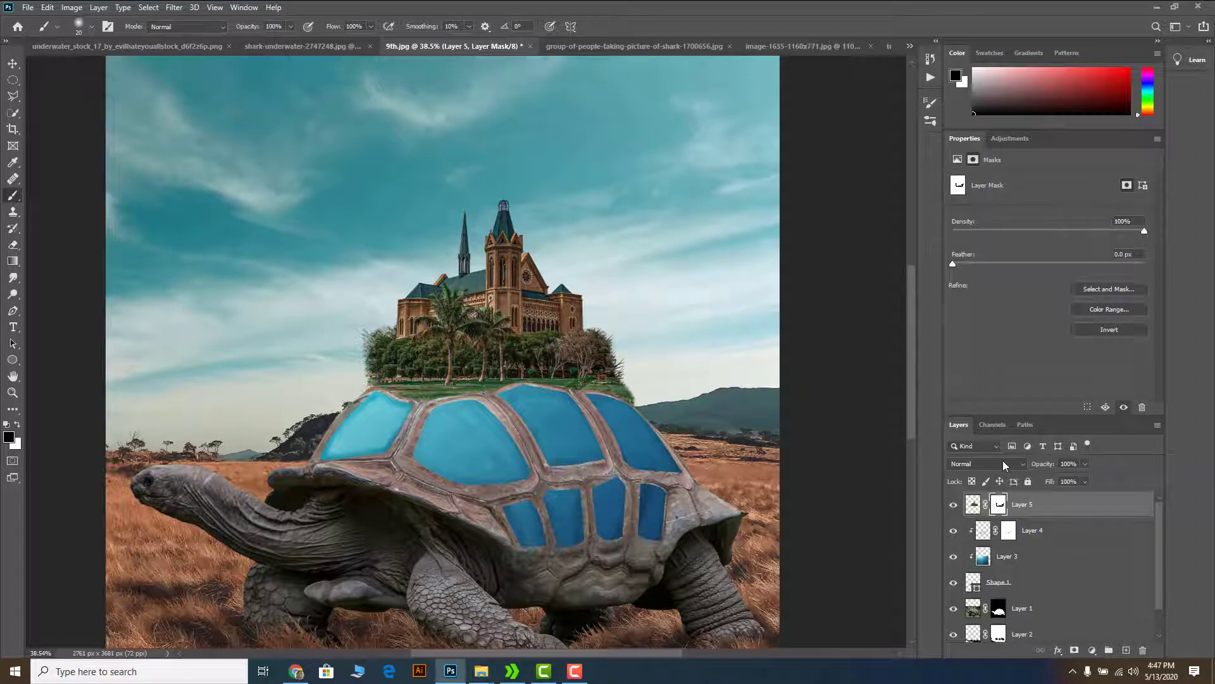
Step: Switch to the group-of-people-taking-picture-of-shark-1700656.jpg document and load the shark's mask as a selection
left_click(647, 43)
key("v")
left_click_drag(527, 335, 441, 291)
key("ctrl+z")
left_click(1007, 503, "shift")
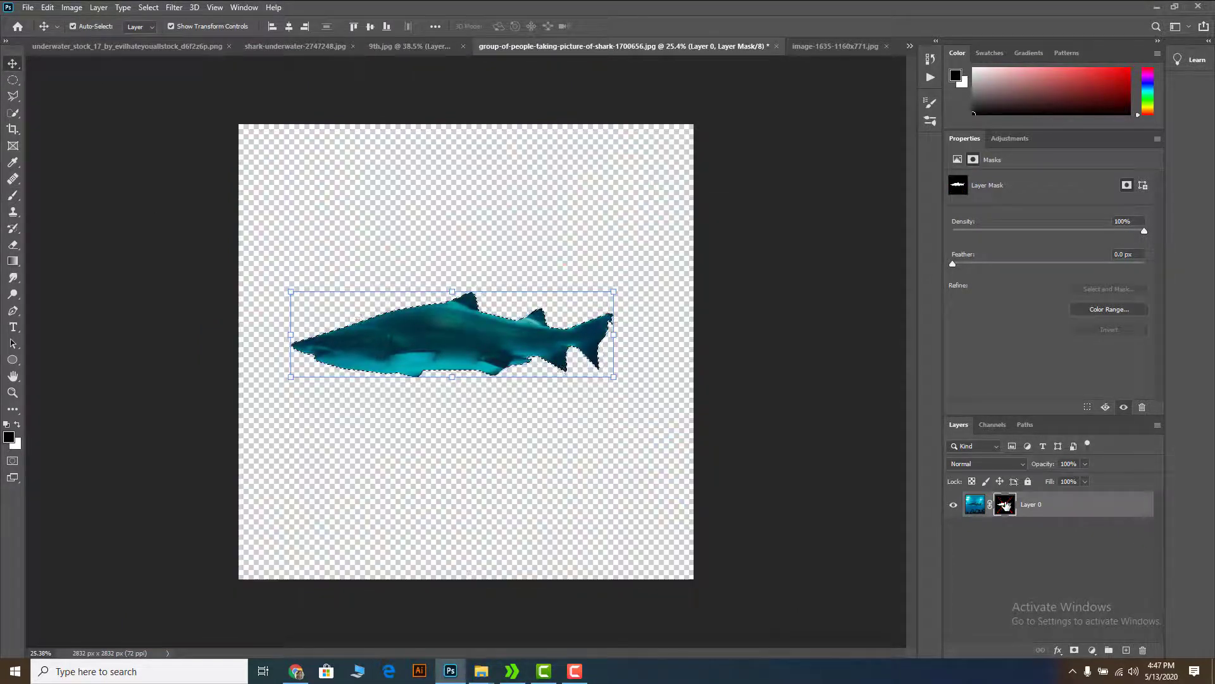
left_click_drag(398, 332, 370, 269)
key("ctrl+z")
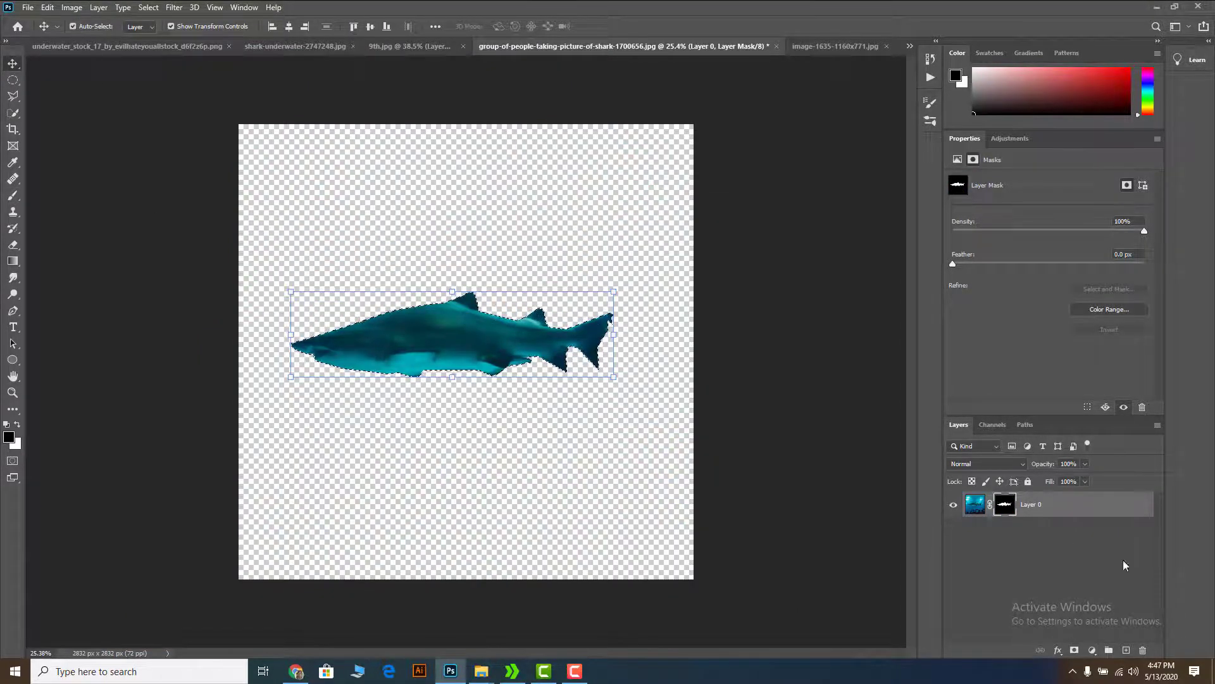
left_click(1119, 587)
left_click(453, 326)
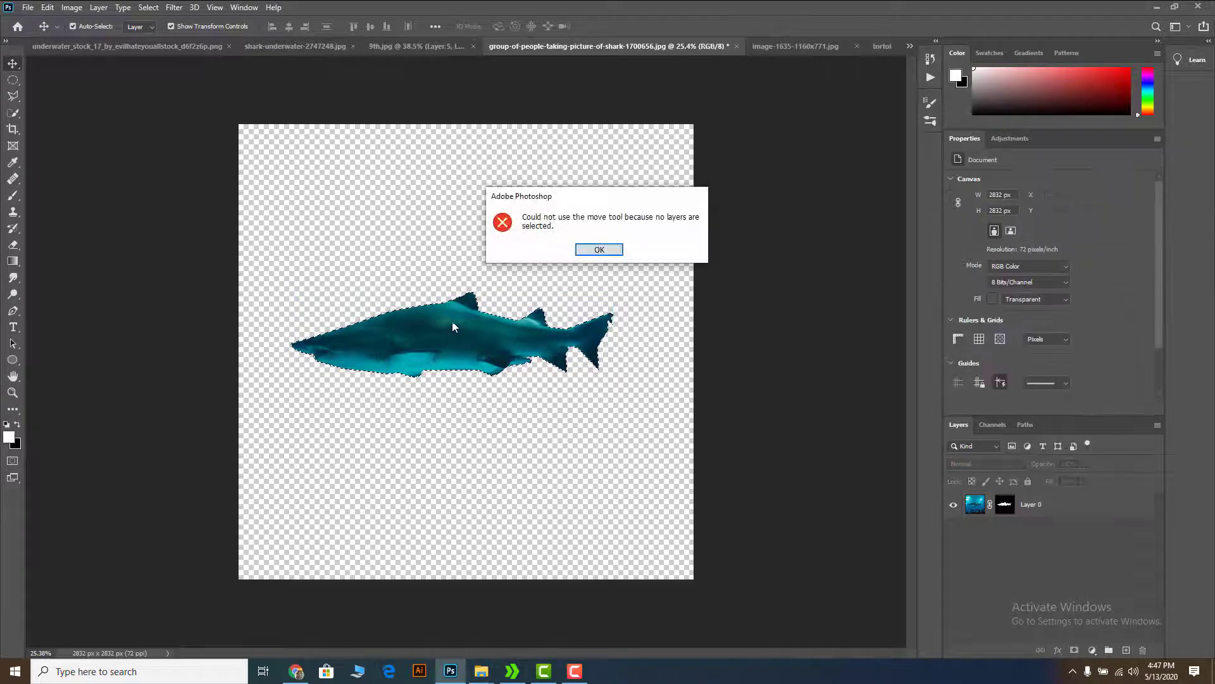
left_click(598, 249)
Step: Copy the selected shark to its own layer and bring that layer into the 9th.jpg composite
left_click(976, 504)
mouse_move(461, 325)
left_mouse_down()
mouse_move(481, 312)
mouse_move(477, 279)
mouse_move(474, 335)
left_mouse_up()
key("ctrl+z")
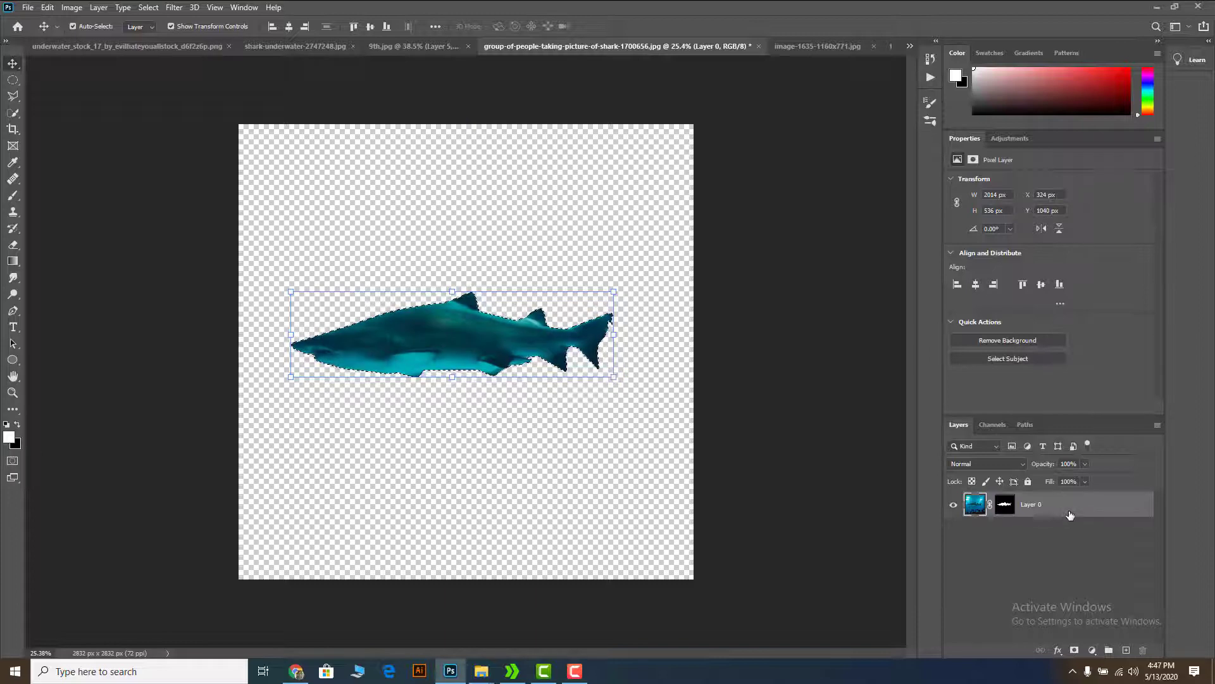
key("ctrl+j")
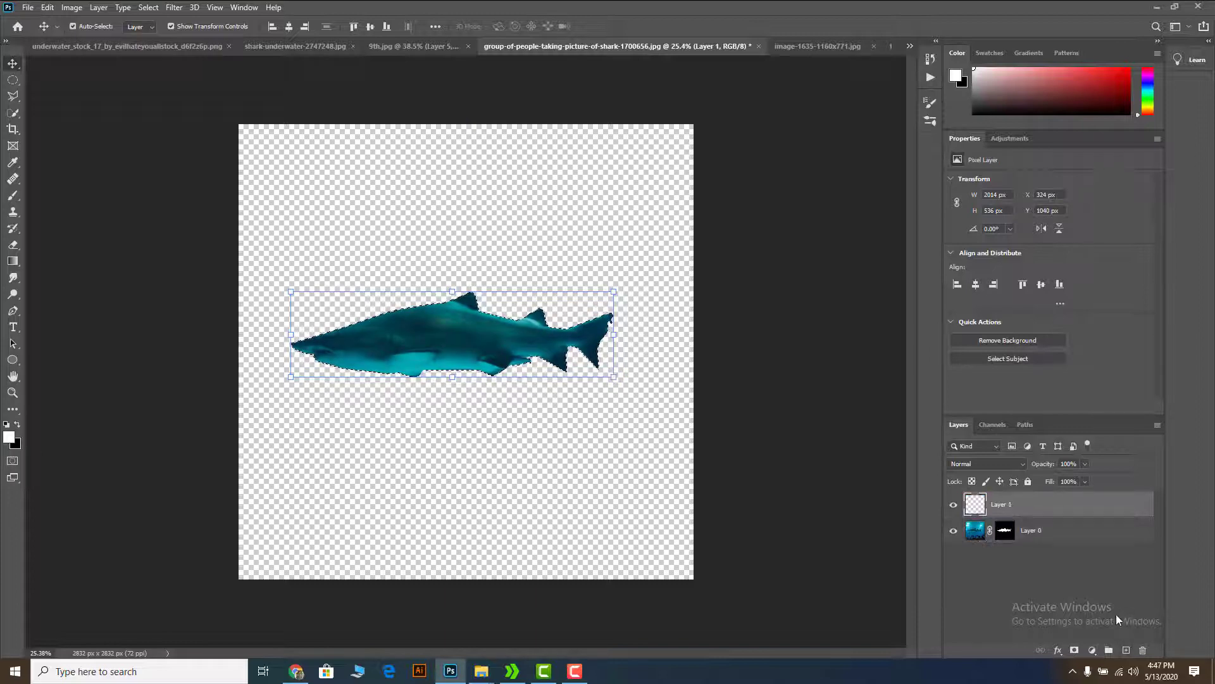
left_click_drag(443, 329, 499, 361)
Step: Scale the shark to about 40%, place it over the upper shell plates and flip it horizontally
scroll(555, 370, "up", 2)
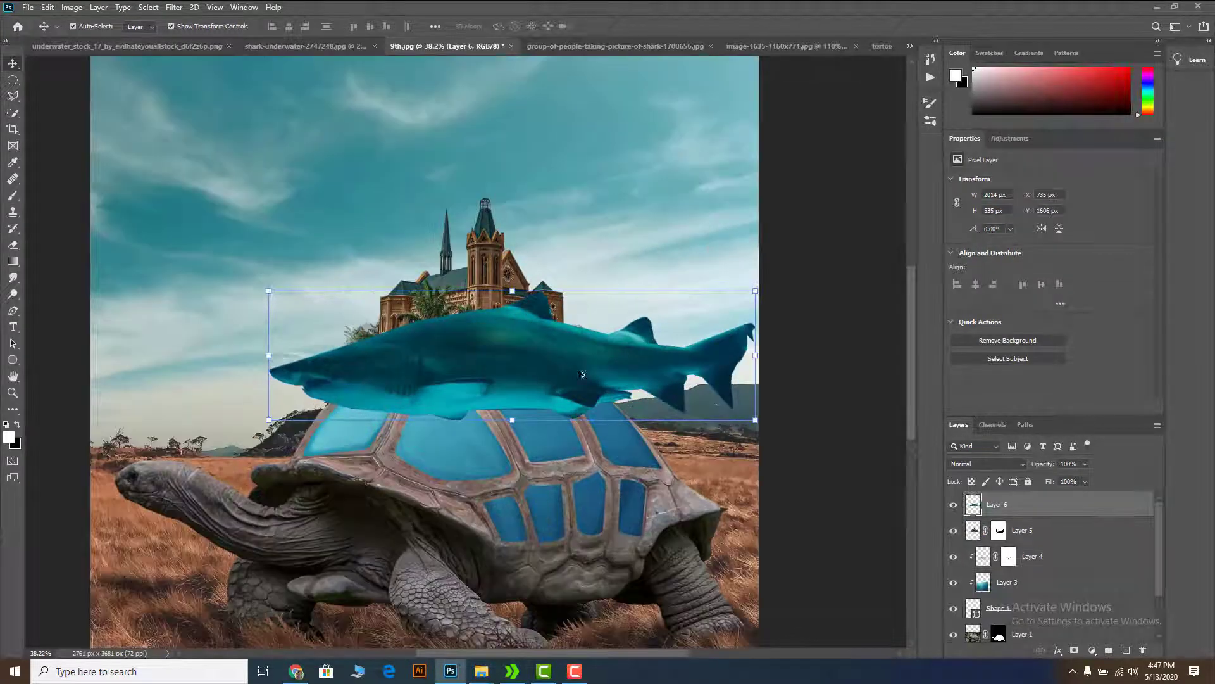
left_click_drag(752, 423, 610, 381)
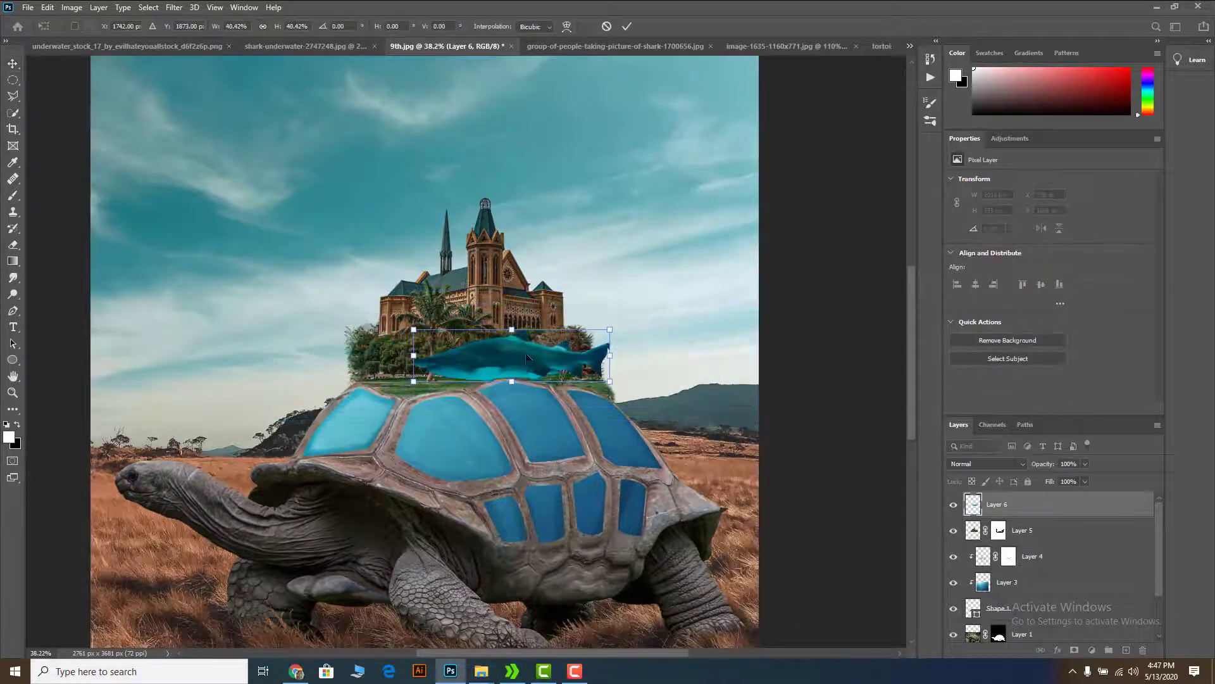
left_click_drag(526, 357, 532, 429)
scroll(532, 429, "up", 3)
right_click(504, 420)
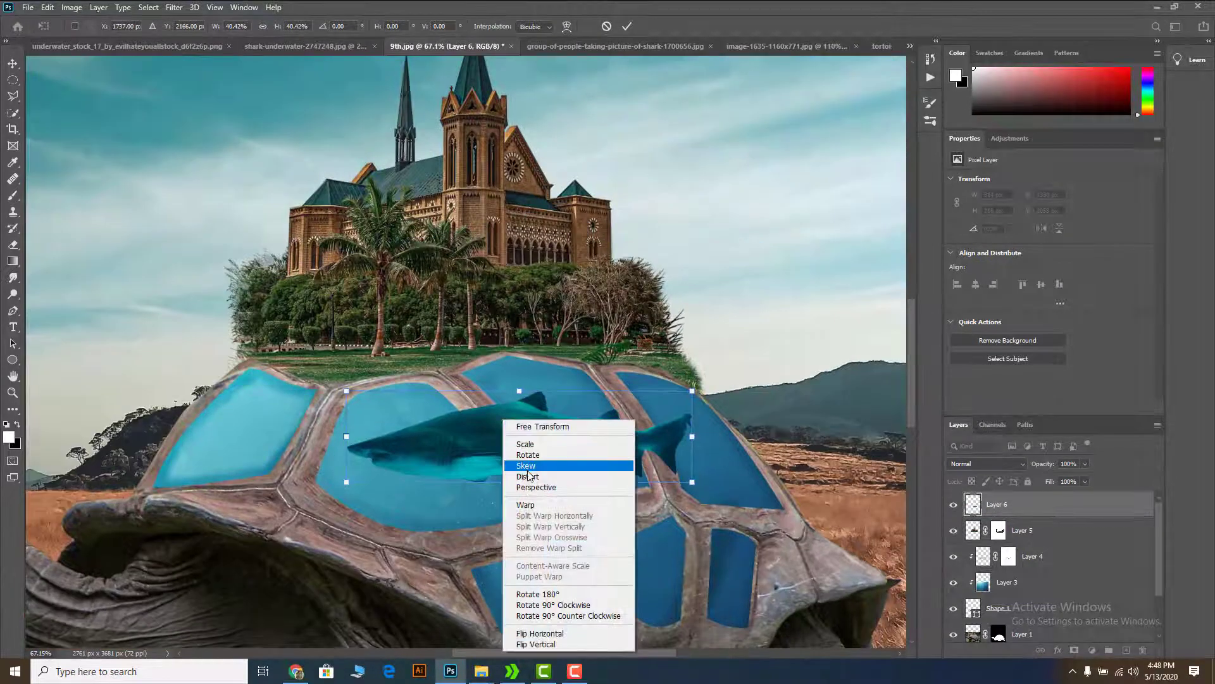
left_click(545, 634)
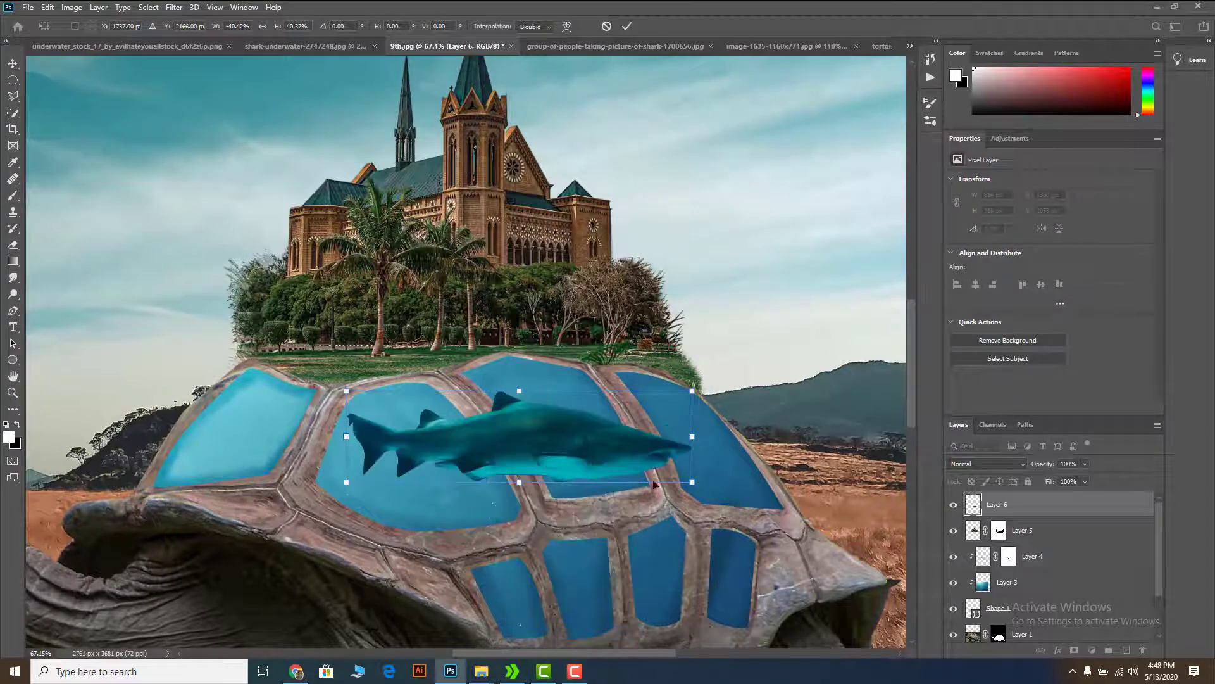
Step: Rotate and shrink the flipped shark to about 26%, position it across the two middle upper plates and apply the transform
left_click_drag(709, 391, 693, 350)
left_click_drag(697, 447, 566, 447)
left_click_drag(569, 365, 574, 376)
left_click_drag(480, 440, 485, 432)
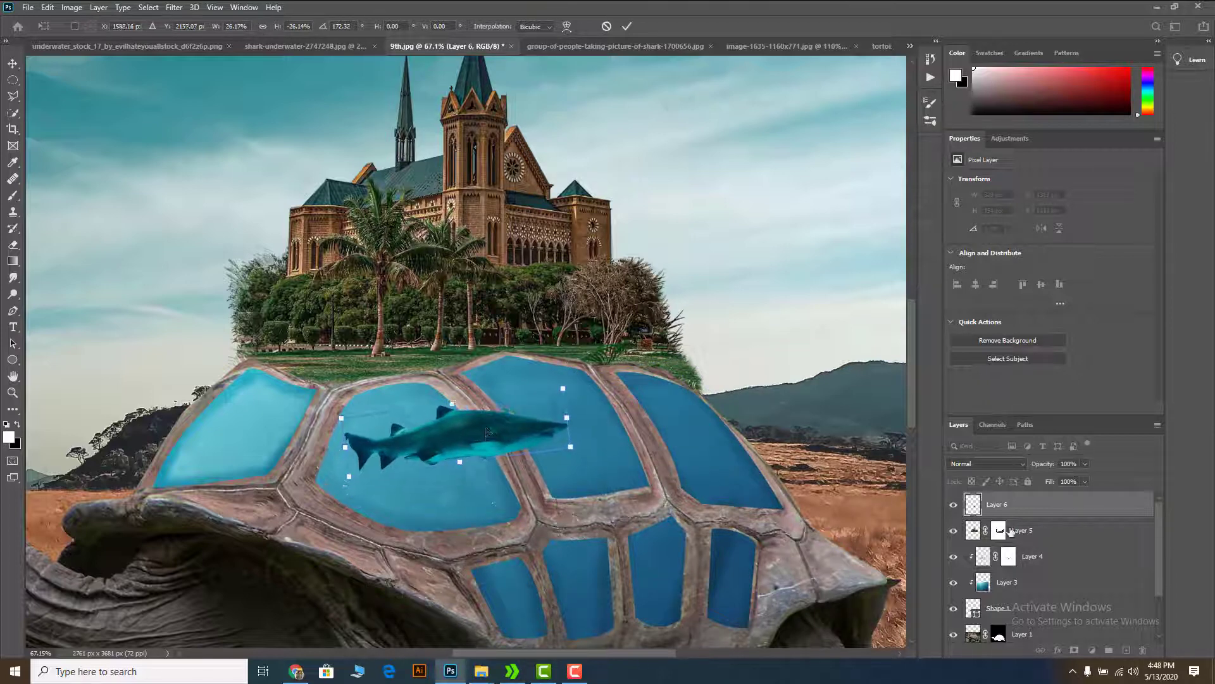
key("Return")
Step: Clip the shark layer to the shell plates between Layer 4 and Layer 3, and shift the shark toward the leftmost plate
left_click_drag(1011, 510, 1014, 540)
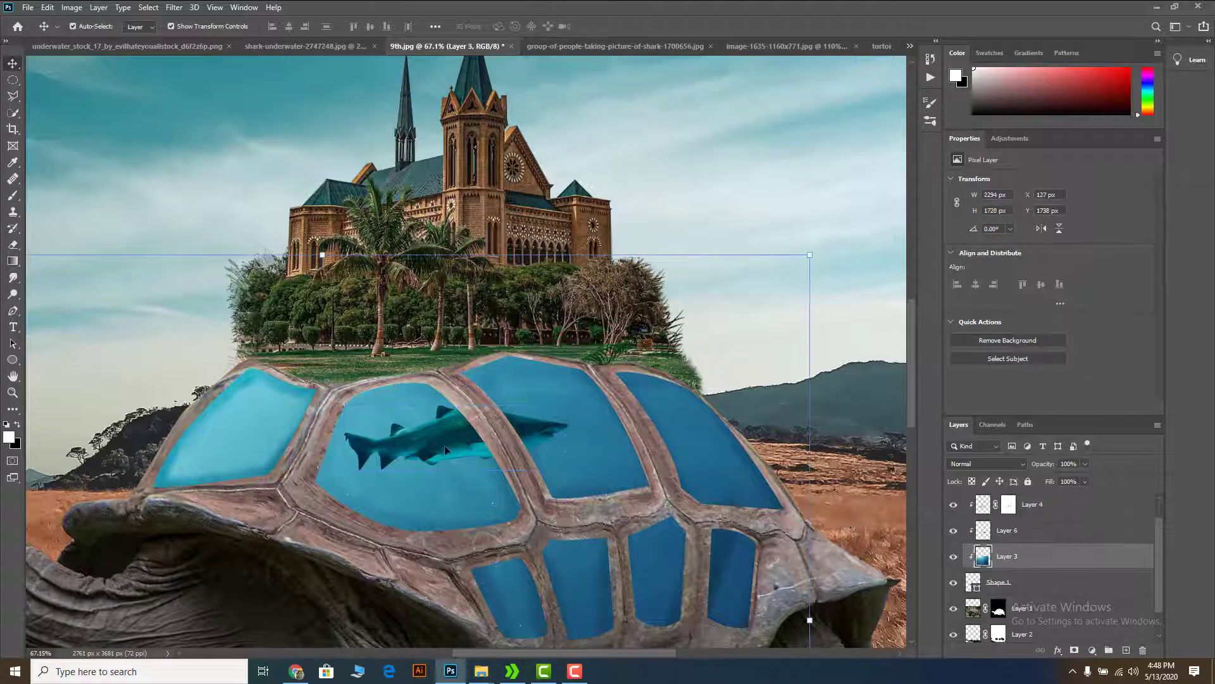
left_click_drag(428, 451, 306, 450)
Step: Enlarge the shark to about 112%, rotate it about 11.5° and place it across the two leftmost upper plates
key("ctrl+t")
left_click_drag(460, 403, 465, 428)
left_click_drag(441, 492, 450, 507)
left_click_drag(387, 446, 390, 453)
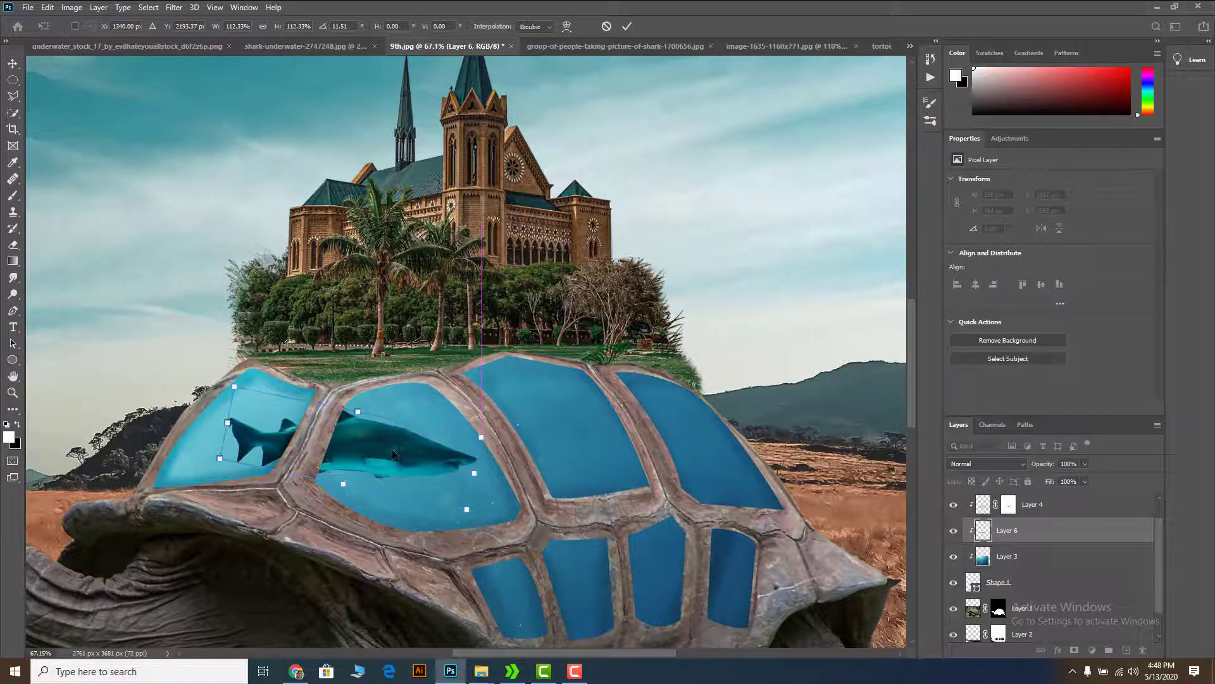
scroll(393, 453, "down", 3)
scroll(405, 455, "up", 3)
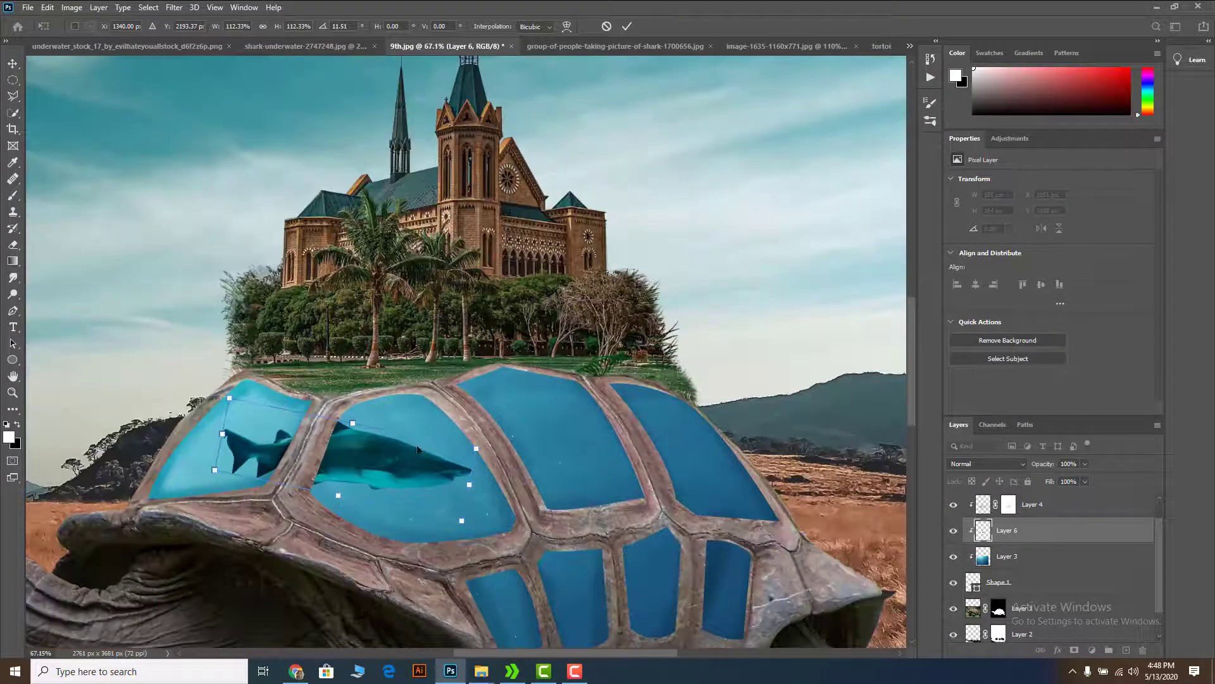
Step: Lower the shark layer's opacity to 82% and apply its transform
left_click(1085, 464)
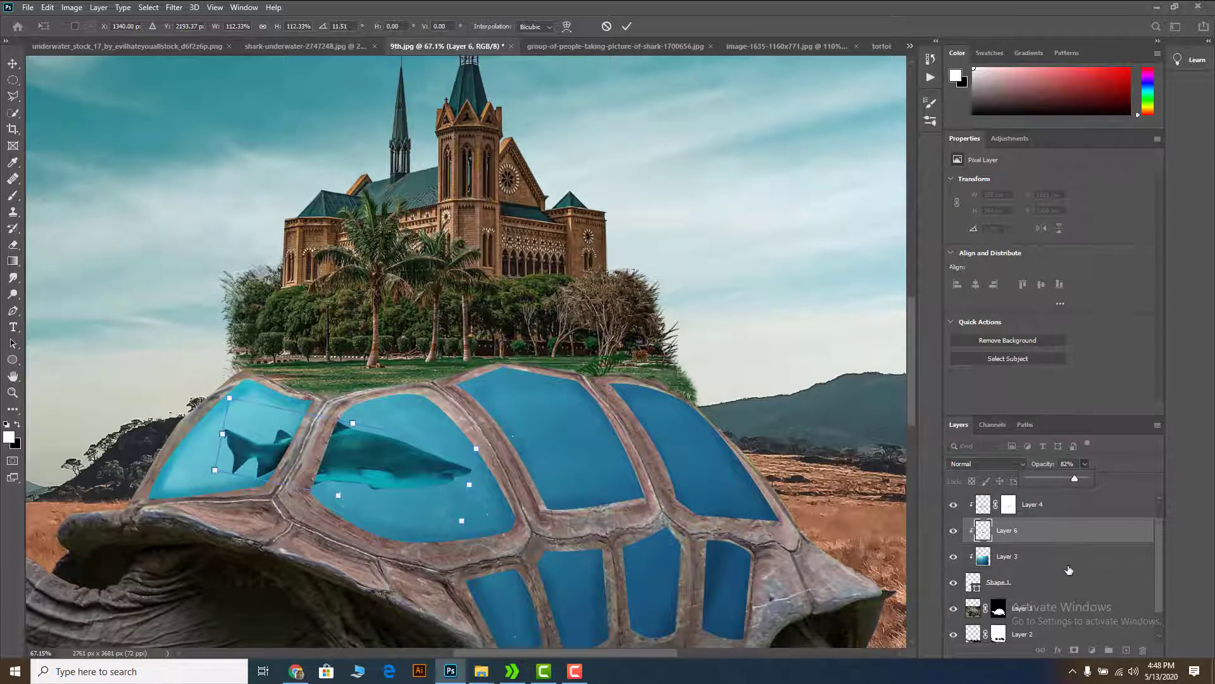
left_click(1058, 512)
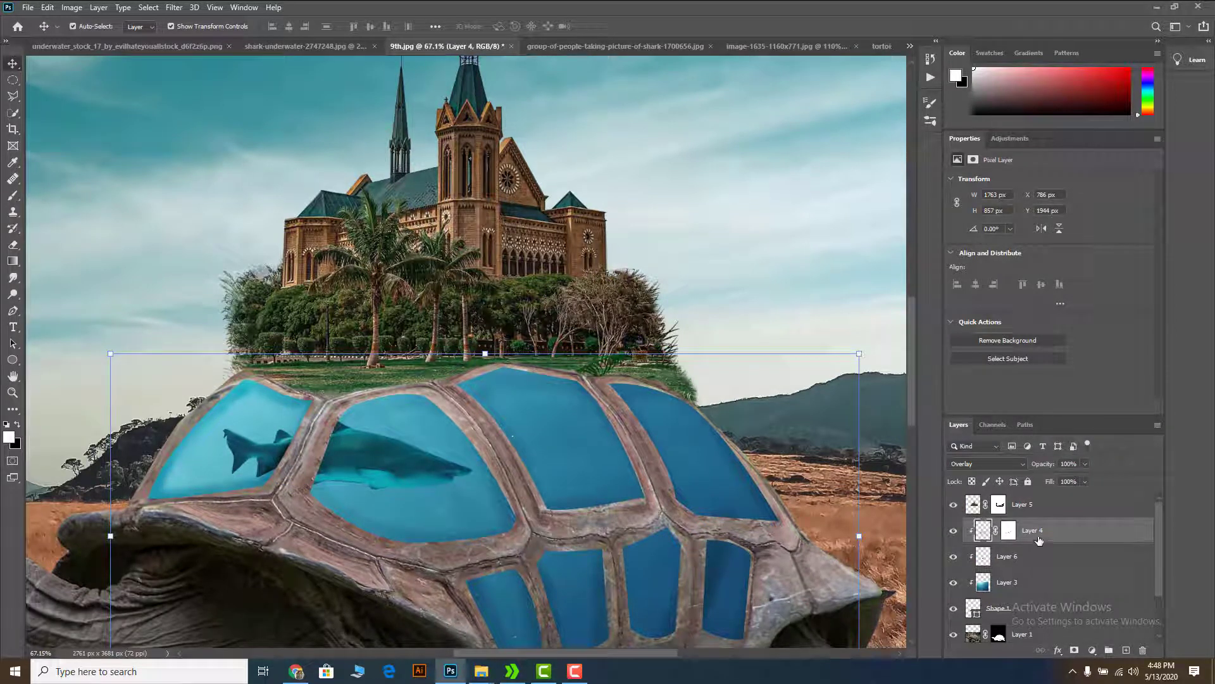
left_click(998, 504)
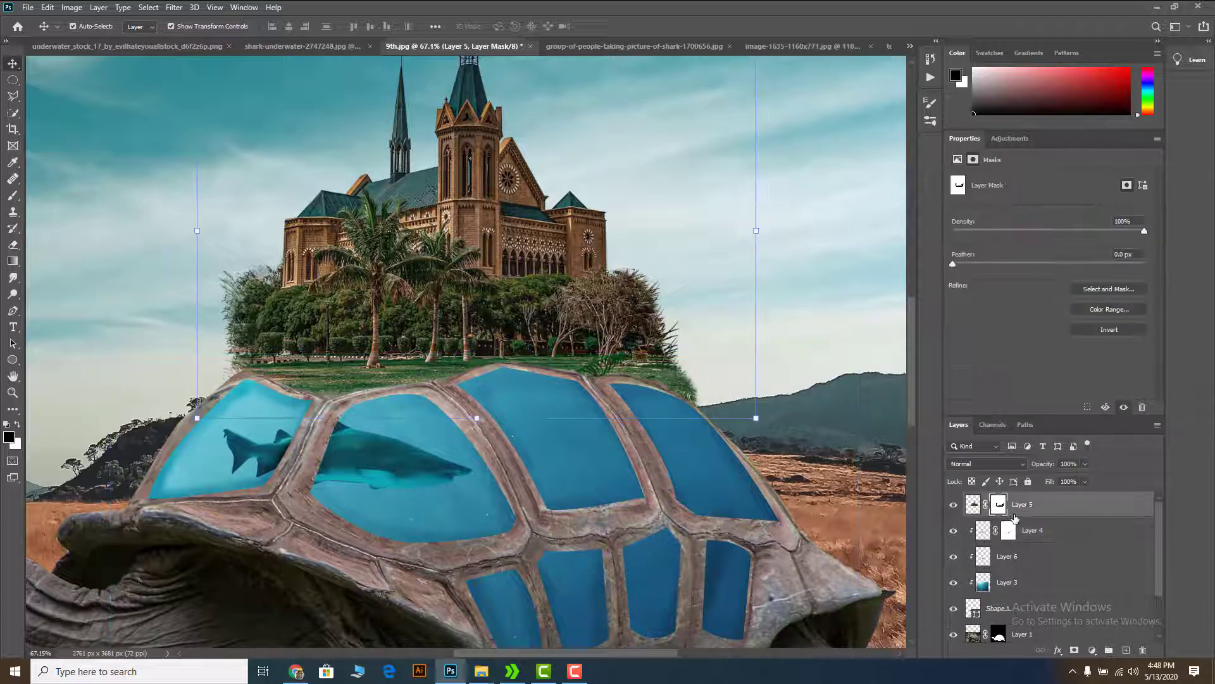
Step: Hide and show Layer 4 and the shark layer in turn to compare their effect on the shell plates
left_click(958, 535)
left_click(957, 534)
left_click(954, 556)
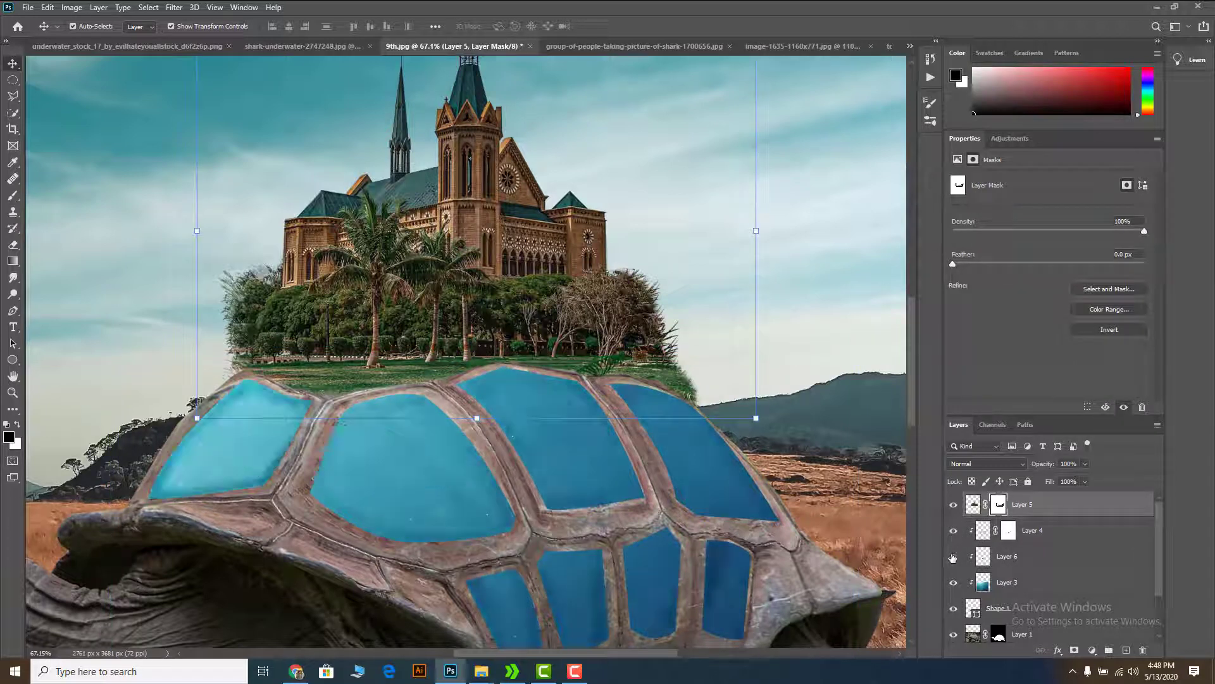
left_click(953, 556)
left_click(952, 557)
left_click(953, 557)
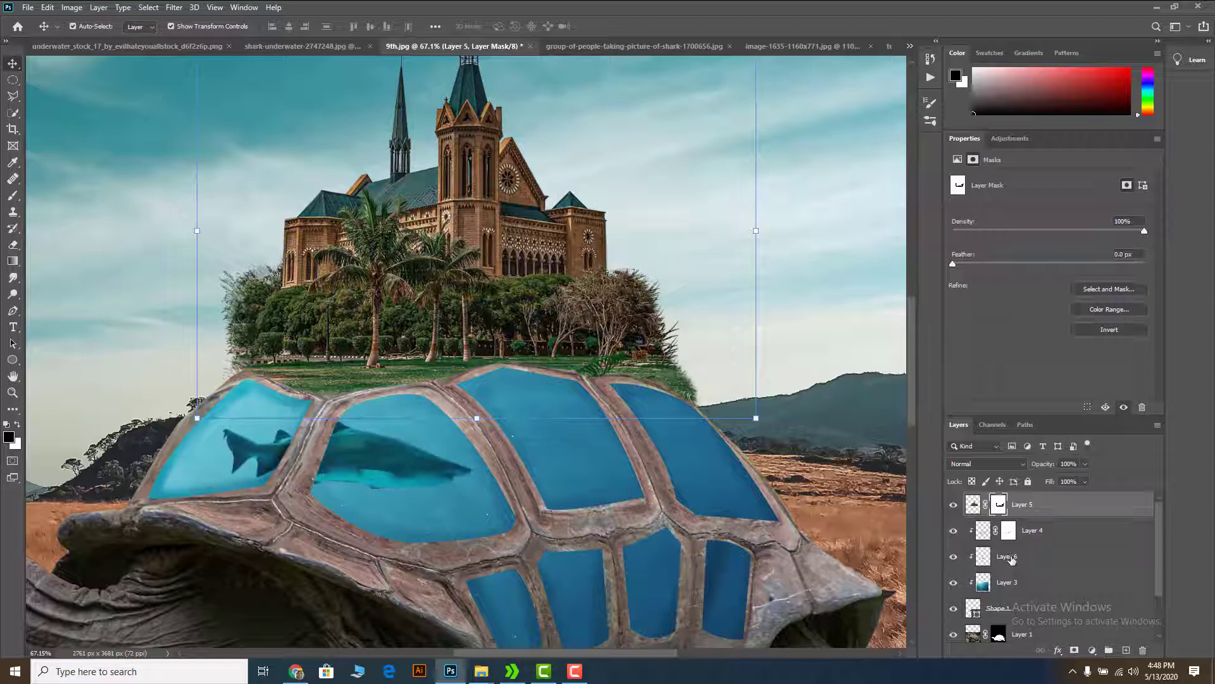
left_click(1013, 558)
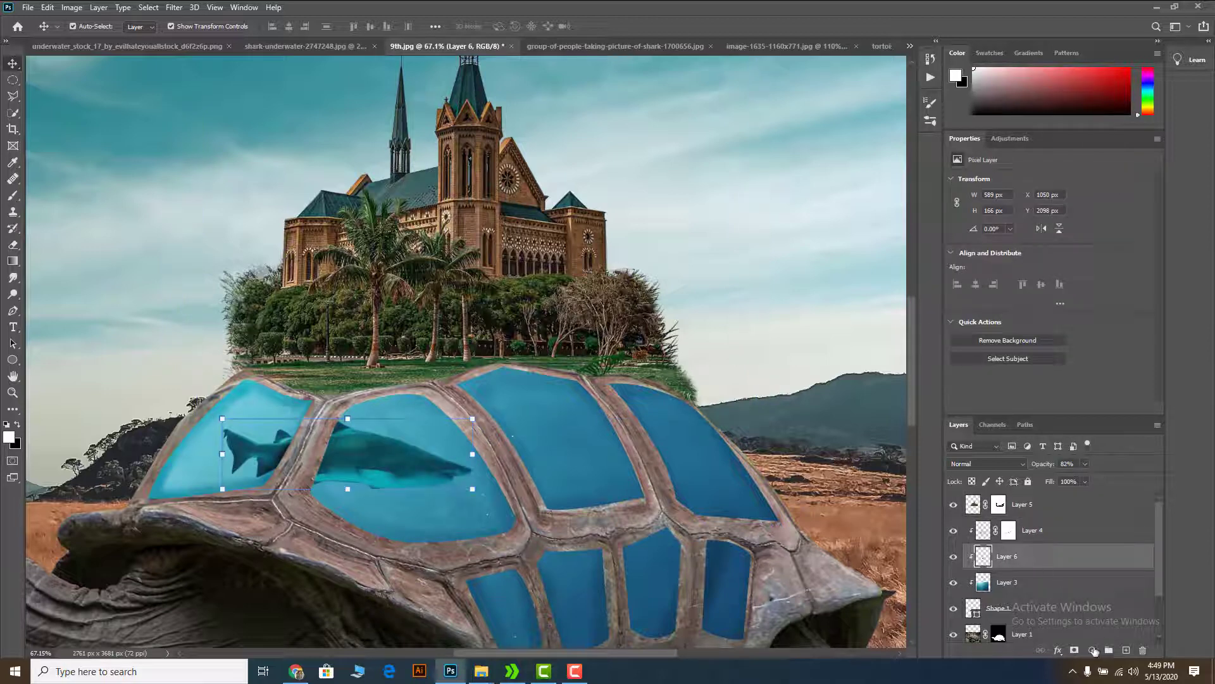
left_click(1093, 650)
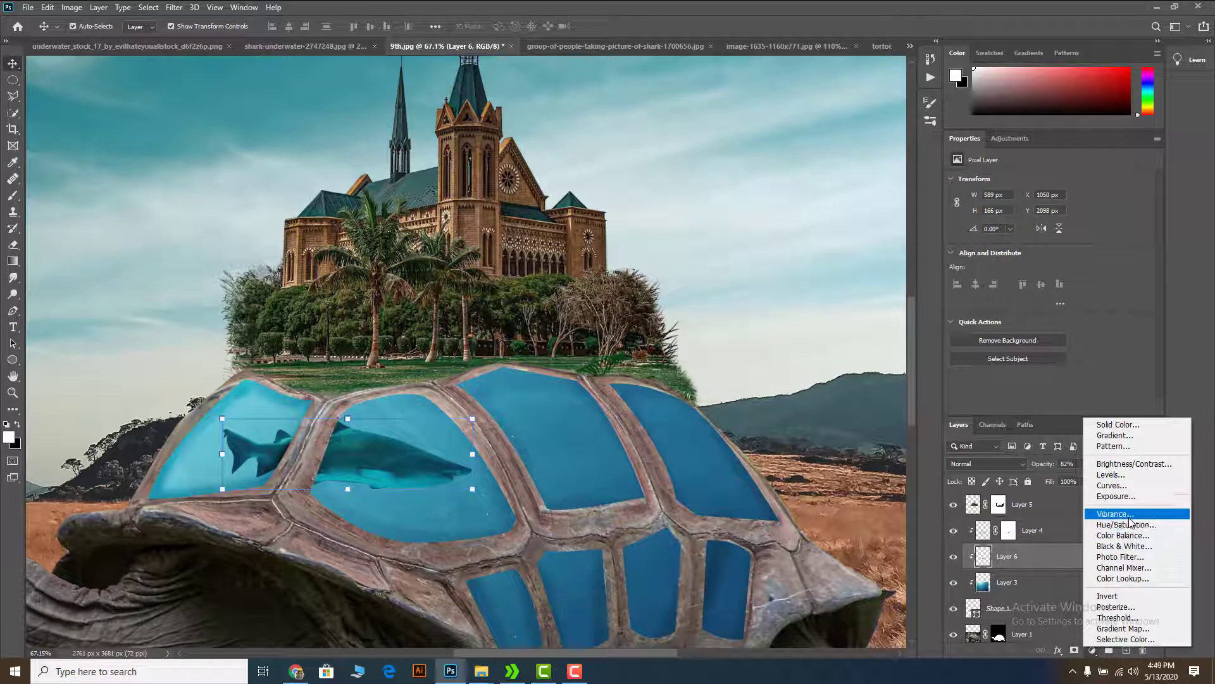
left_click(1051, 545)
left_click(1126, 651)
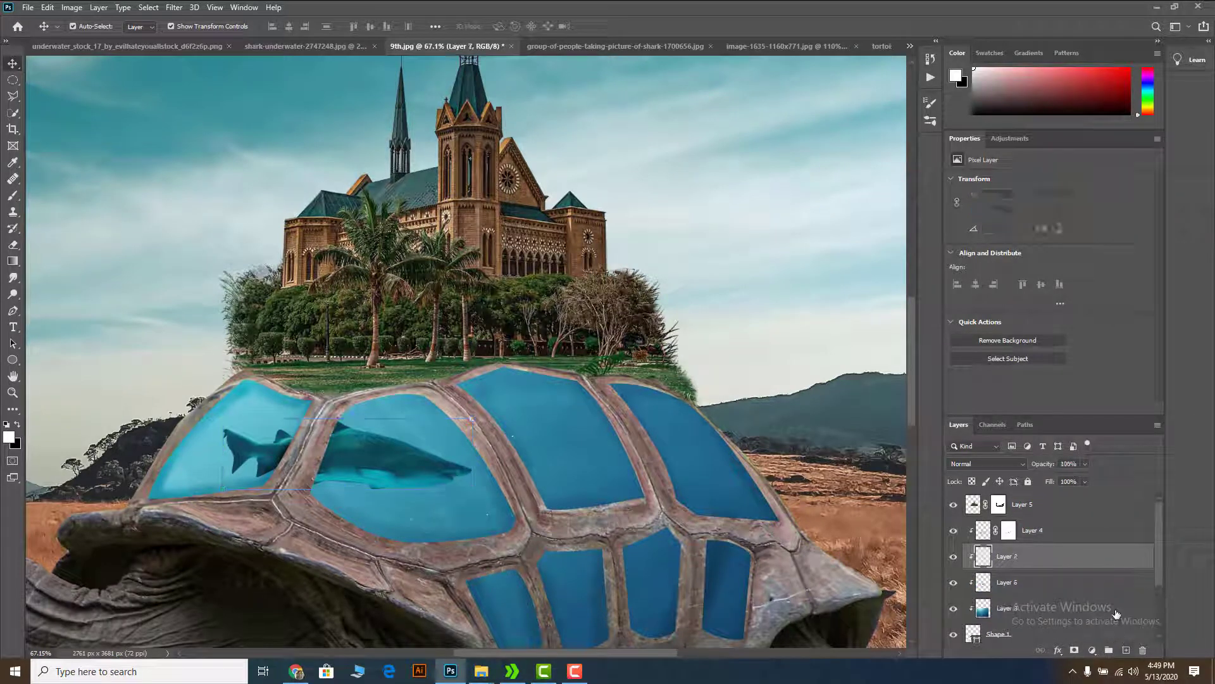
key("ctrl+z")
left_click(535, 446)
scroll(536, 431, "down", 3)
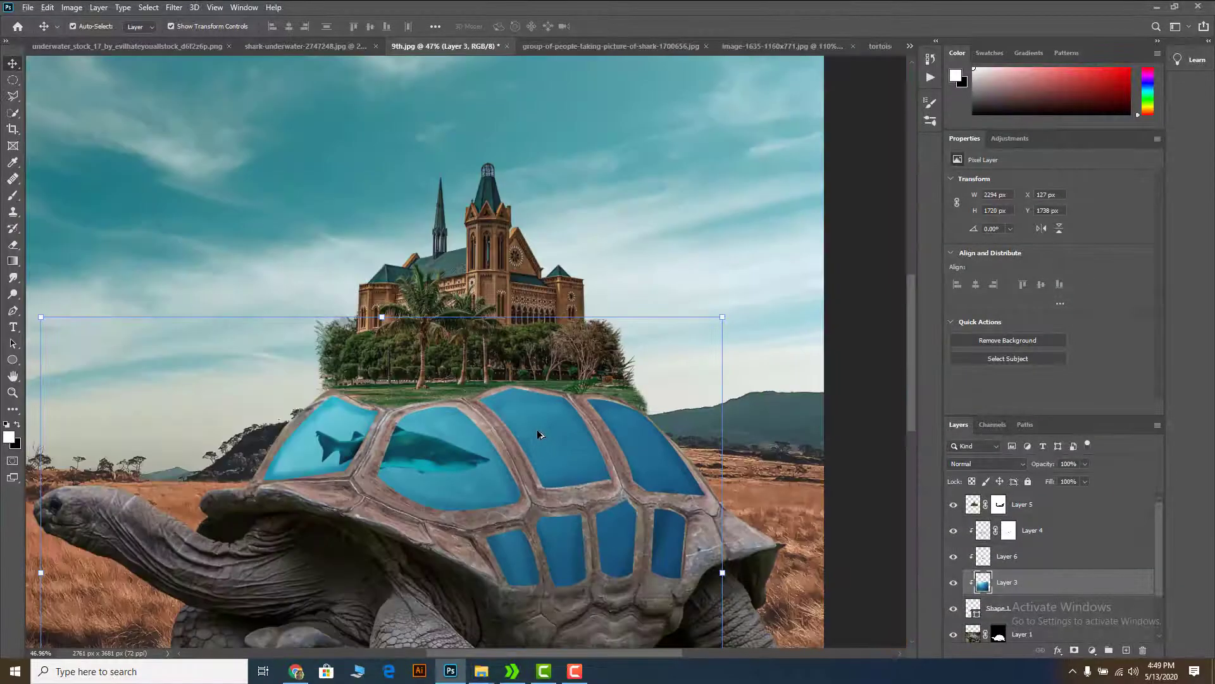
scroll(506, 418, "up", 2)
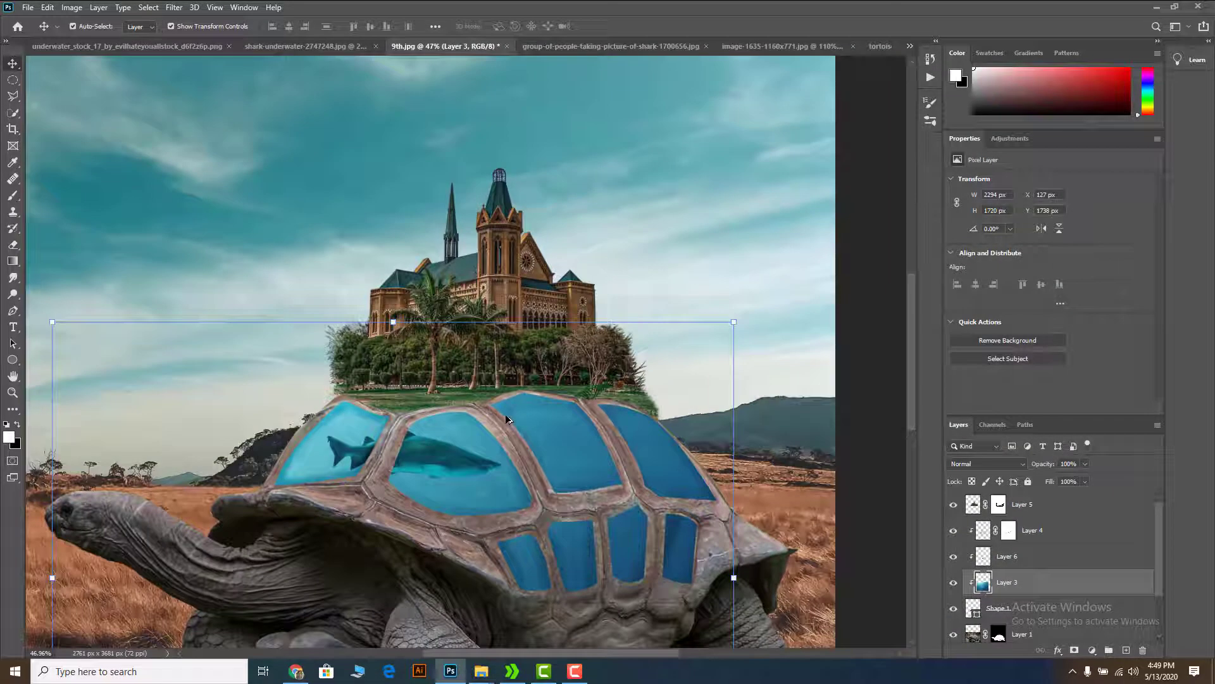
left_click(996, 560)
scroll(1000, 557, "down", 2)
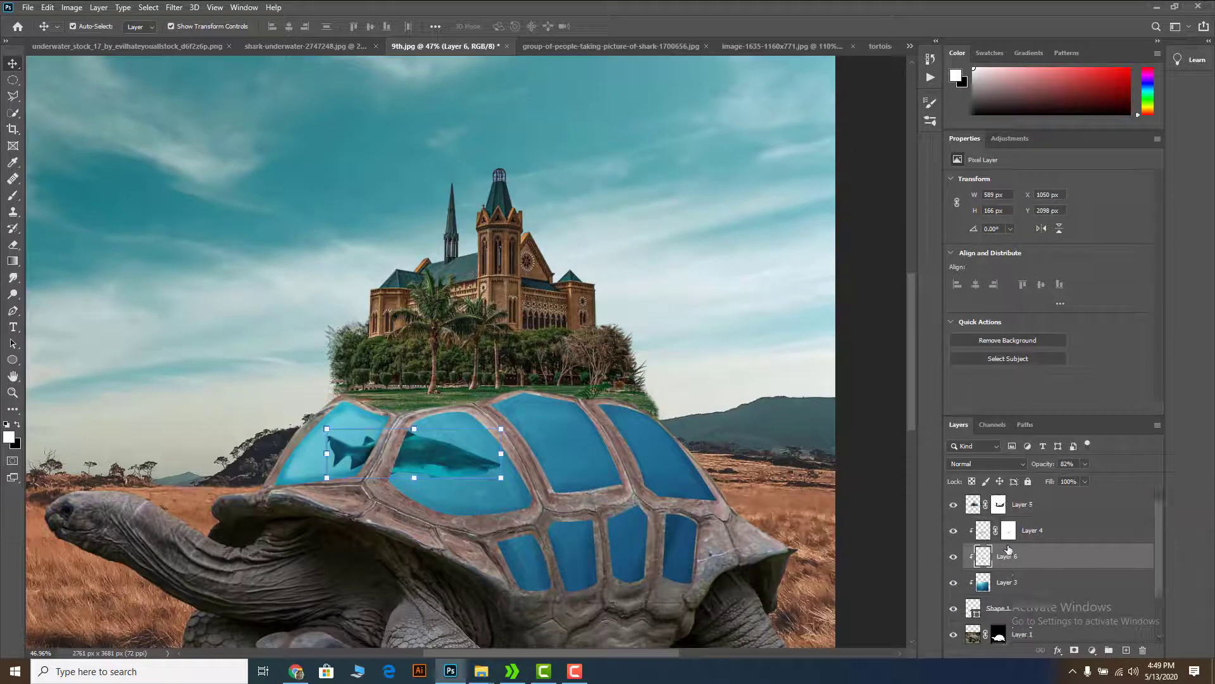
scroll(1009, 579, "up", 1)
left_click(576, 503)
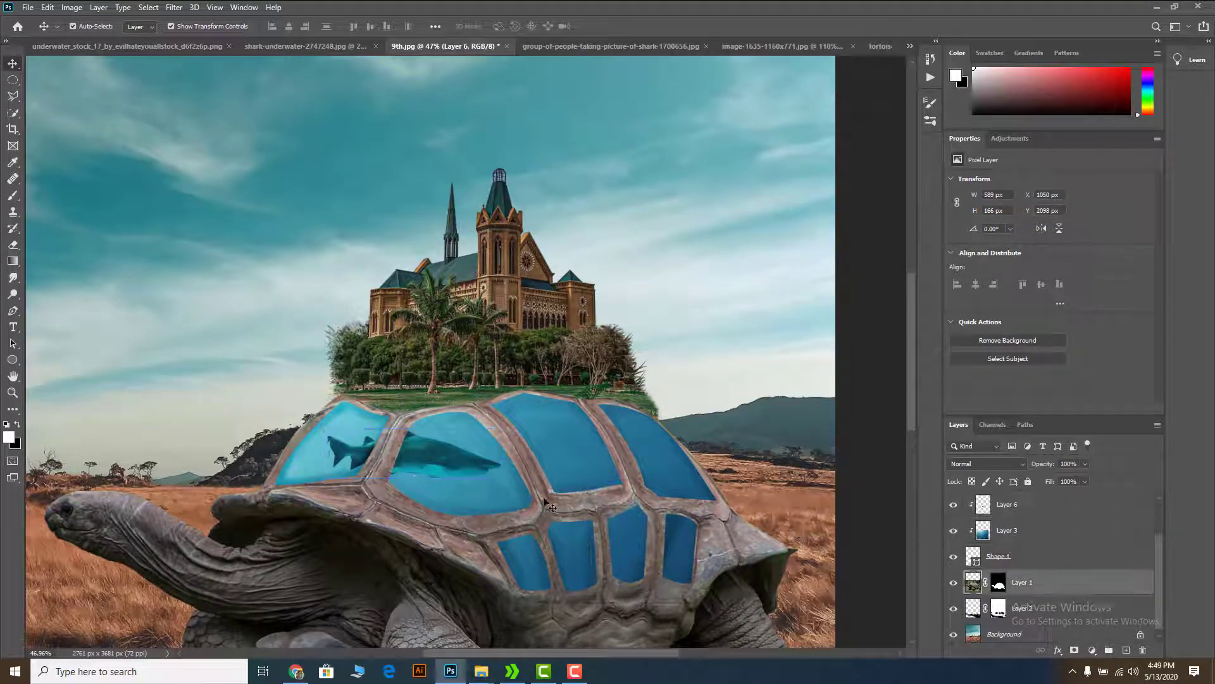
scroll(500, 443, "down", 2)
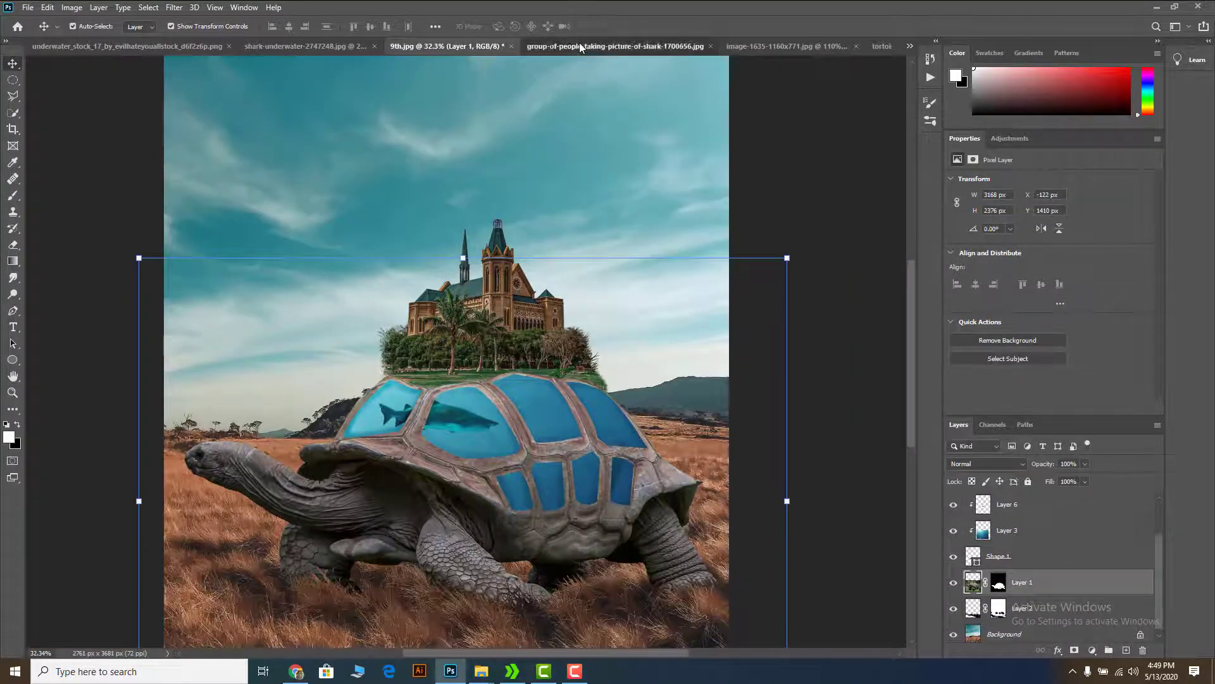
Step: In shark-underwater-2747248.jpg, re-enable the shark's layer mask and stamp the visible cutout onto a new layer
left_click(618, 46)
left_click(790, 45)
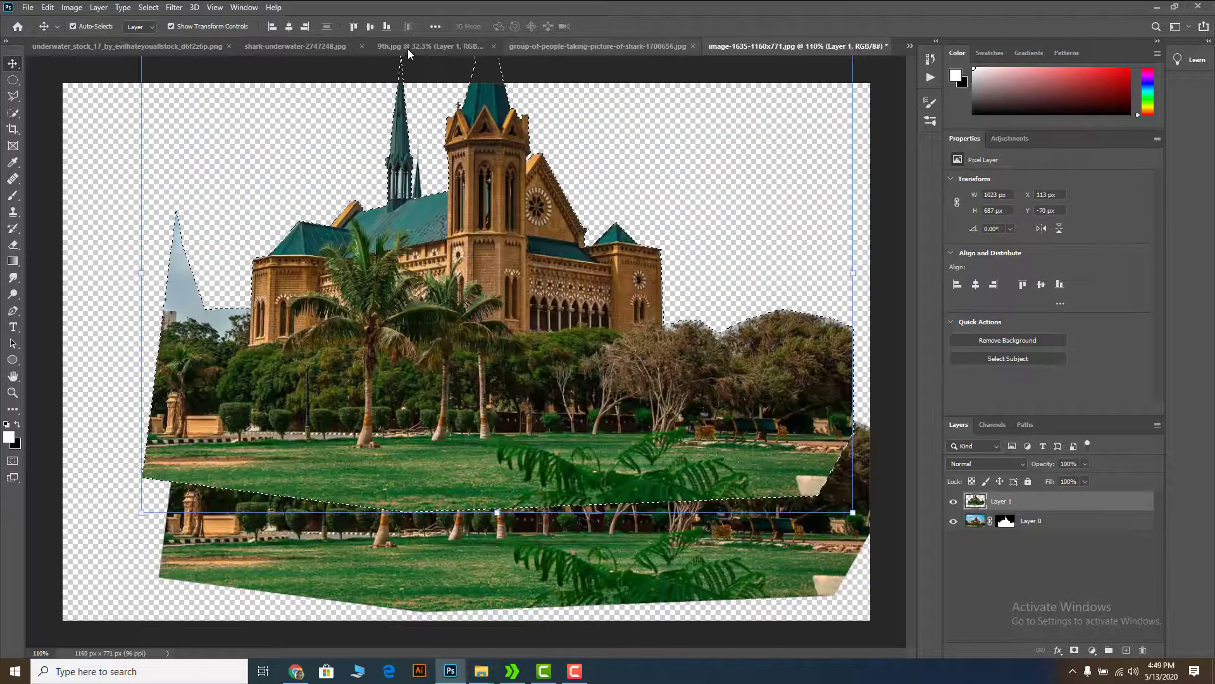
left_click(309, 47)
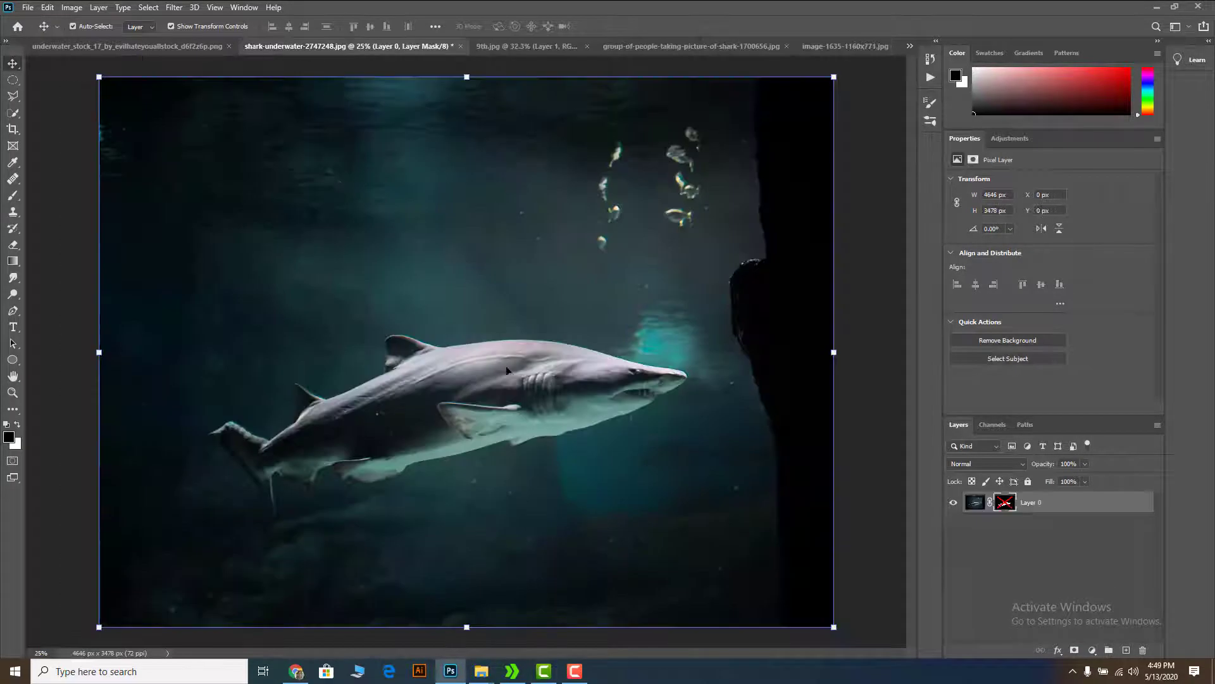
left_click(1005, 503, "shift")
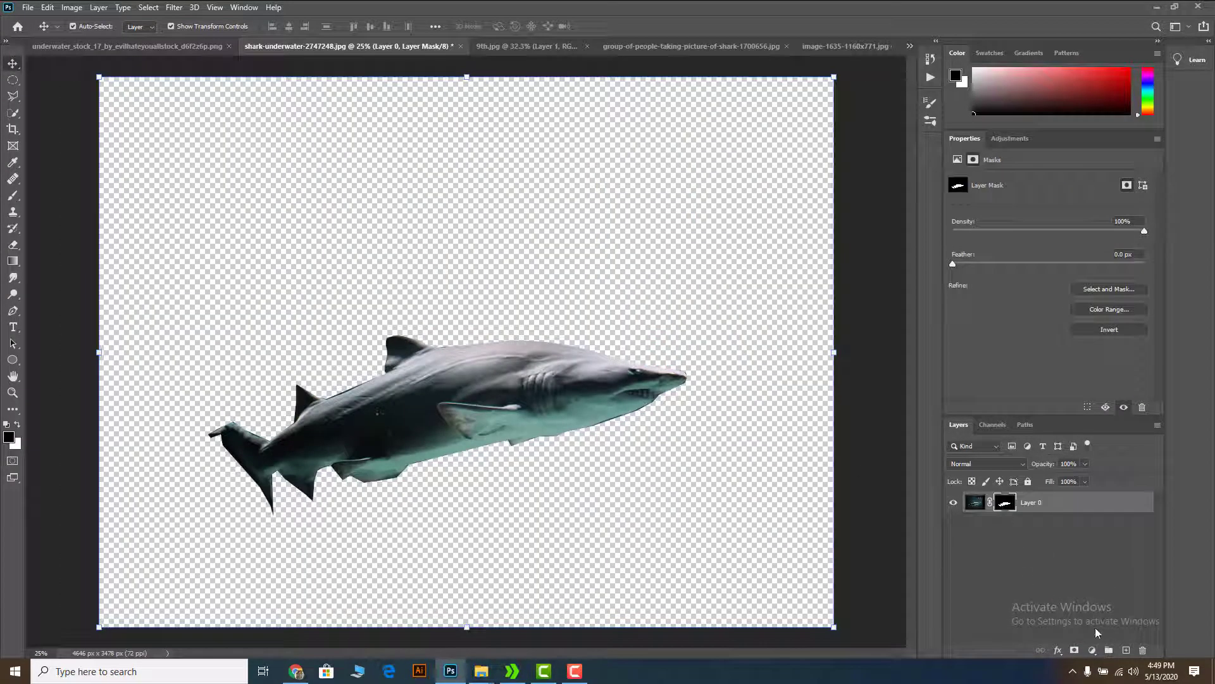
left_click(1126, 652)
key("ctrl+alt+shift+e")
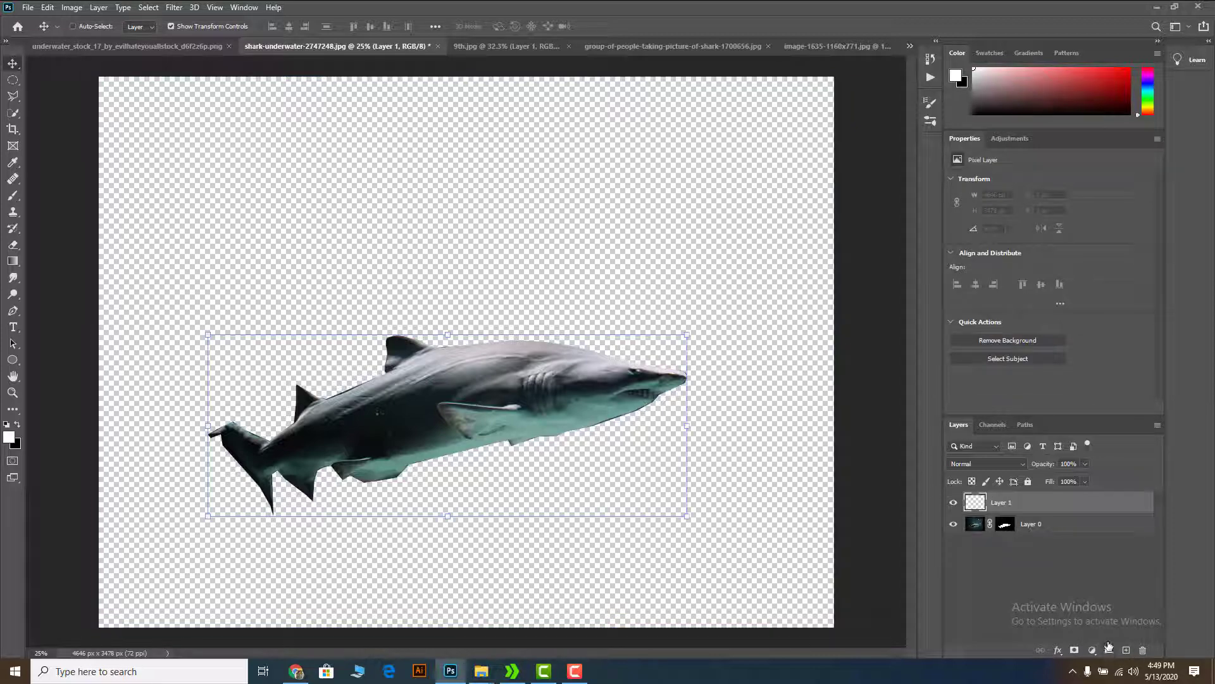
Step: Copy the stamped shark cutout into 9th.jpg and move it into the sky area over the building
left_click_drag(459, 348, 581, 396)
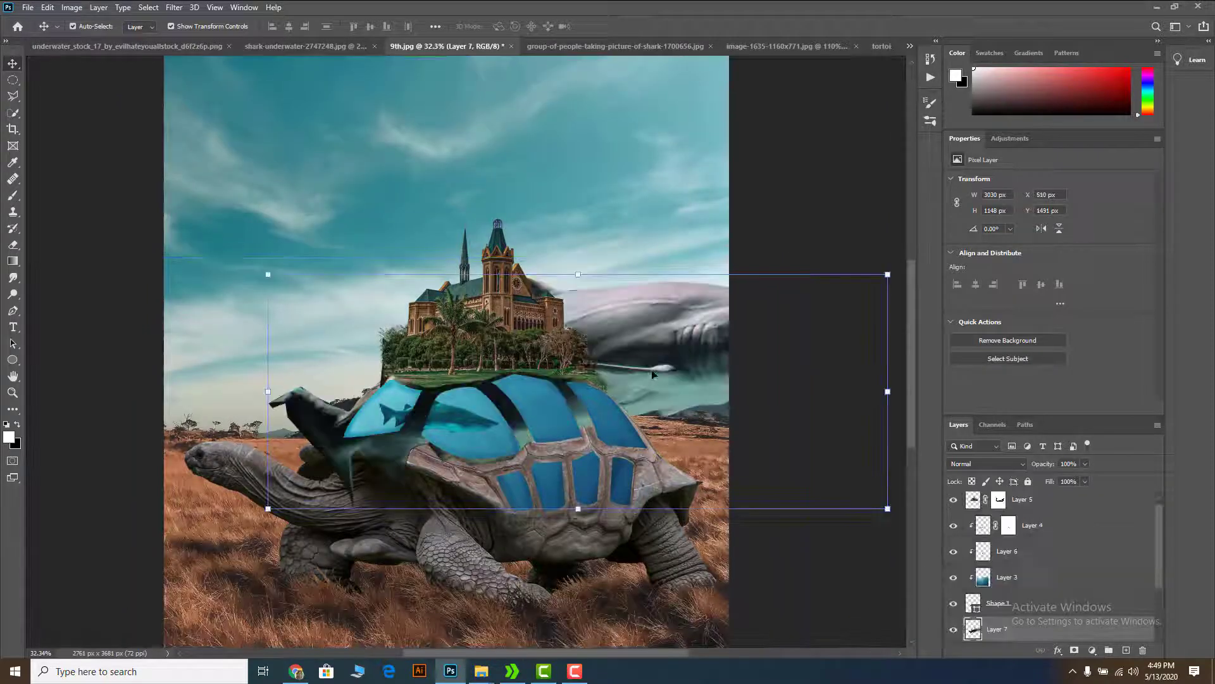
scroll(653, 374, "down", 2)
left_click_drag(653, 374, 569, 215)
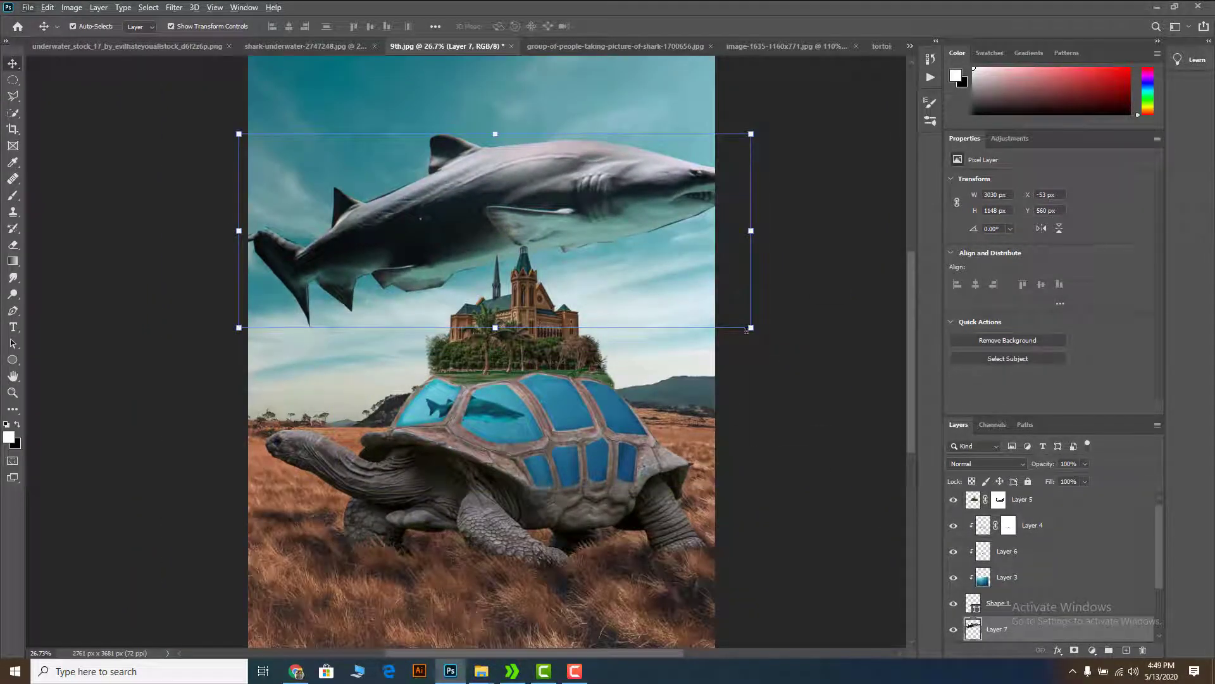
Step: Scale the new shark to about 14%, flip it horizontally and place it over the rightmost lower shell plates
key("ctrl+t")
left_click_drag(751, 327, 581, 257)
left_click_drag(507, 238, 638, 407)
right_click(659, 385)
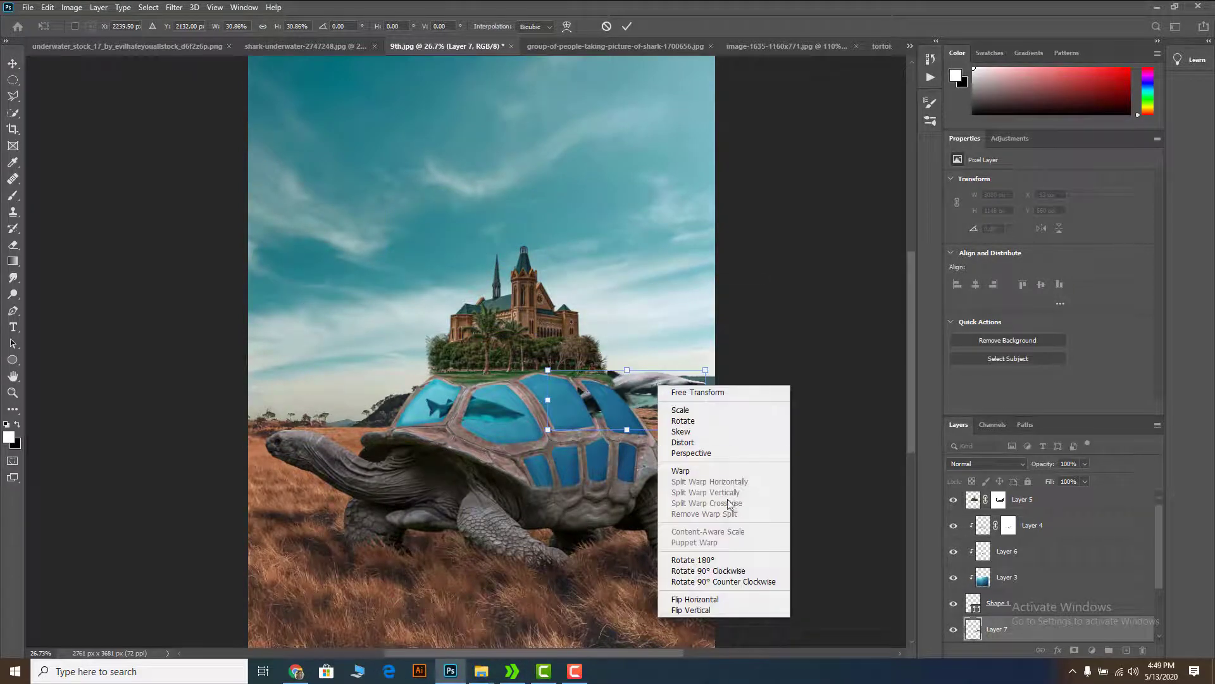
left_click(712, 601)
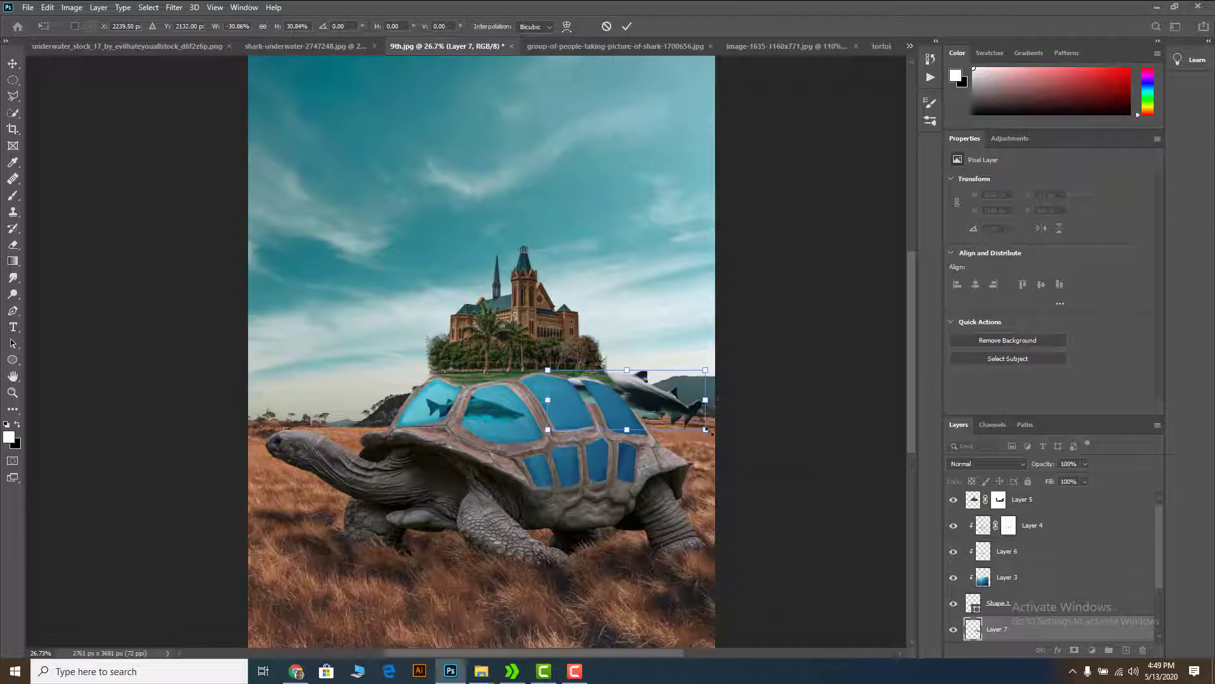
left_click_drag(706, 431, 631, 464)
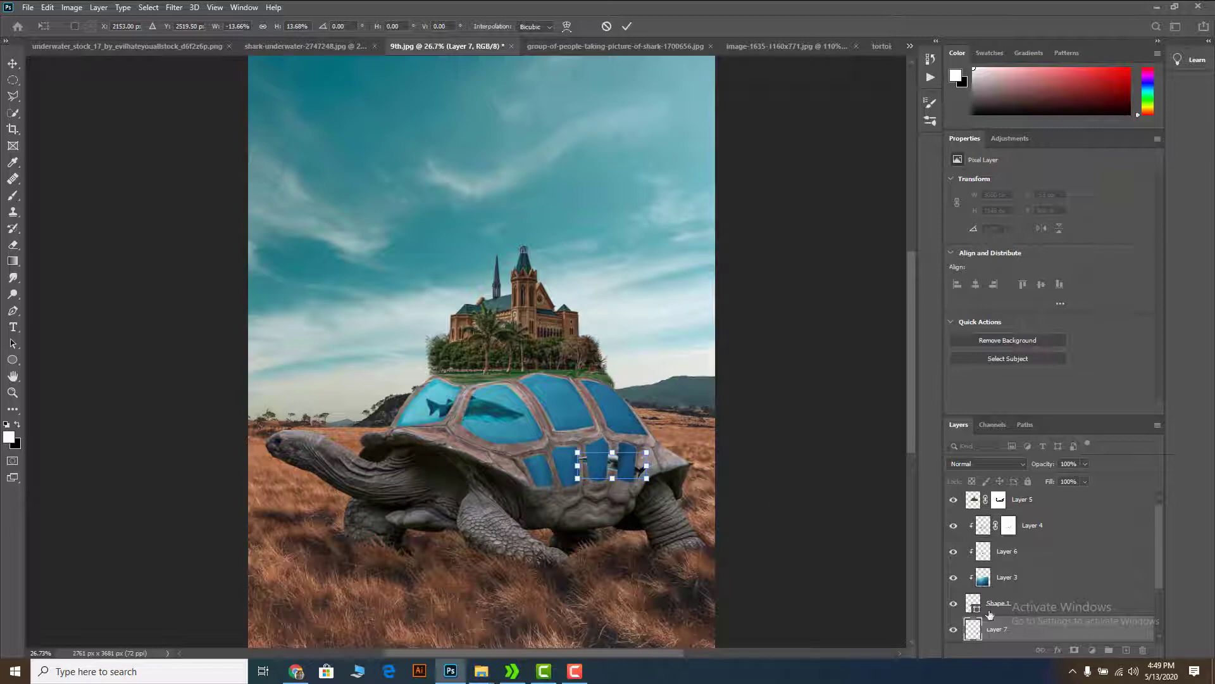
Step: Raise Layer 7 to the top of the layer stack, then enlarge its shark to about 106%, rotated about -6.7°, across the three rightmost lower plates
left_click_drag(992, 632, 994, 491)
scroll(590, 483, "up", 5)
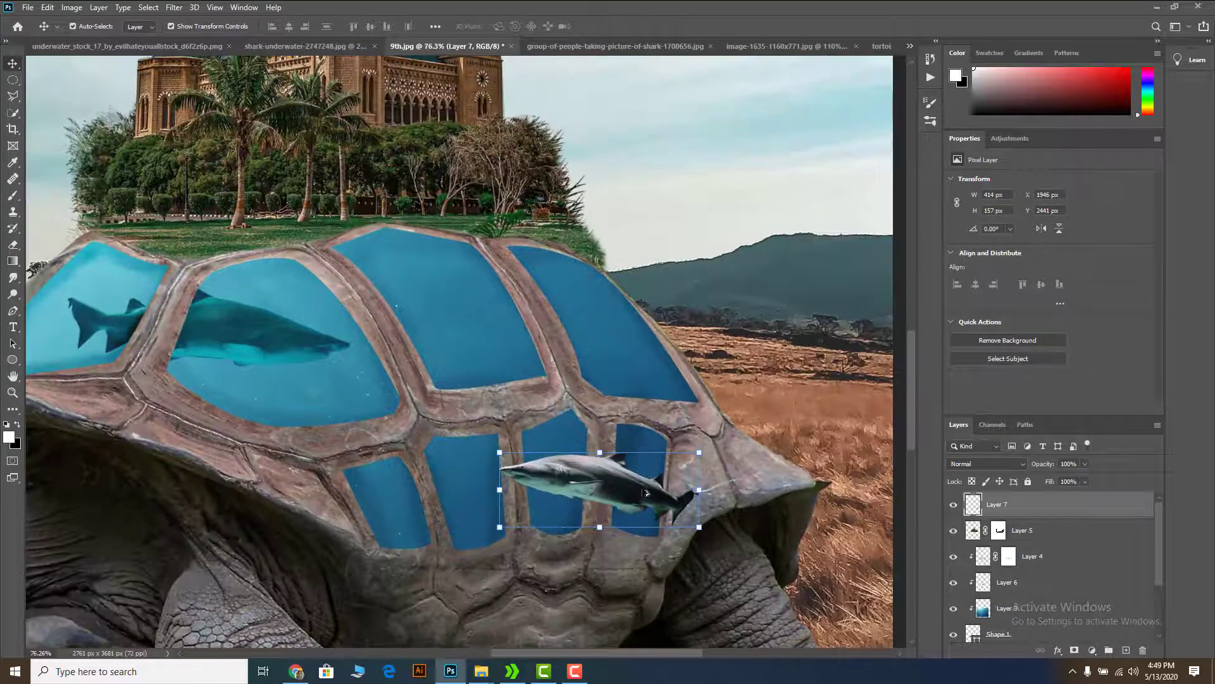
left_click_drag(639, 490, 595, 486)
left_click_drag(661, 516, 665, 513)
left_click_drag(551, 483, 549, 481)
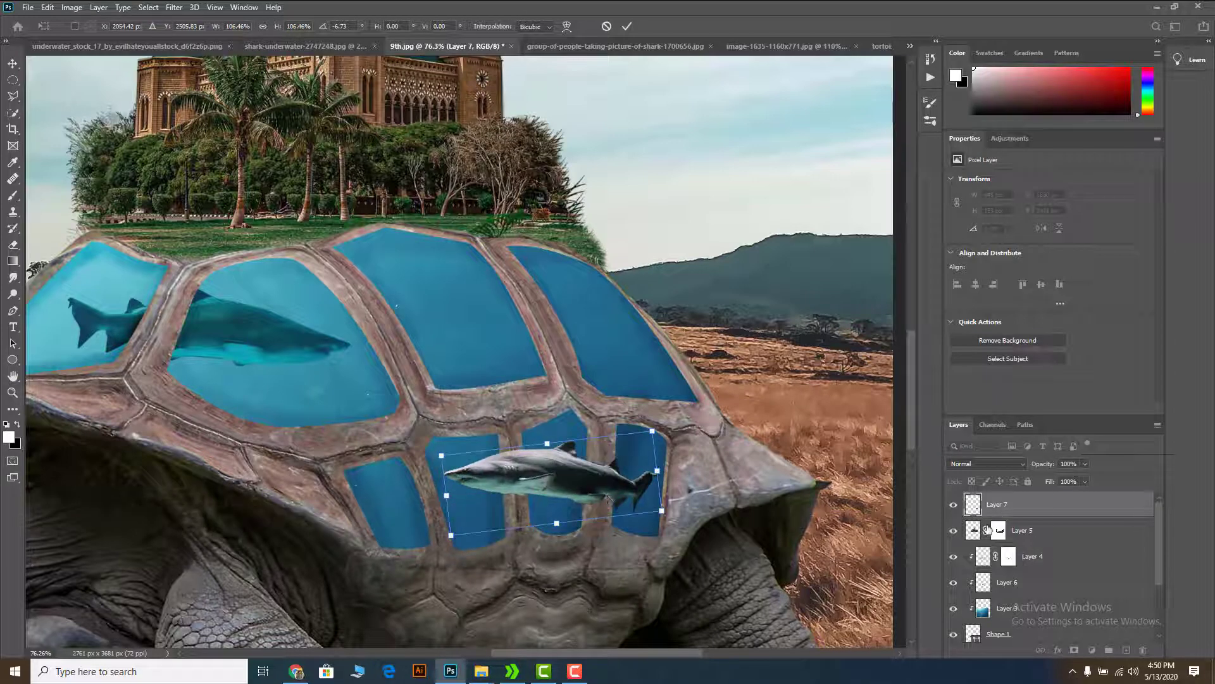
Step: Clip Layer 7's shark to the shell plates beneath Layer 5, nudged slightly down, and lower its opacity to 73%
left_click_drag(1017, 505, 1020, 542)
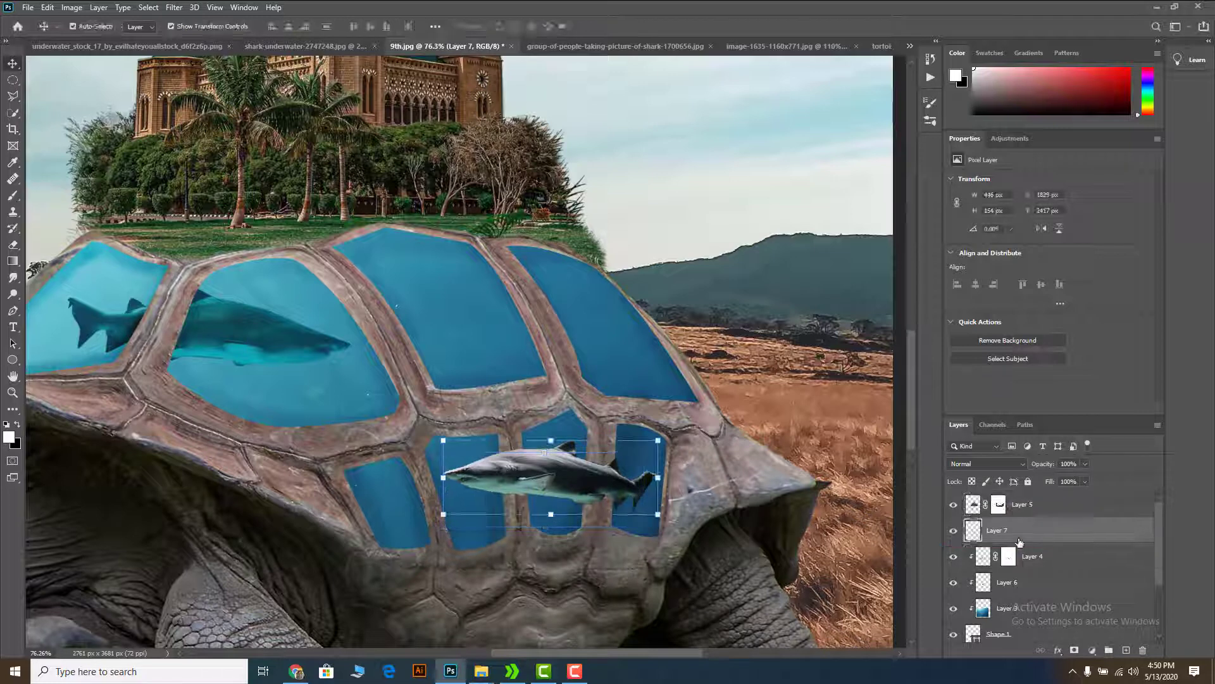
left_click(978, 543, "alt")
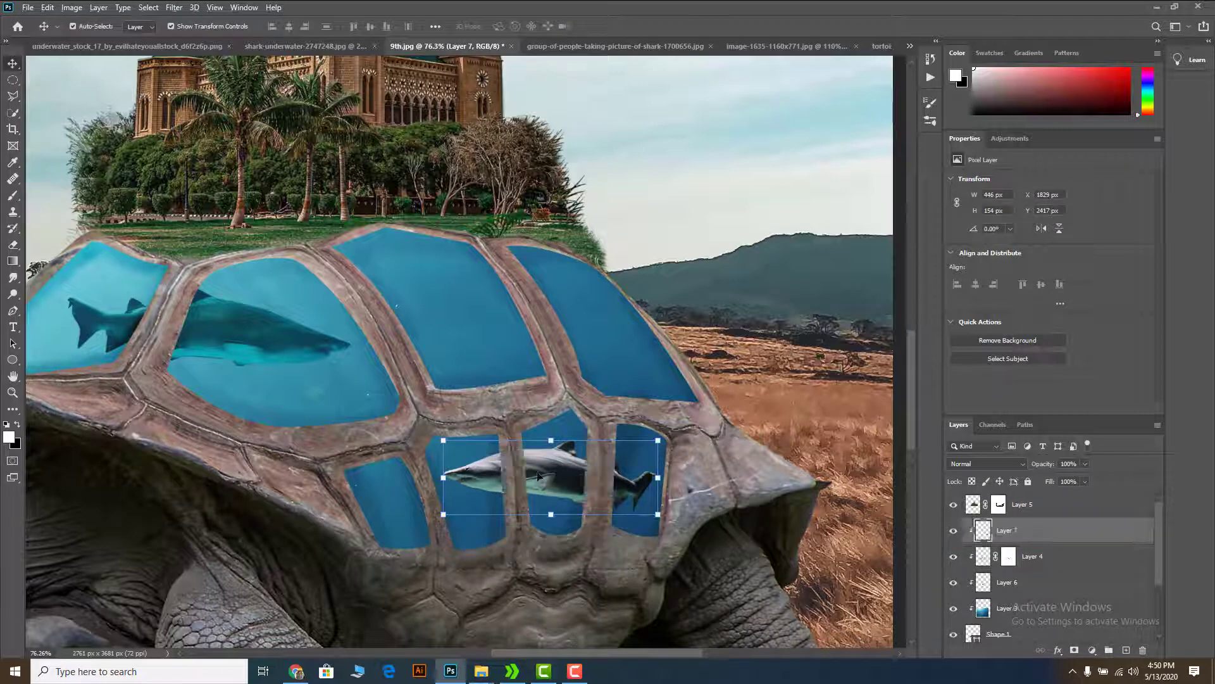
left_click_drag(547, 468, 546, 482)
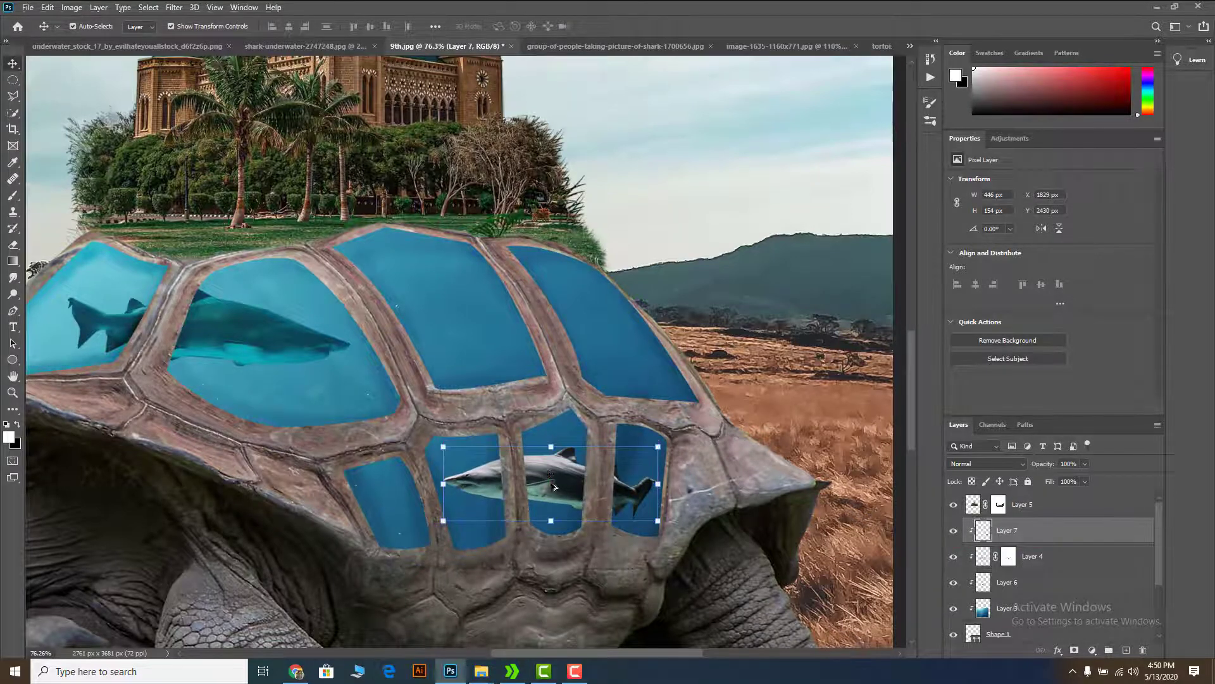
scroll(546, 481, "down", 3)
left_click_drag(1085, 466, 1065, 480)
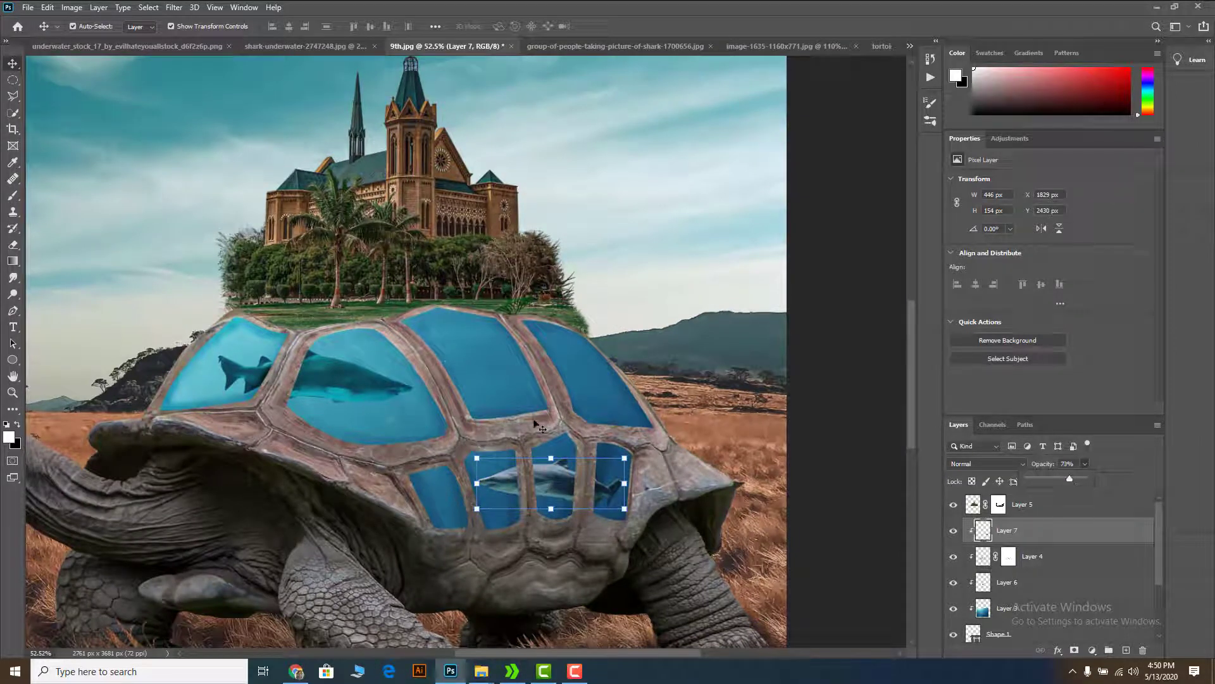
Step: Enlarge Layer 6's shark to about 113%, rotate it about -4.9° and place it across the second and third upper plates
left_click(331, 387)
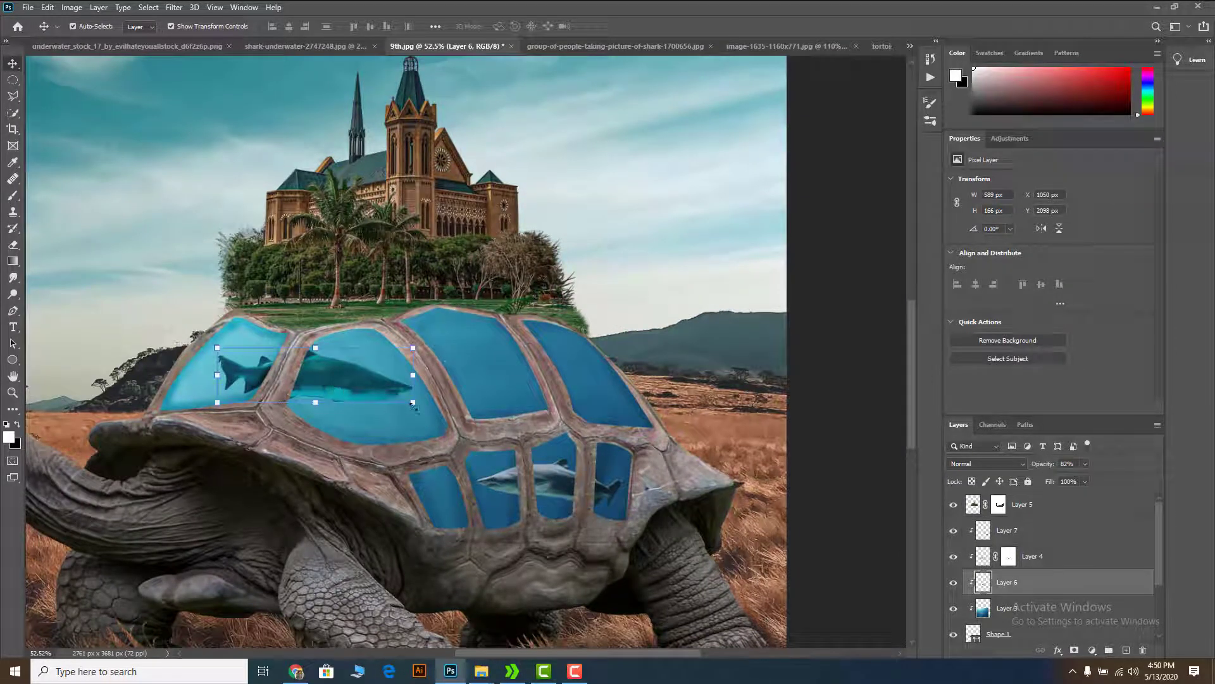
left_click_drag(412, 404, 473, 419)
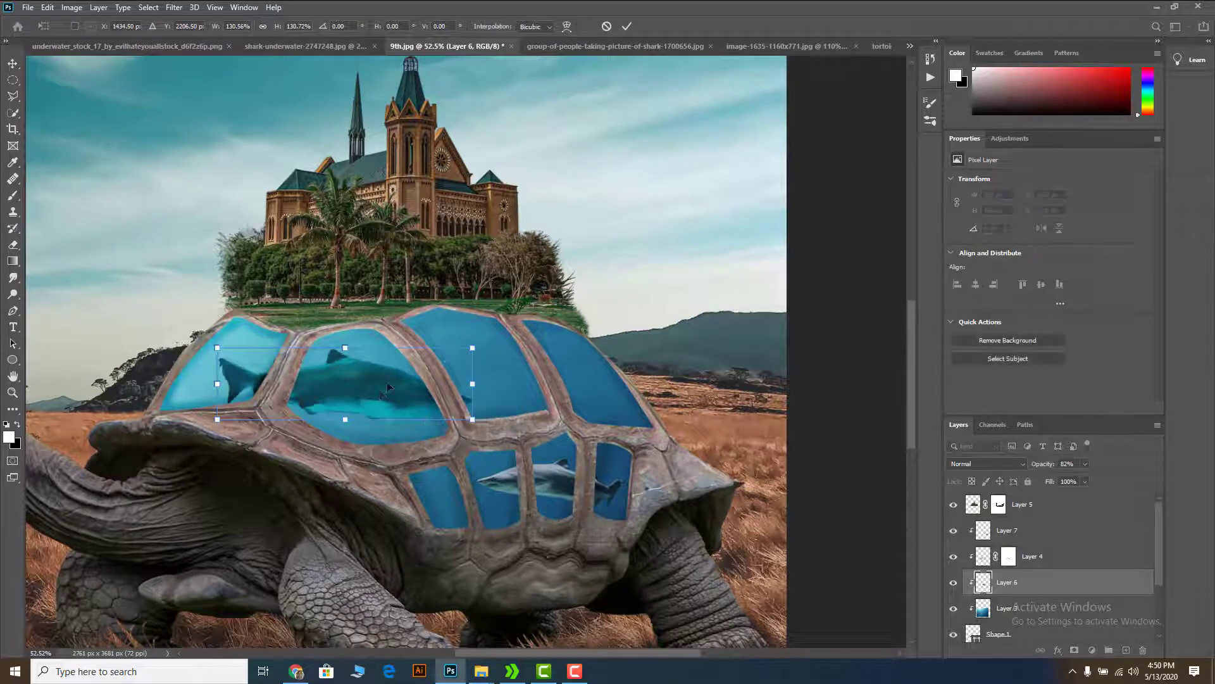
left_click_drag(388, 387, 451, 391)
scroll(557, 355, "up", 2)
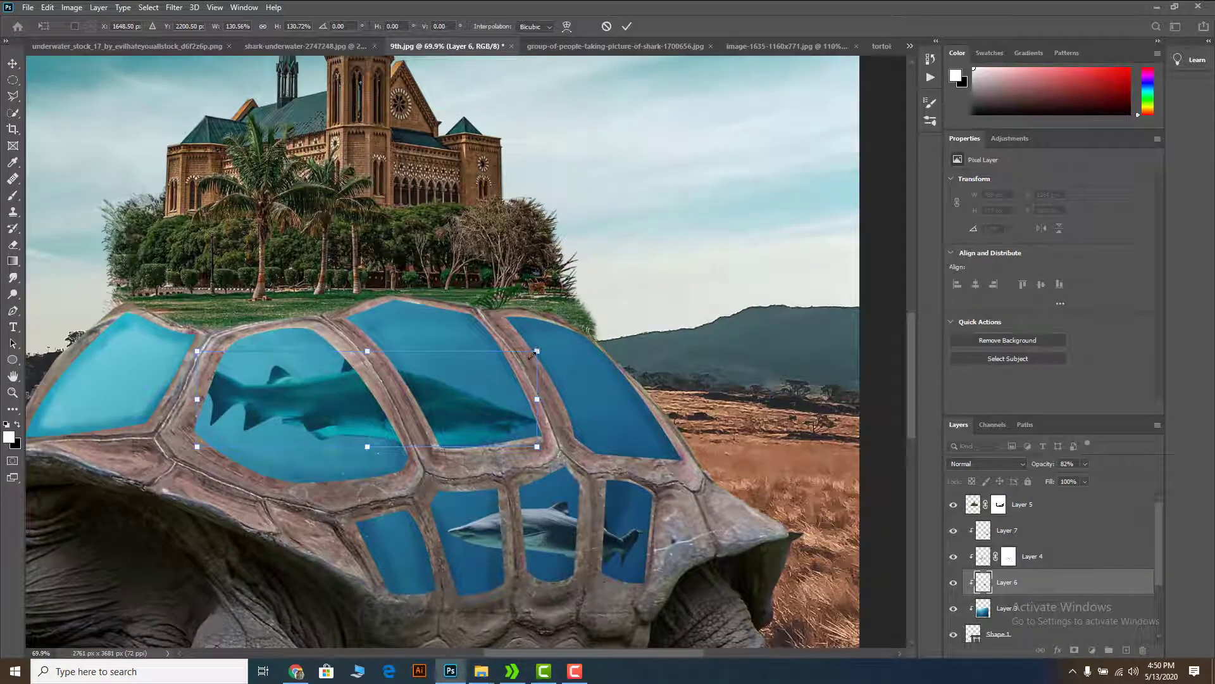
mouse_move(537, 352)
left_mouse_down()
mouse_move(514, 357)
mouse_move(531, 338)
left_mouse_up()
scroll(548, 398, "down", 2)
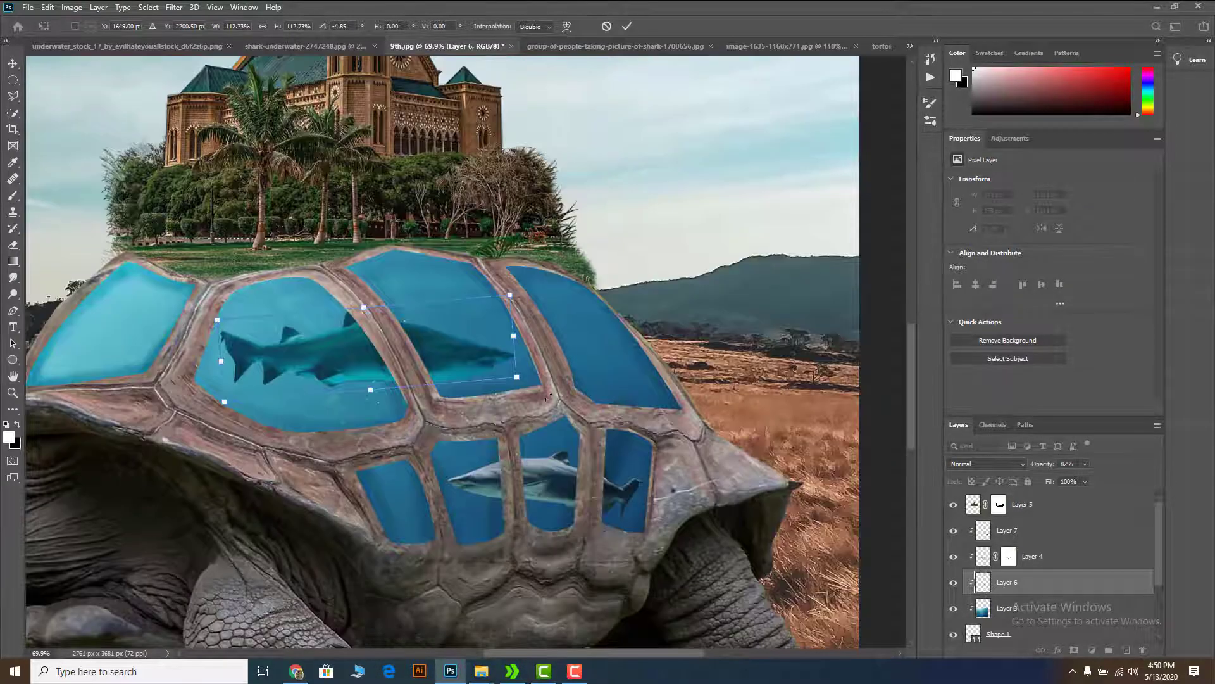
left_click(627, 26)
Step: Lower the opacity of the small shark on Layer 7 in the lower plates to 54%
scroll(629, 324, "down", 2)
left_click(593, 436)
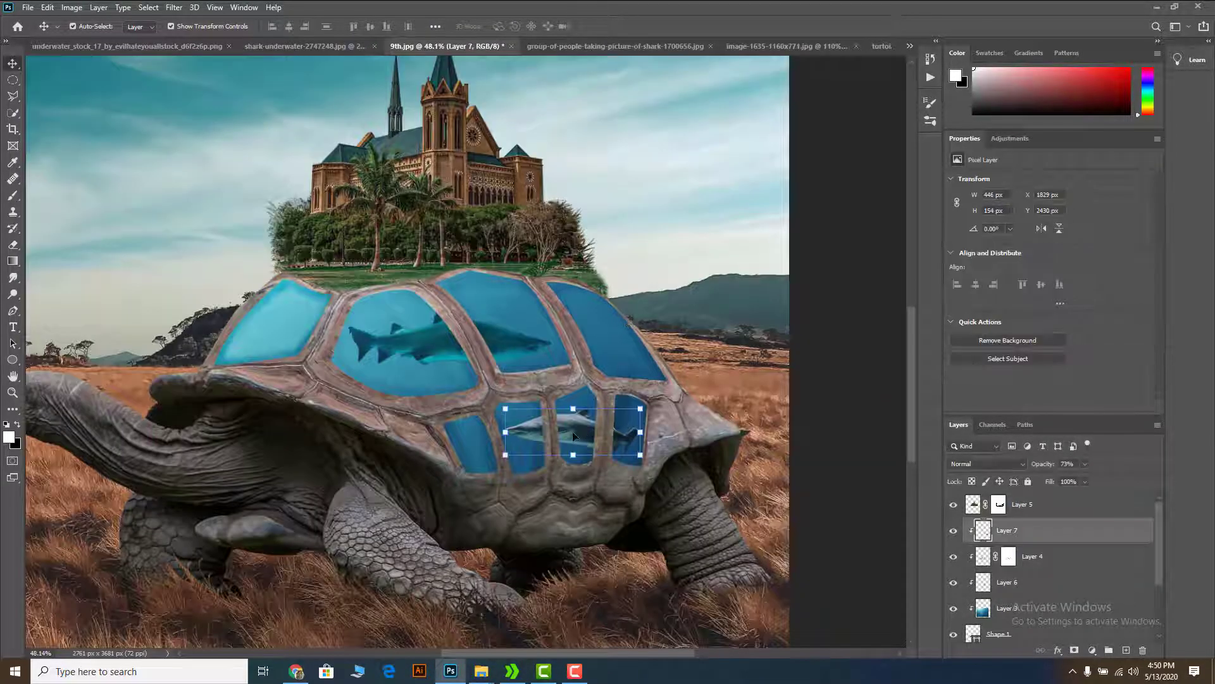
left_click(1084, 466)
left_click(1075, 479)
left_click(771, 504)
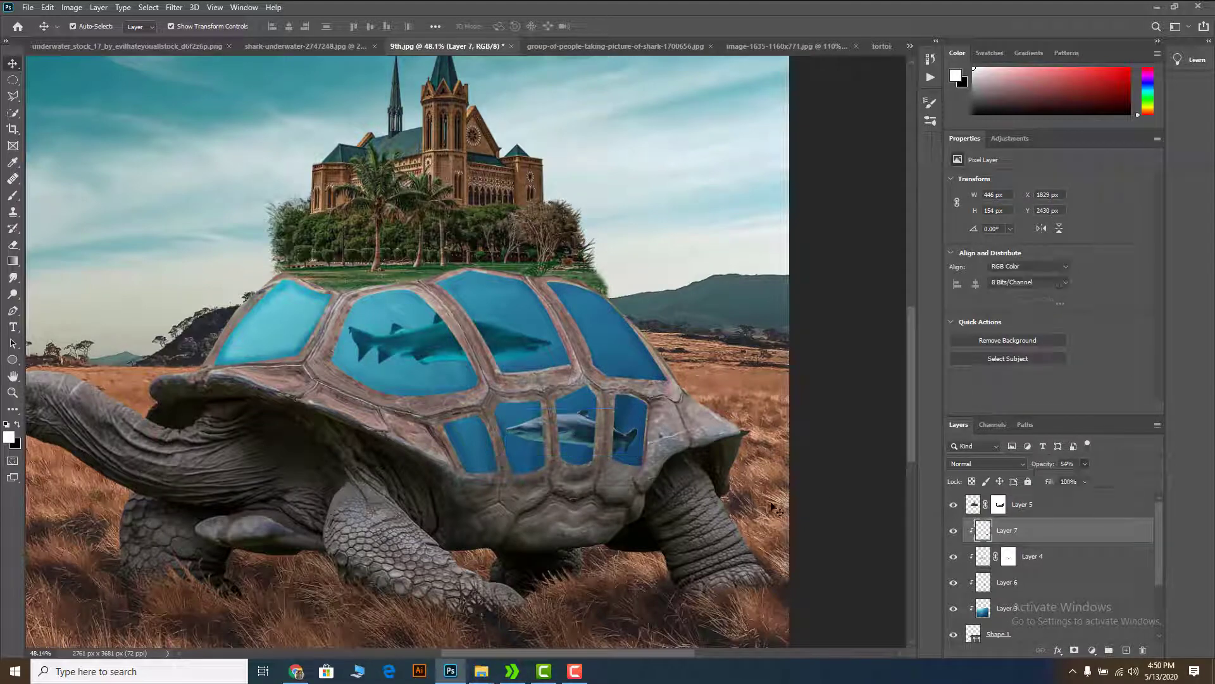
Step: Add a Bevel & Emboss effect to the shell-plate layer Shape 1 through its blending options
scroll(451, 379, "down", 3)
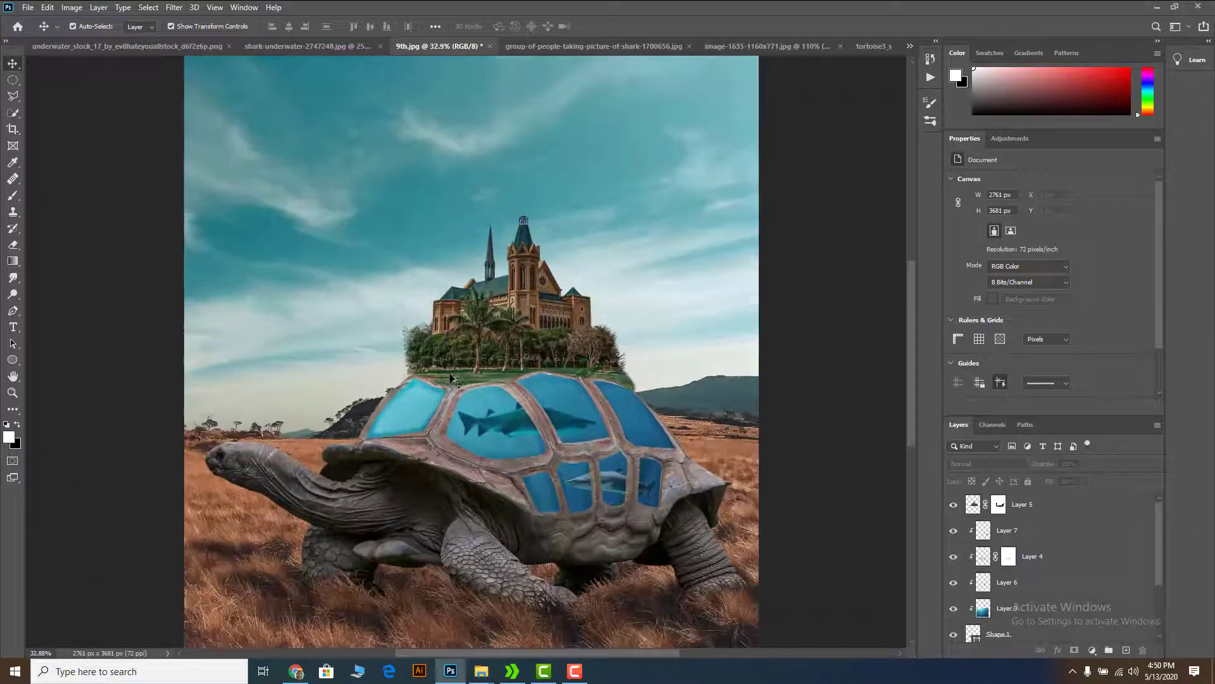
scroll(451, 378, "up", 2)
scroll(467, 392, "down", 2)
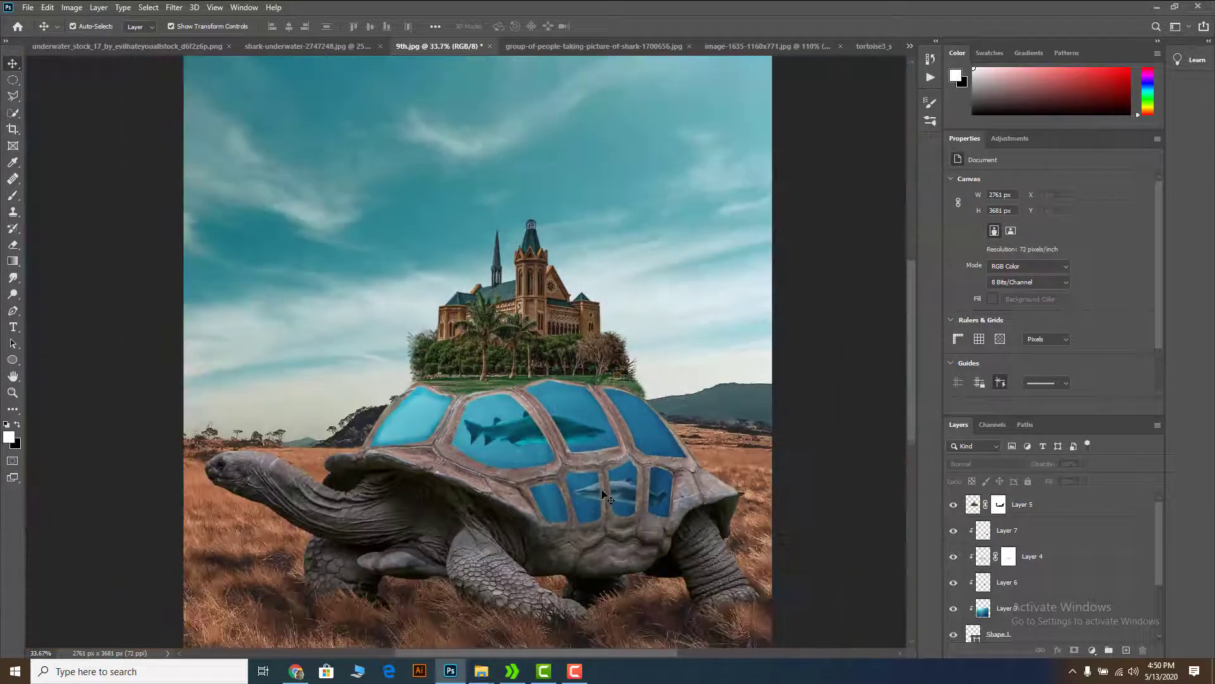
left_click(573, 472)
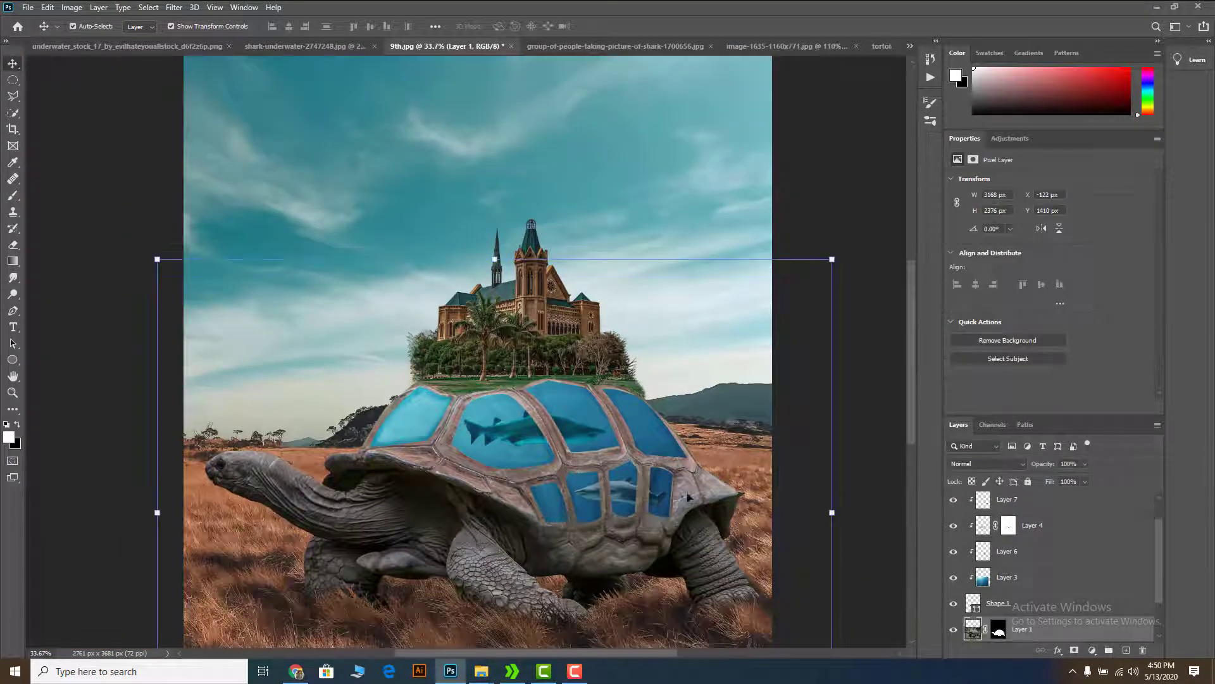
left_click(1029, 602)
scroll(1037, 592, "down", 1)
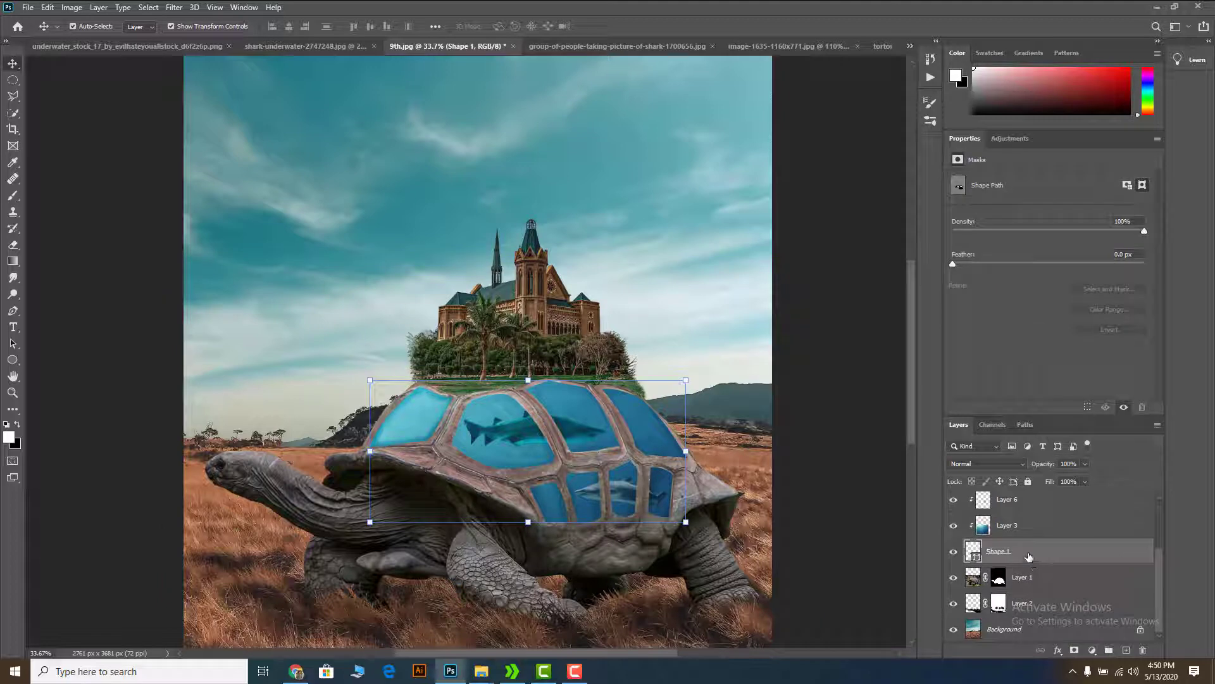
right_click(1028, 556)
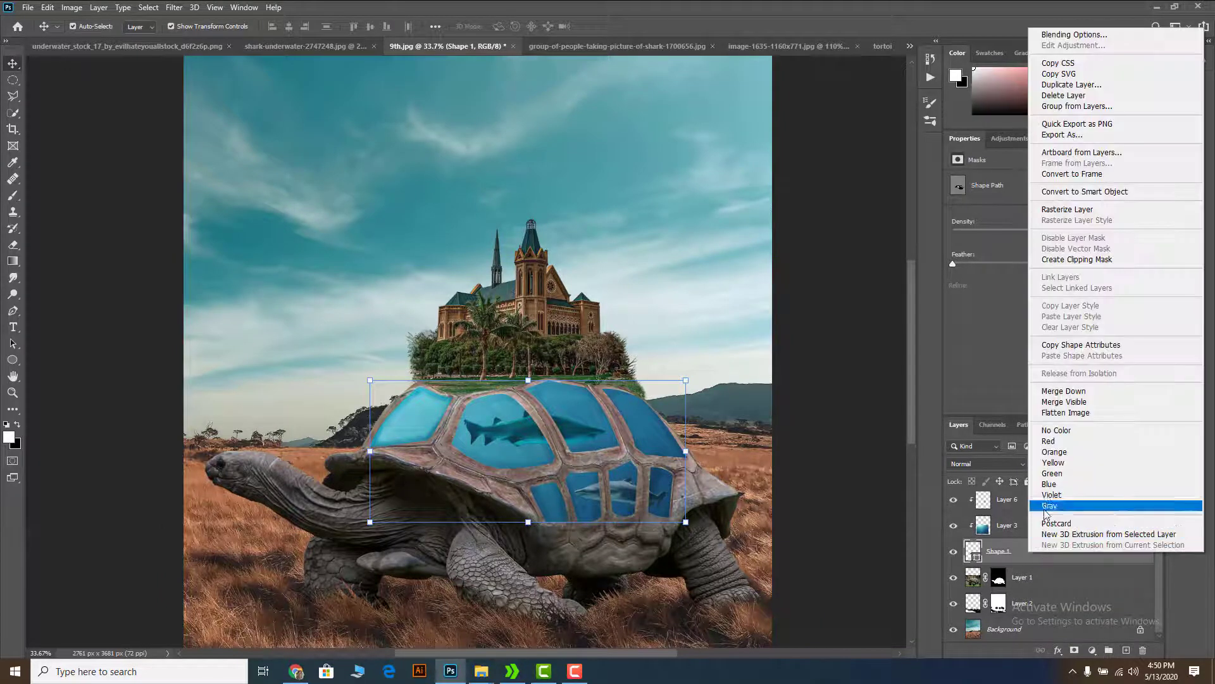
left_click(1074, 35)
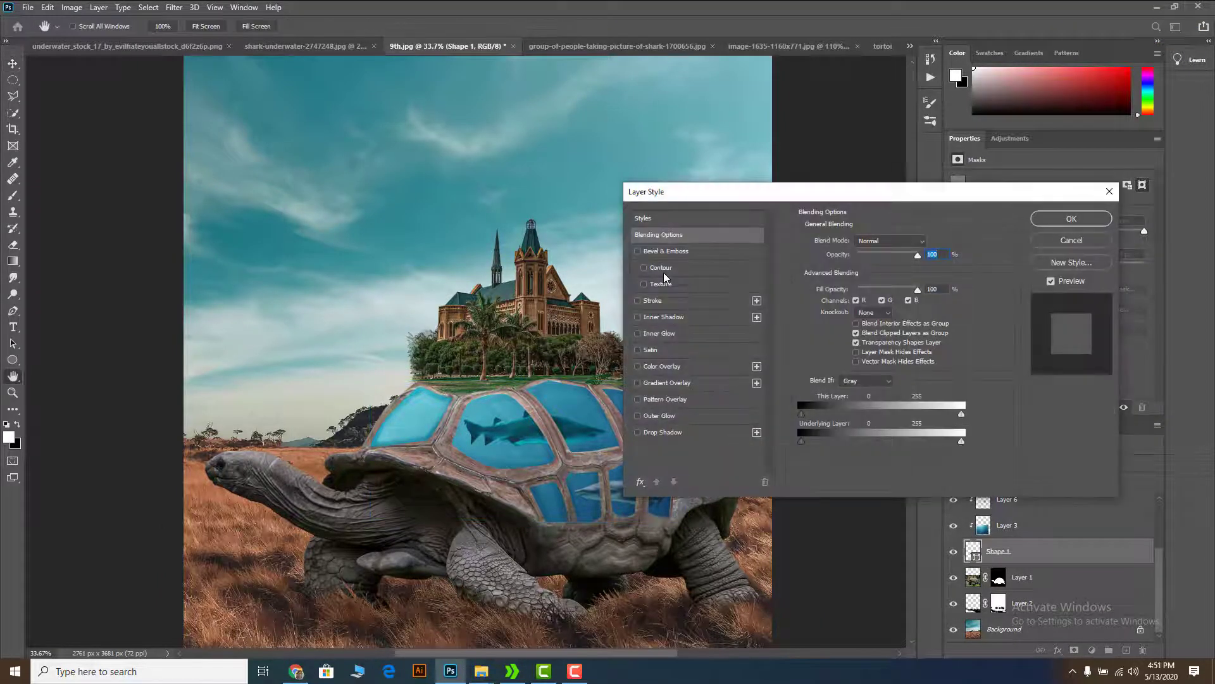
left_click(637, 251)
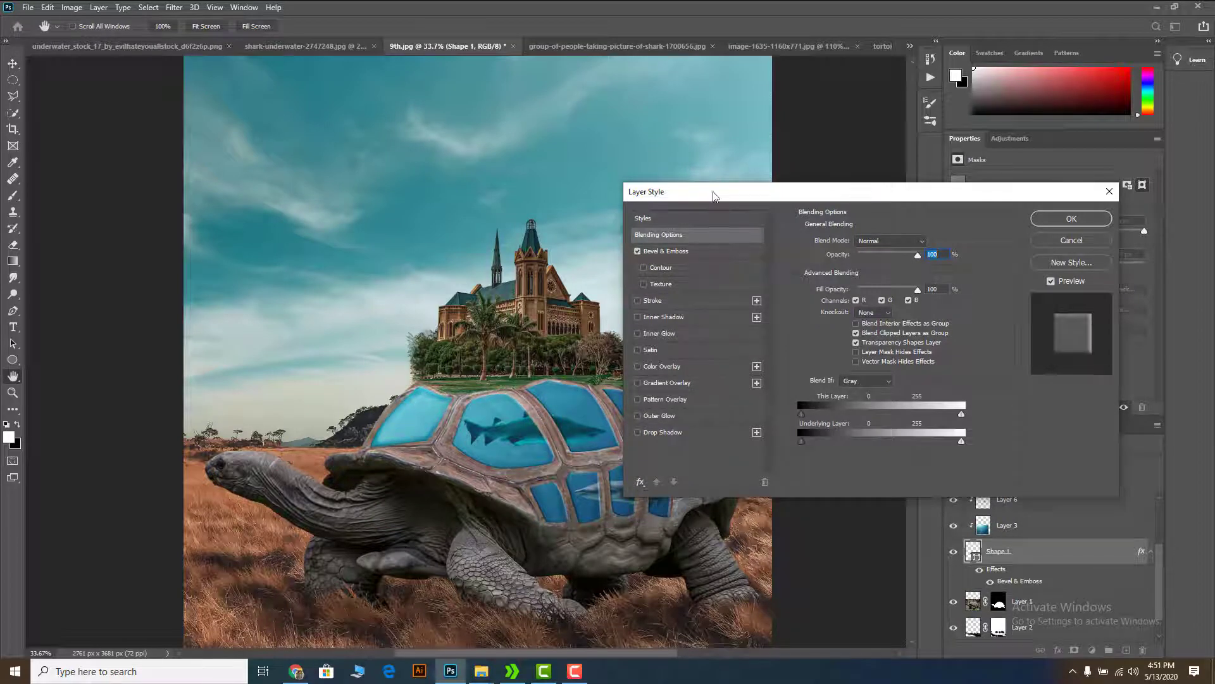
left_click_drag(714, 194, 822, 169)
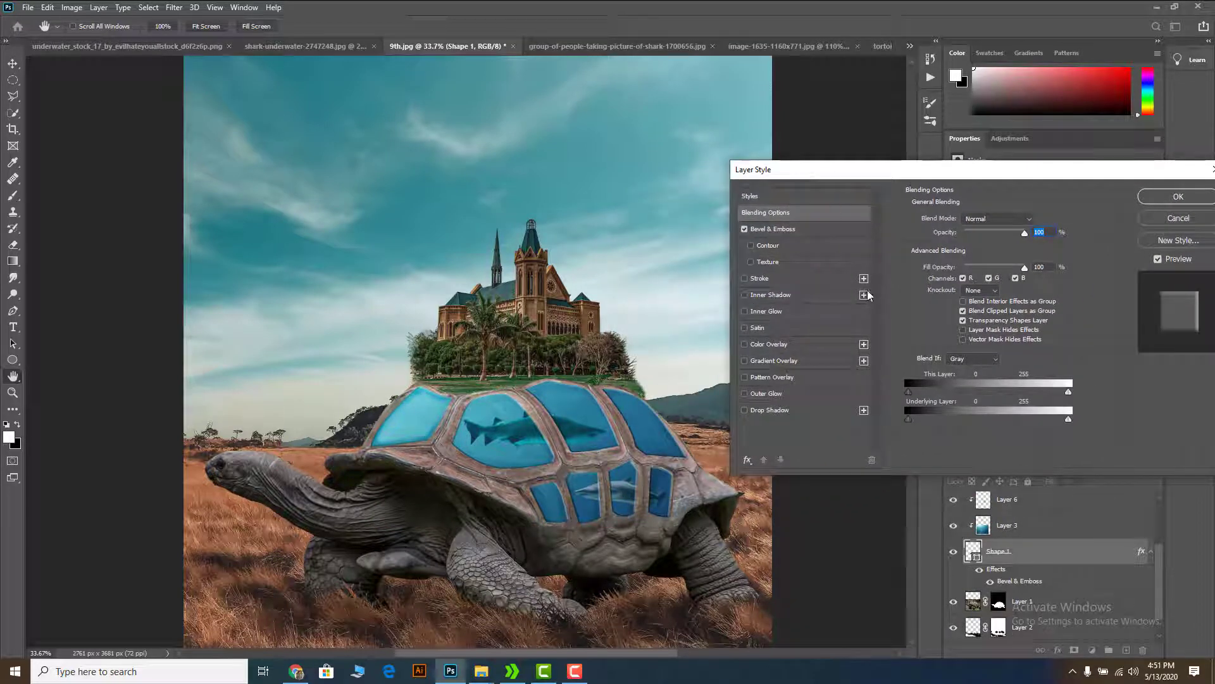
Step: Keep Shape 1's blend mode at Normal, set the Blend If black point of This Layer to 15, and apply the layer style
left_click(991, 220)
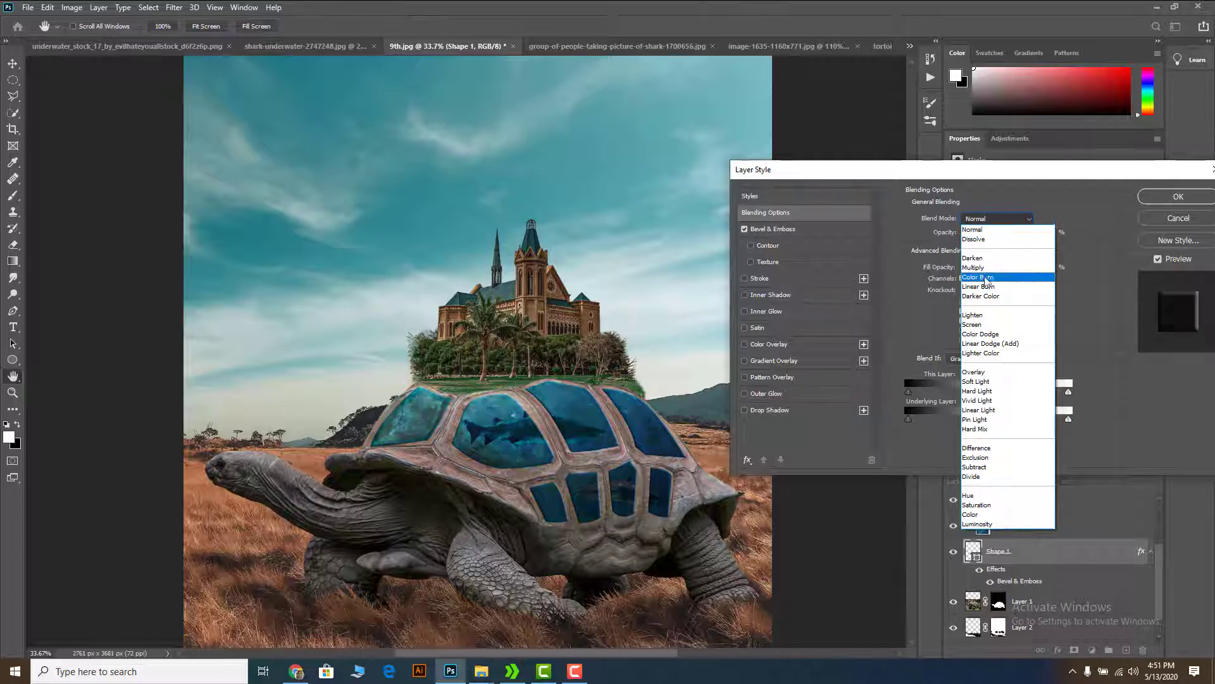
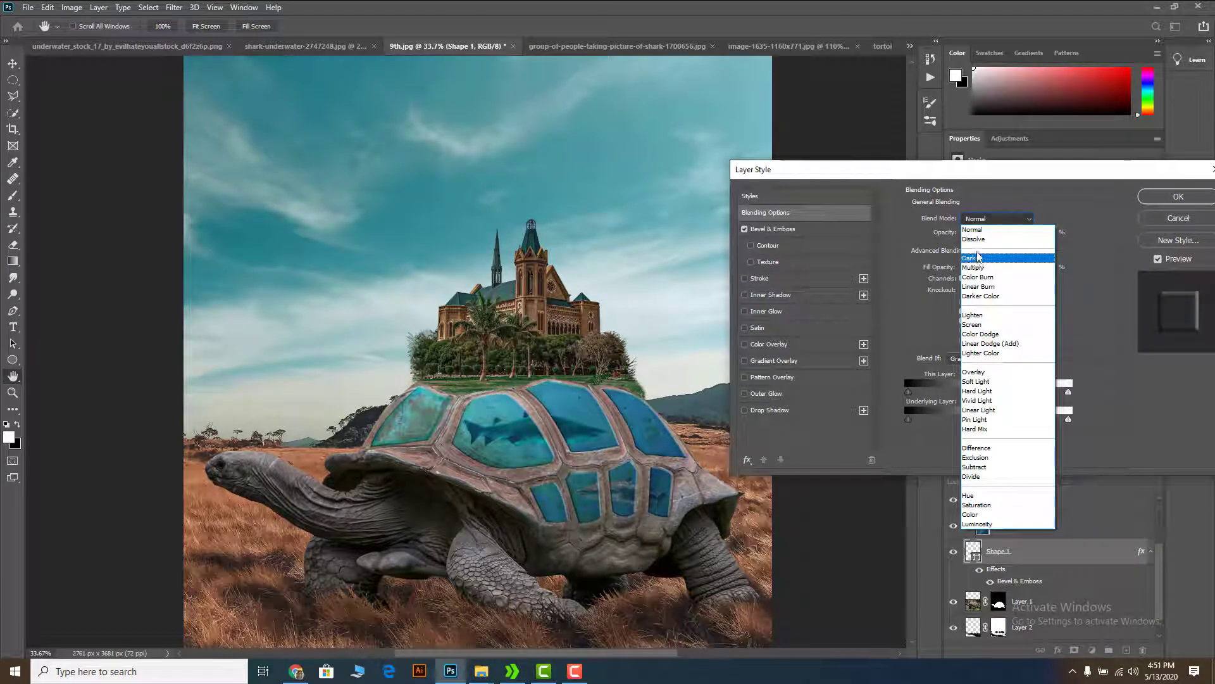
left_click(981, 232)
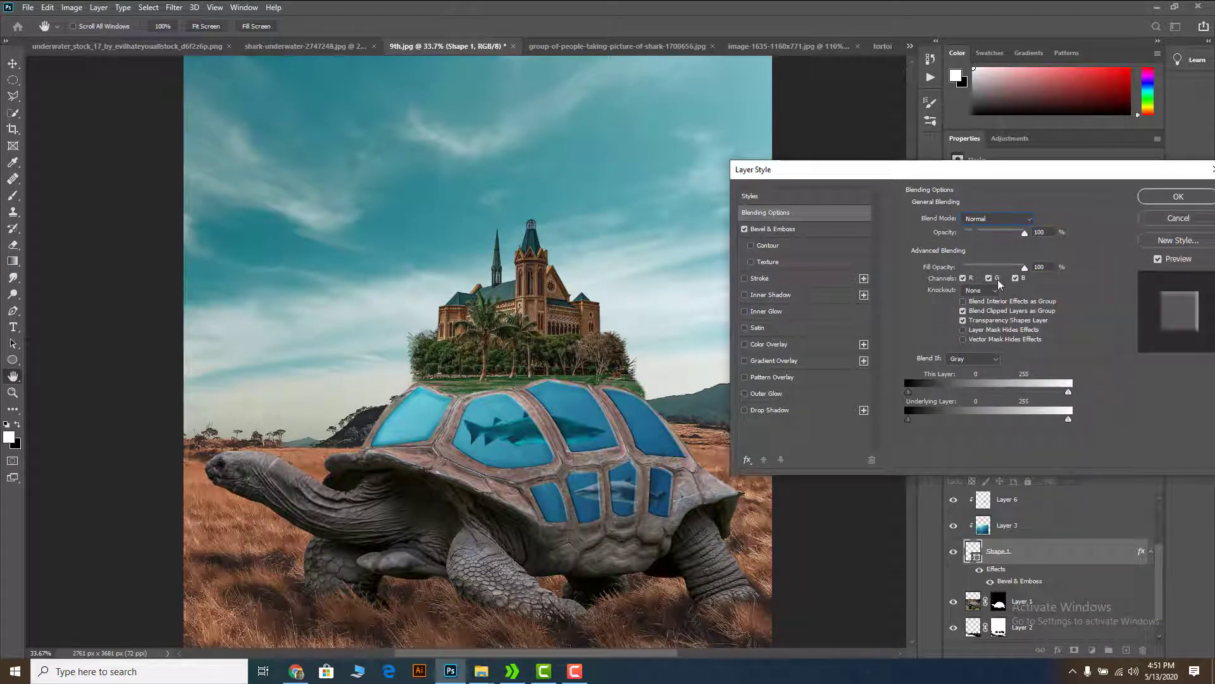
left_click(1025, 268)
left_click_drag(909, 392, 902, 423)
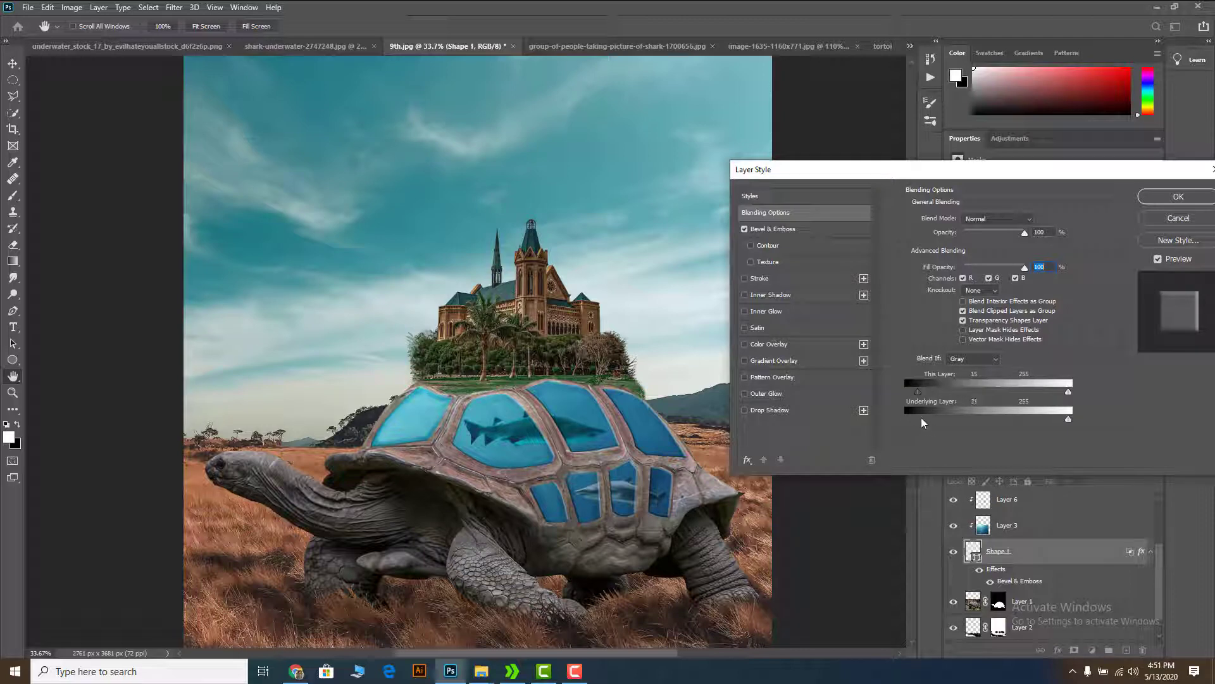
mouse_move(1025, 235)
left_mouse_down()
mouse_move(1008, 236)
mouse_move(1046, 237)
left_mouse_up()
left_click(754, 262)
left_click(752, 262)
left_click(1182, 201)
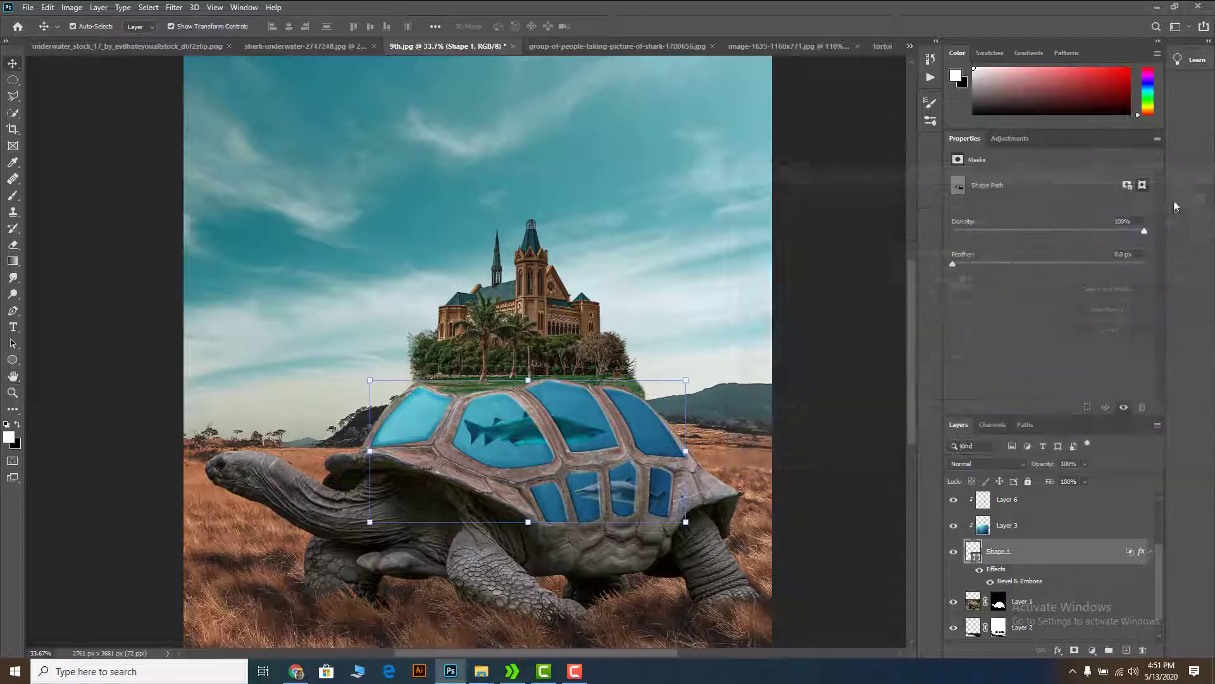
Step: Examine the beveled shell plates and the whole tortoise composite at several magnifications
left_click(693, 434)
scroll(690, 436, "down", 3)
scroll(622, 398, "up", 5)
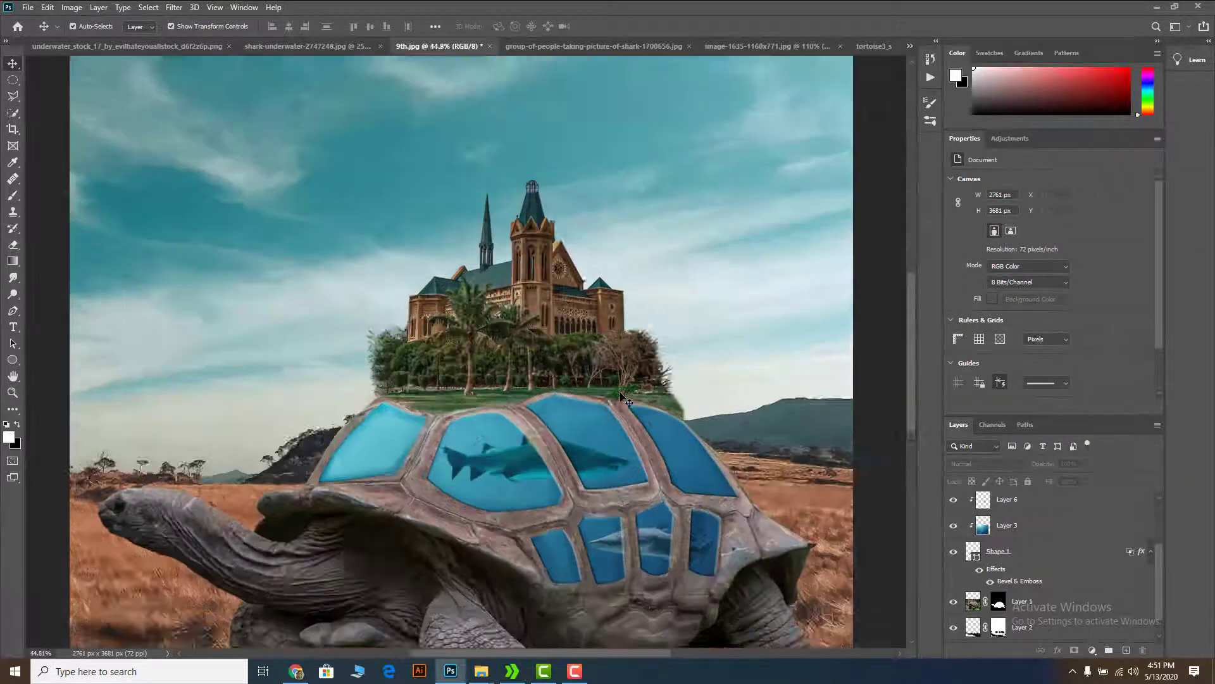
scroll(665, 411, "down", 6)
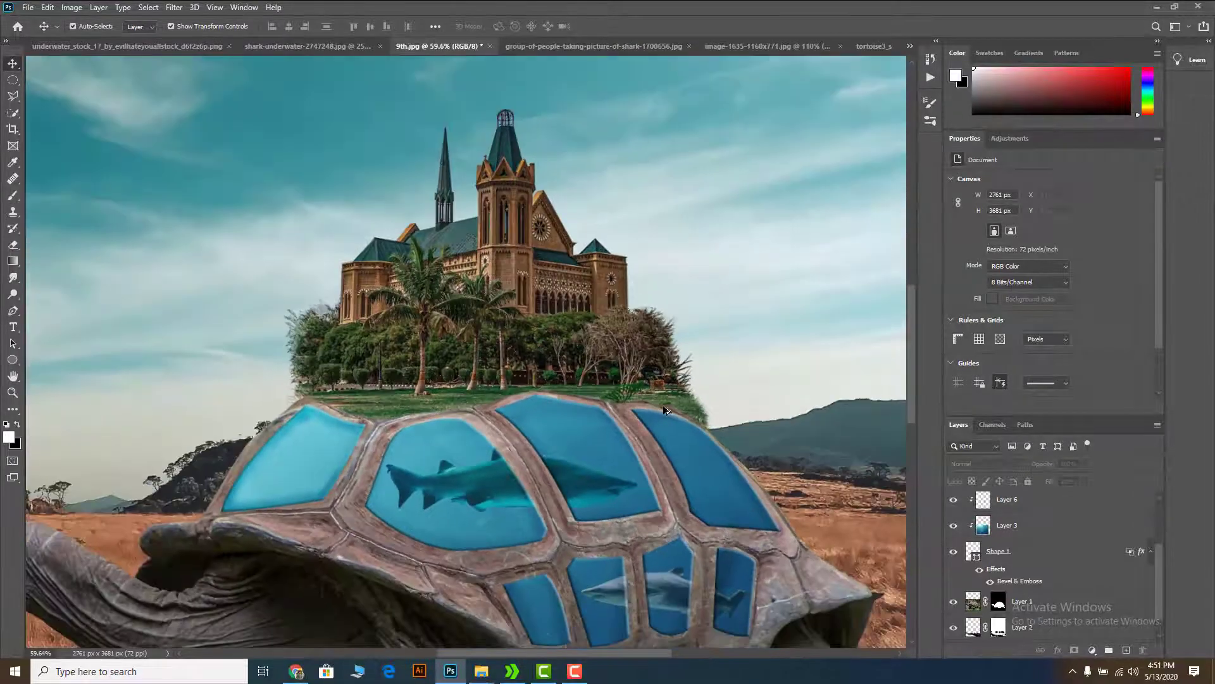
scroll(520, 393, "up", 1)
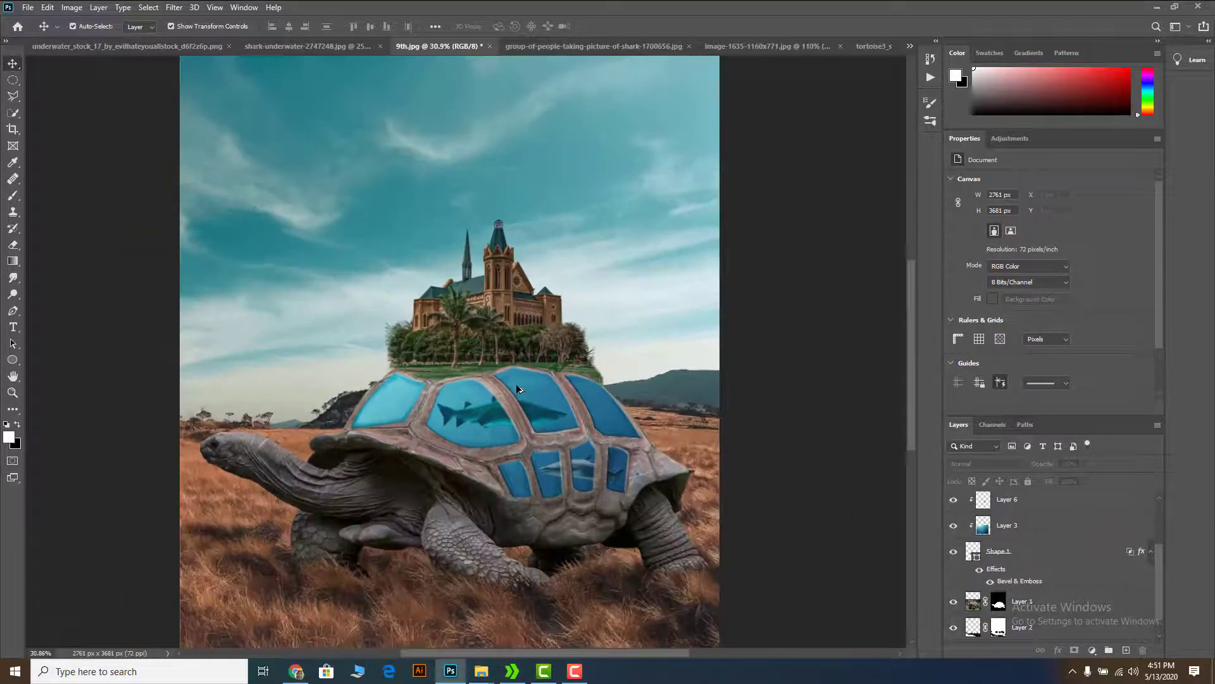
scroll(527, 389, "up", 3)
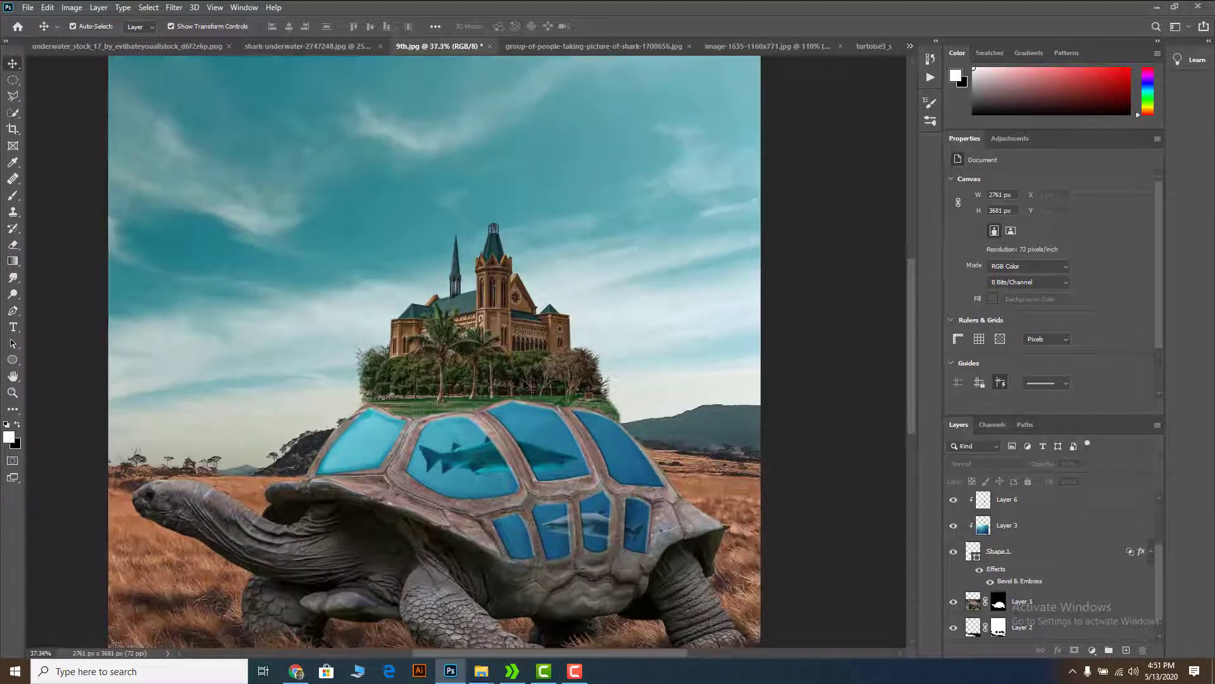
scroll(531, 398, "down", 1)
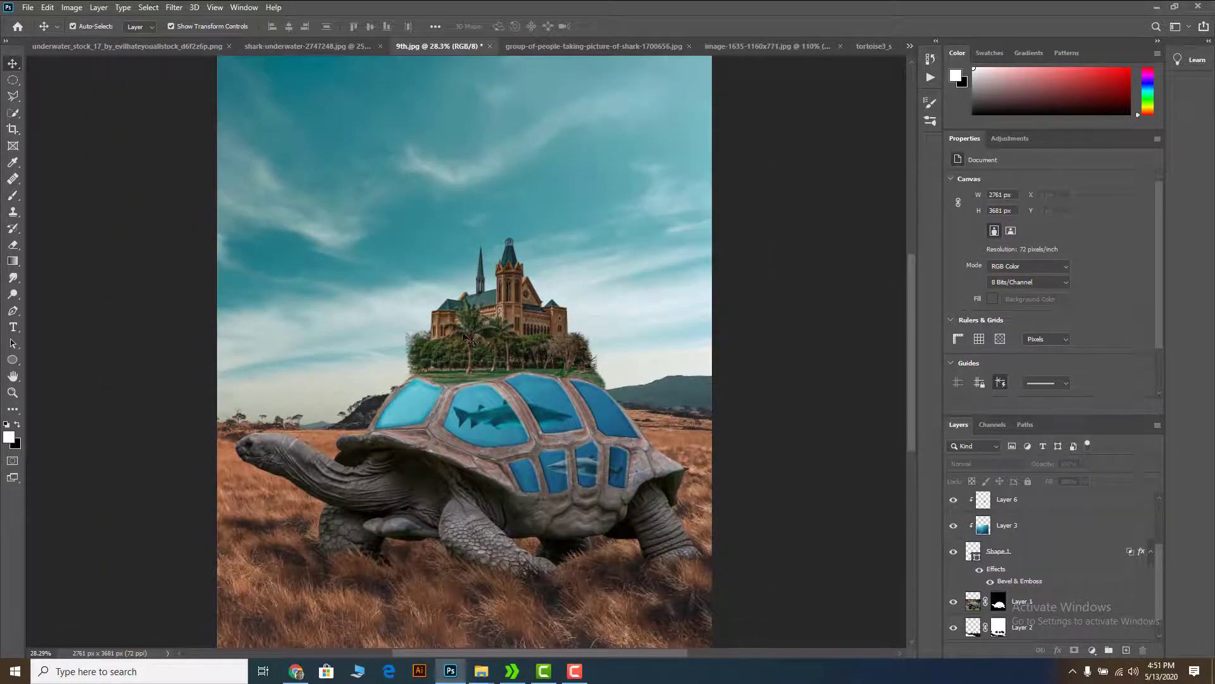
scroll(469, 338, "up", 3)
Step: Lower the Greens saturation of the building and garden on Layer 5 to -73 with the Camera Raw Filter
left_click(527, 406)
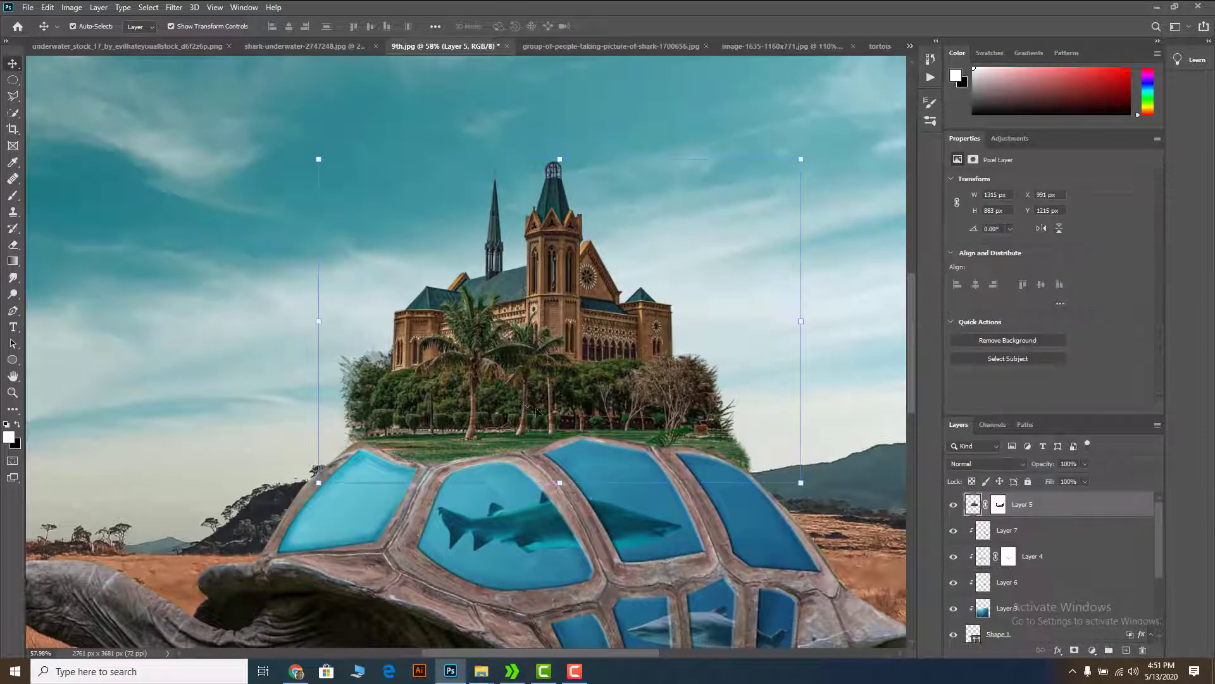
left_click(175, 7)
left_click(218, 84)
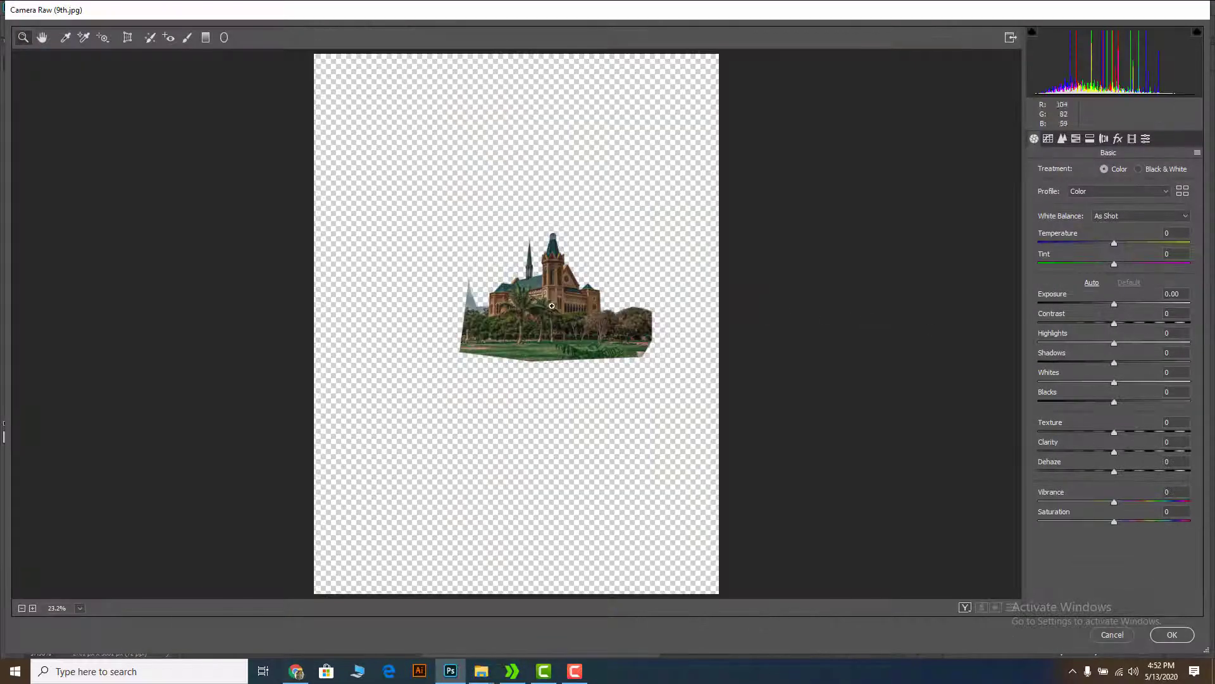
left_click_drag(566, 303, 831, 314)
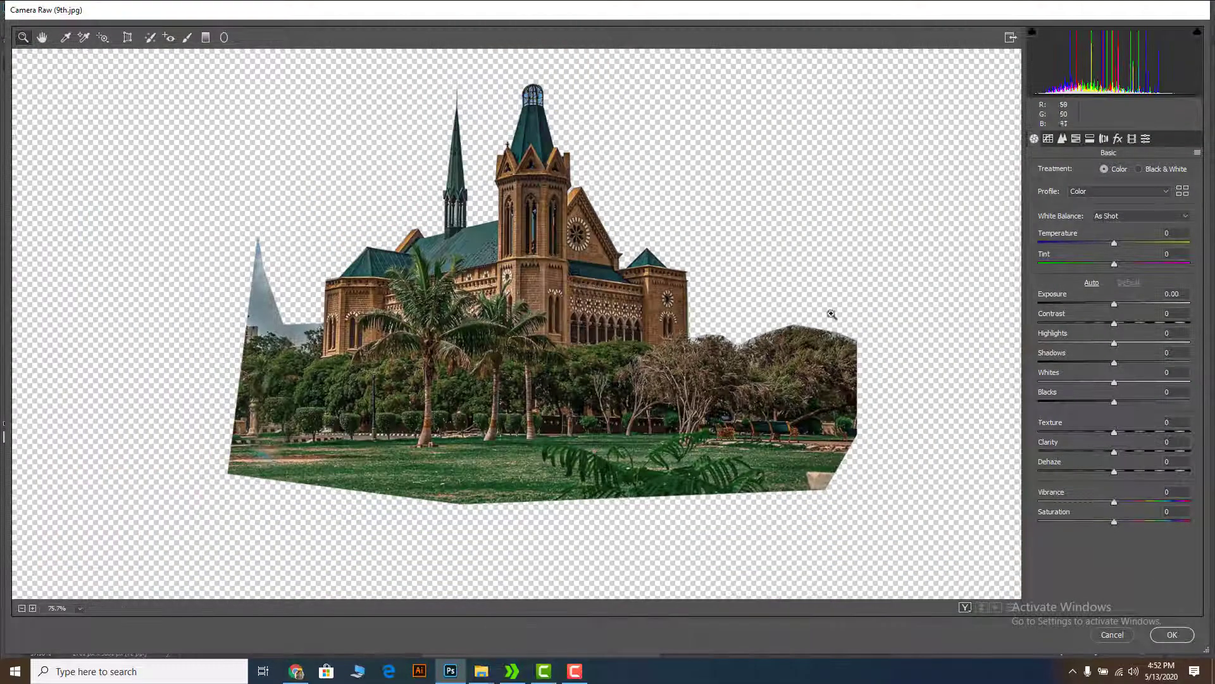
left_click(1076, 138)
left_click(1086, 171)
left_click_drag(1114, 280, 1057, 290)
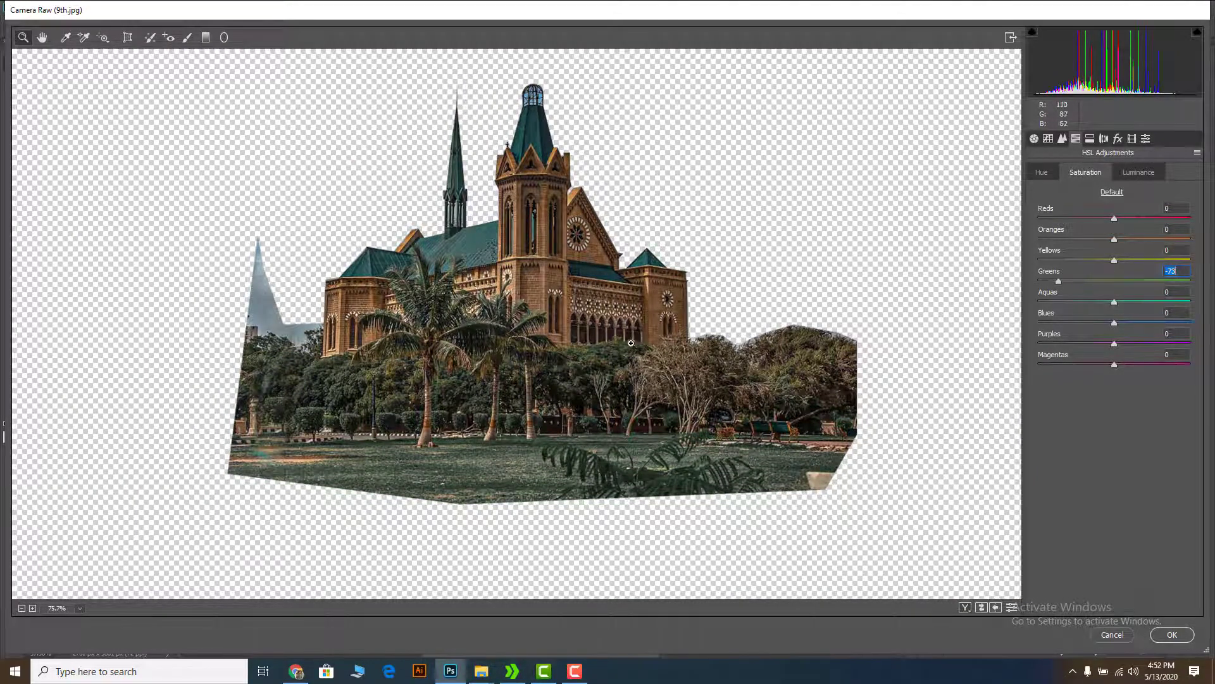
key("ctrl+0")
left_click(1179, 636)
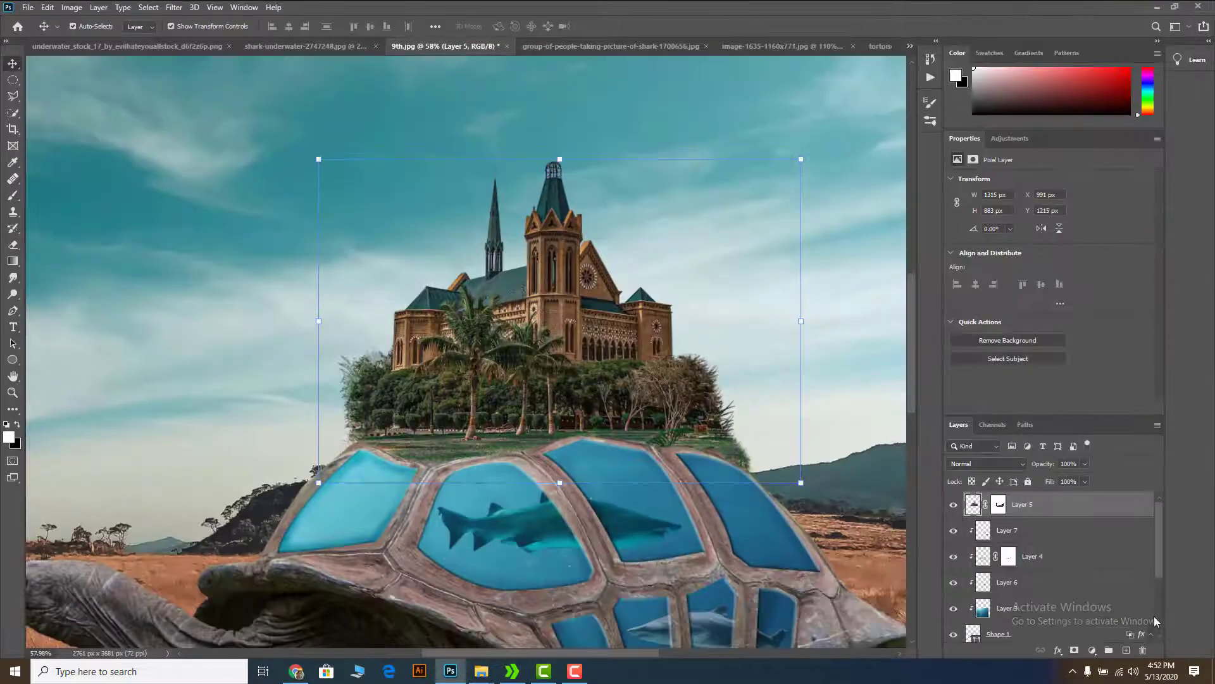
Step: Check how the muted garden greens blend with the tortoise and the grassland at several magnifications
left_click(857, 527)
scroll(776, 434, "down", 8)
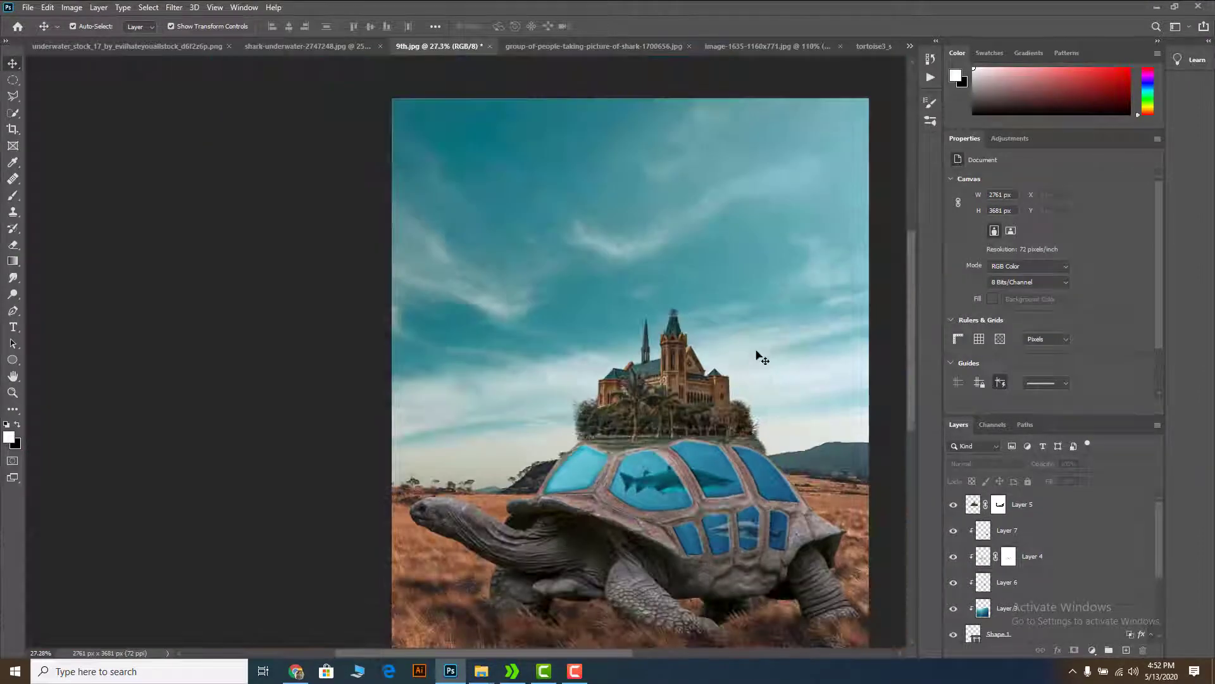
scroll(752, 347, "up", 3)
scroll(753, 352, "down", 4)
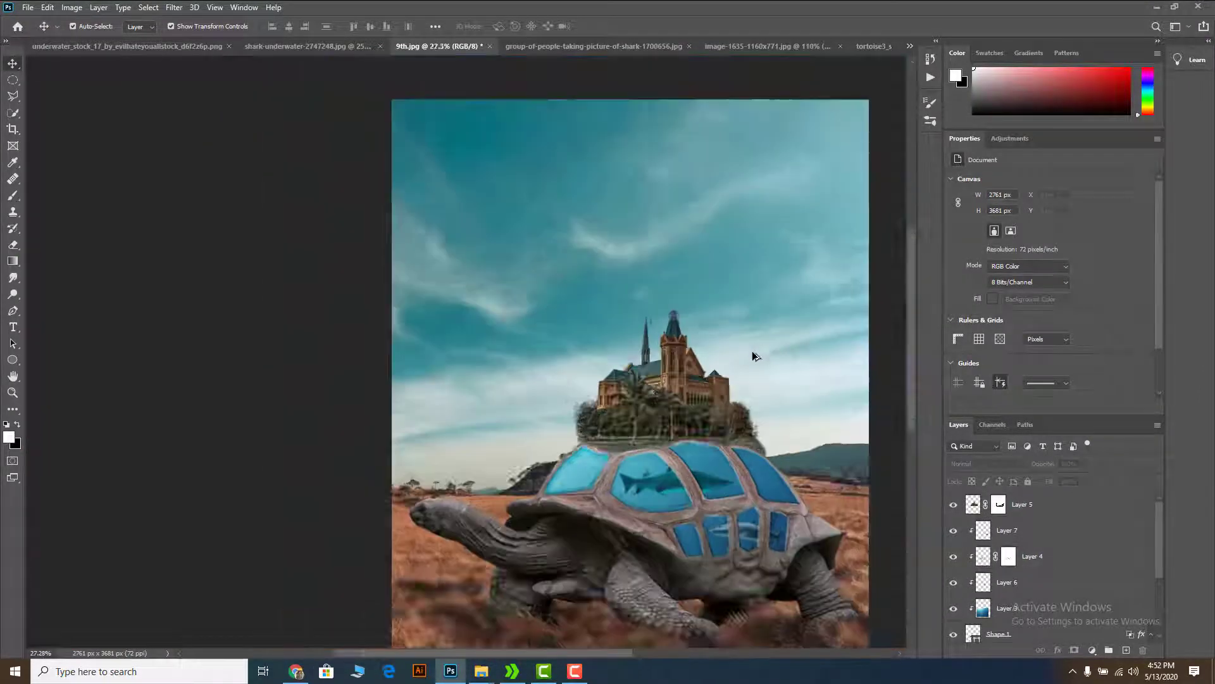
scroll(438, 340, "up", 3)
scroll(562, 328, "down", 1)
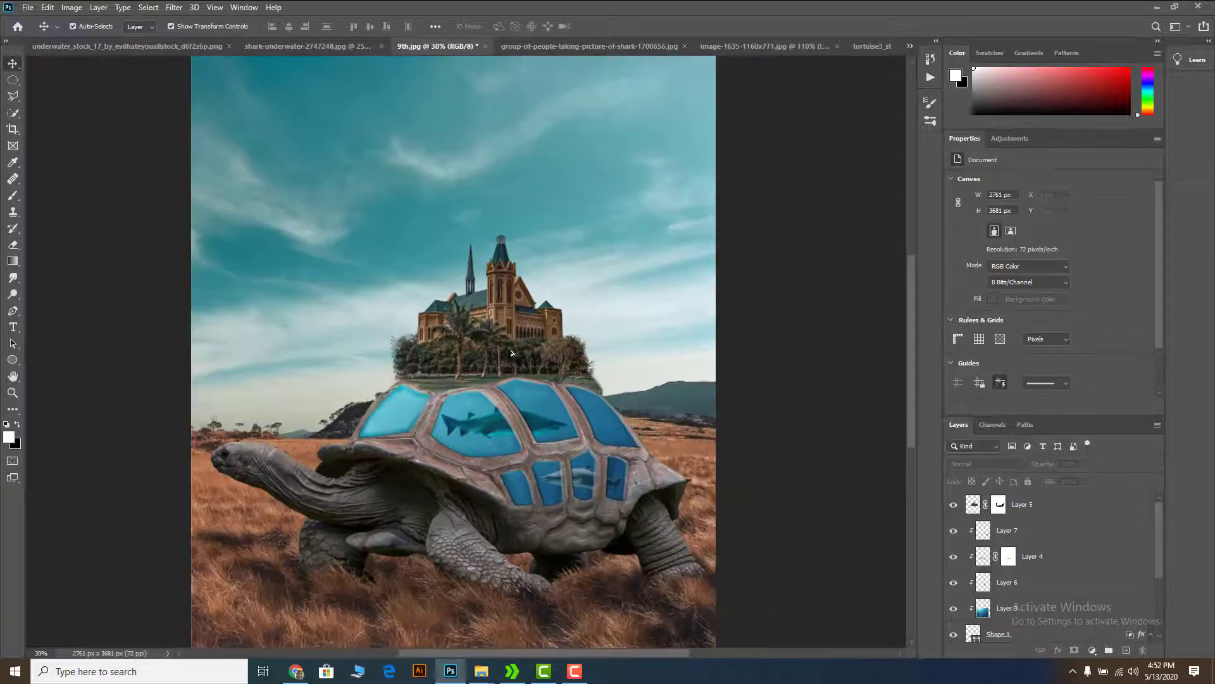
Step: Try a Levels adjustment clipped to the underwater Layer 3 with midtones at 1.14, and delete it
left_click(460, 436)
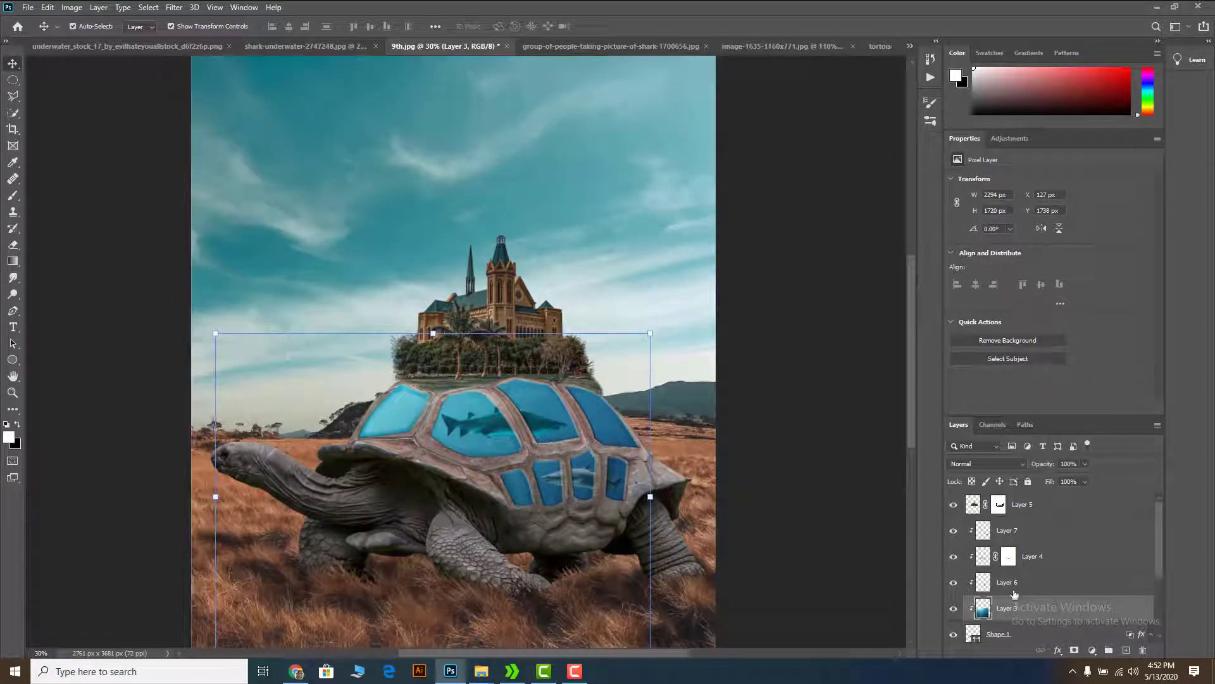
left_click(1092, 651)
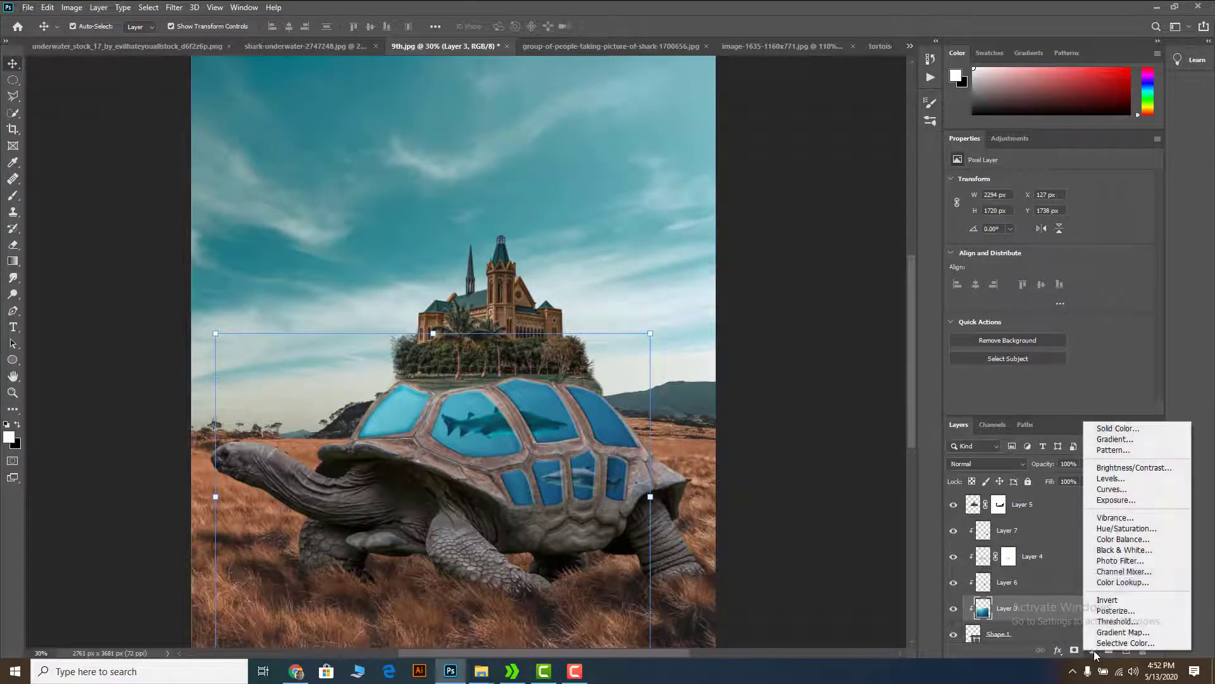
left_click(1127, 479)
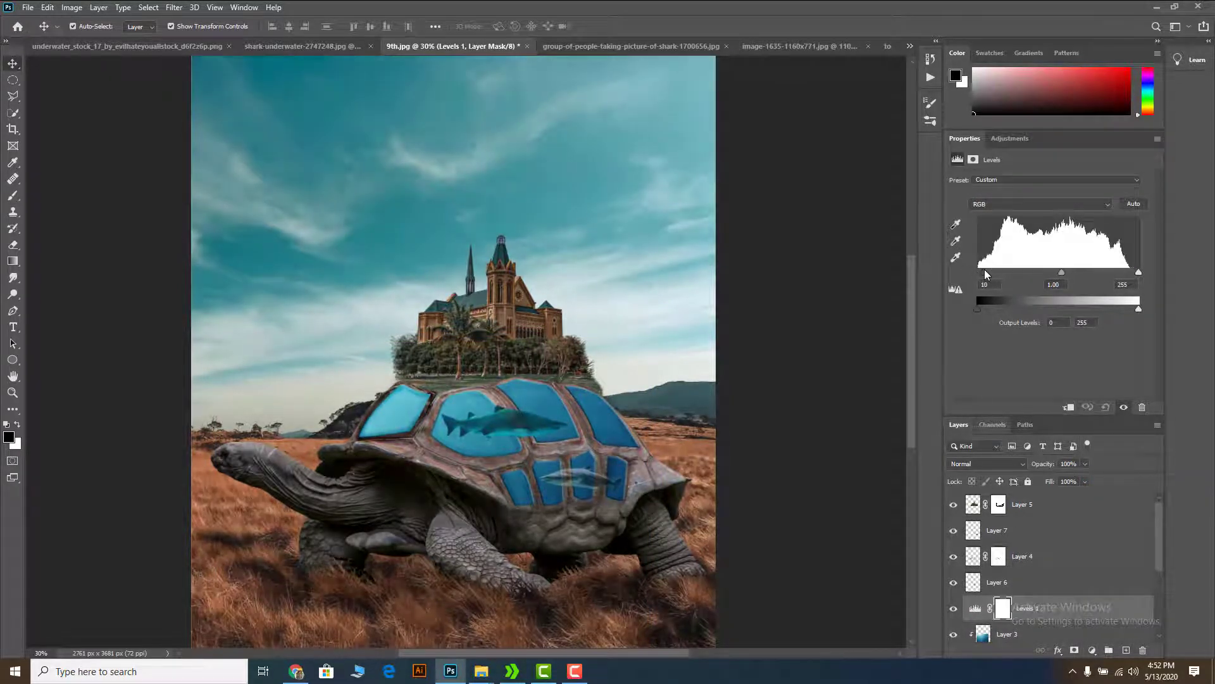
left_click(982, 619, "alt")
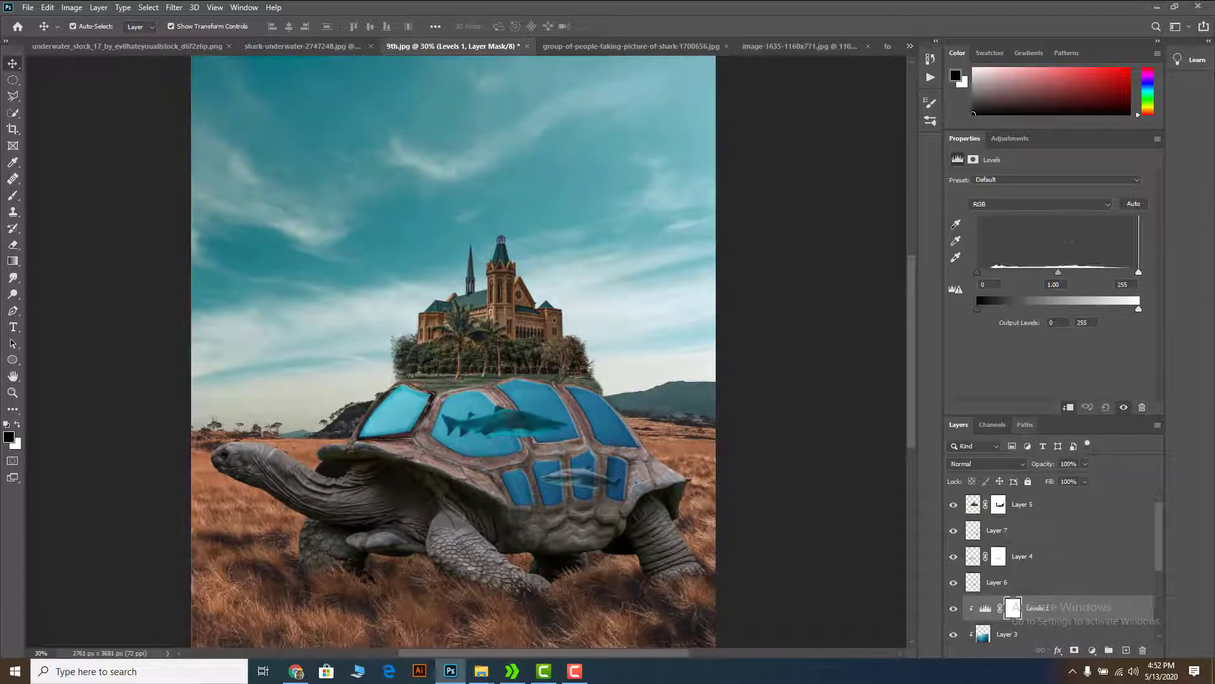
mouse_move(1059, 275)
left_mouse_down()
mouse_move(1043, 269)
mouse_move(1054, 274)
left_mouse_up()
left_click_drag(1052, 273, 1052, 270)
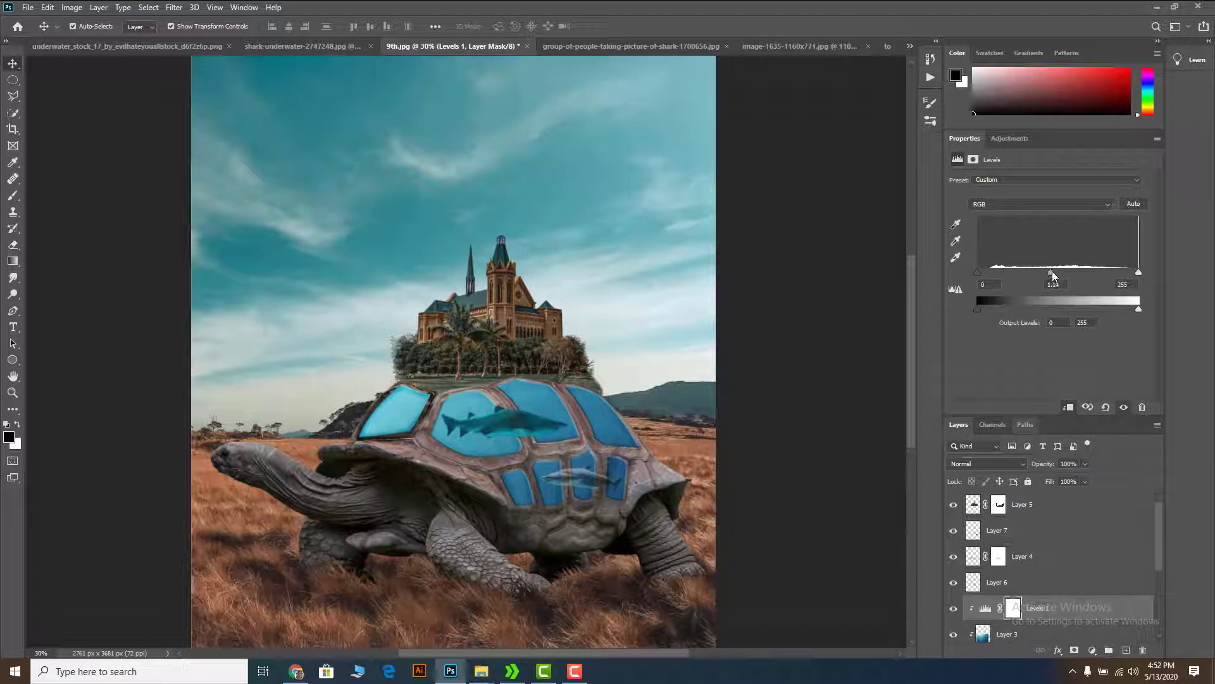
left_click_drag(1048, 611, 1143, 650)
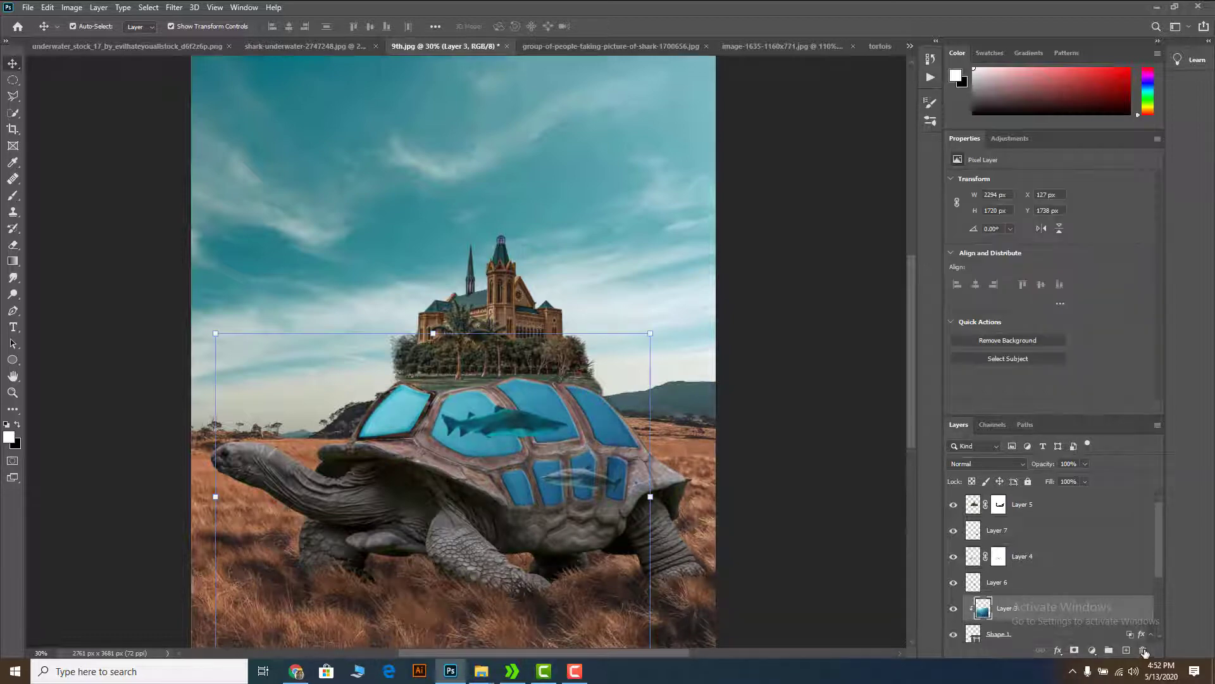
Step: Clip the large shark on Layer 6 to the shell plates, directly above the underwater Layer 3
scroll(464, 378, "up", 1)
scroll(464, 378, "up", 2)
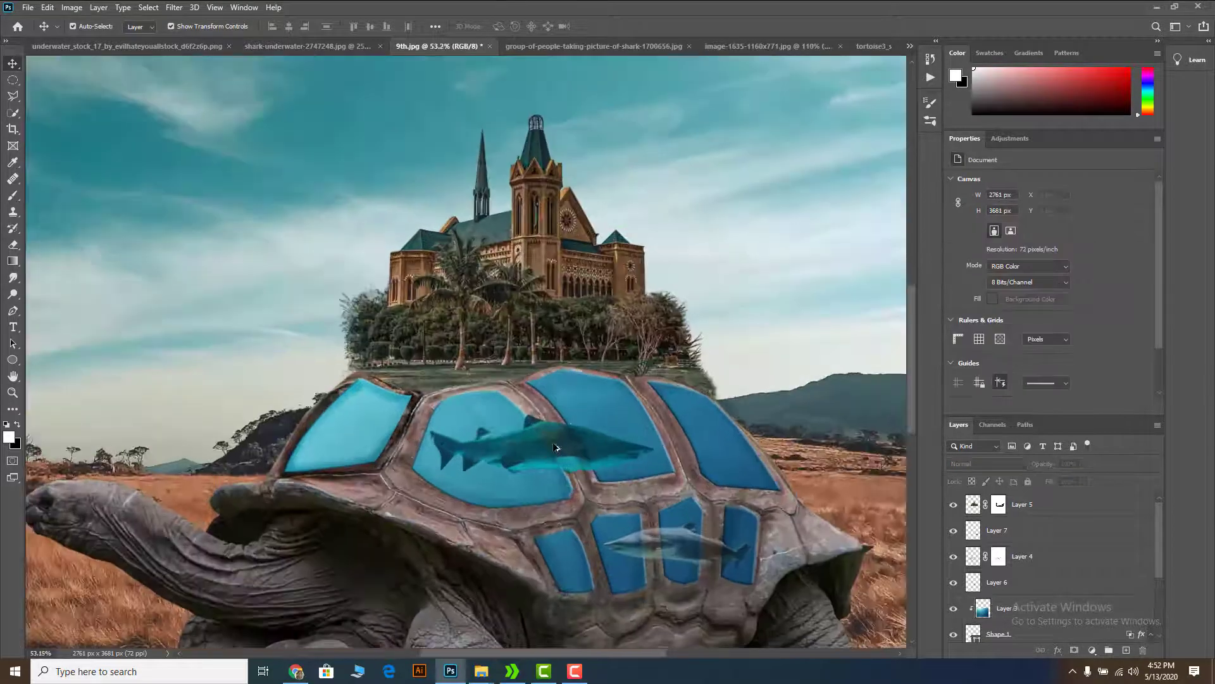
scroll(583, 422, "up", 2)
left_click(603, 475)
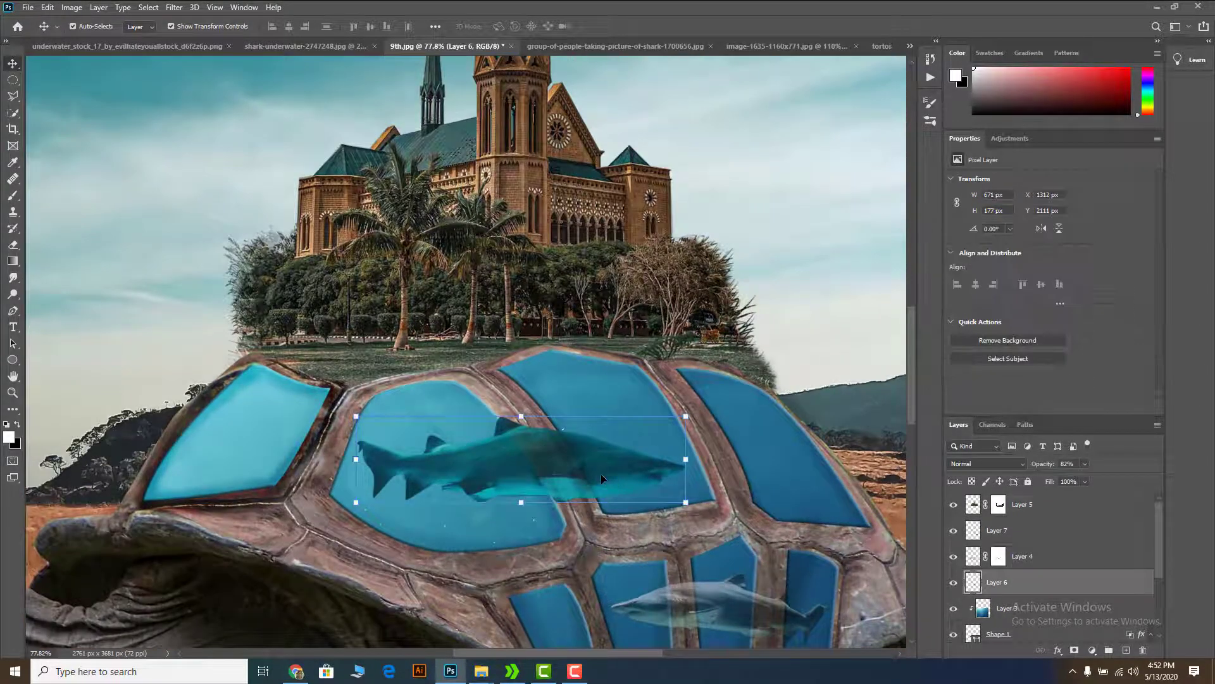
mouse_move(1021, 585)
left_mouse_down()
mouse_move(1029, 617)
mouse_move(1013, 595)
left_mouse_up()
scroll(576, 443, "up", 1)
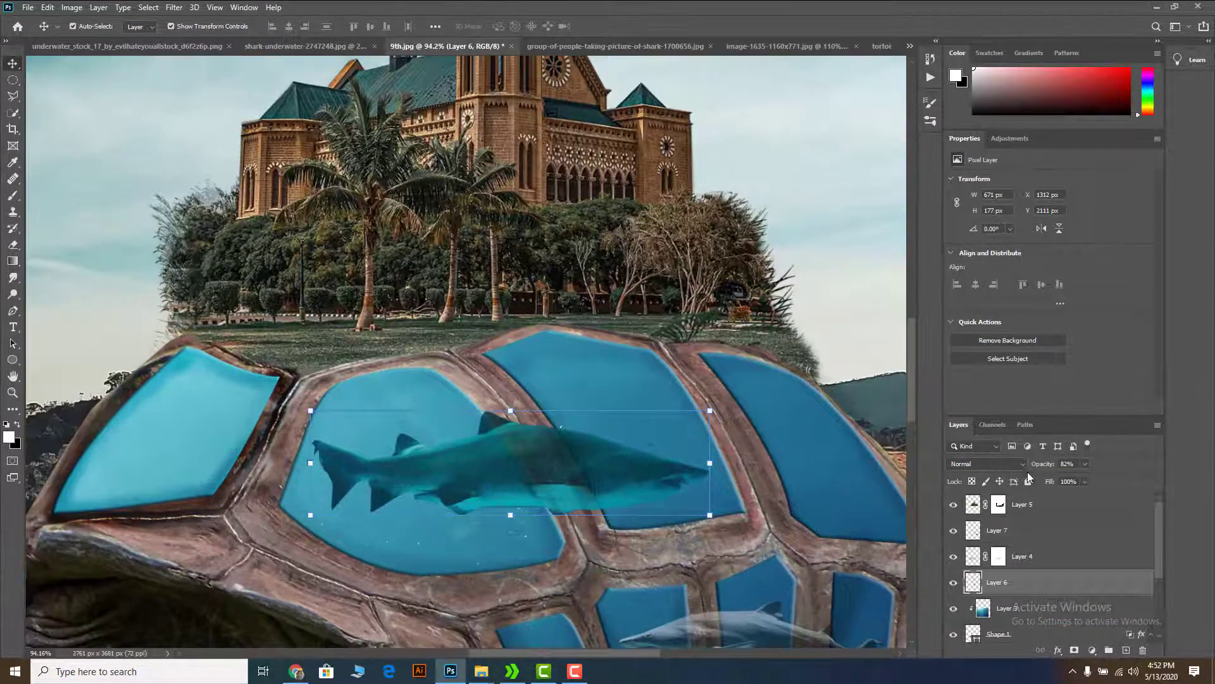
scroll(1007, 526, "down", 2)
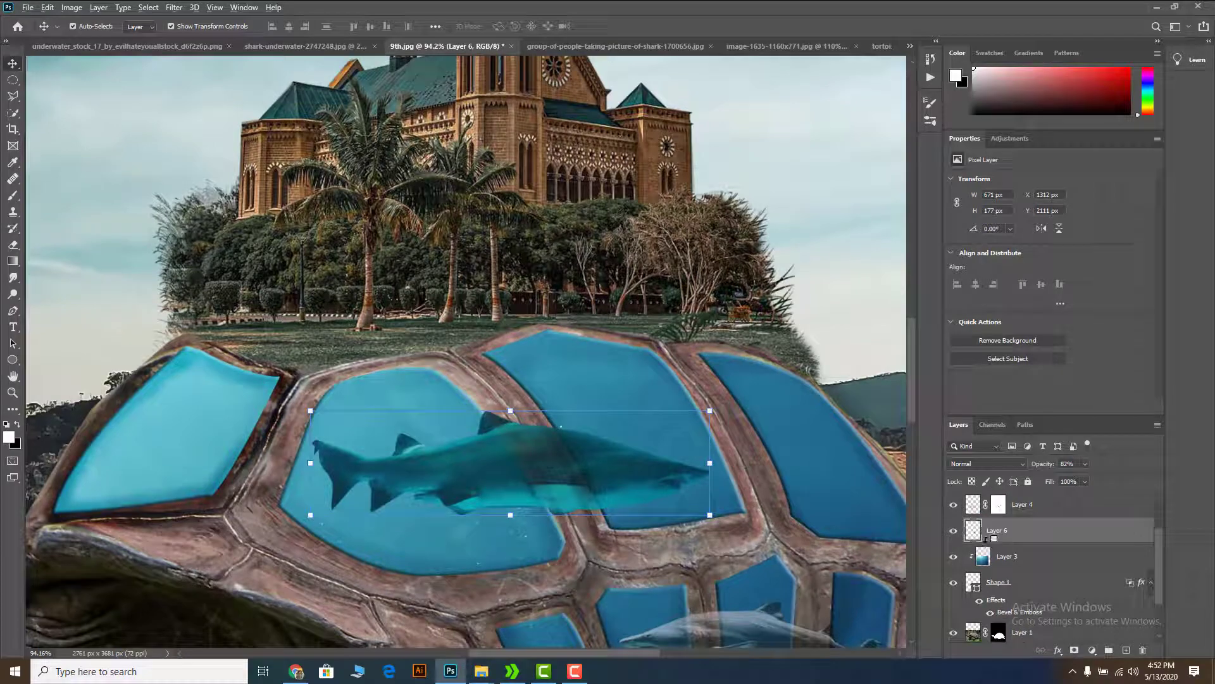
scroll(855, 563, "down", 3)
Step: Move the small shark's Layer 7 below Layer 4 and clip it to the shell plates
left_click(764, 545)
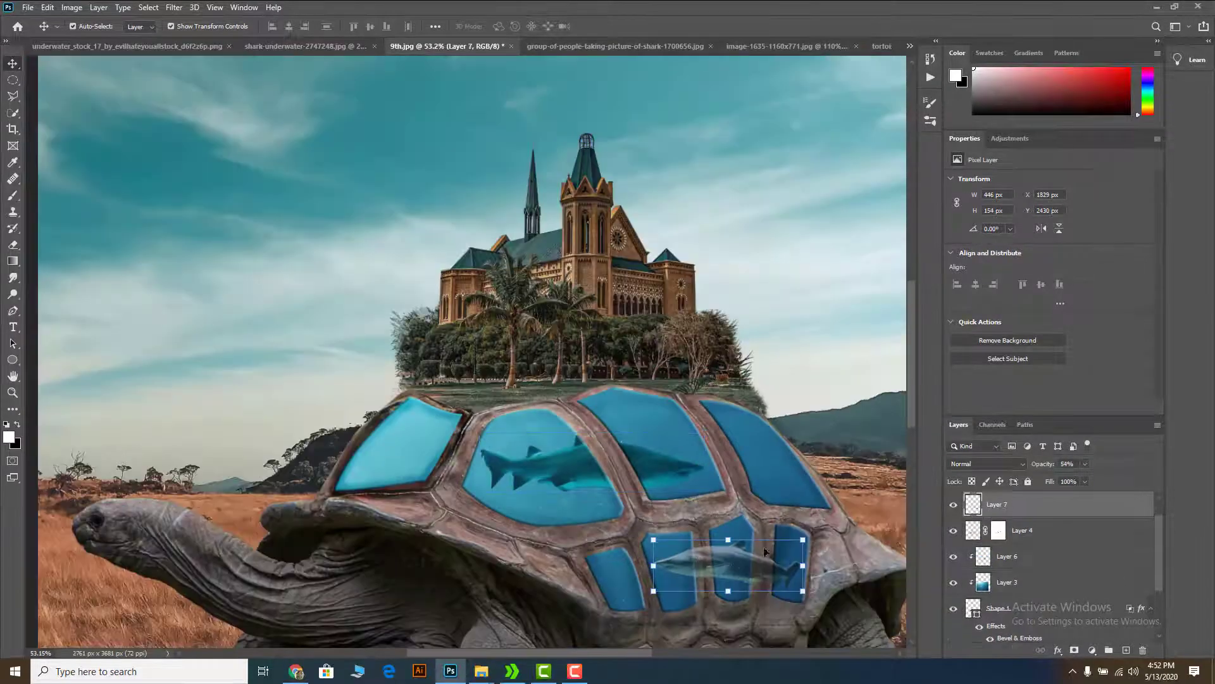
left_click(977, 514, "alt")
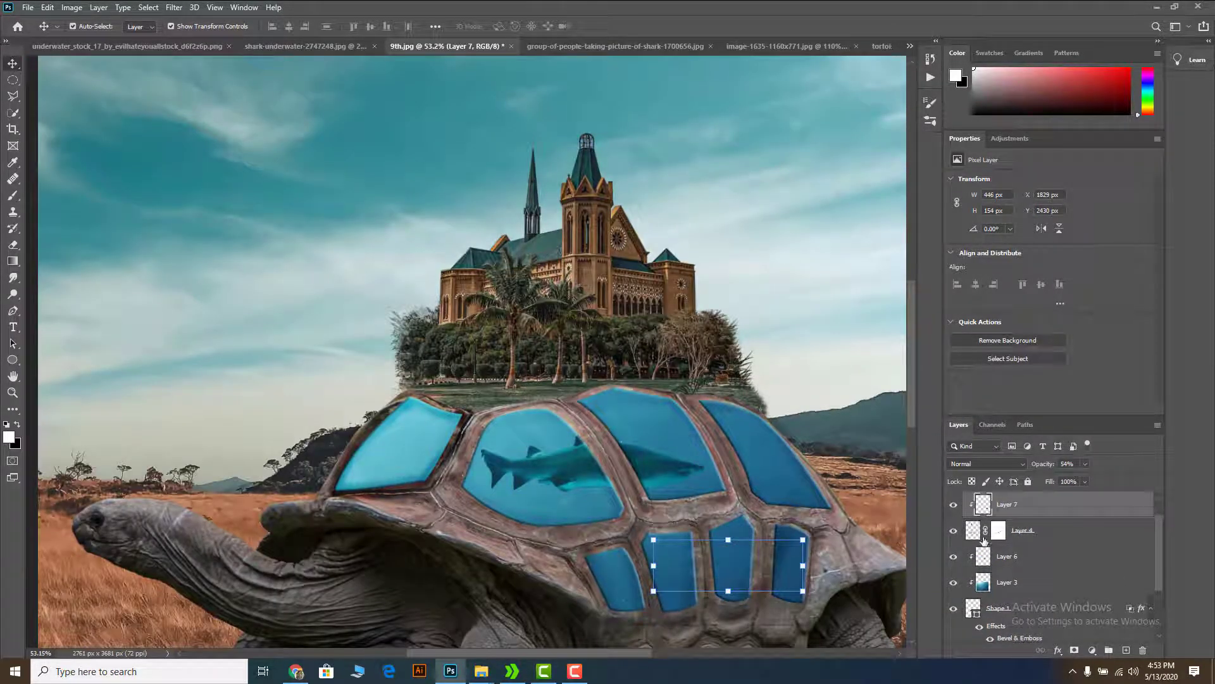
key("ctrl+z")
left_click_drag(994, 512, 994, 541)
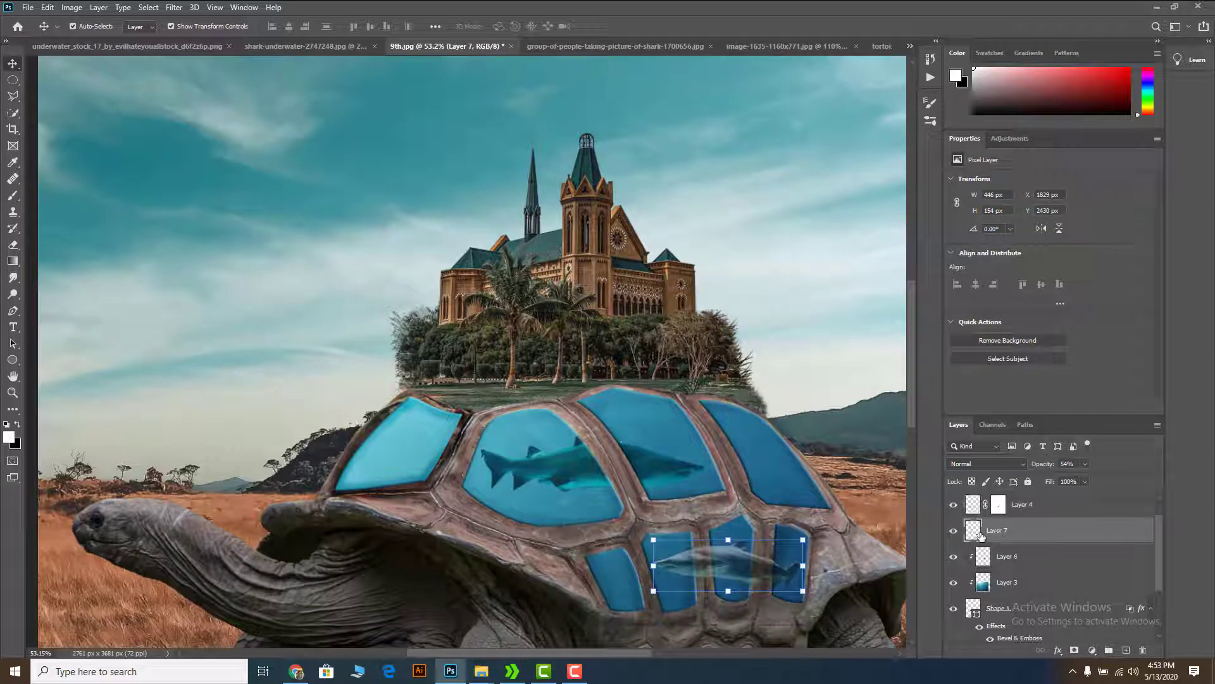
left_click(978, 542, "alt")
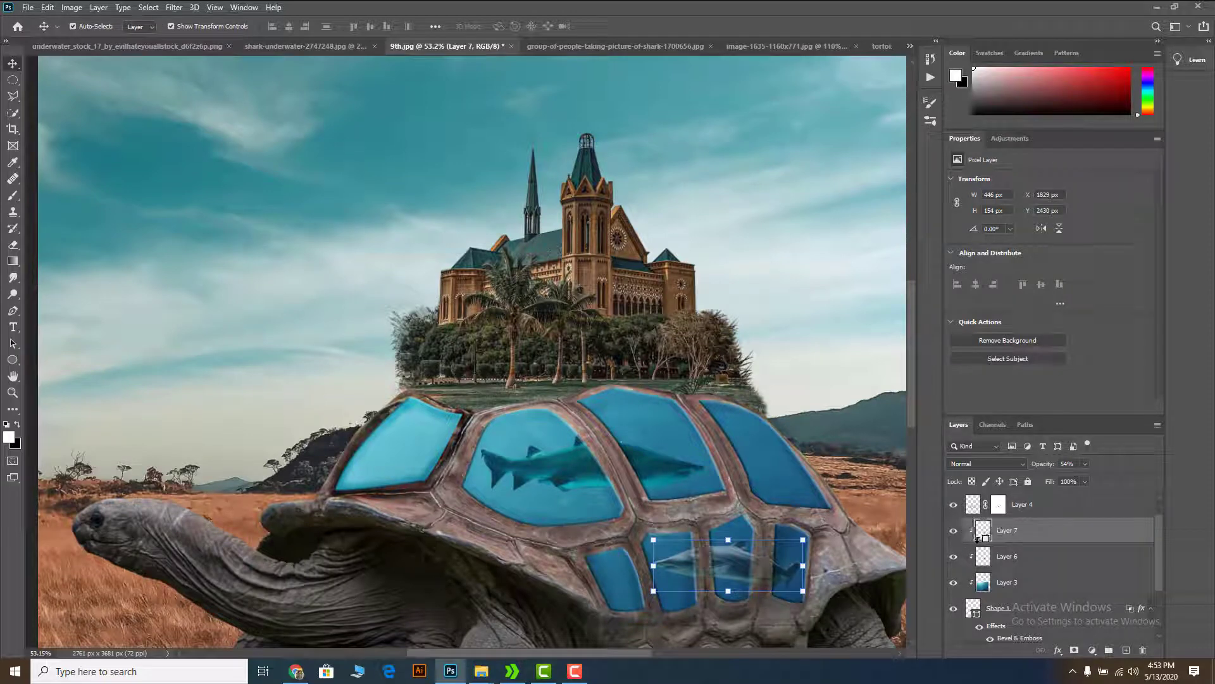
left_click(812, 431)
scroll(813, 428, "down", 8)
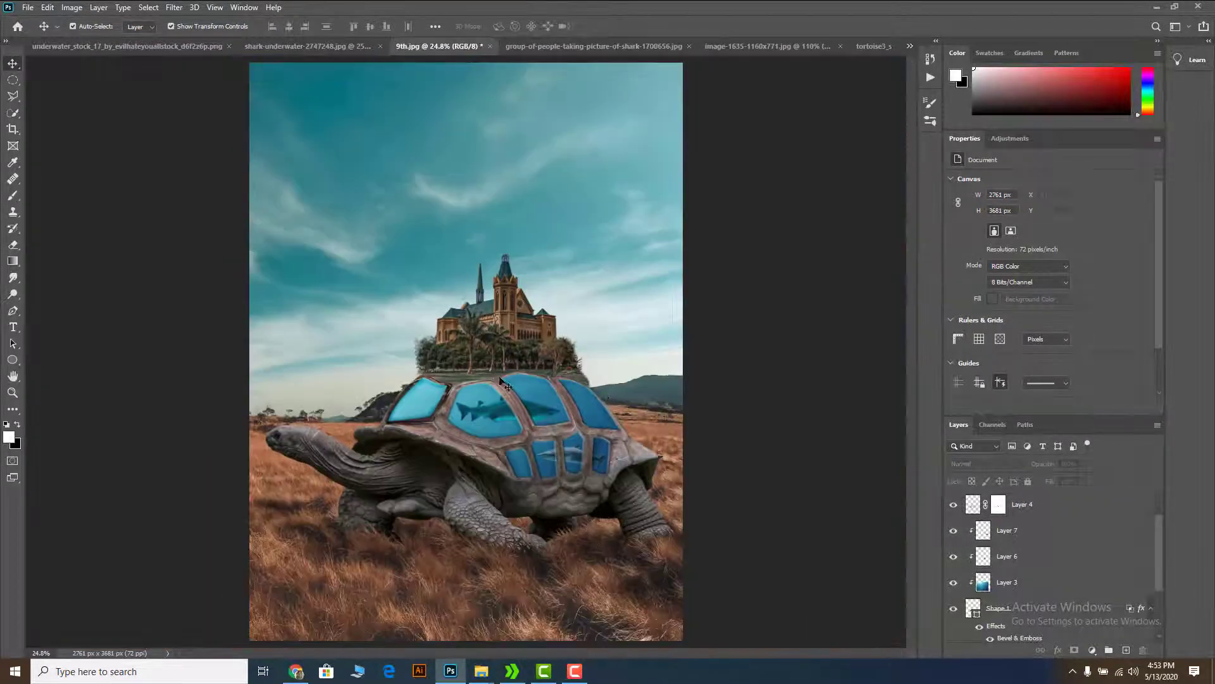
Step: Duplicate the small shark from the lower plates onto the shell plate nearest the tortoise's head
scroll(502, 380, "up", 5)
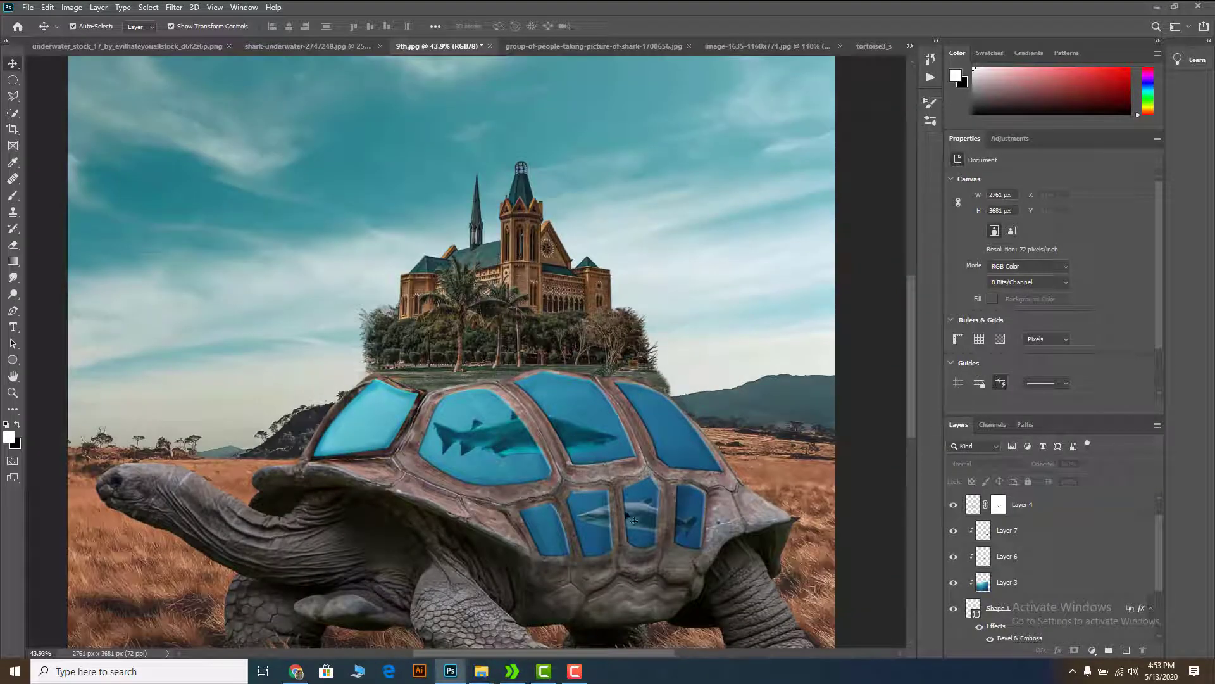
left_click_drag(636, 516, 386, 432)
right_click(381, 432)
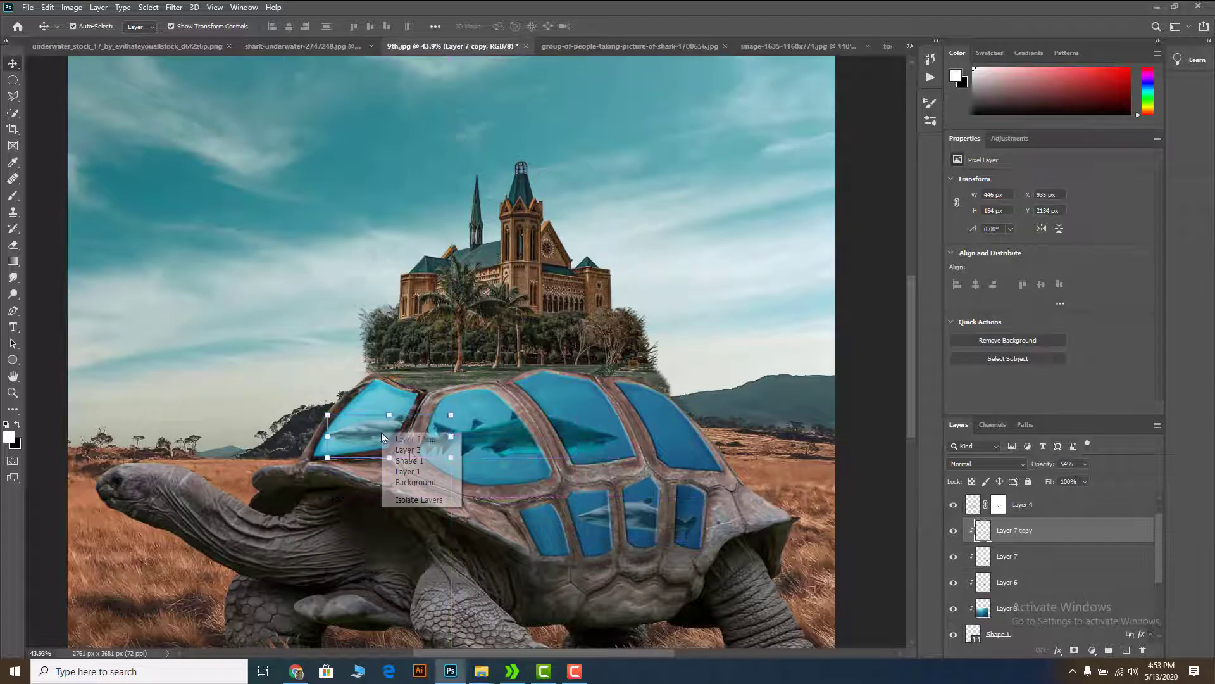
left_click(370, 430)
right_click(370, 431)
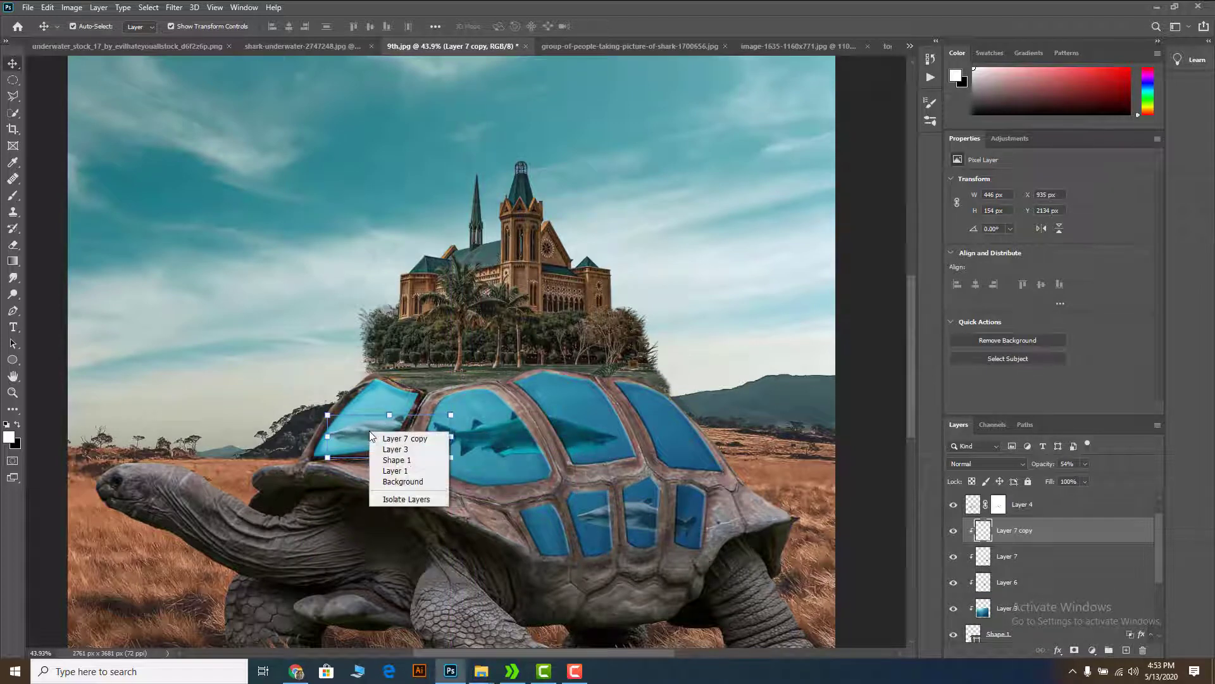
left_click(360, 436)
right_click(1006, 532)
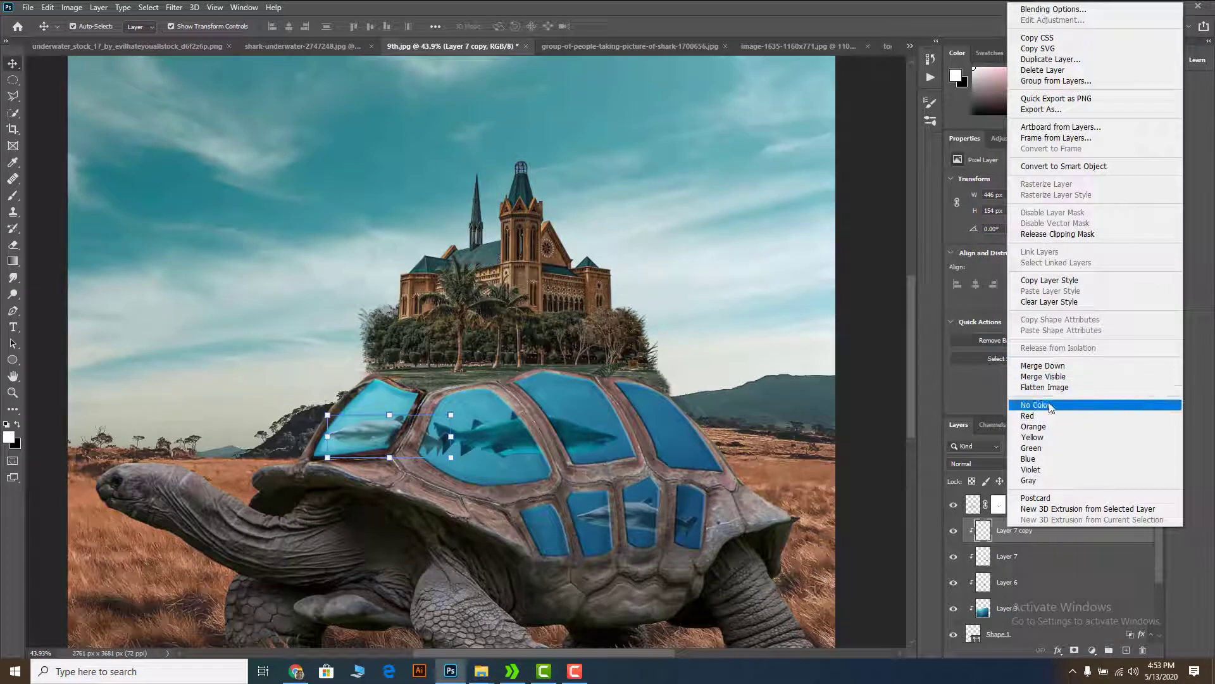
left_click(390, 430)
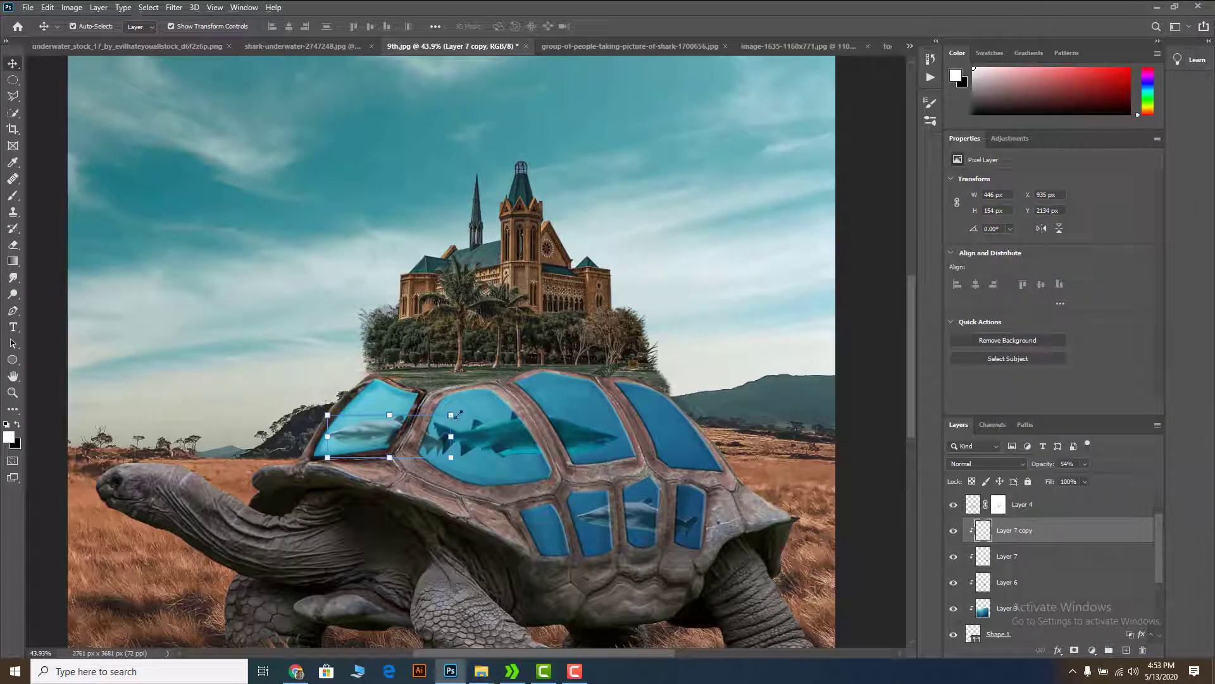
Step: Scale the copied shark to 52.69%, rotate it by -15.23°, and place it in the upper rear part of the shell plate nearest the head
left_click_drag(451, 415, 402, 390)
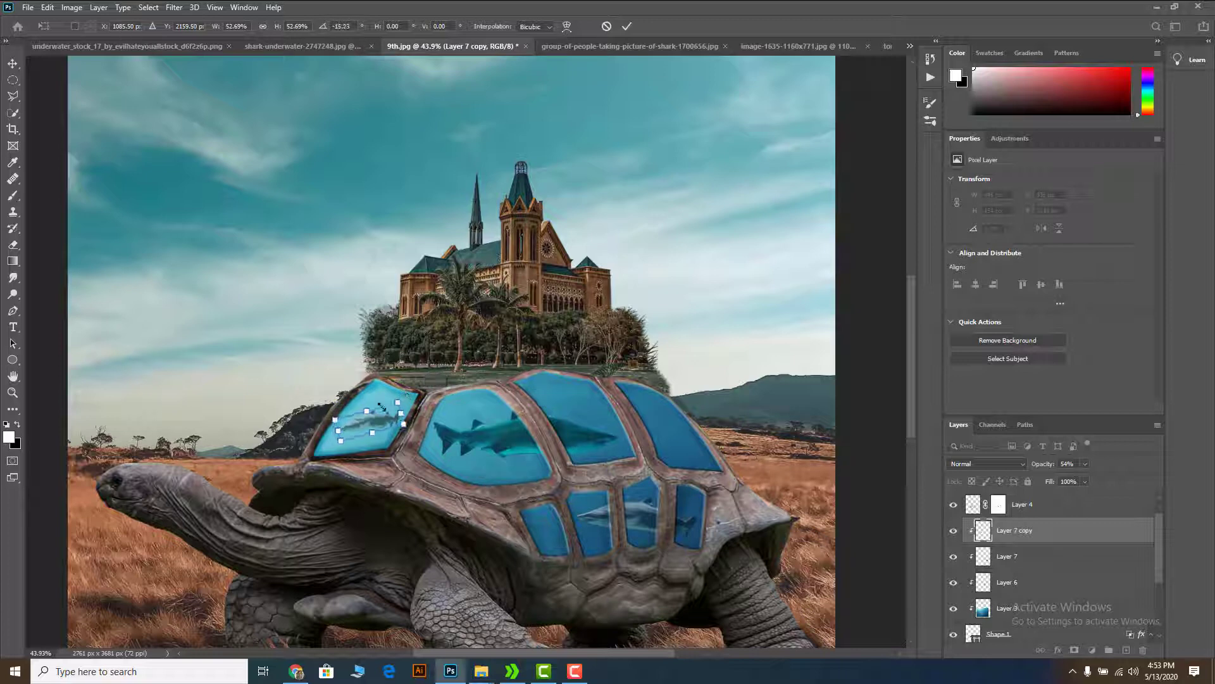
left_click_drag(366, 426, 390, 419)
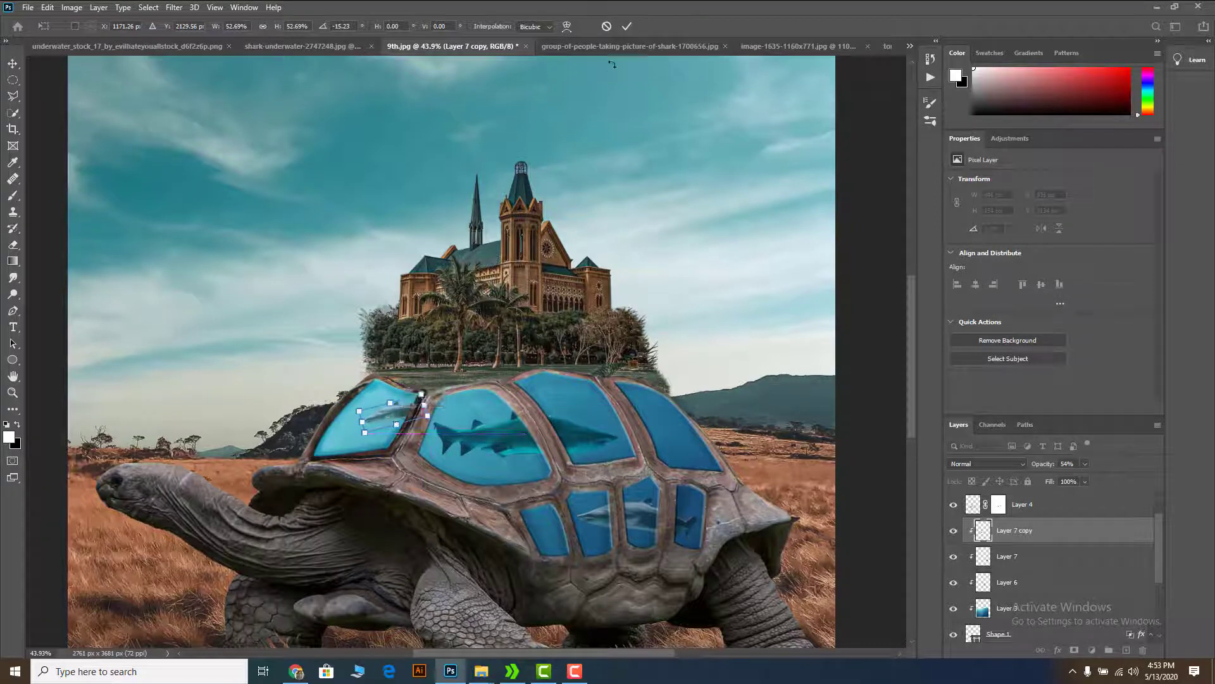
left_click(627, 26)
left_click(699, 210)
scroll(700, 217, "down", 2)
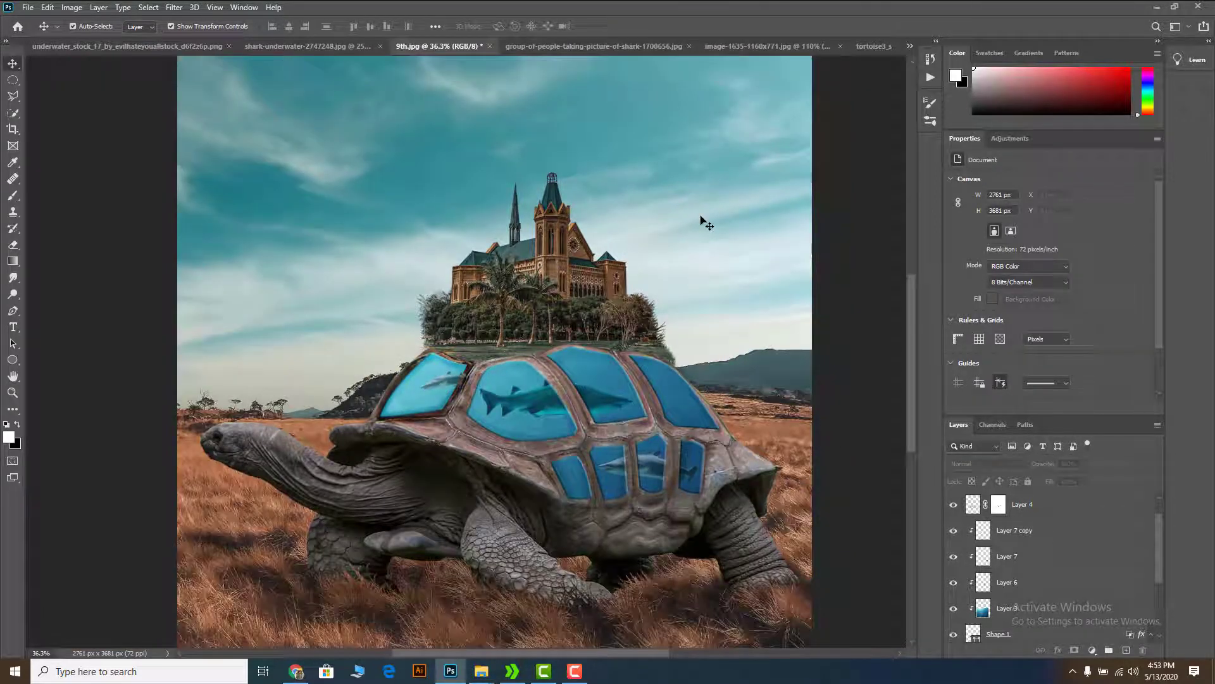
scroll(702, 216, "down", 2)
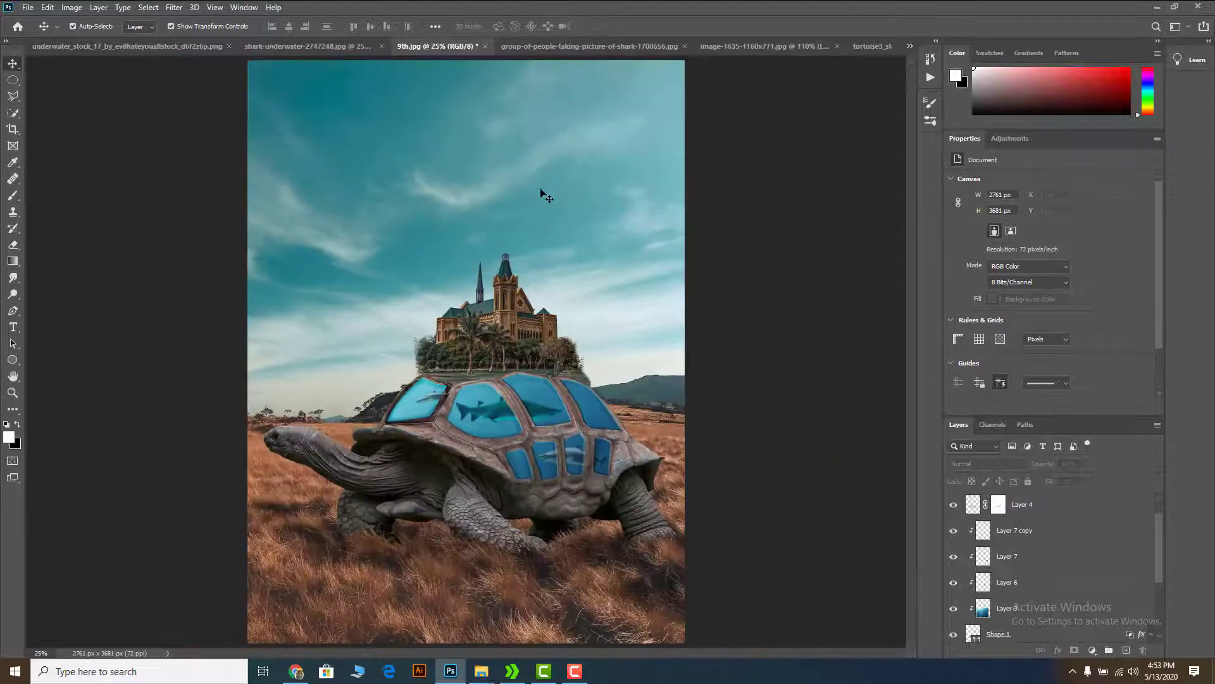
scroll(462, 225, "up", 1)
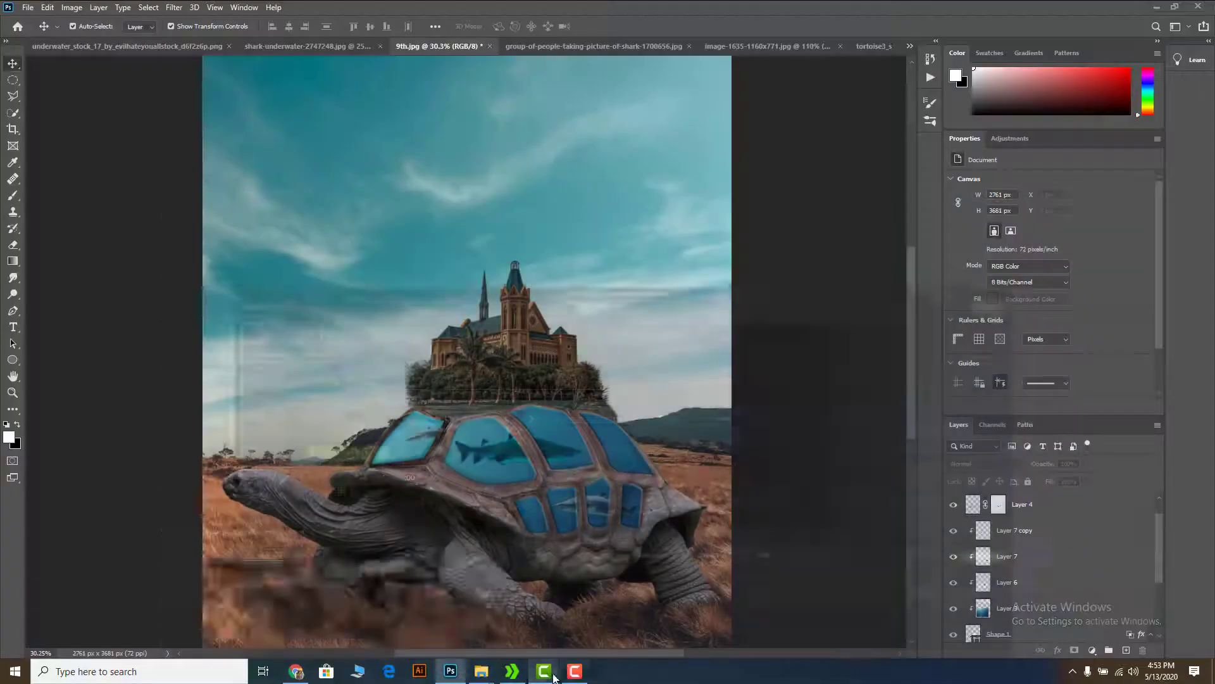
Step: Copy the flock of birds from the birds_07 PNG into the sky of 9th.jpg
key("F9")
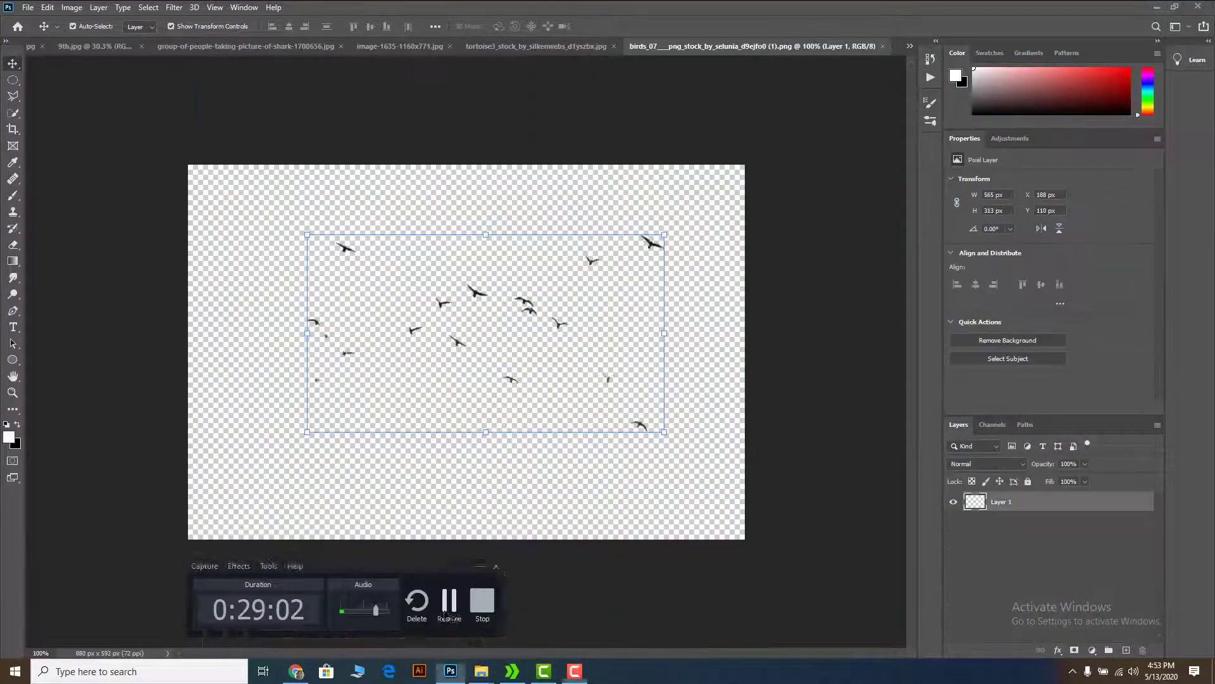
left_click(595, 49)
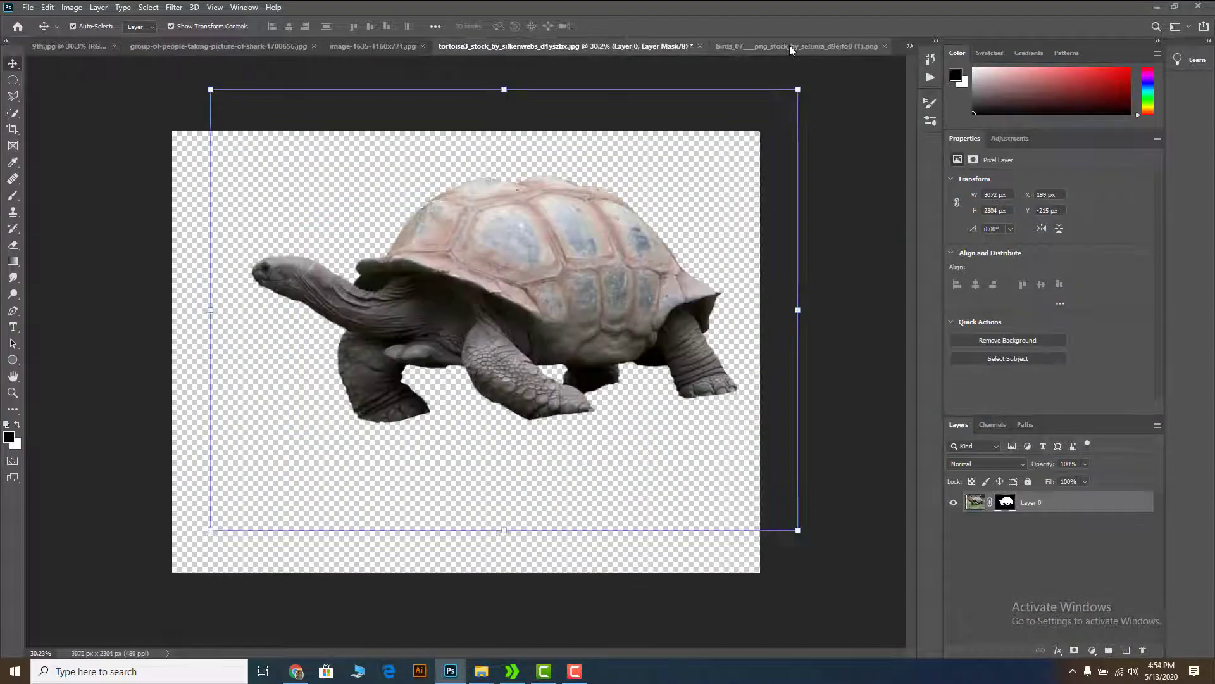
left_click(789, 45)
left_click_drag(479, 297, 414, 276)
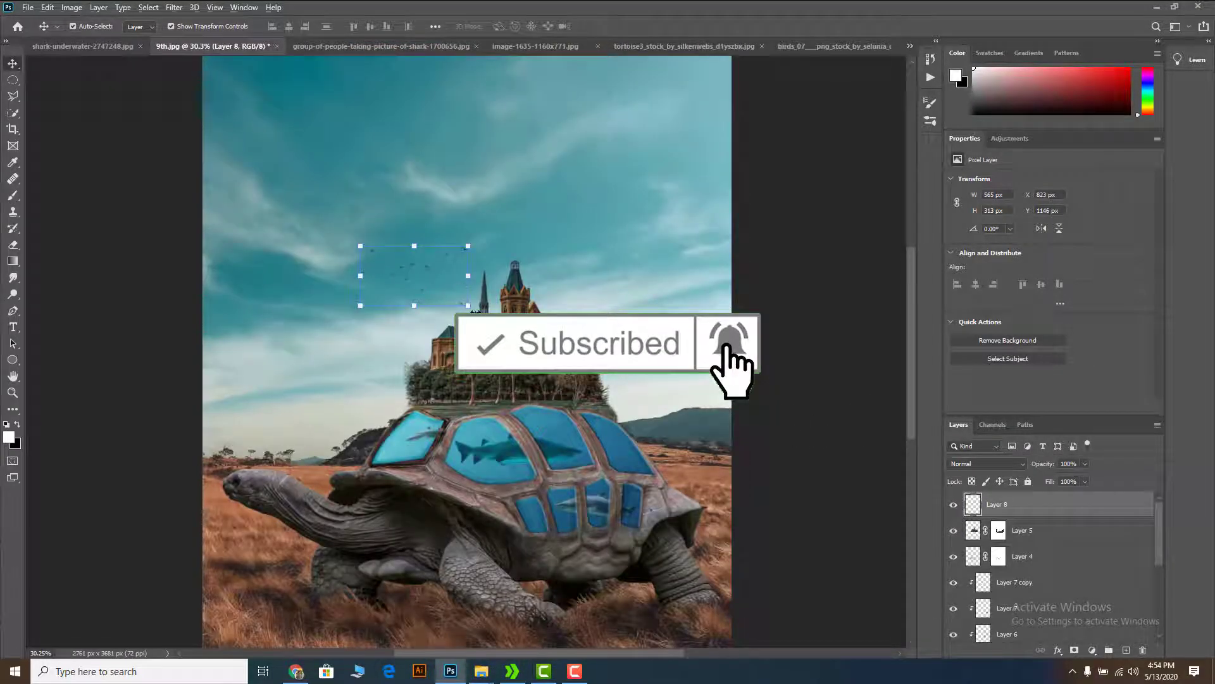
Step: Enlarge the flock of birds to 318.23% and position it in the sky above and around the building's towers
left_click_drag(467, 305, 591, 364)
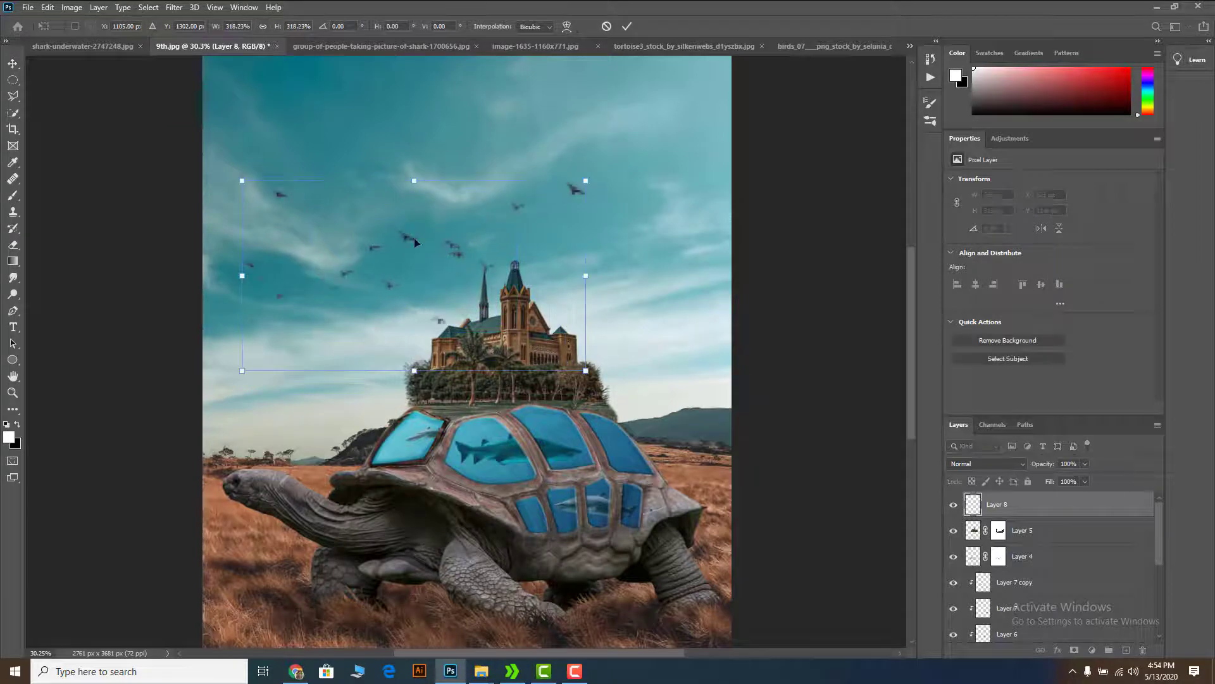
left_click_drag(414, 237, 470, 190)
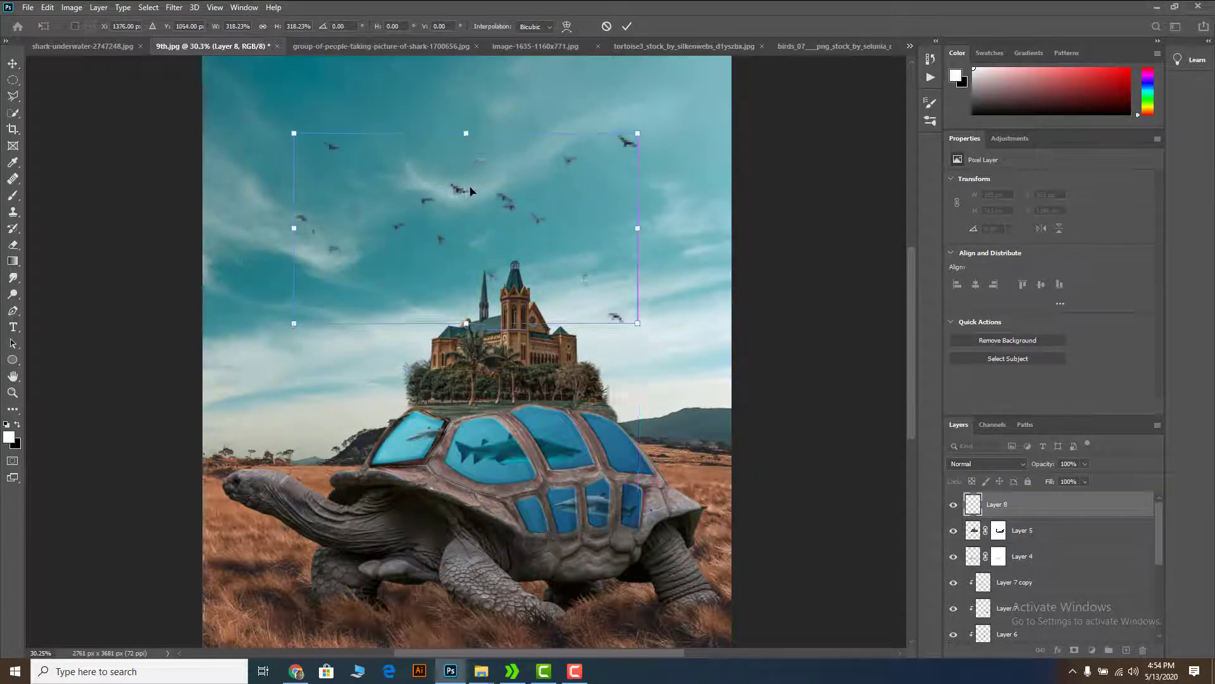
left_click(626, 26)
left_click(788, 275)
Step: Check how the birds, building and shark-filled shell work together at several magnifications
key("ctrl+minus")
scroll(665, 271, "down", 1)
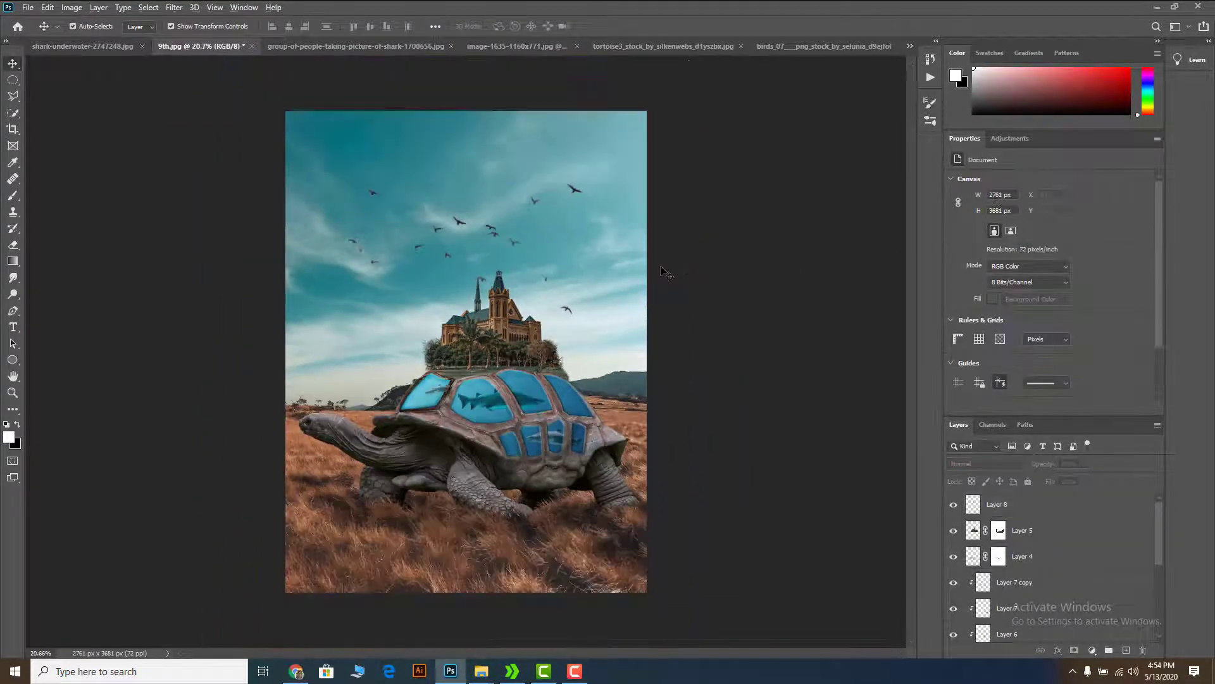
scroll(665, 271, "up", 1)
scroll(664, 273, "up", 1)
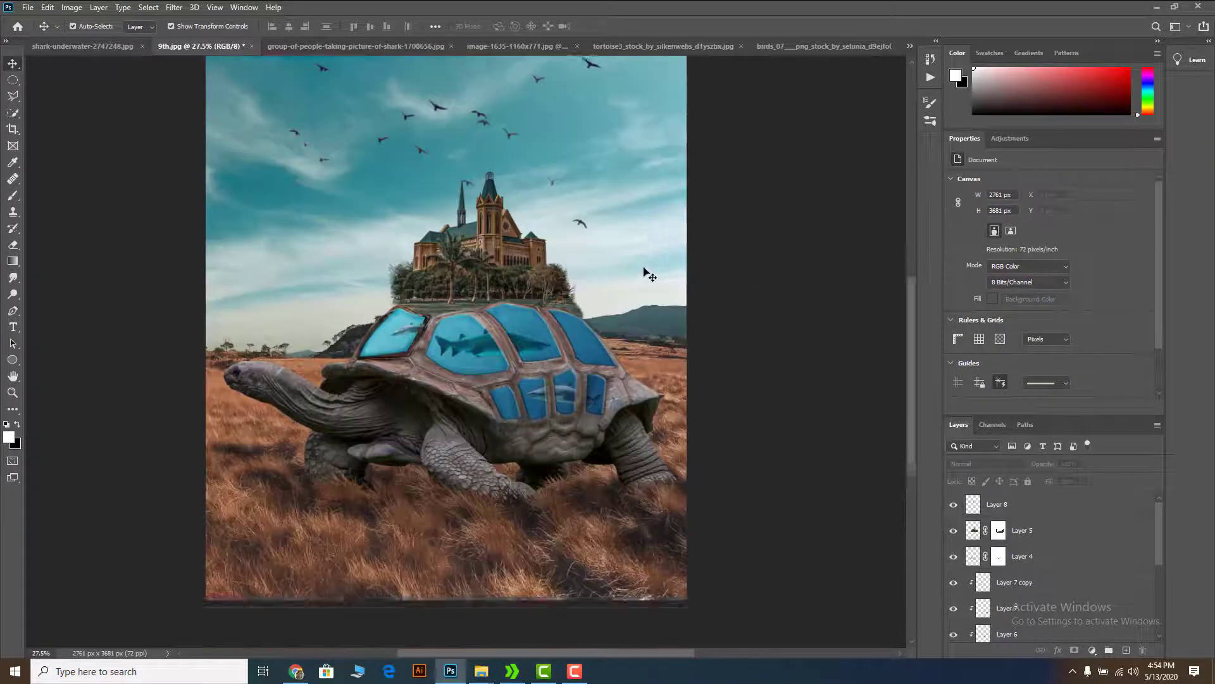
scroll(535, 243, "down", 2)
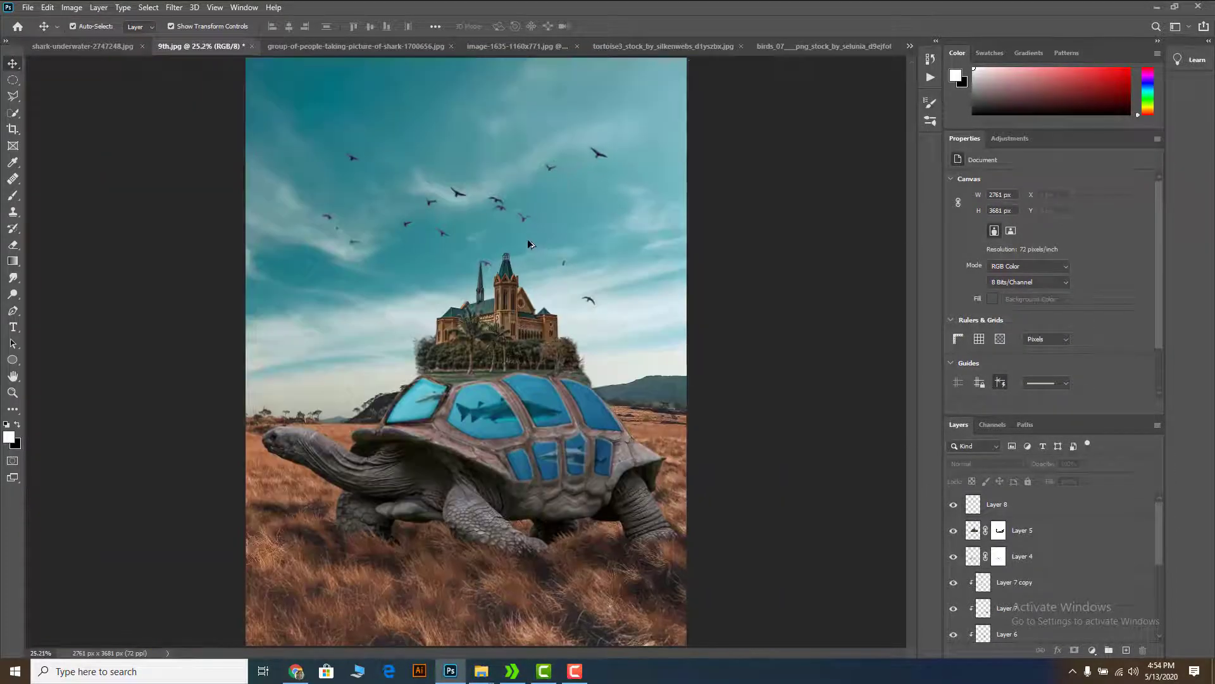
scroll(442, 243, "up", 1)
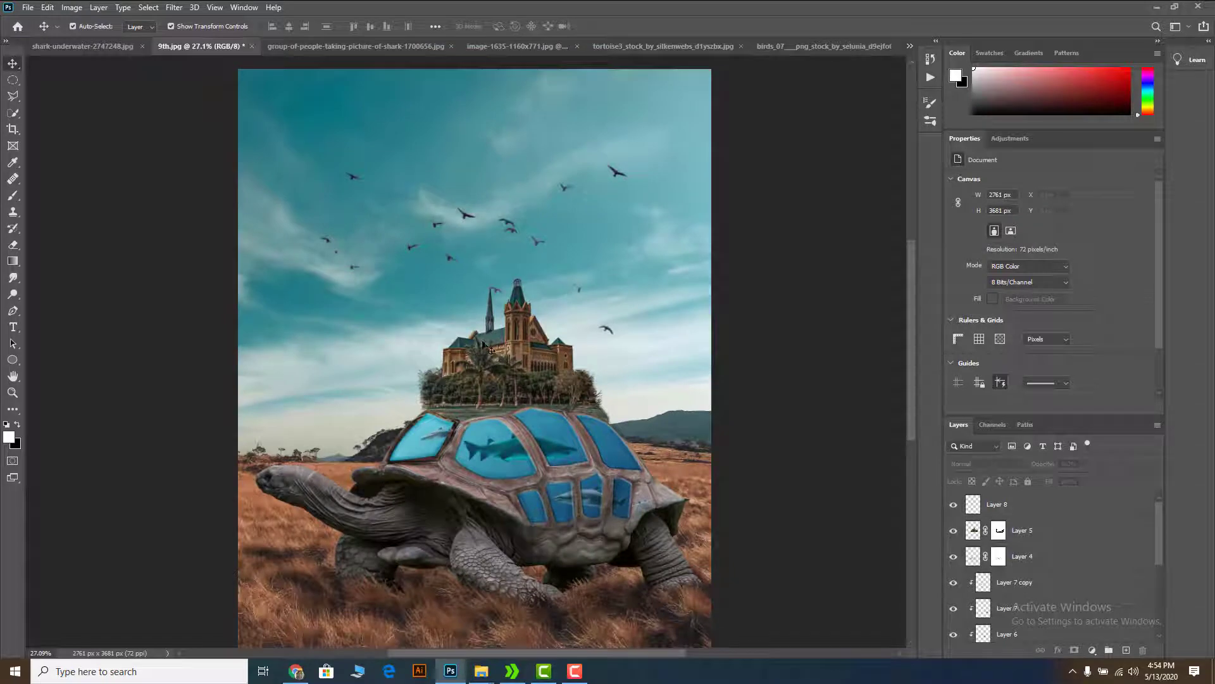
scroll(500, 405, "down", 1)
scroll(500, 405, "up", 1)
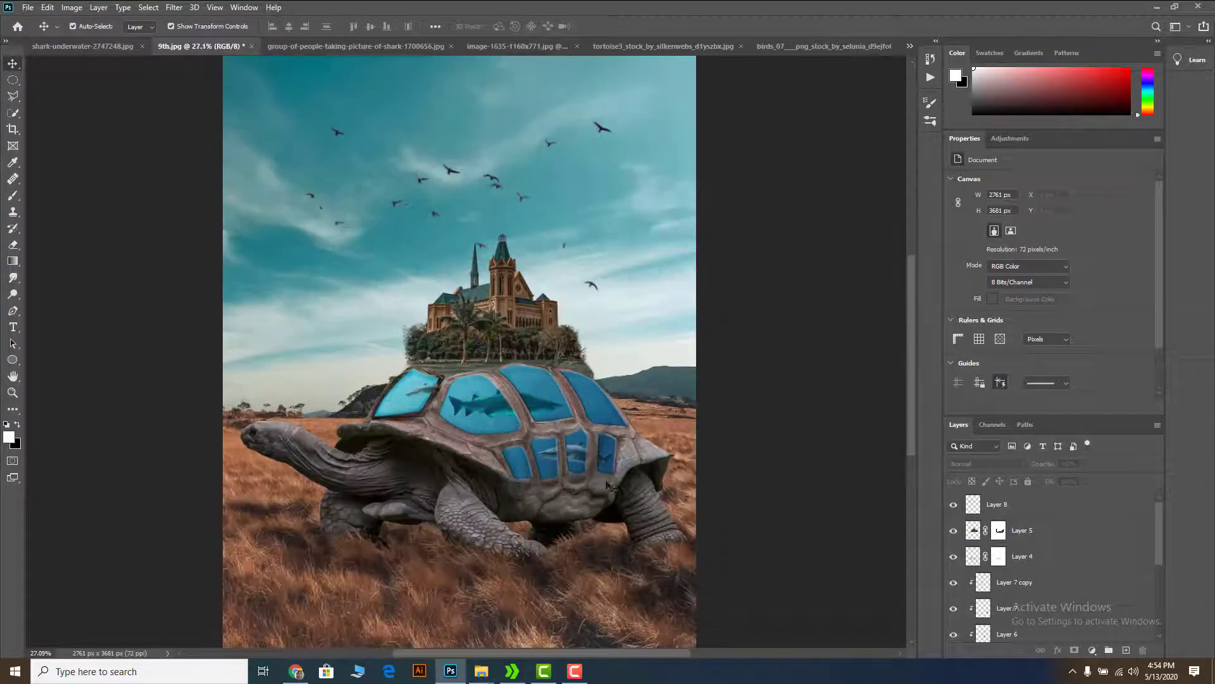
Step: Stamp all visible layers into a new merged layer above the birds on Layer 8
left_click(1095, 650)
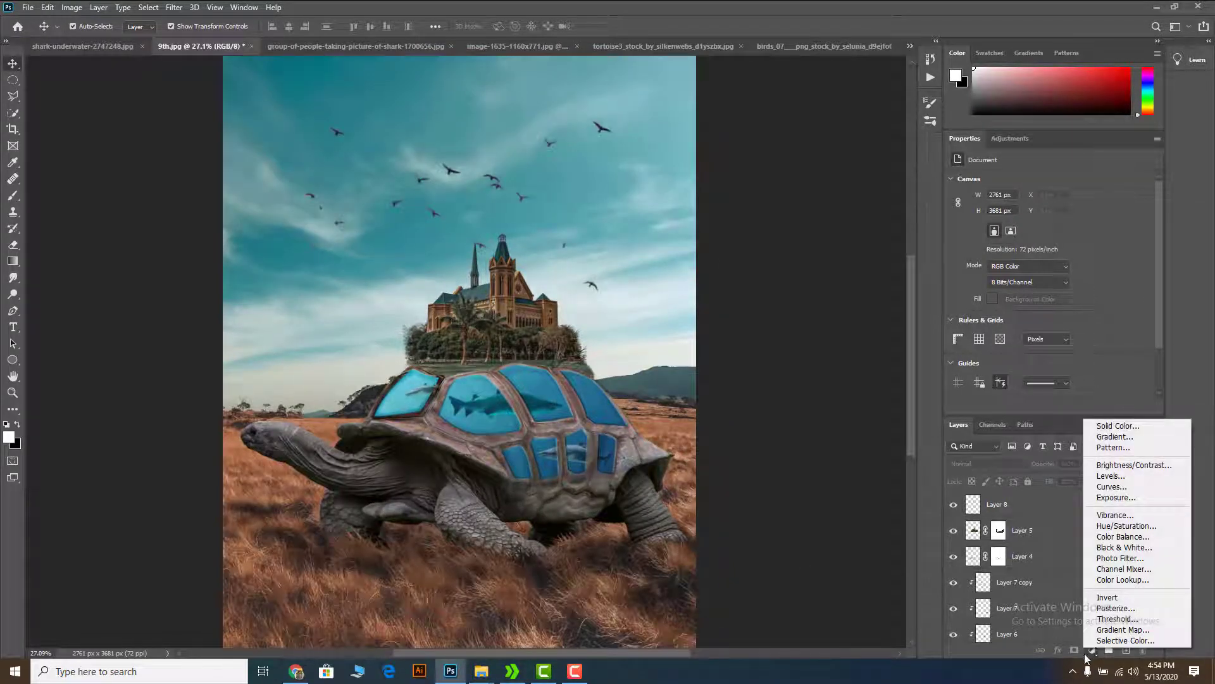
left_click(1093, 652)
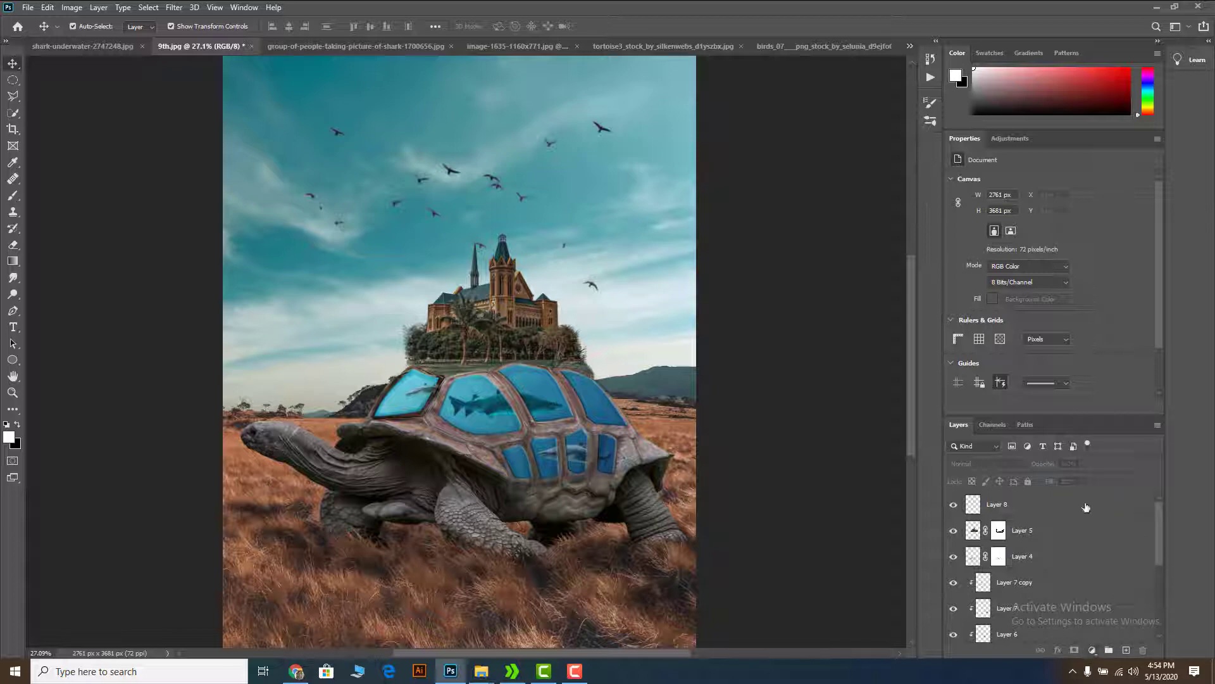
left_click(1086, 506)
key("ctrl+shift+alt+e")
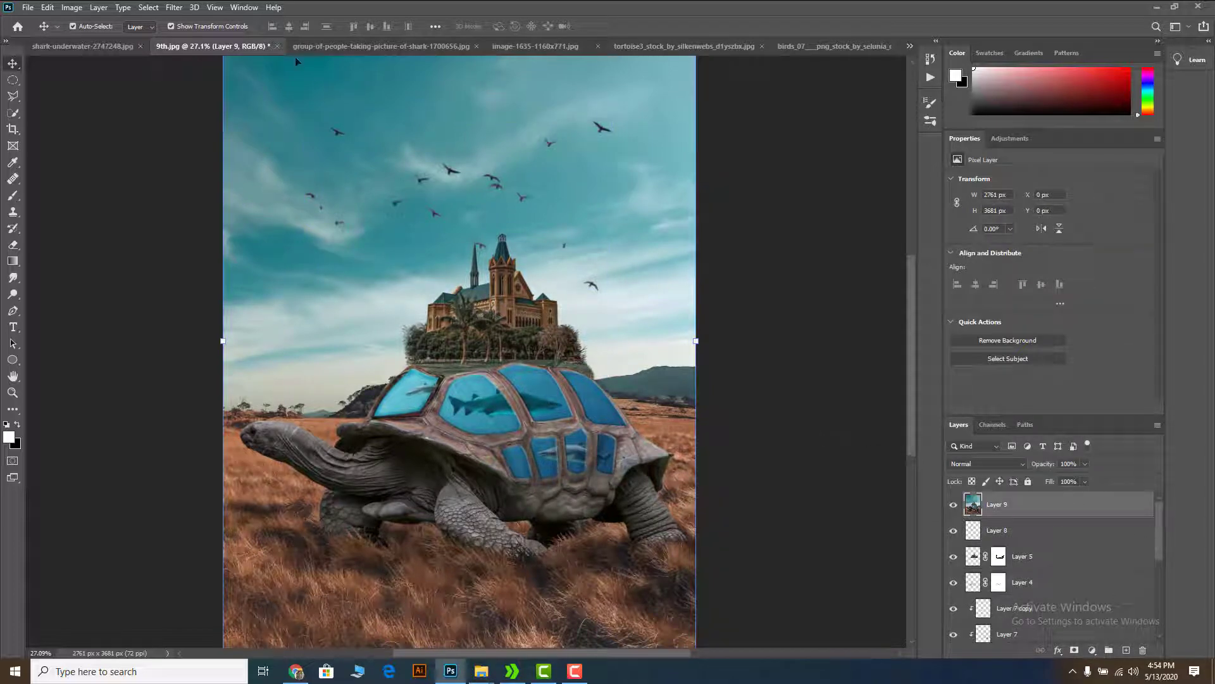
Step: Open the merged Layer 9 in the Camera Raw Filter and set Highlights to -34 and Whites to +43
left_click(180, 8)
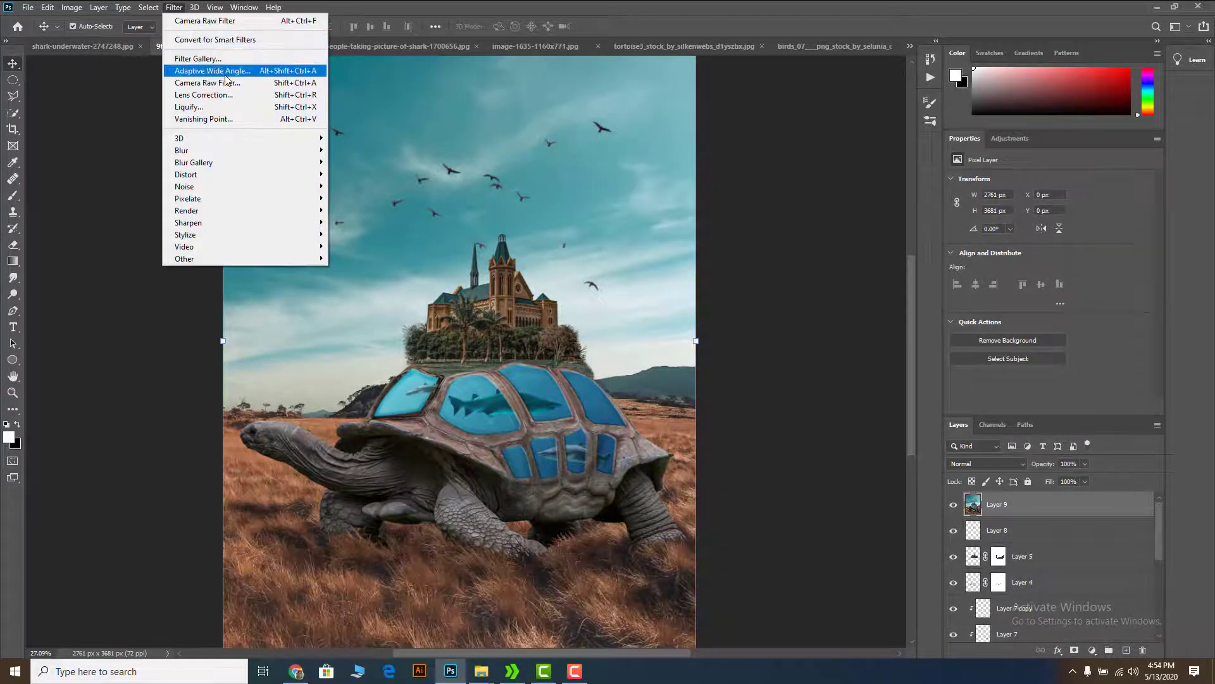
left_click(223, 85)
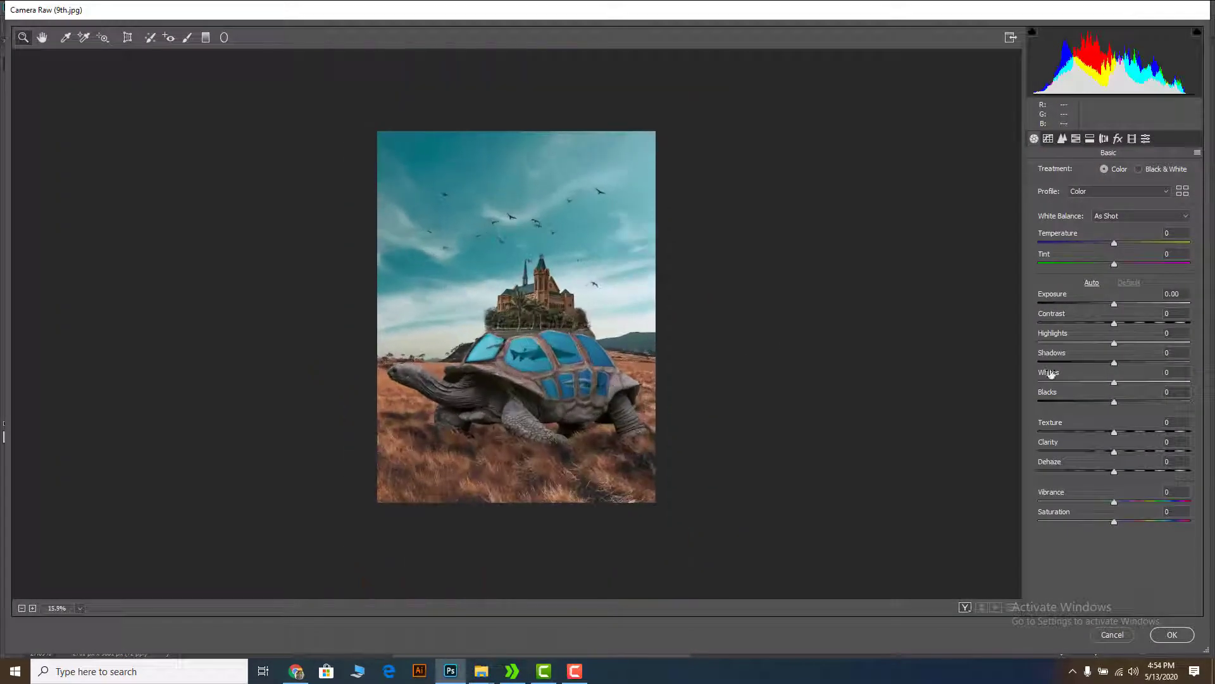
left_click_drag(1114, 342, 1089, 344)
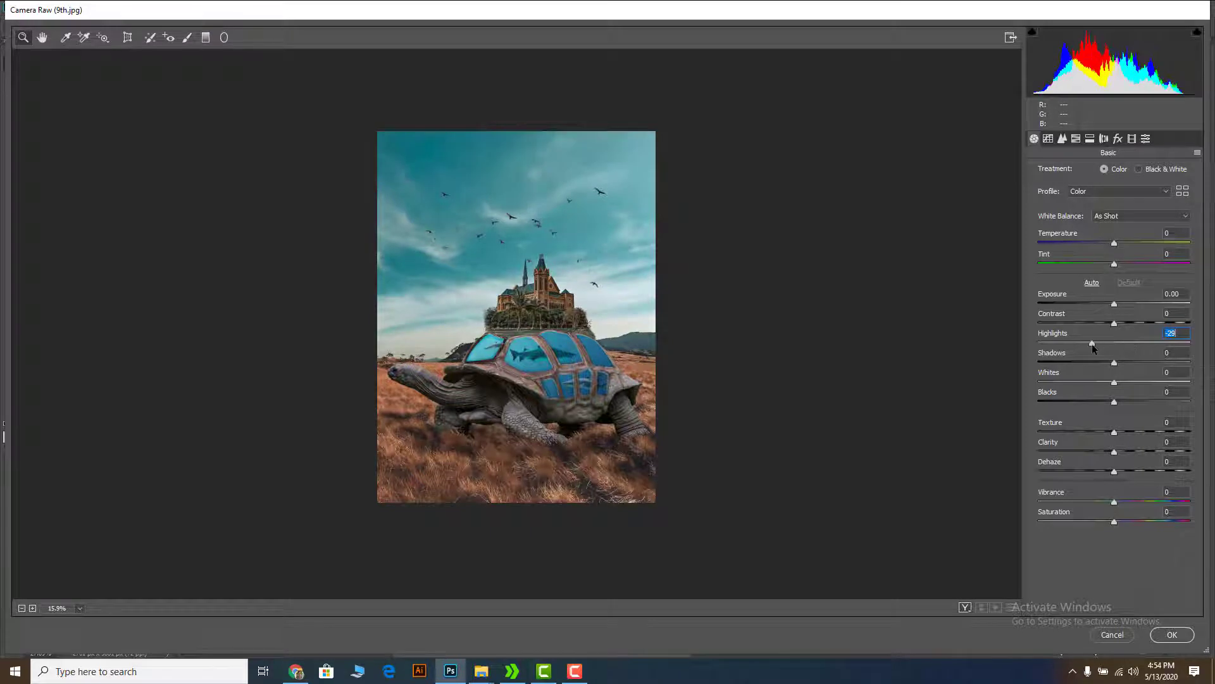
left_click_drag(1114, 383, 1147, 383)
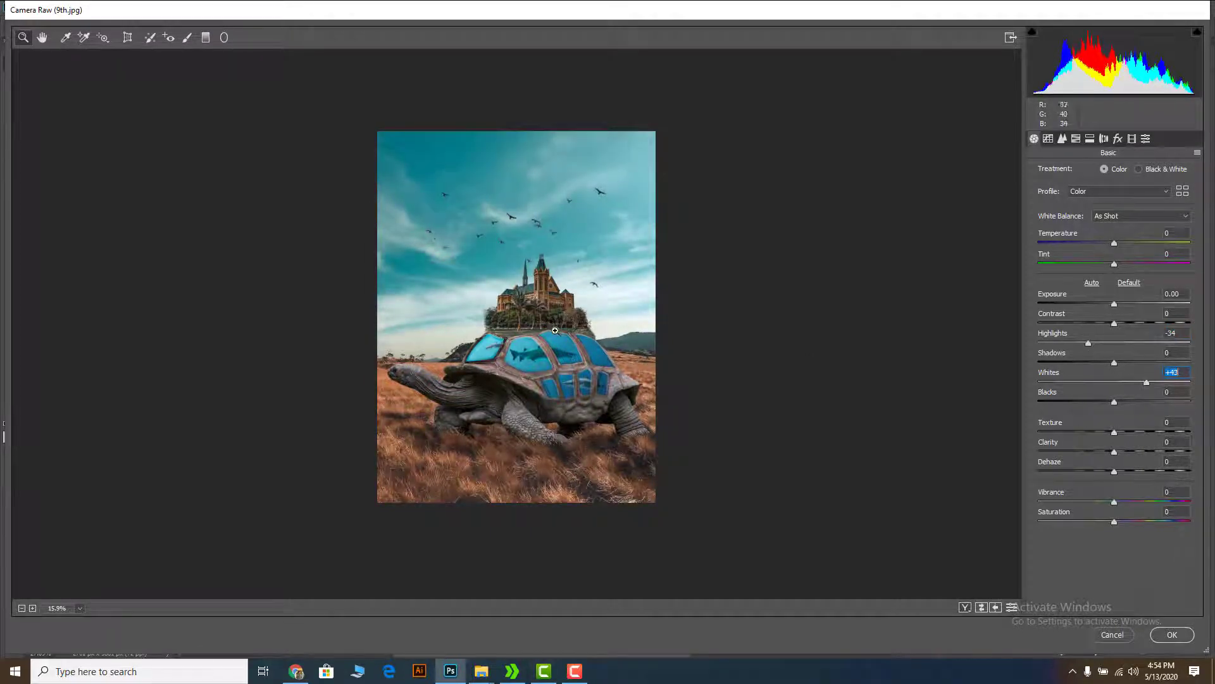
Step: Set Clarity to +3 and Temperature to +9 for a warmer grade, and apply the Camera Raw adjustments to Layer 9
scroll(555, 331, "up", 5)
scroll(549, 337, "down", 6)
scroll(534, 344, "up", 5)
scroll(541, 361, "up", 1)
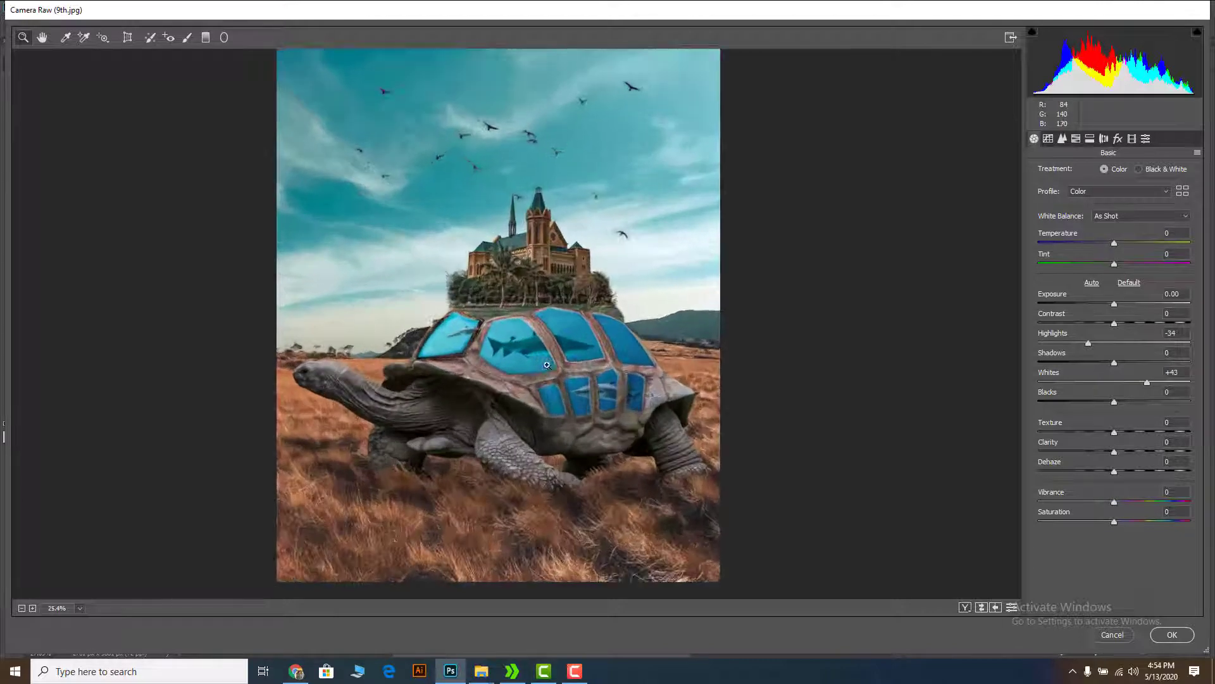
mouse_move(1111, 437)
left_mouse_down()
mouse_move(1131, 442)
mouse_move(1117, 439)
left_mouse_up()
left_click_drag(1115, 249, 1120, 247)
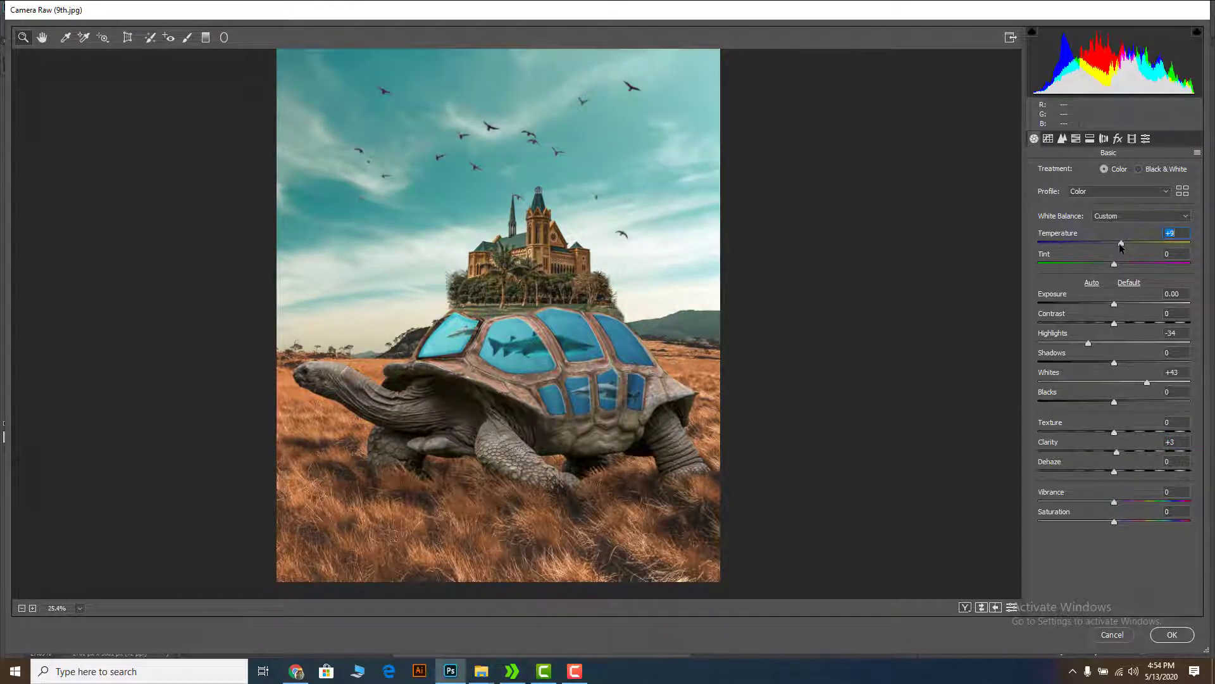
left_click_drag(519, 323, 500, 308)
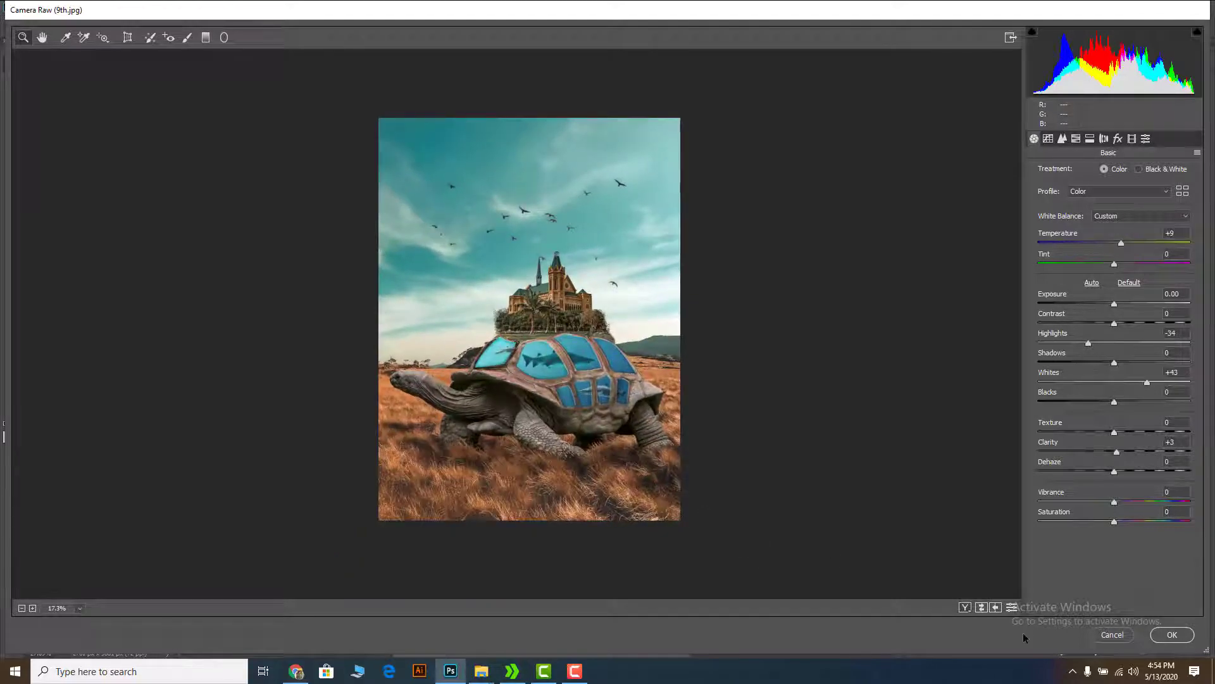
left_click(1171, 634)
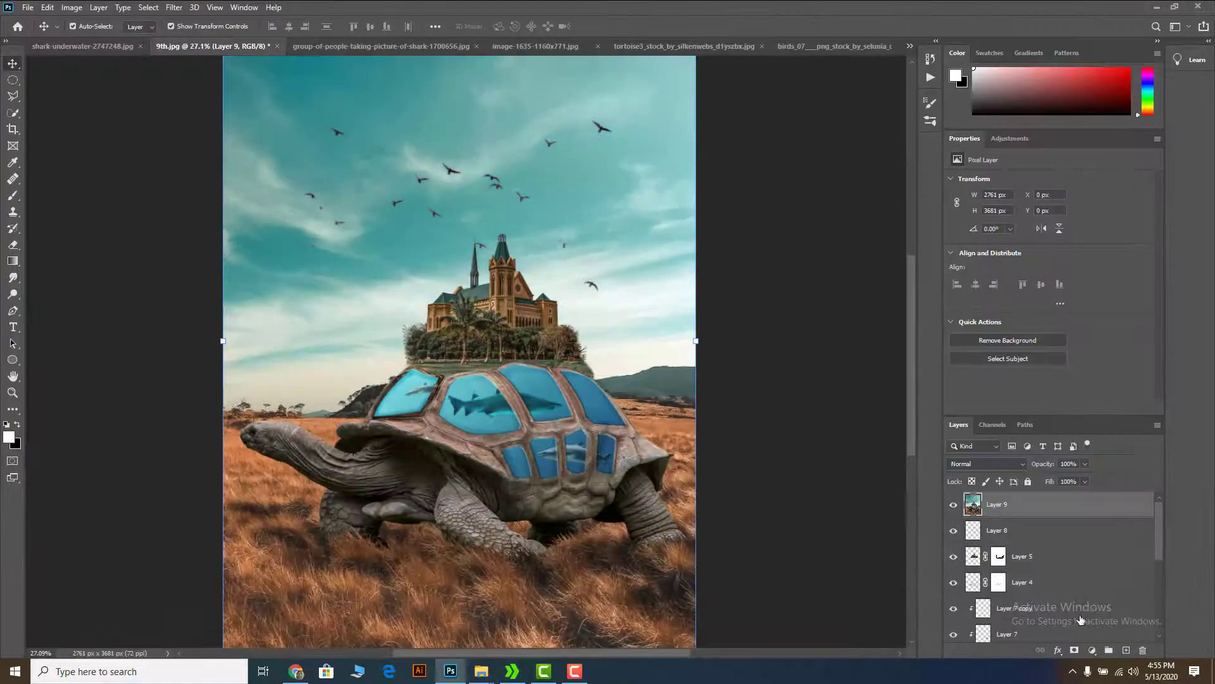
left_click_drag(555, 403, 495, 381)
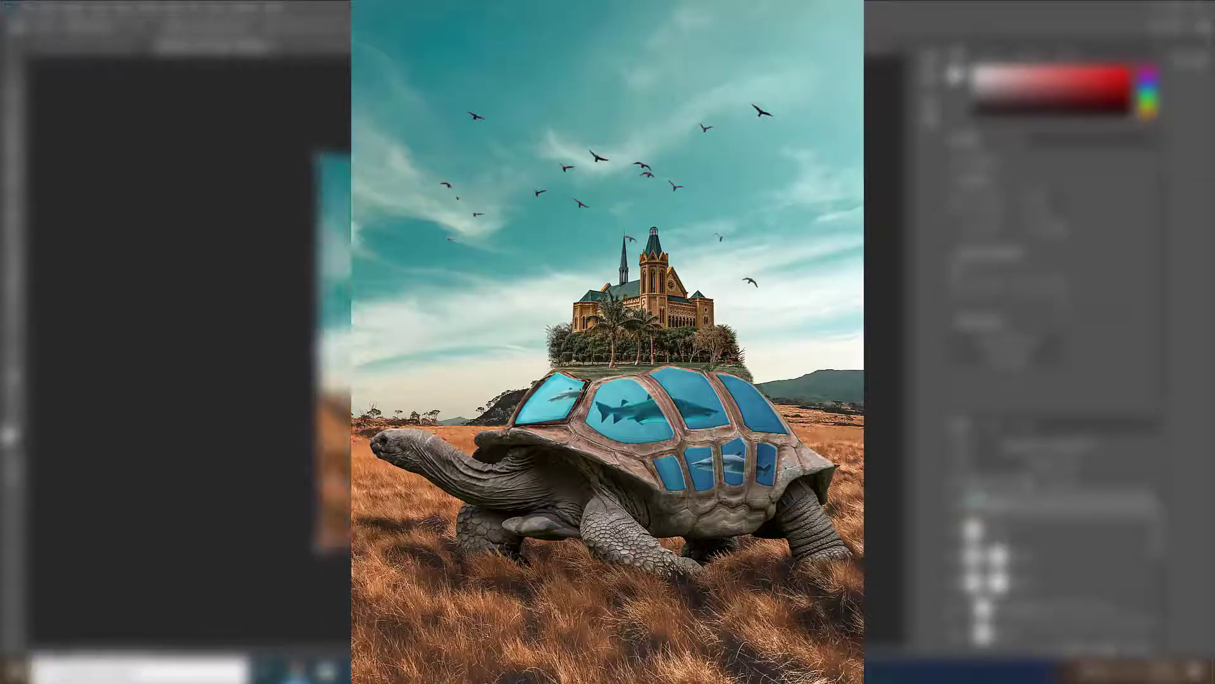